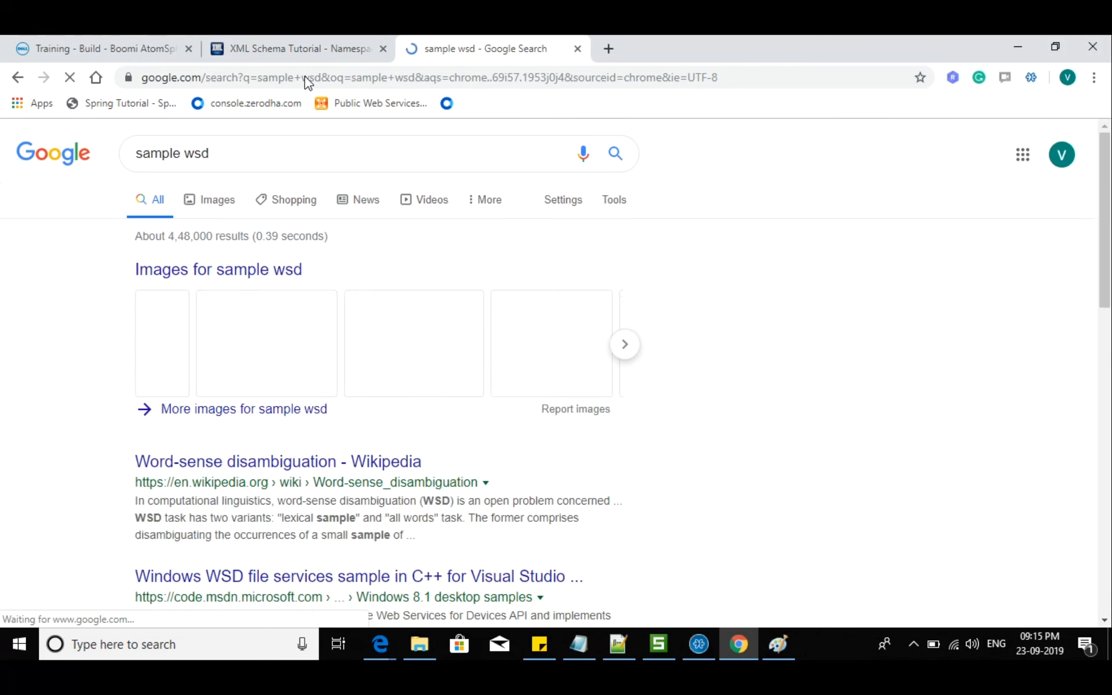
click(253, 274)
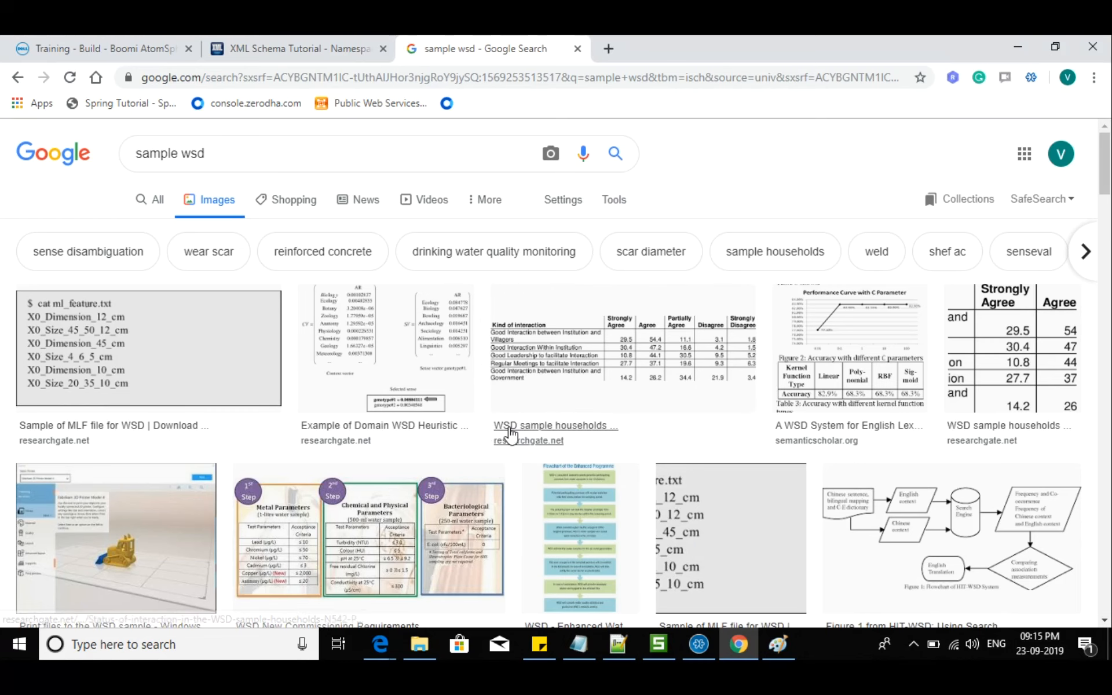
click(17, 77)
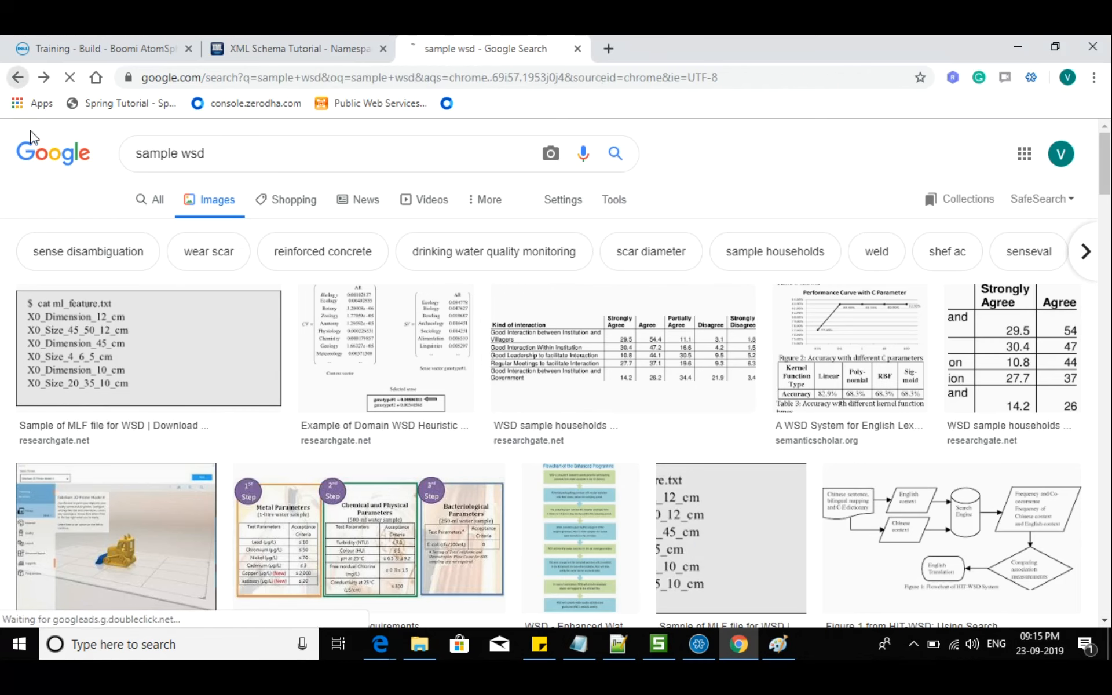
scroll(297, 460, down, 2)
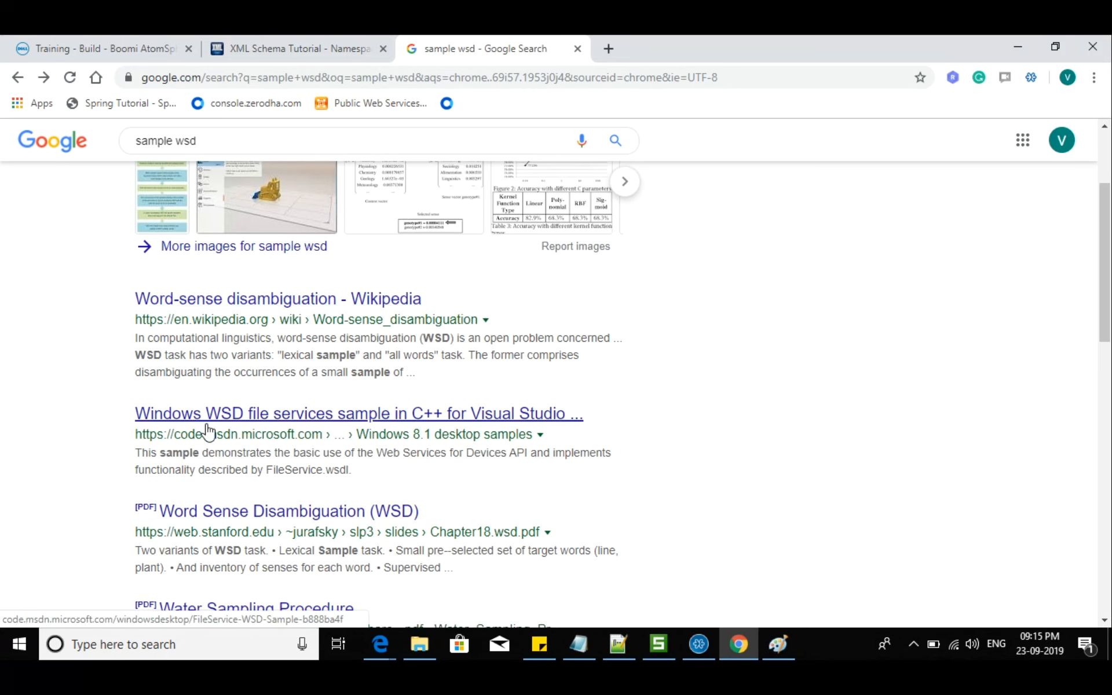
scroll(278, 191, up, 3)
- Search Google for "sample wsdl file" and open the w3.org result "Sample WSDL document"
click(255, 162)
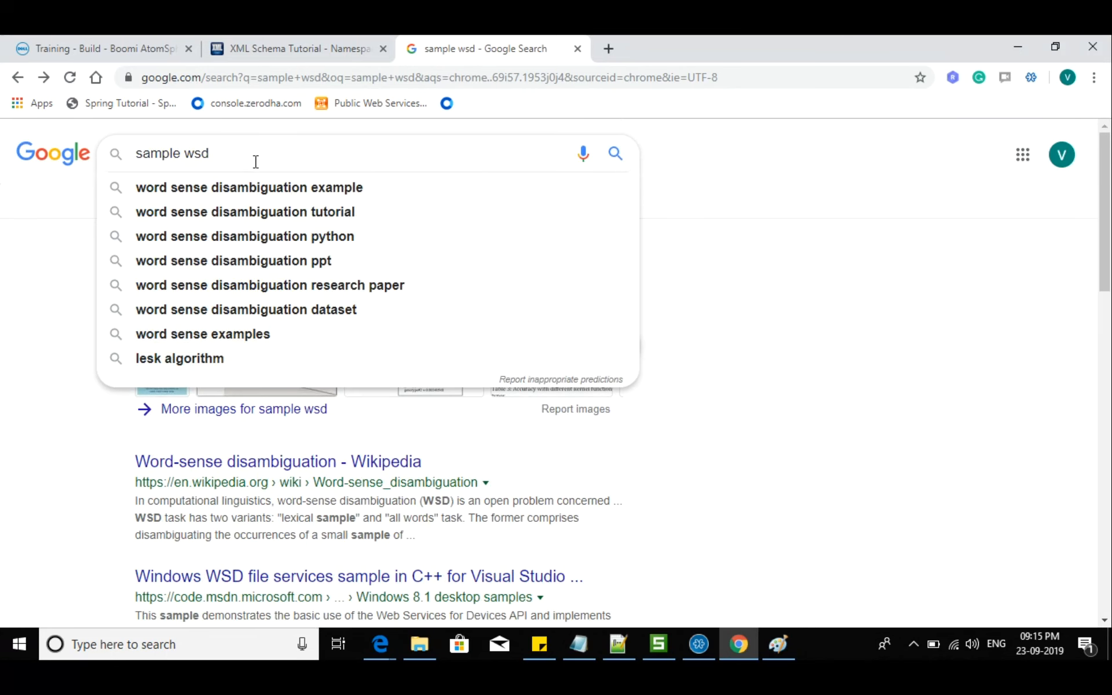
text(l)
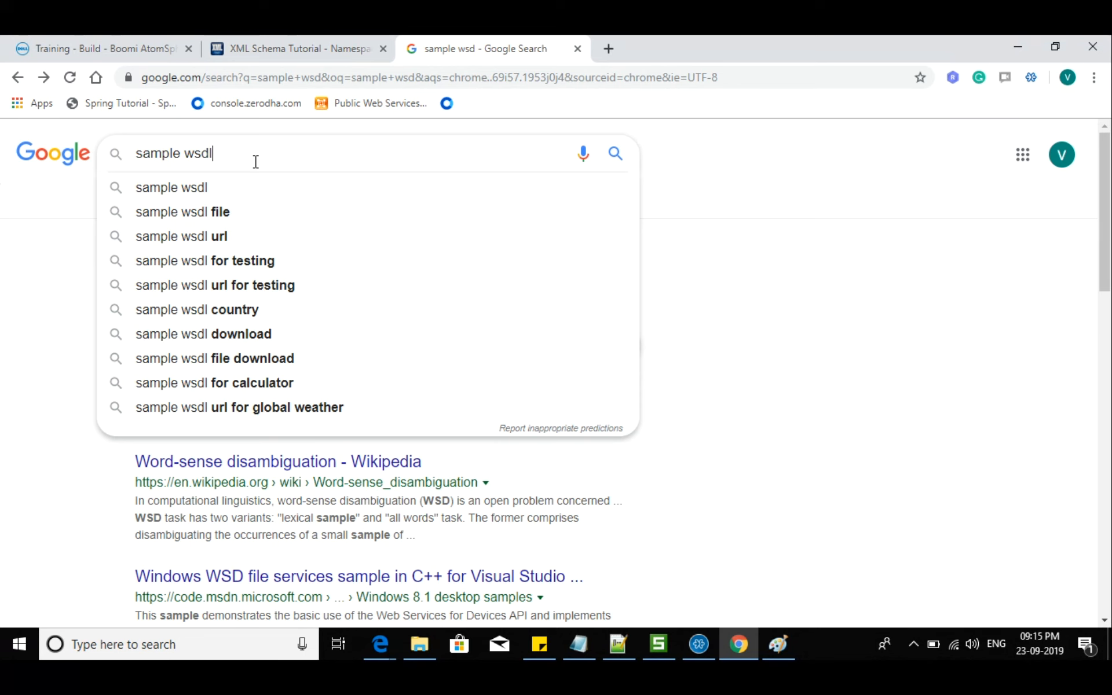
key(Down)
key(Return)
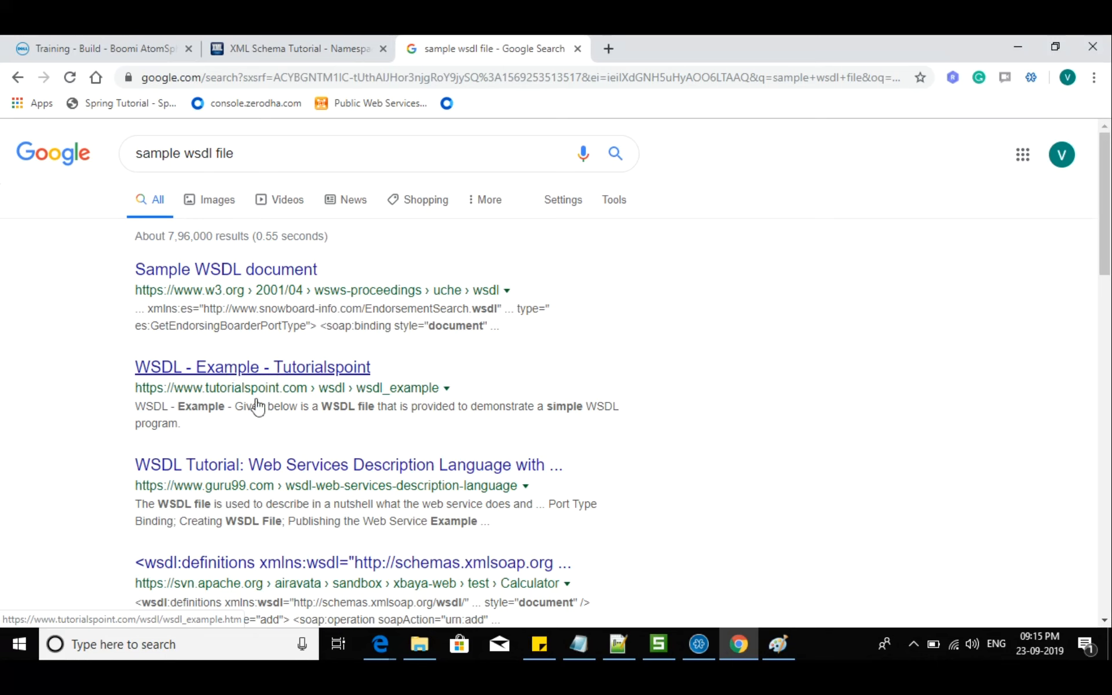
click(236, 270)
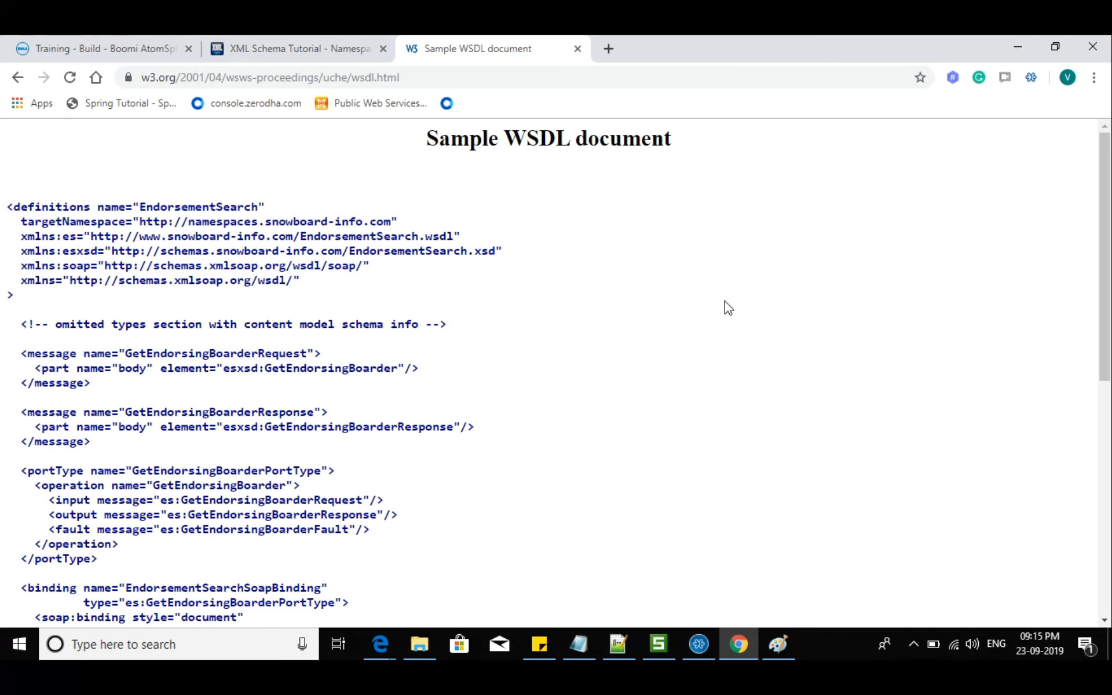
- Copy the complete EndorsementSearch WSDL code from the page, from the opening definitions tag through its closing tag
scroll(783, 336, down, 1)
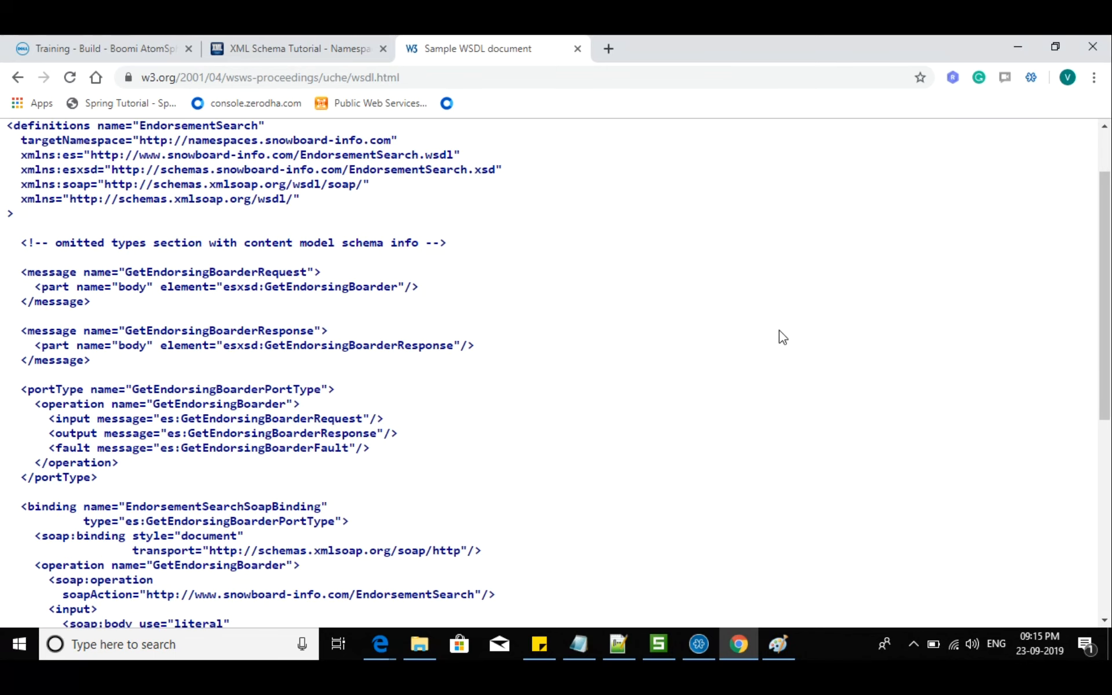
scroll(782, 336, up, 1)
drag(8, 208, 110, 553)
scroll(124, 352, down, 6)
right_click(119, 262)
click(148, 264)
- Switch to Notepad++, paste the copied WSDL into a new document and set its language to XML
click(619, 644)
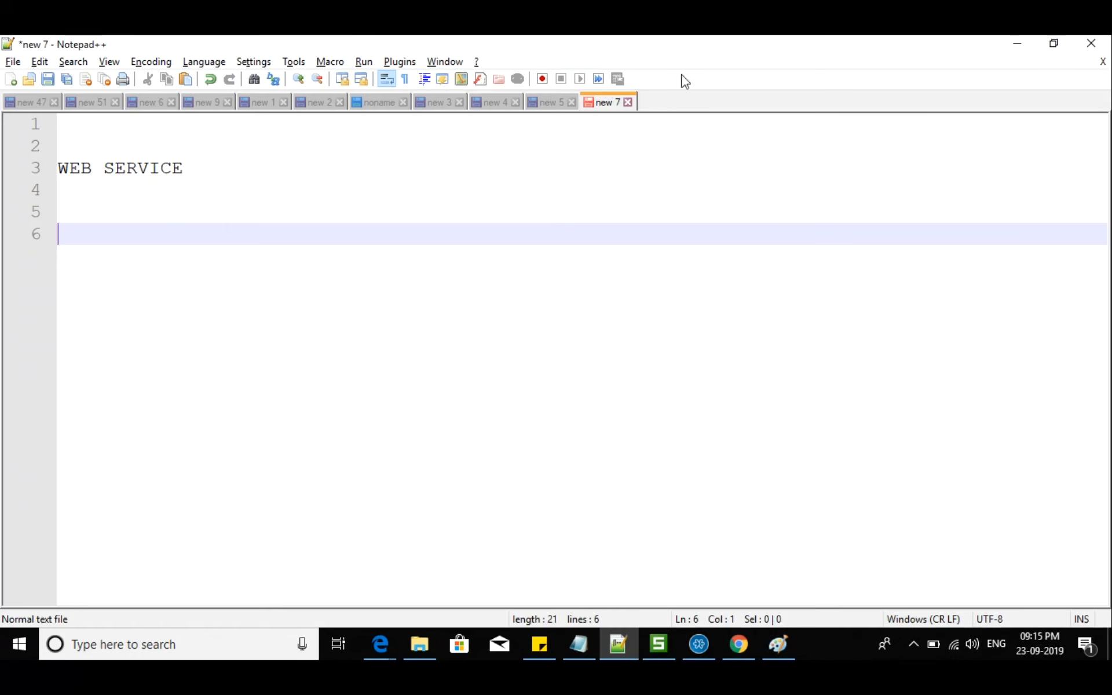
double_click(669, 104)
key(ctrl+v)
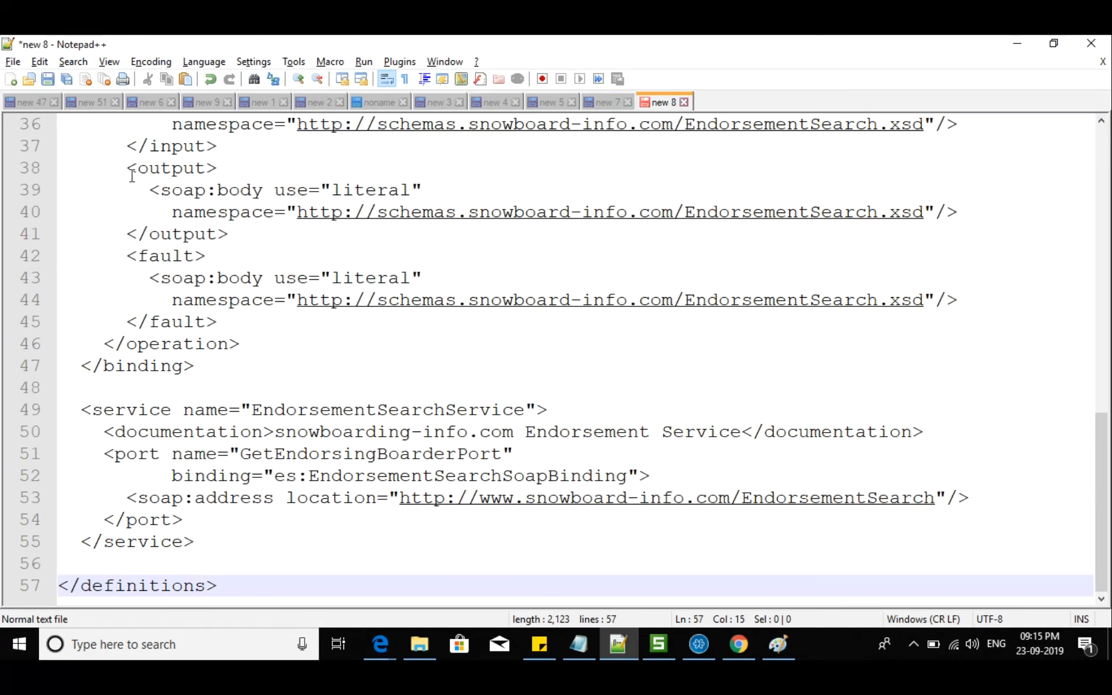
click(204, 61)
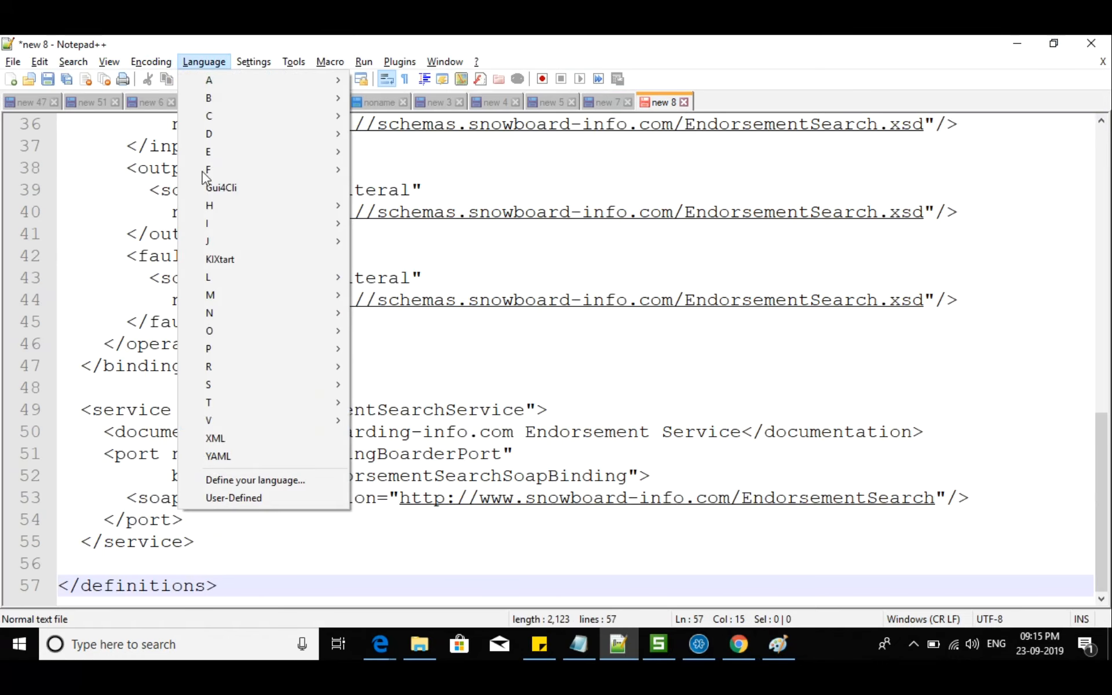
click(218, 437)
scroll(388, 359, up, 10)
scroll(384, 345, up, 2)
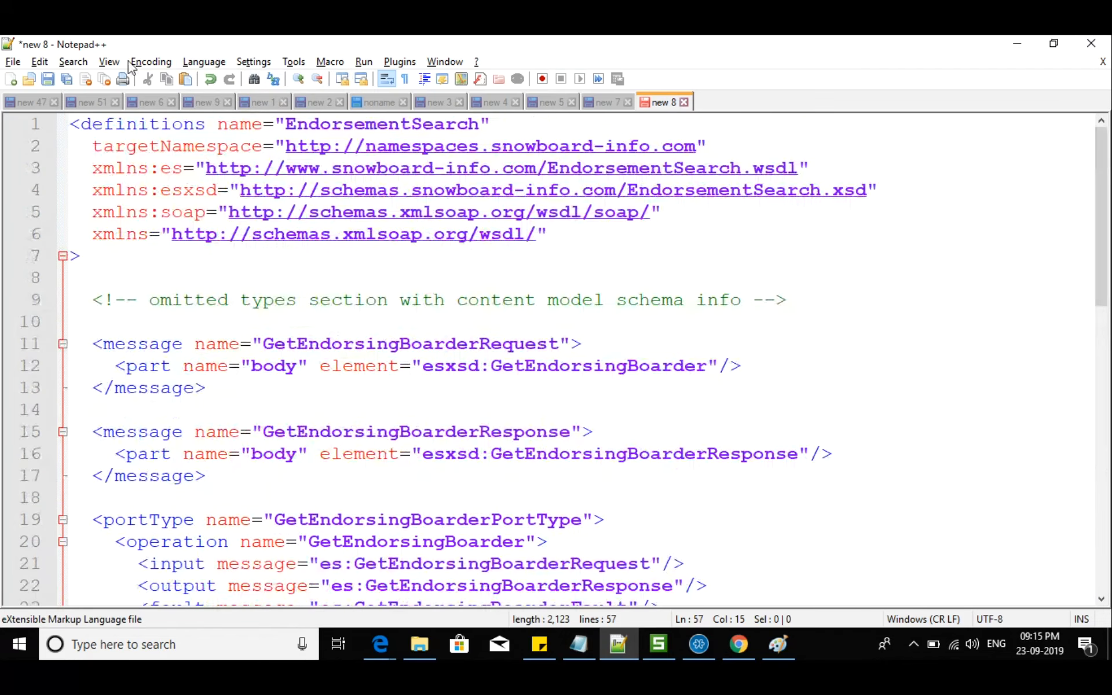
- Highlight the root definitions element and look through the structure of the WSDL it encloses
double_click(124, 126)
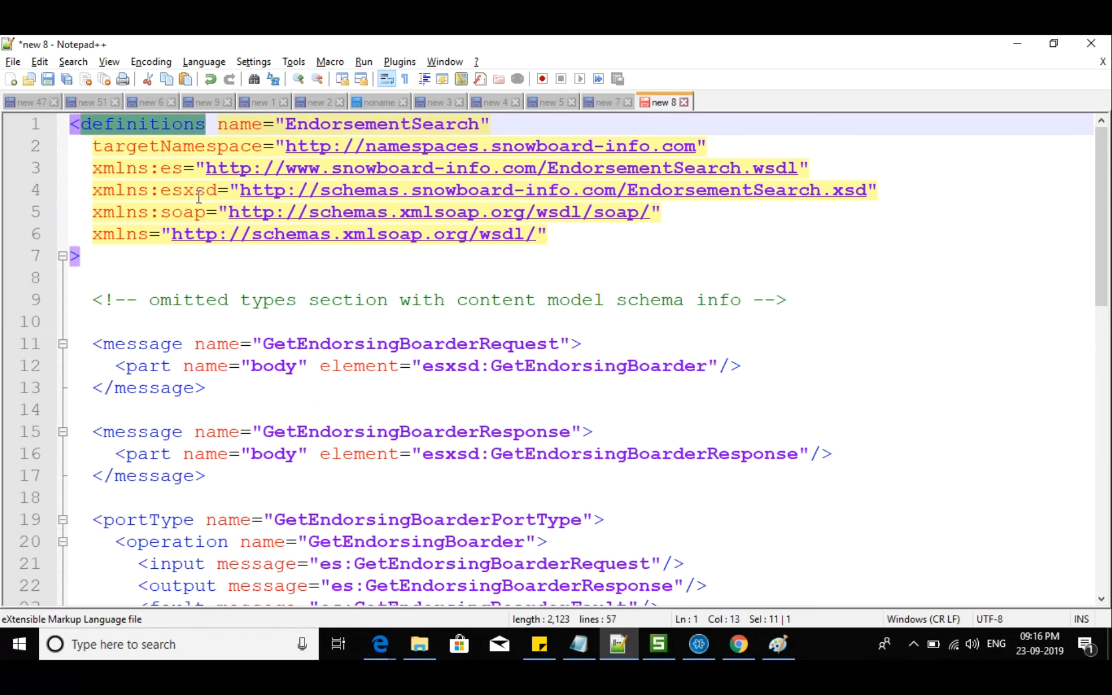
scroll(261, 255, down, 12)
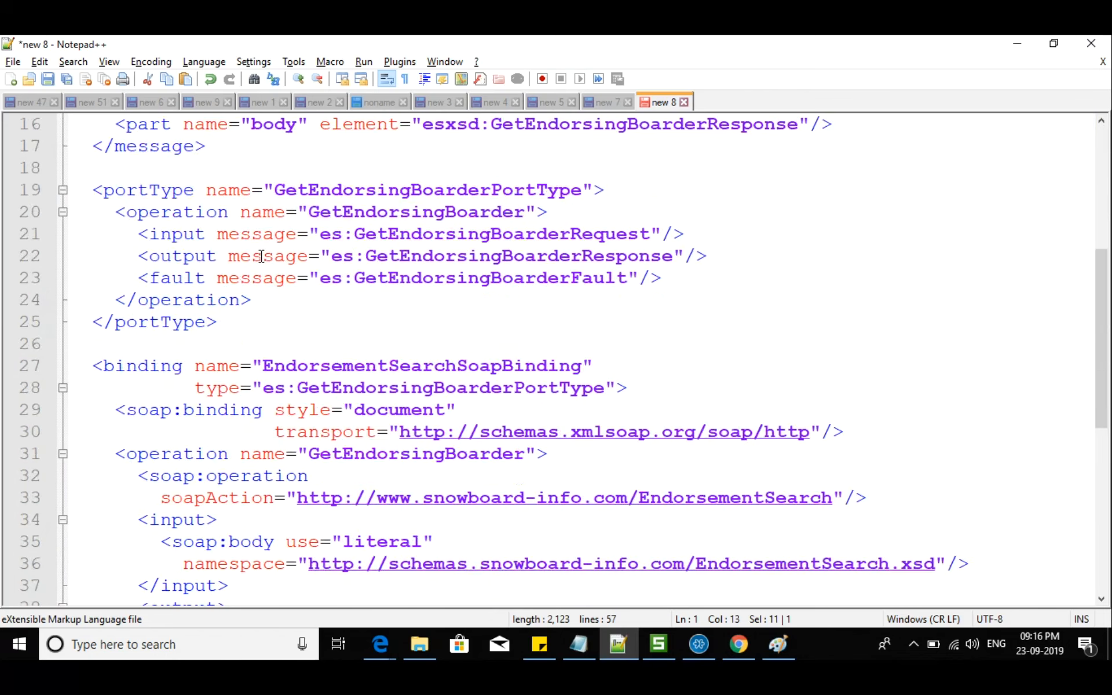
scroll(260, 262, up, 12)
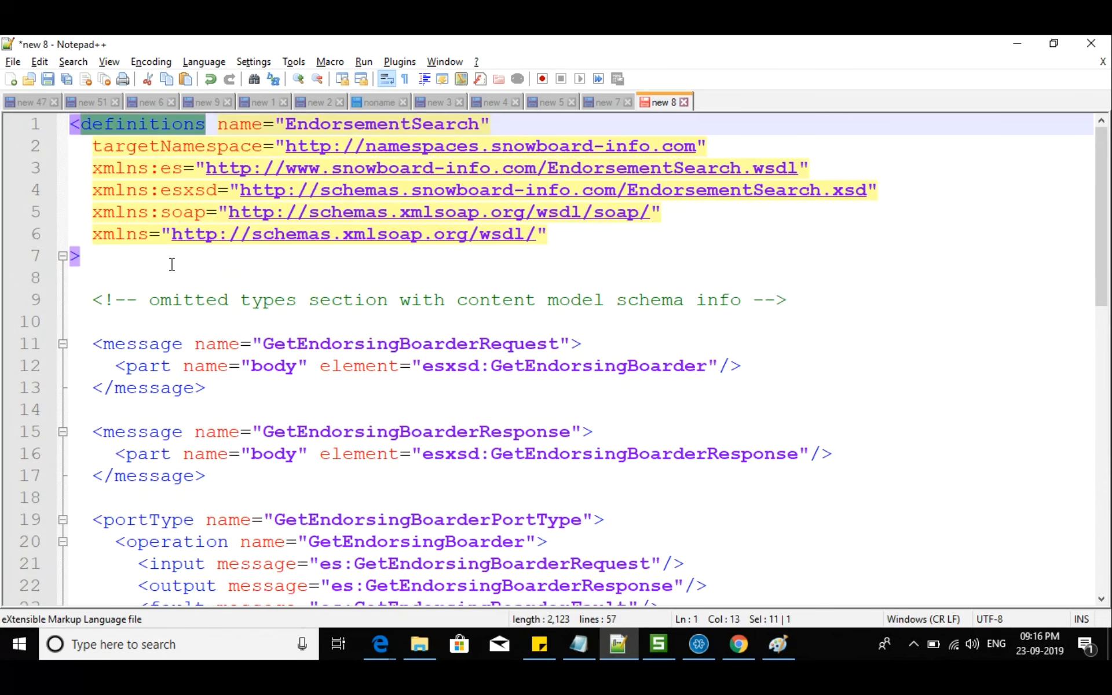
- Examine the two message elements, highlighting the GetEndorsingBoarderRequest and GetEndorsingBoarderResponse names and the part element they reference
scroll(172, 264, down, 2)
double_click(142, 212)
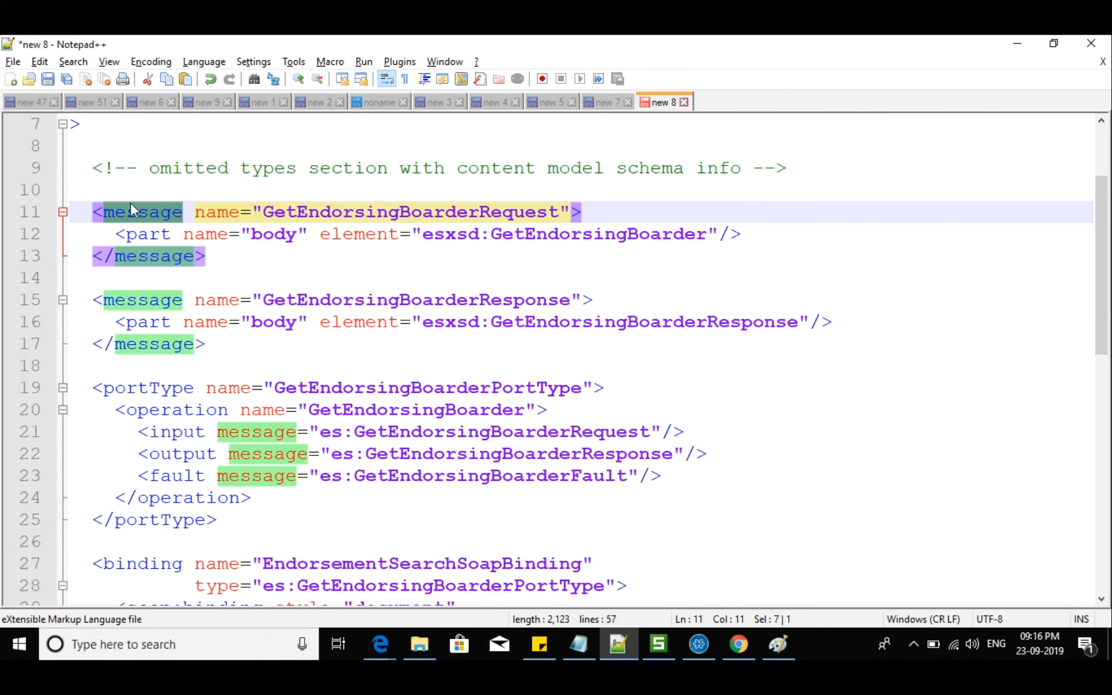
double_click(597, 235)
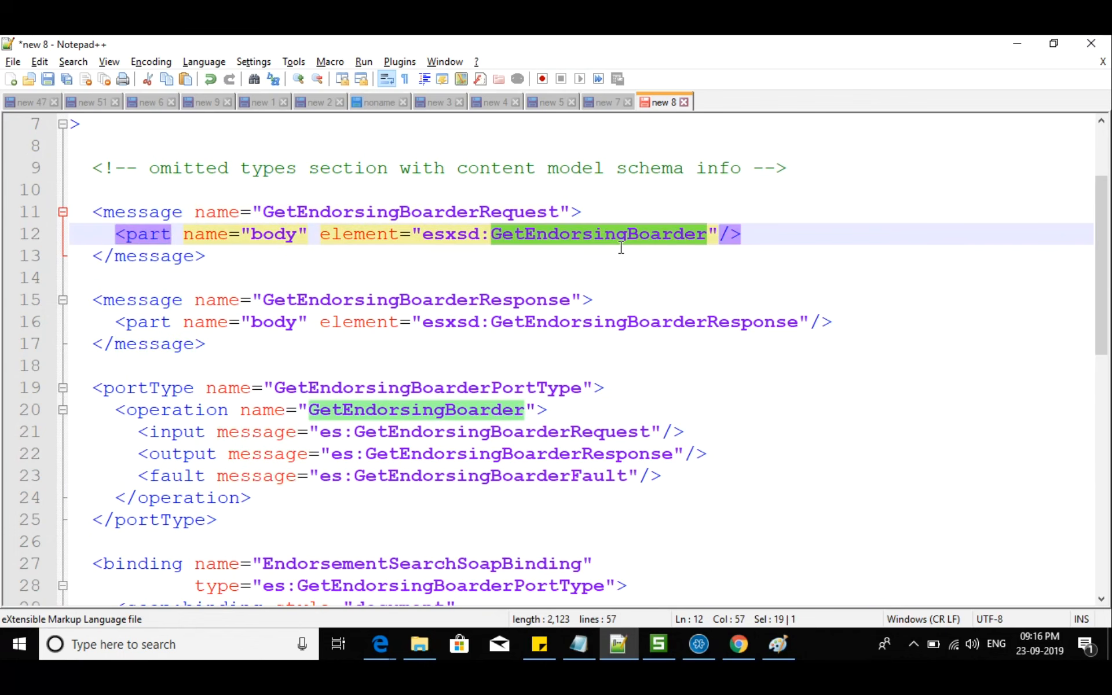
double_click(155, 300)
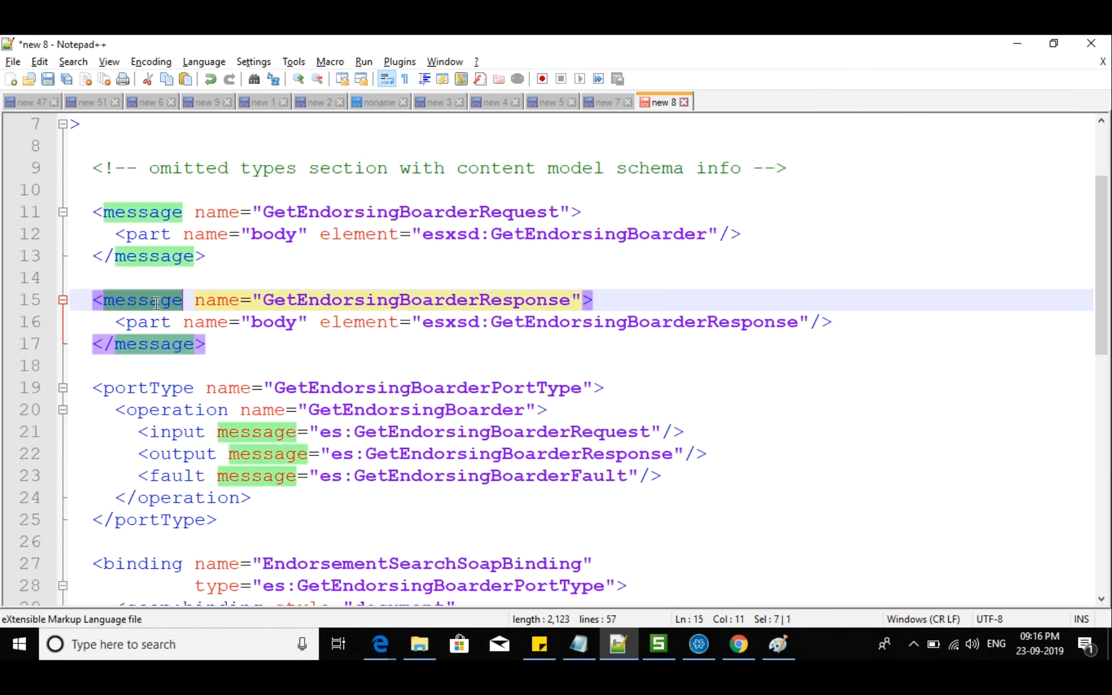
double_click(564, 239)
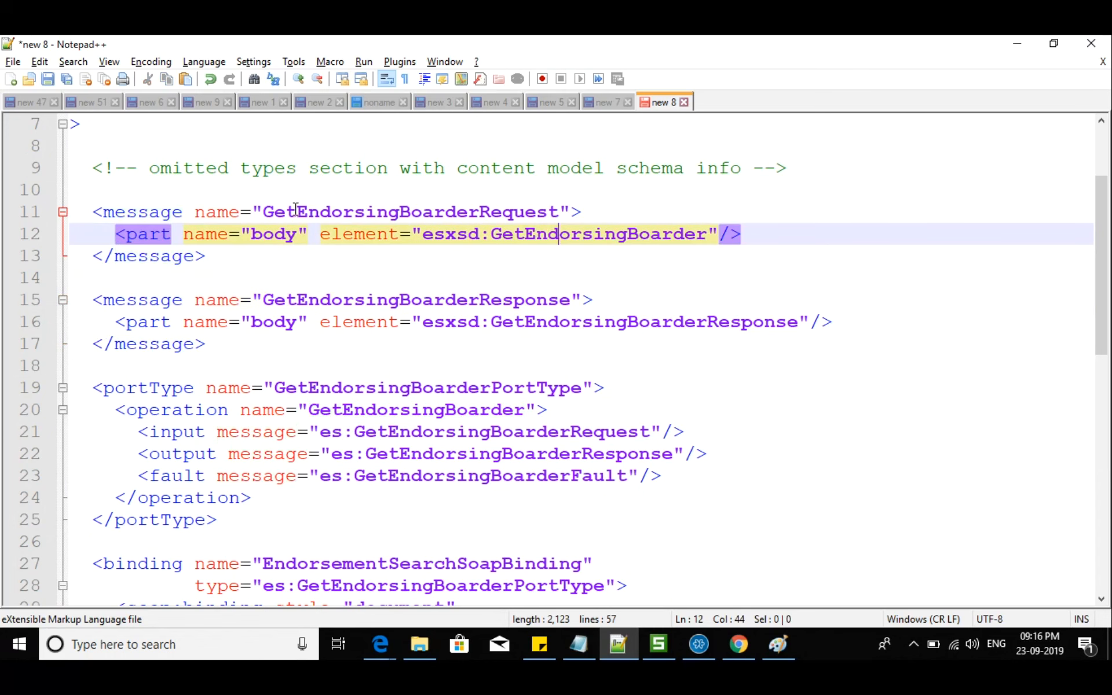
drag(296, 212, 412, 213)
double_click(424, 216)
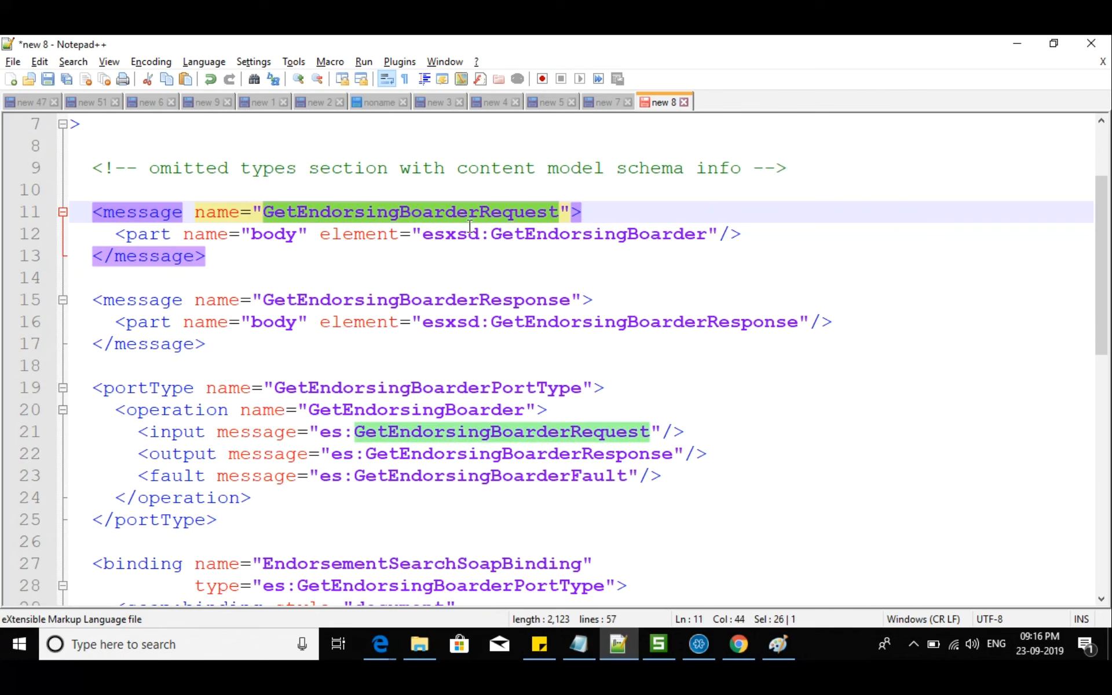
double_click(357, 302)
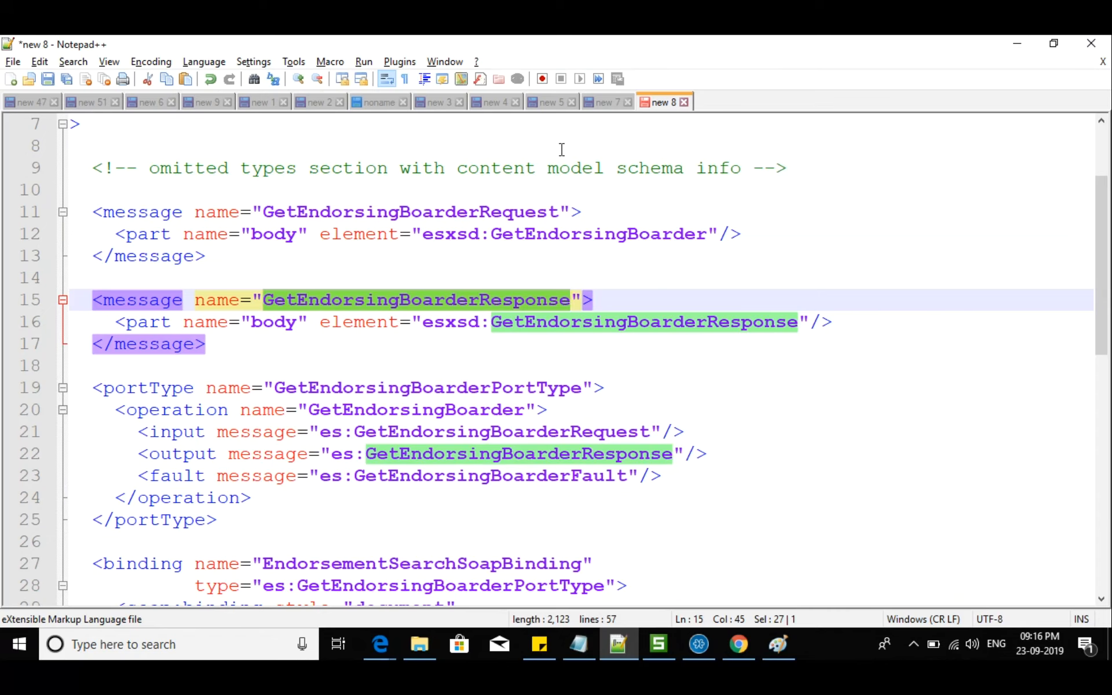
- Consult the client-server diagram in Paint, return to the WSDL in Notepad++ and highlight the request and response message blocks
key(alt+Tab)
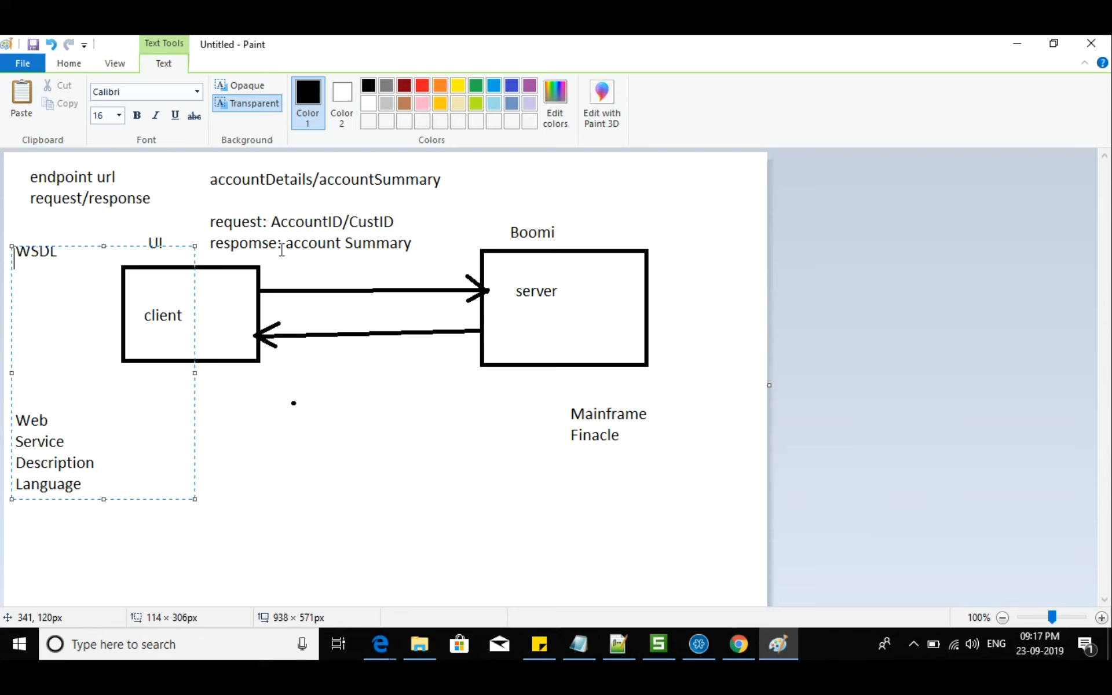
key(alt+Tab)
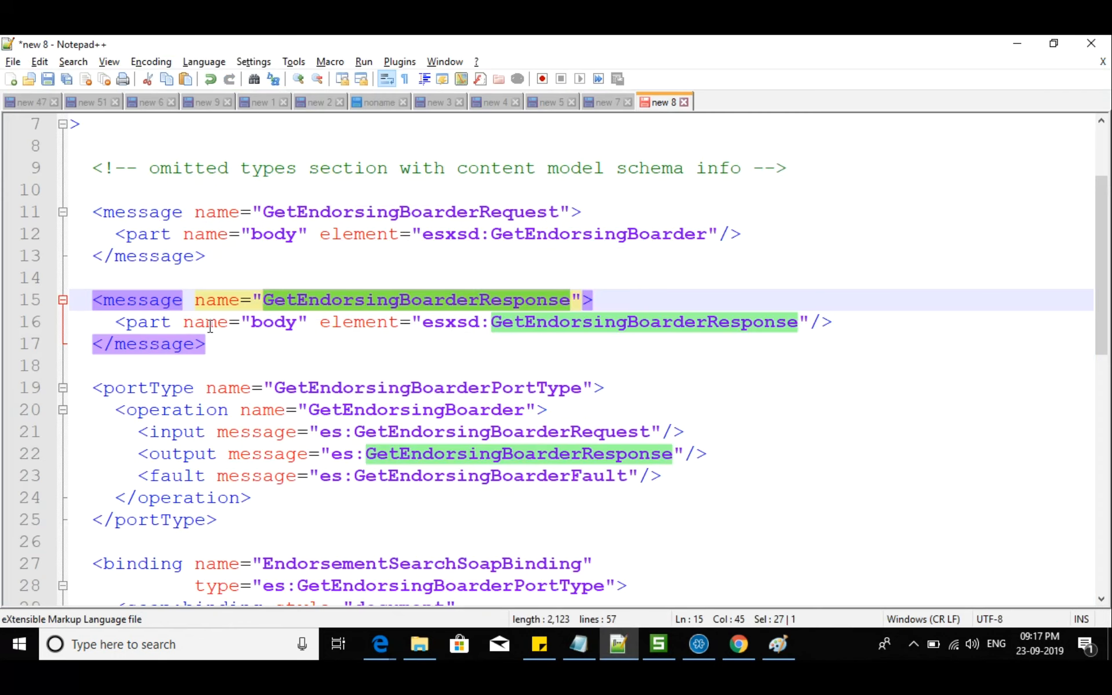
drag(92, 212, 206, 256)
drag(80, 299, 183, 345)
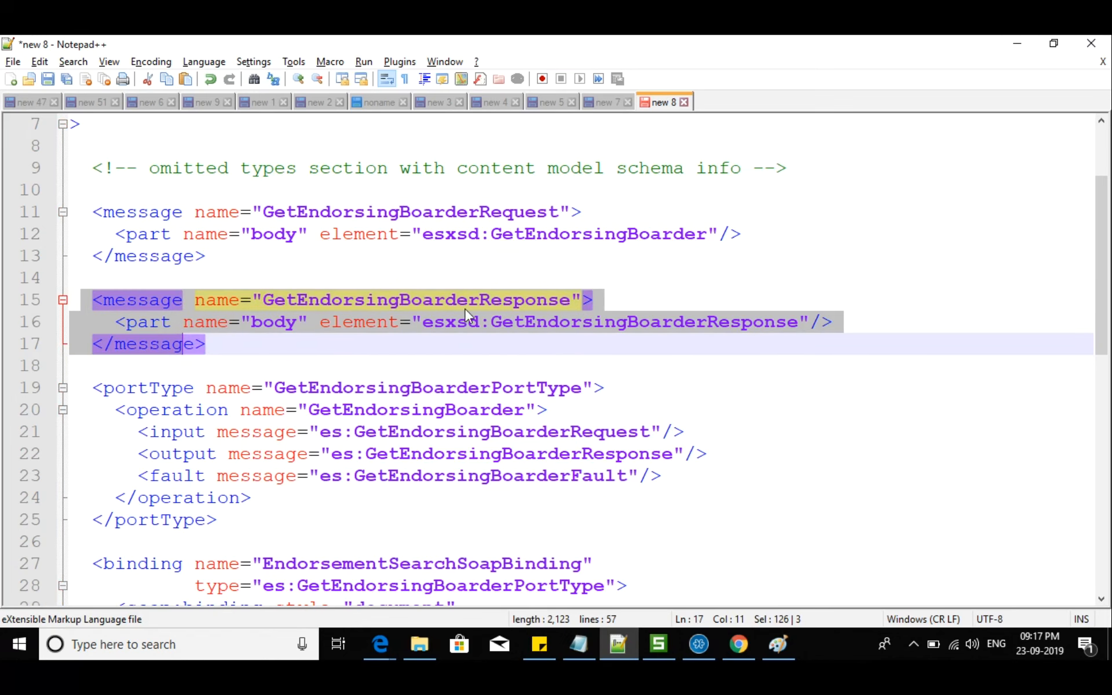
- Collapse the portType, binding and service sections of the WSDL
scroll(378, 367, down, 2)
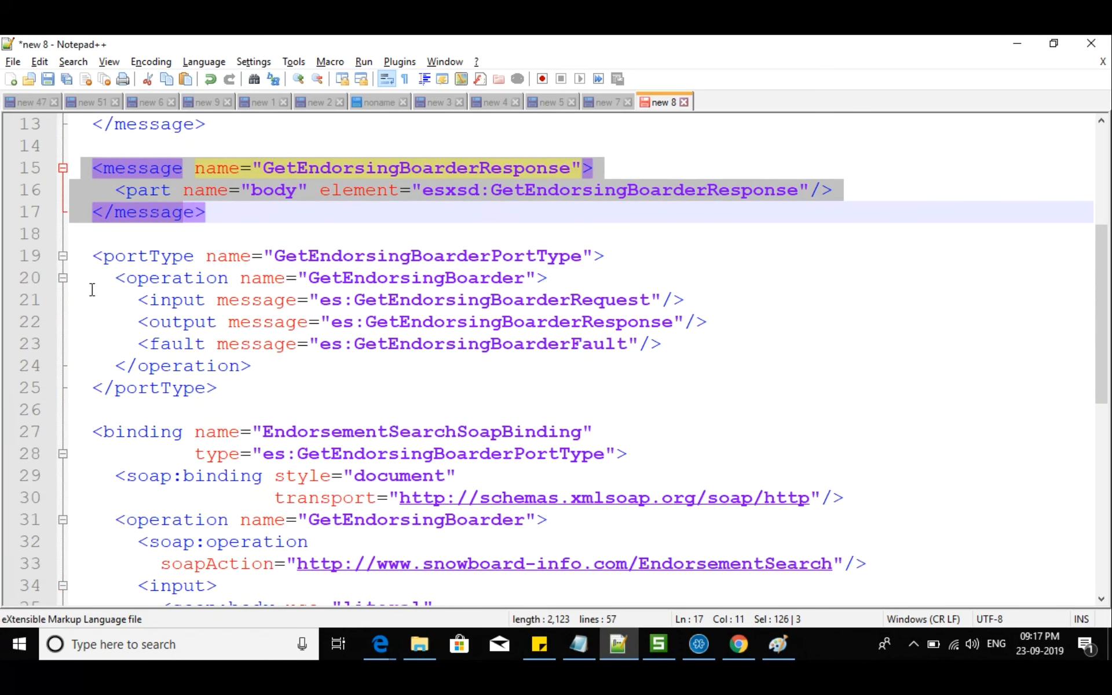
click(63, 255)
click(61, 322)
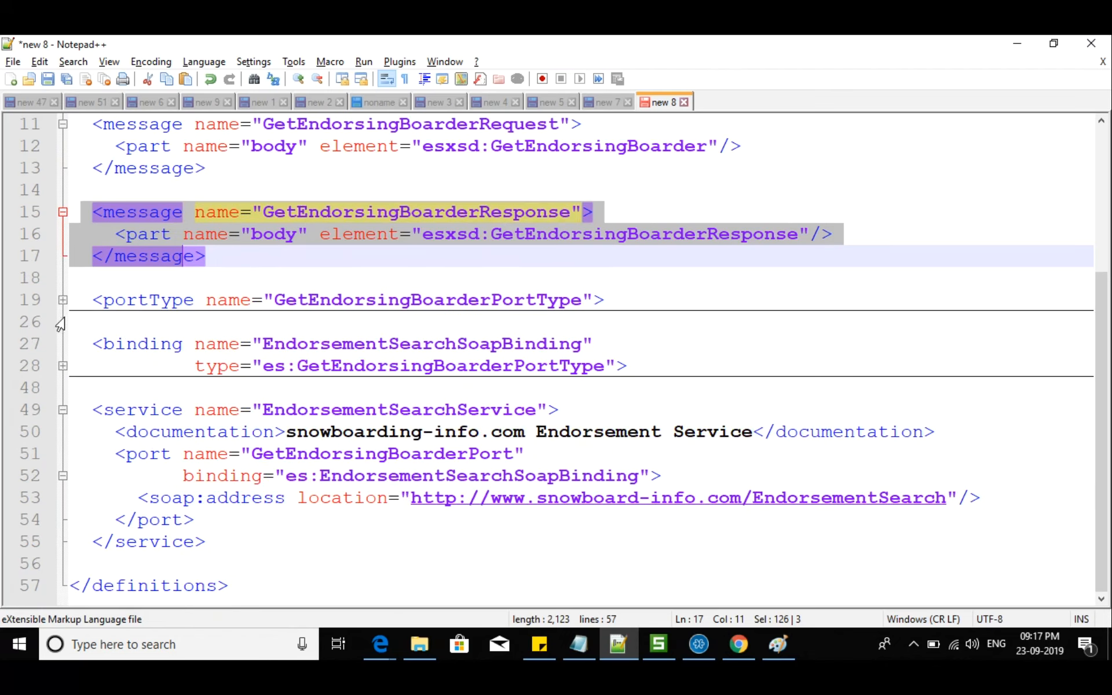
click(61, 411)
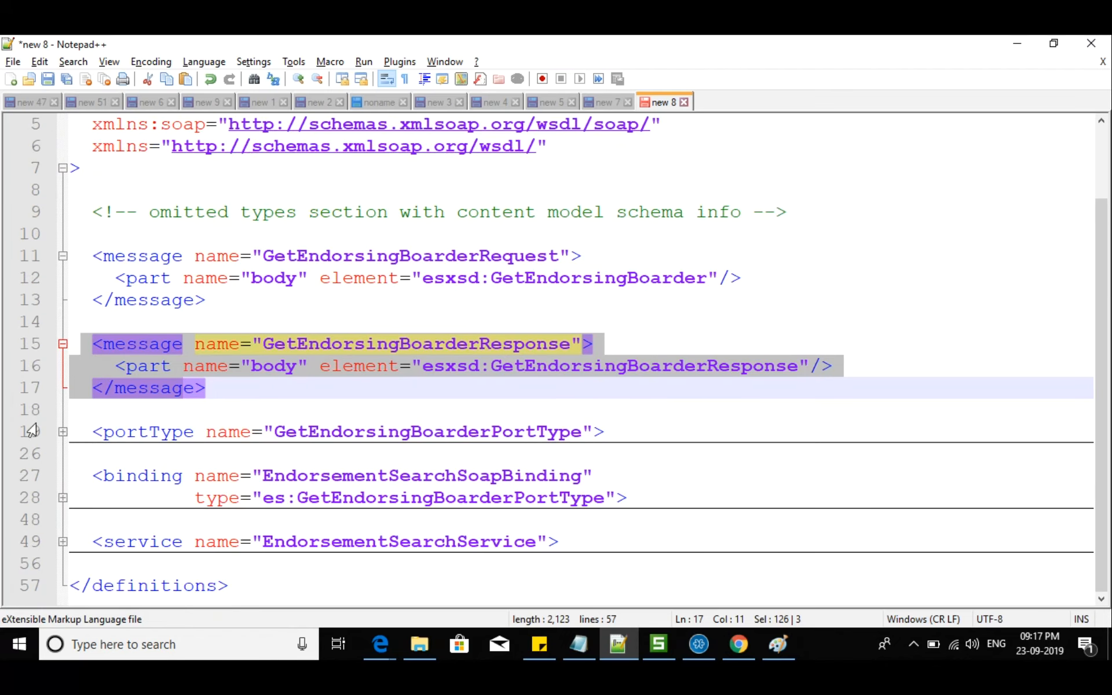
- Expand the portType section and highlight its operation element and the operation name GetEndorsingBoarder
click(61, 431)
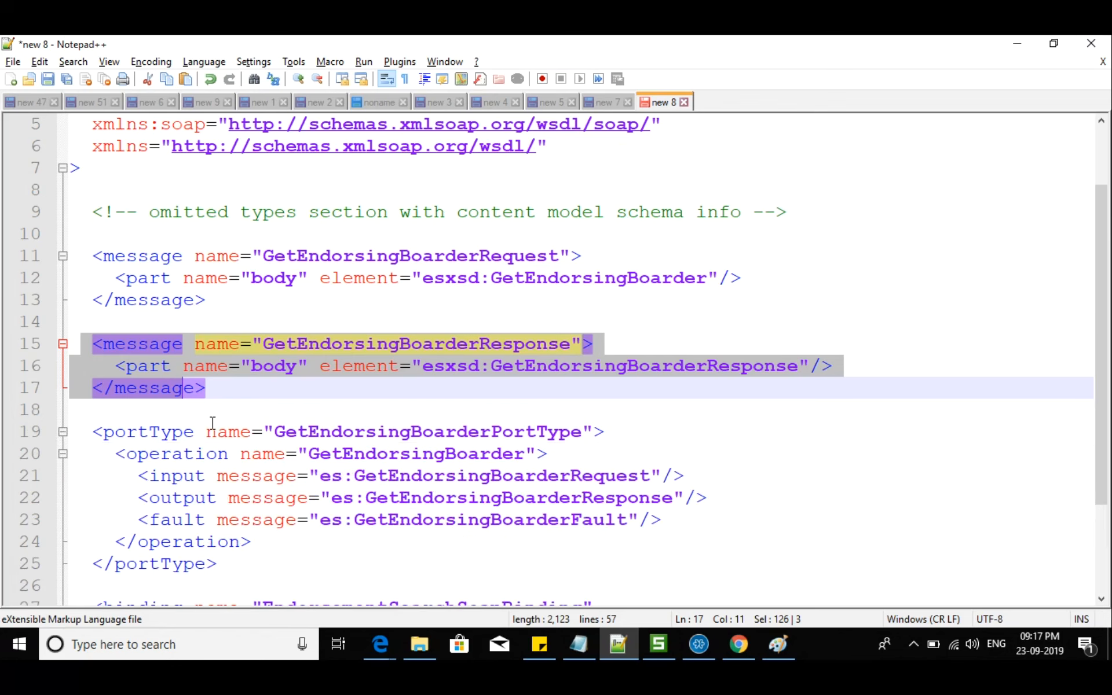
scroll(212, 426, down, 1)
click(163, 388)
double_click(163, 388)
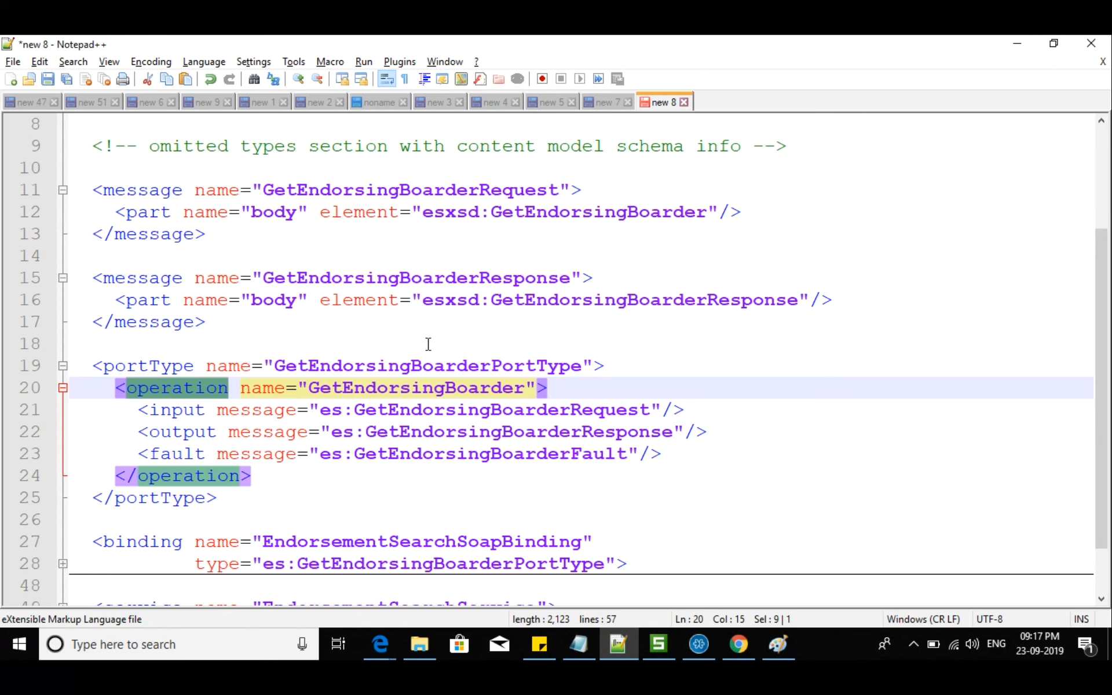
click(378, 391)
double_click(378, 390)
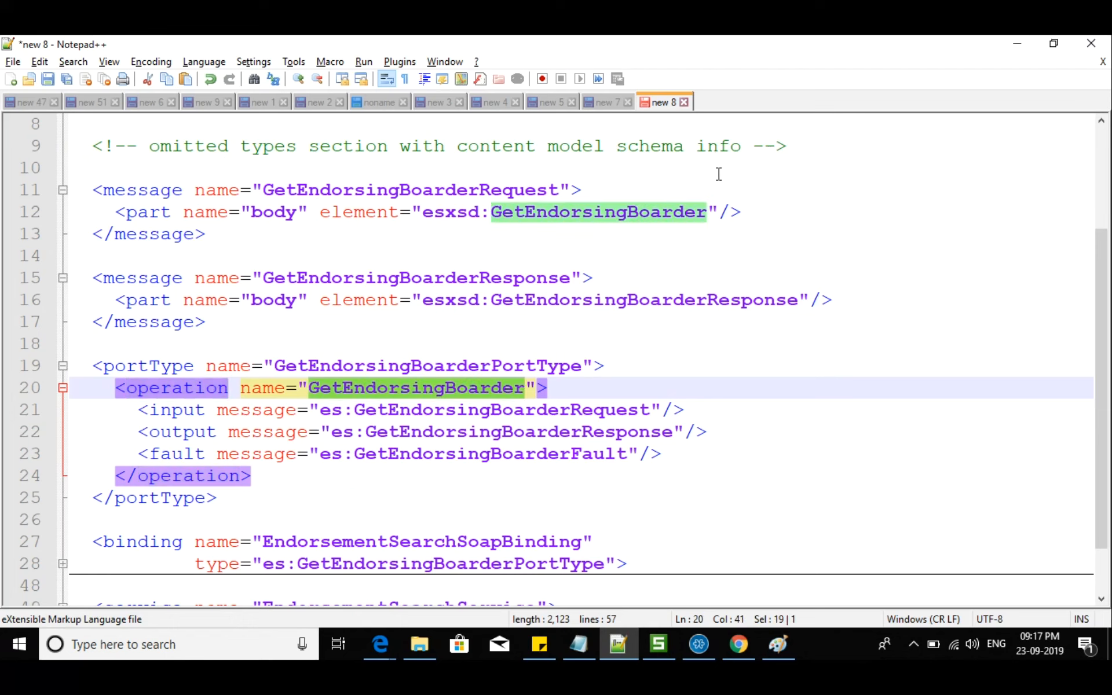
- Create a new document headed "Contact Service" and leave three blank lines beneath the heading
double_click(731, 104)
text(poe)
key(BackSpace)
key(BackSpace)
key(BackSpace)
text(Con)
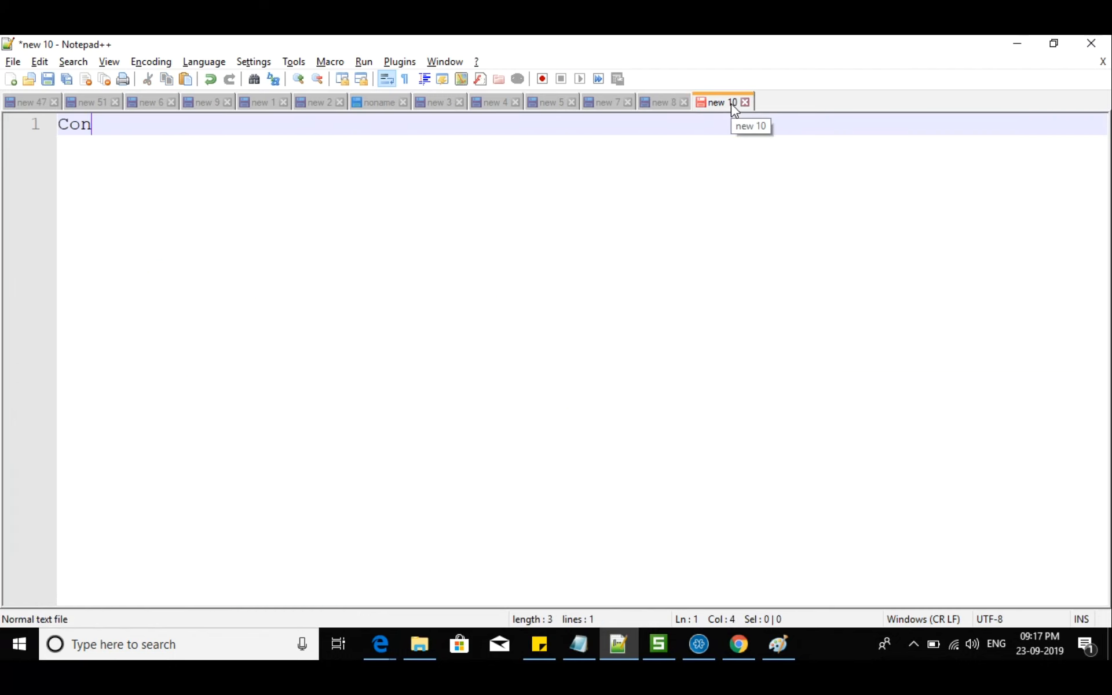
text(tact Service)
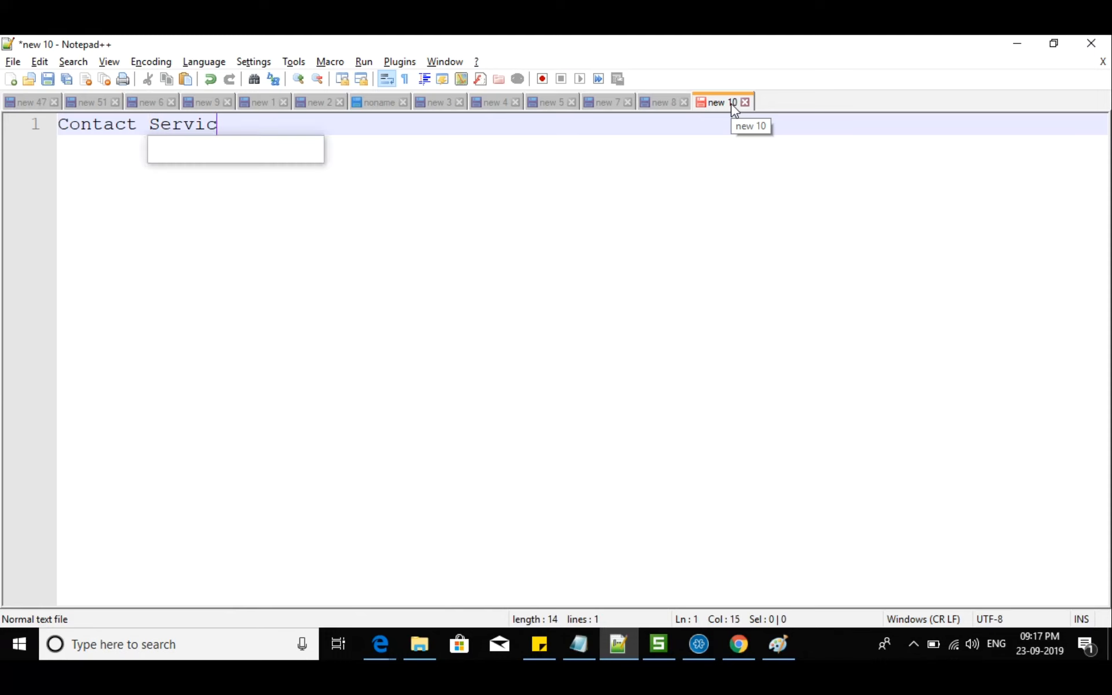
key(Return)
key(Return)
key(Return)
key(Return)
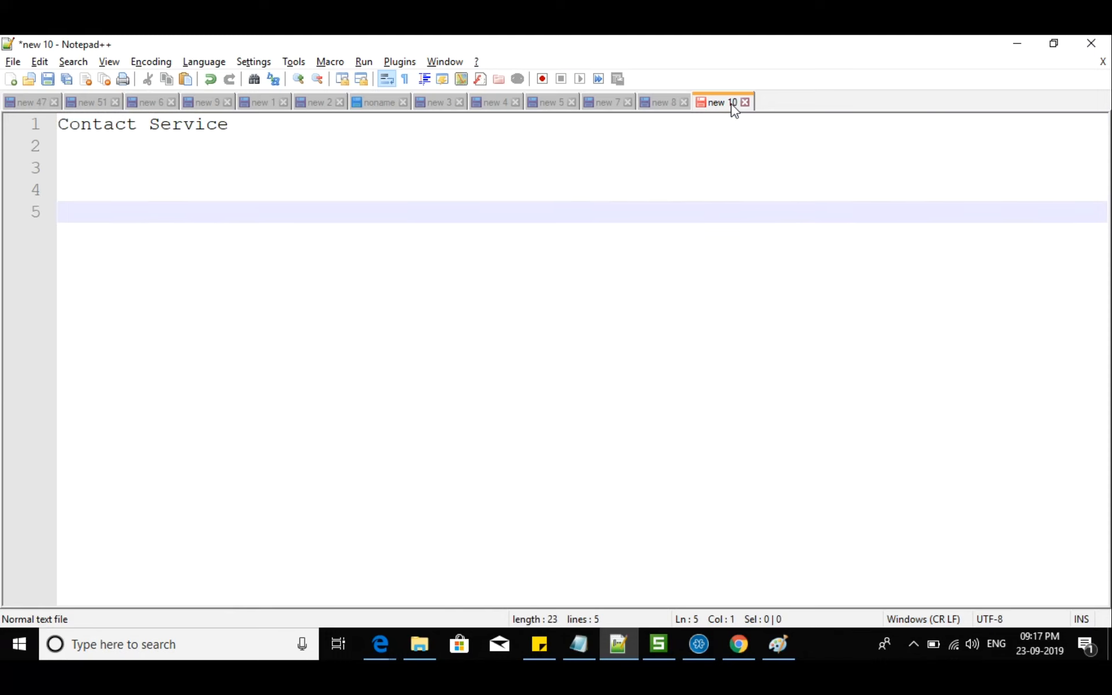
- List the operations createContact, updateContact and Delete on separate lines below the Contact Service heading
text(createContact)
key(Return)
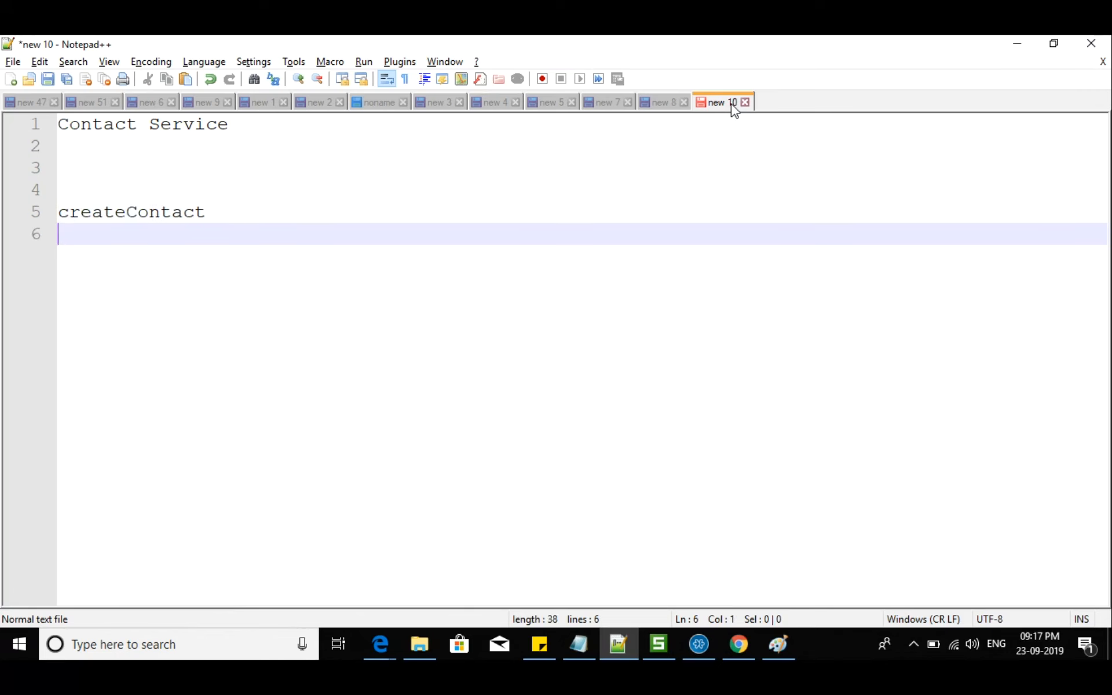
text(updateCo)
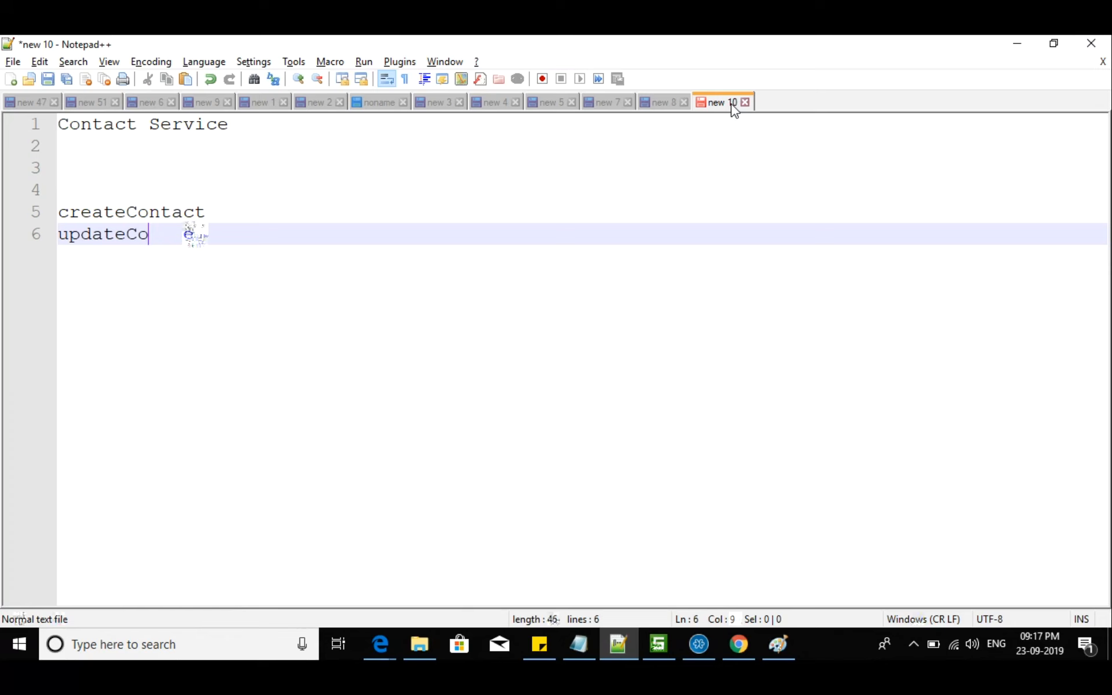
text(ntact)
key(Return)
text(Delete)
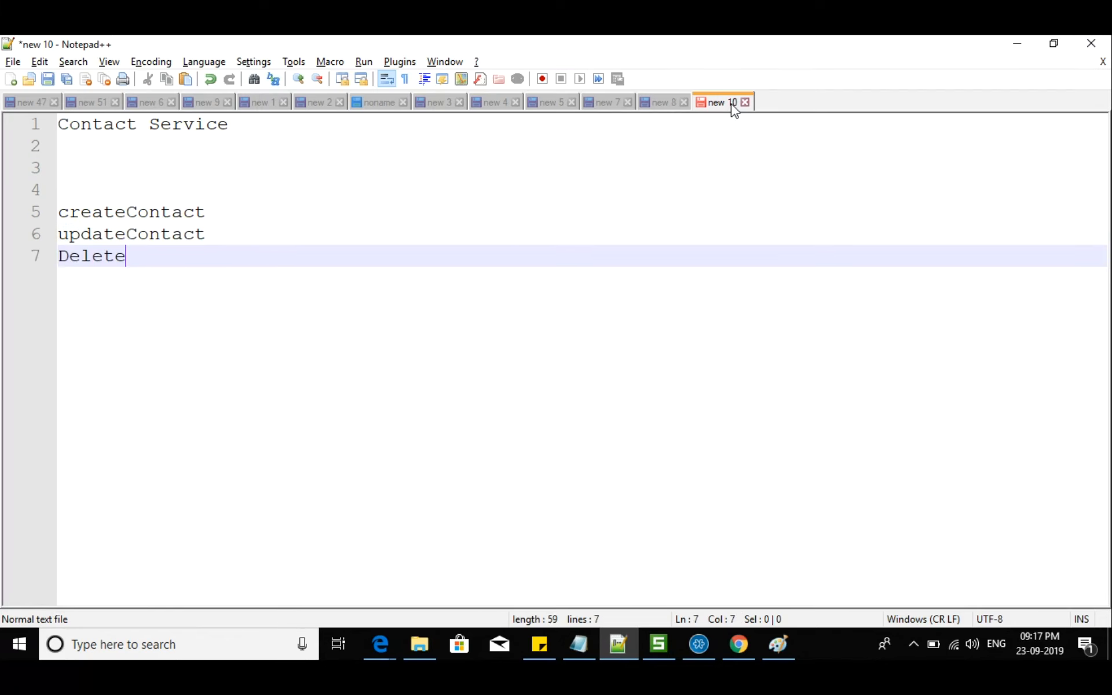
- Highlight the Contact Service heading and each of its operations, createContact, updateContact and Delete
double_click(150, 209)
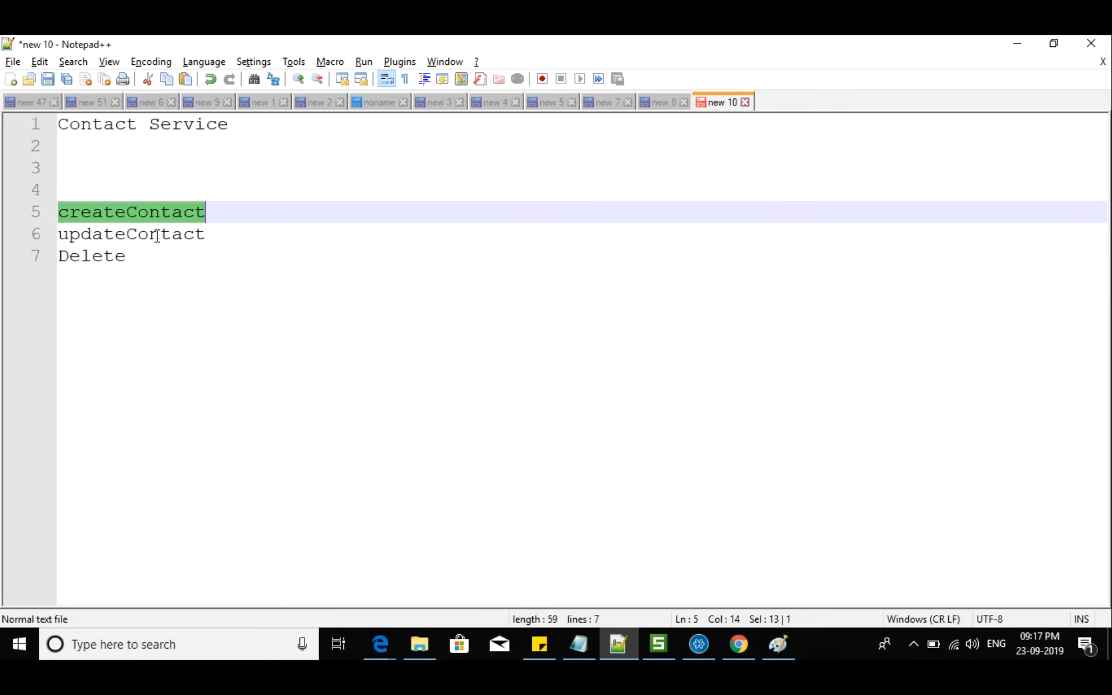
drag(248, 123, 58, 124)
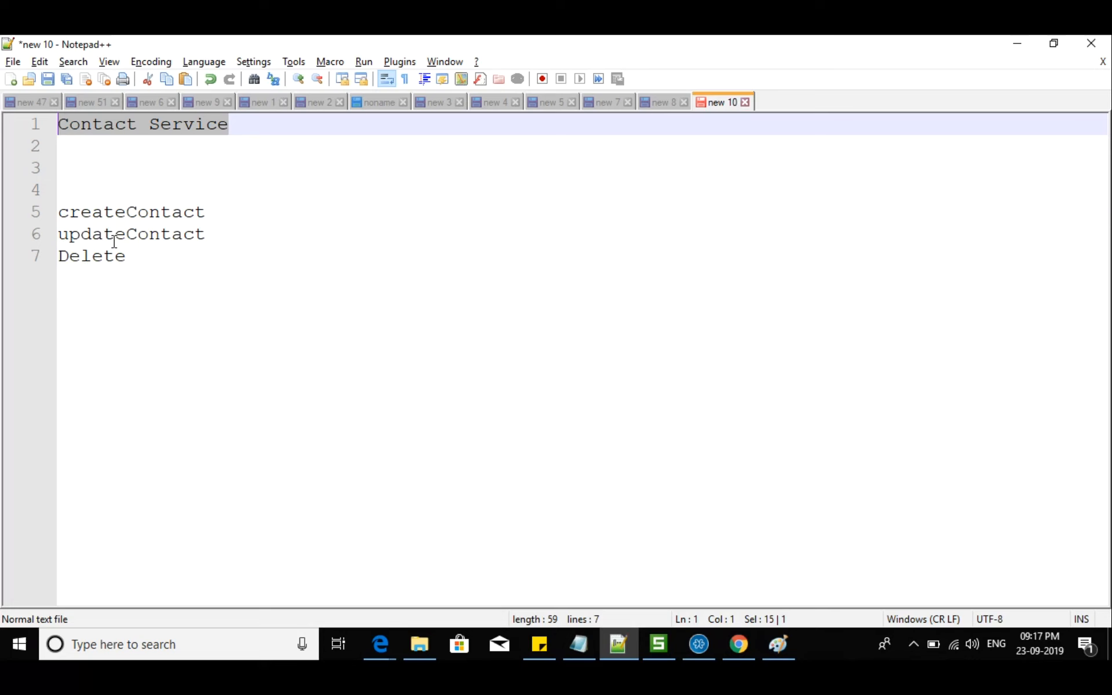
double_click(149, 210)
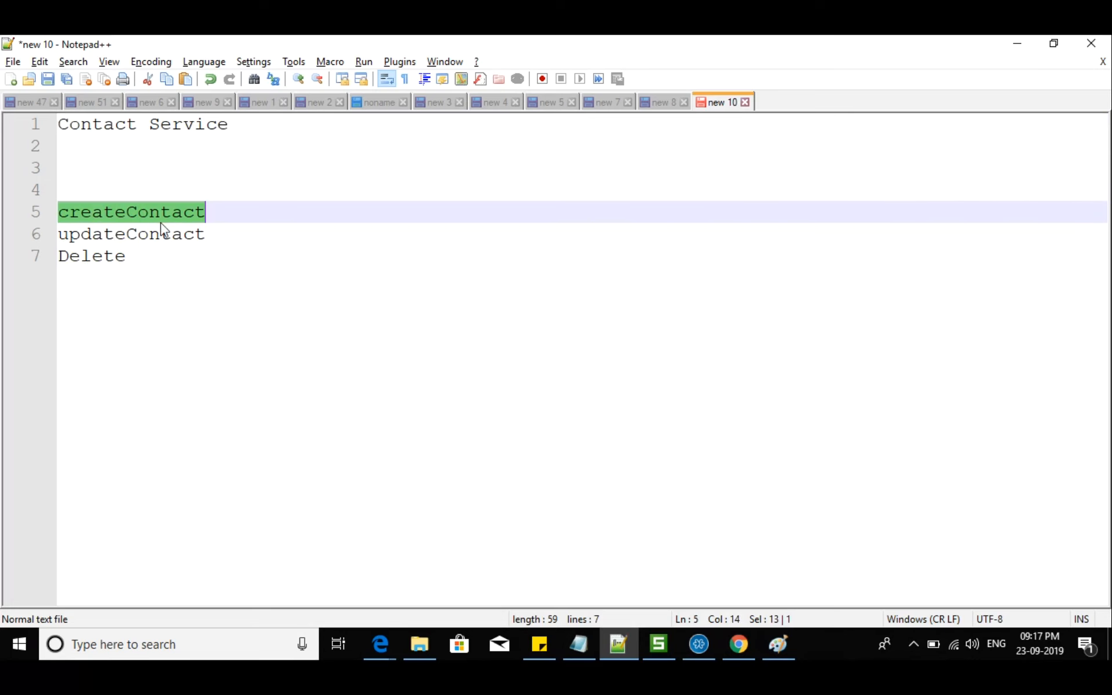
double_click(164, 233)
double_click(108, 255)
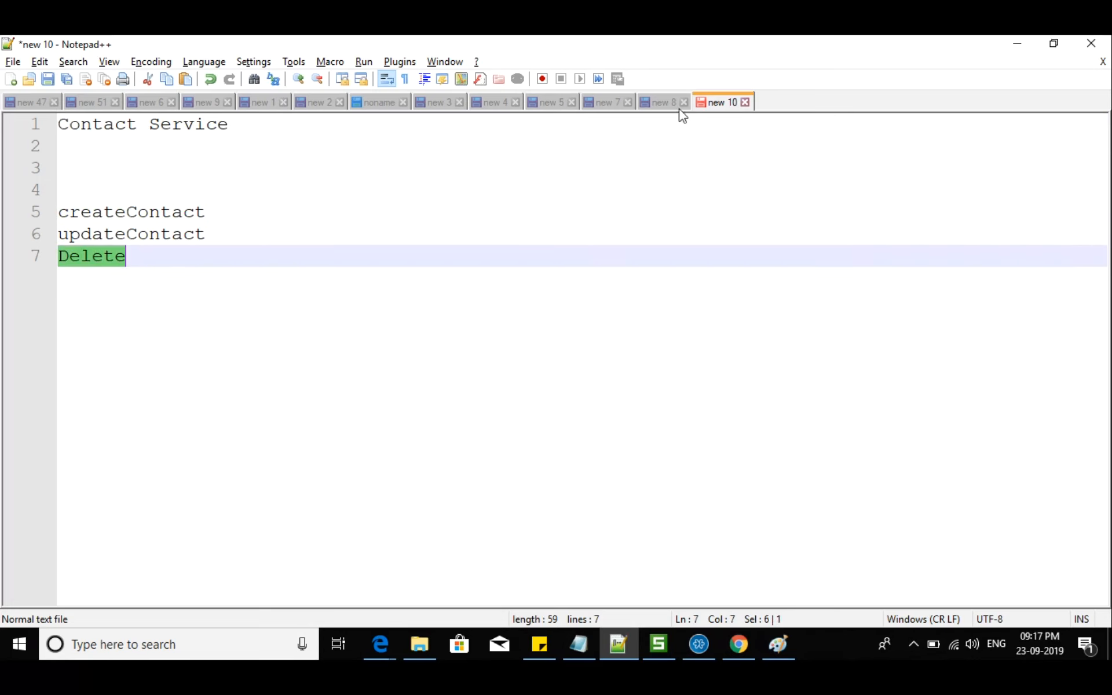
- Return to the WSDL document and highlight the portType's operation element along with its input and output message lines
click(665, 101)
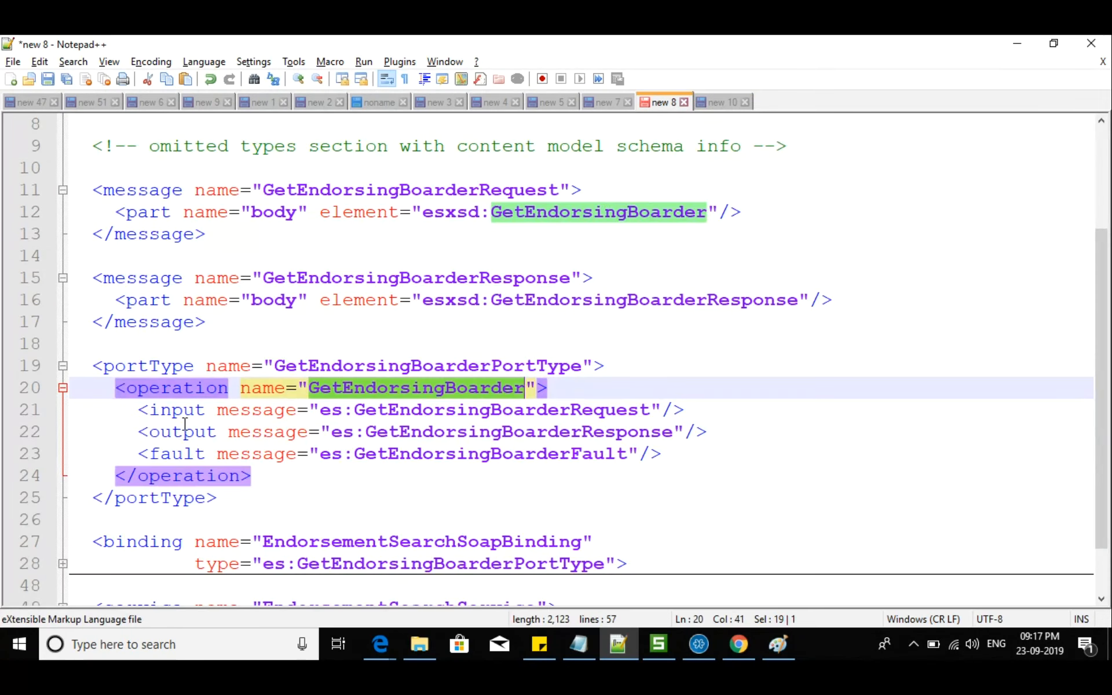
click(116, 389)
drag(115, 390, 248, 475)
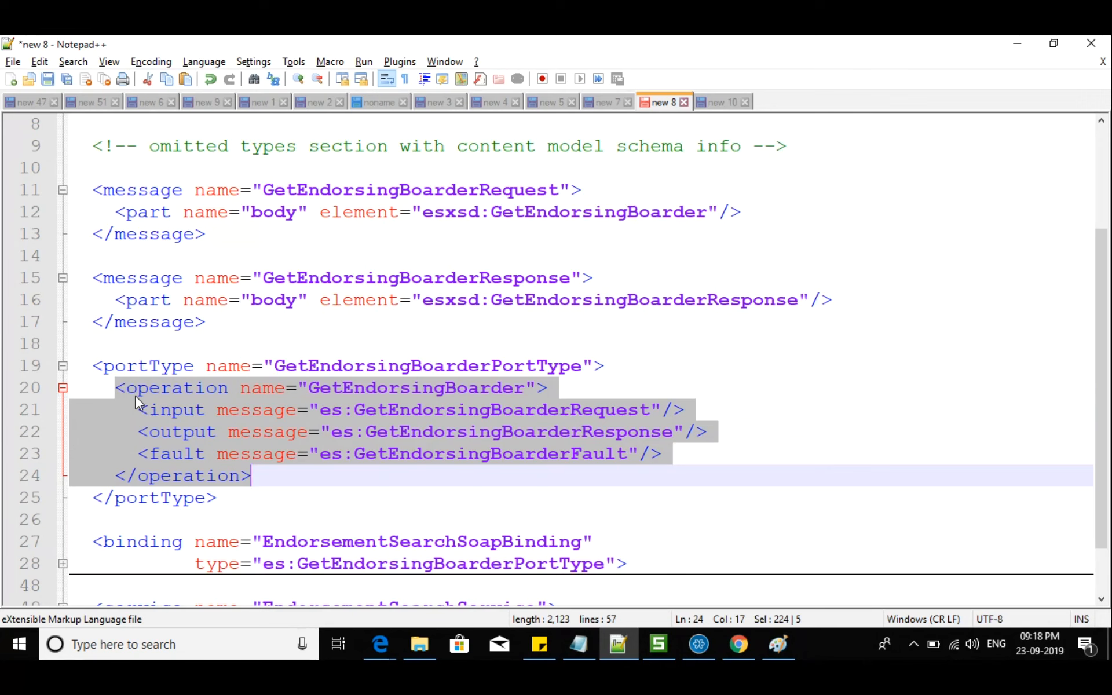
double_click(158, 388)
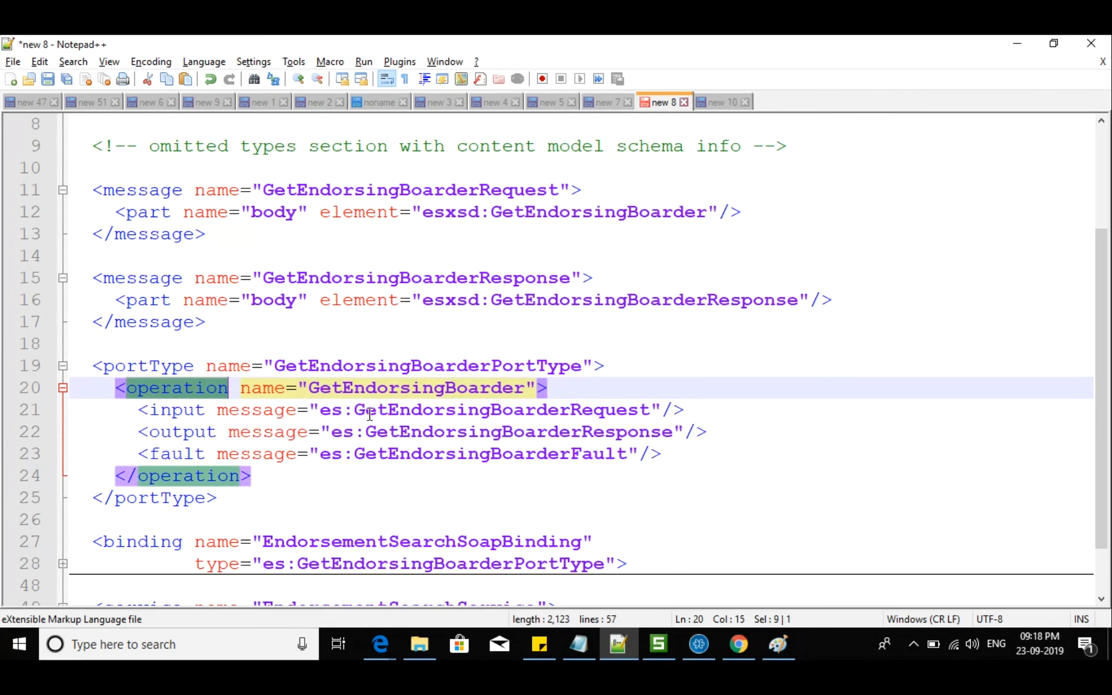
drag(139, 410, 631, 409)
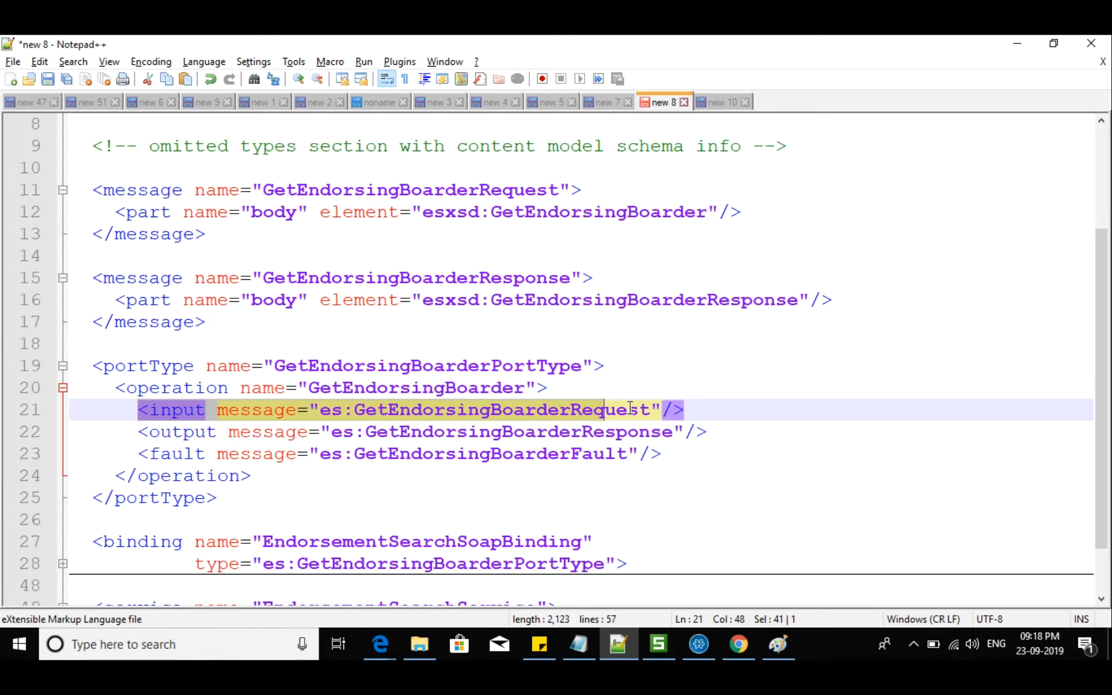
click(141, 431)
drag(139, 432, 701, 430)
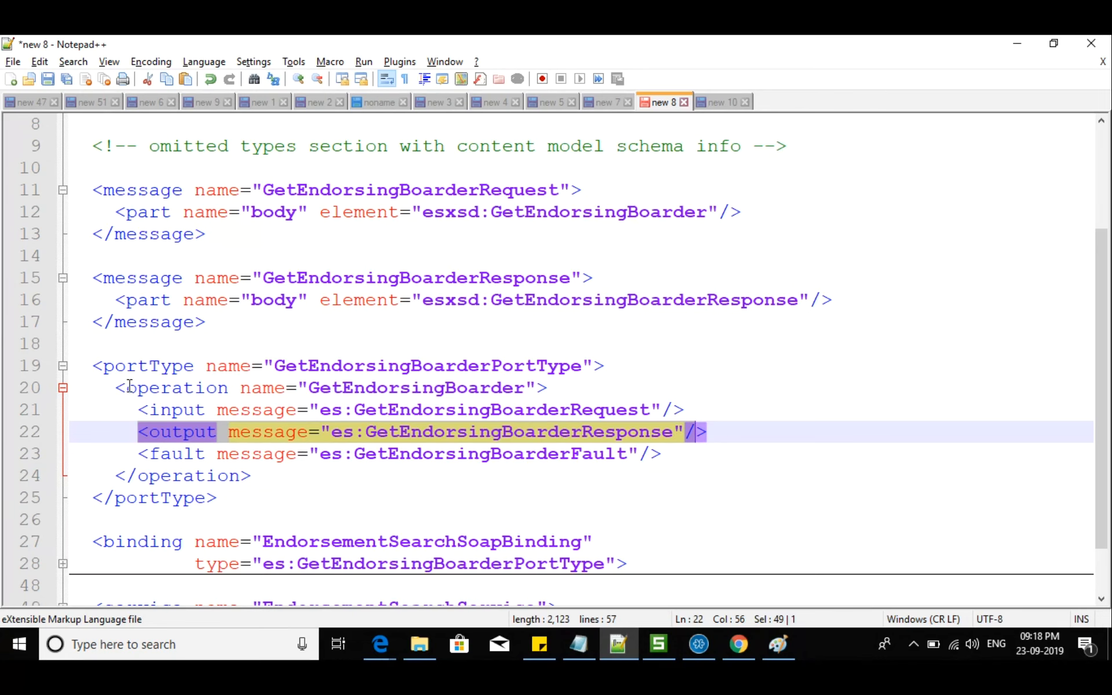
drag(116, 387, 264, 473)
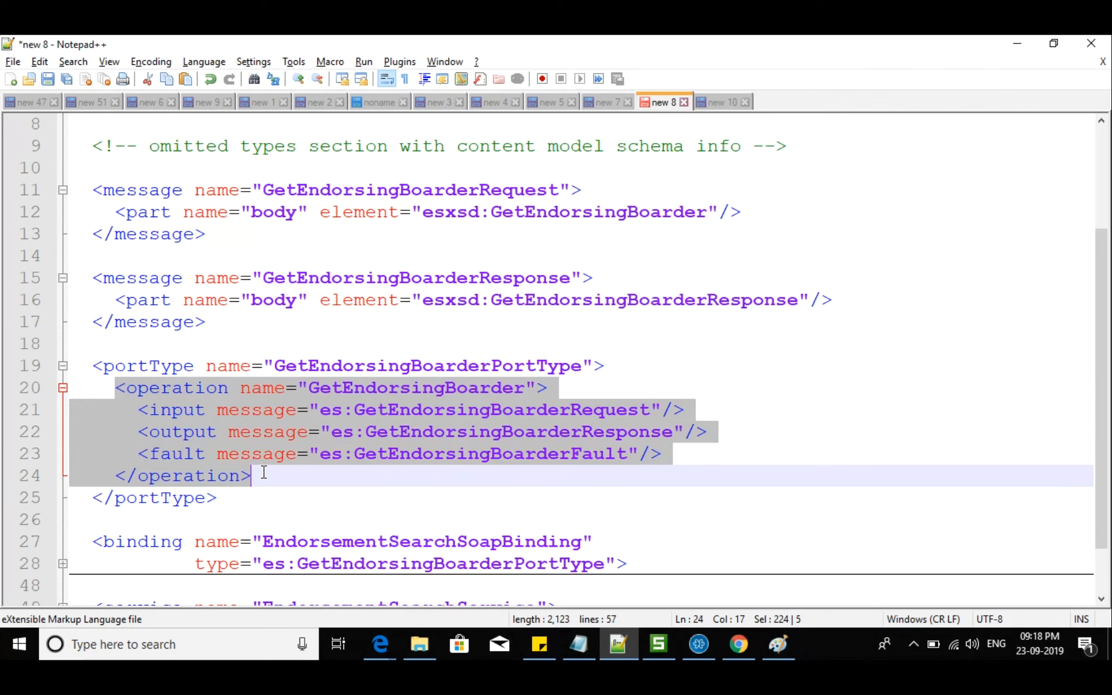
click(136, 409)
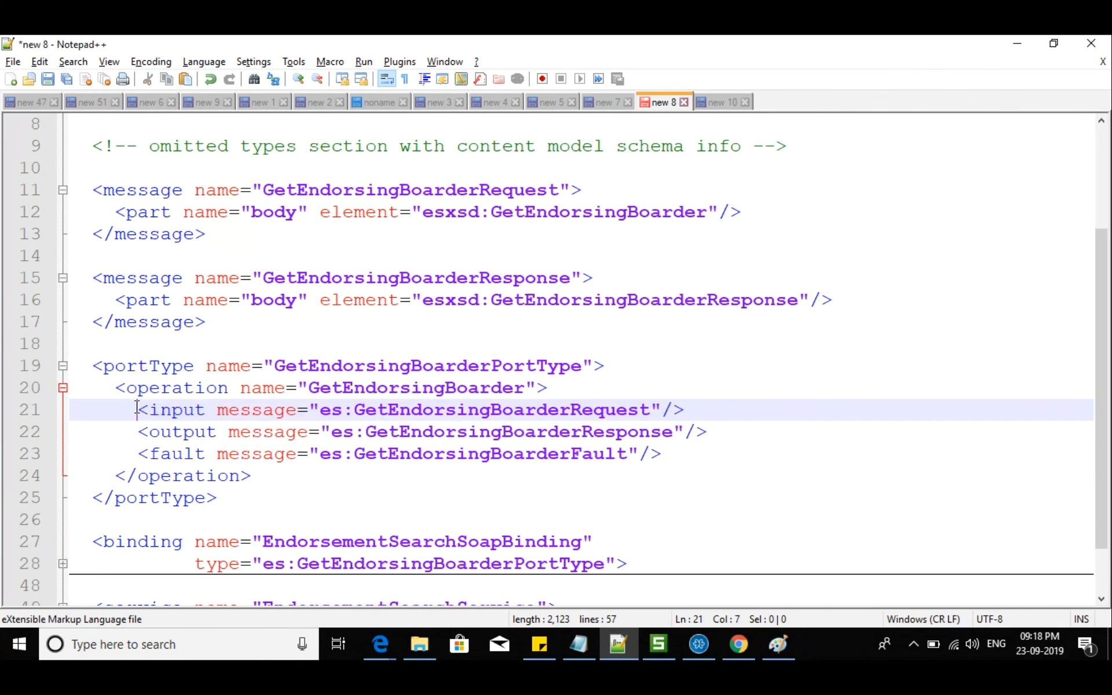
drag(128, 409, 603, 394)
drag(139, 432, 763, 437)
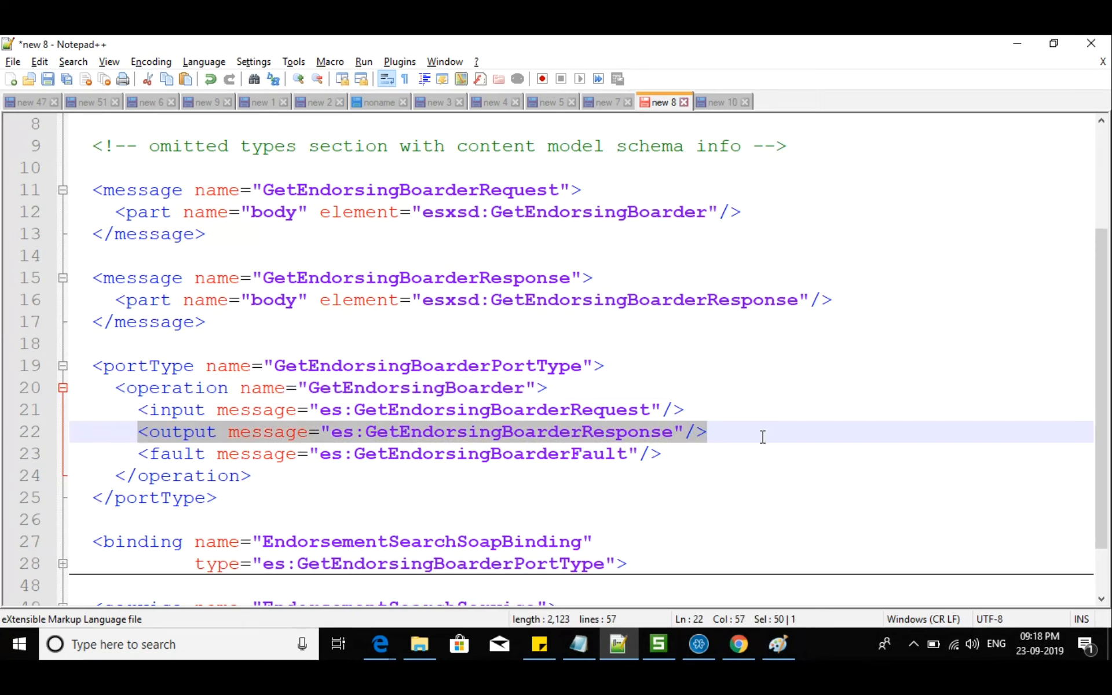
- Go back to the Contact Service notes and point out the update and delete operations and the service heading
click(722, 96)
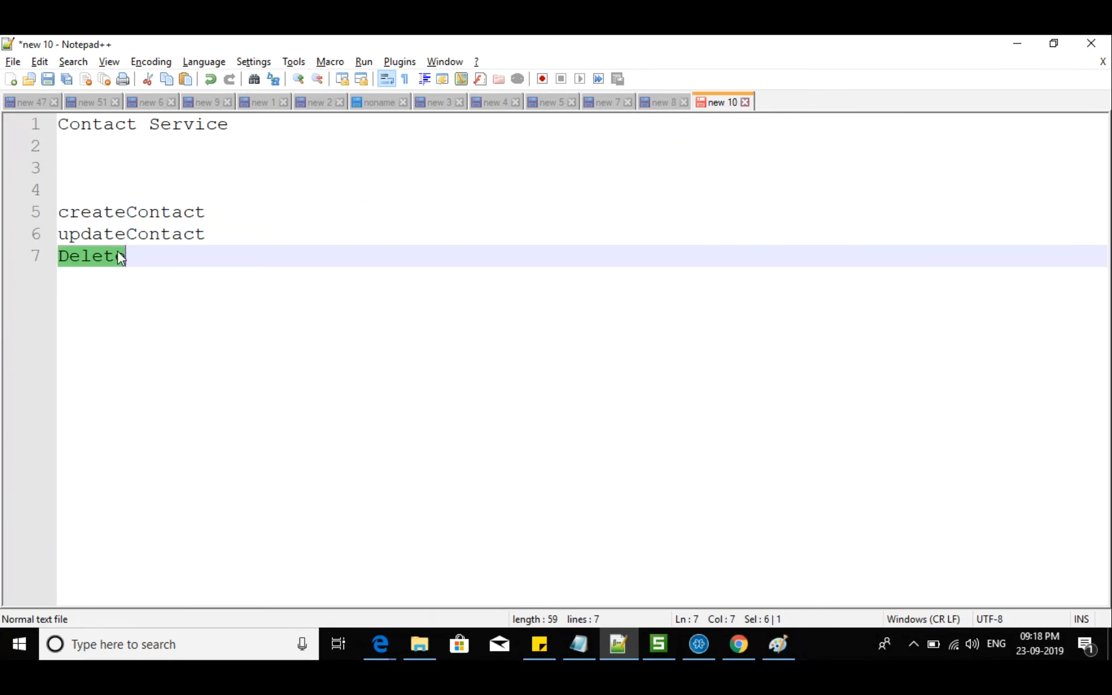
click(121, 233)
click(92, 255)
double_click(92, 256)
drag(93, 124, 199, 140)
- In the WSDL's portType section, duplicate the GetEndorsingBoarder operation block below the original, separated by a blank line
click(646, 104)
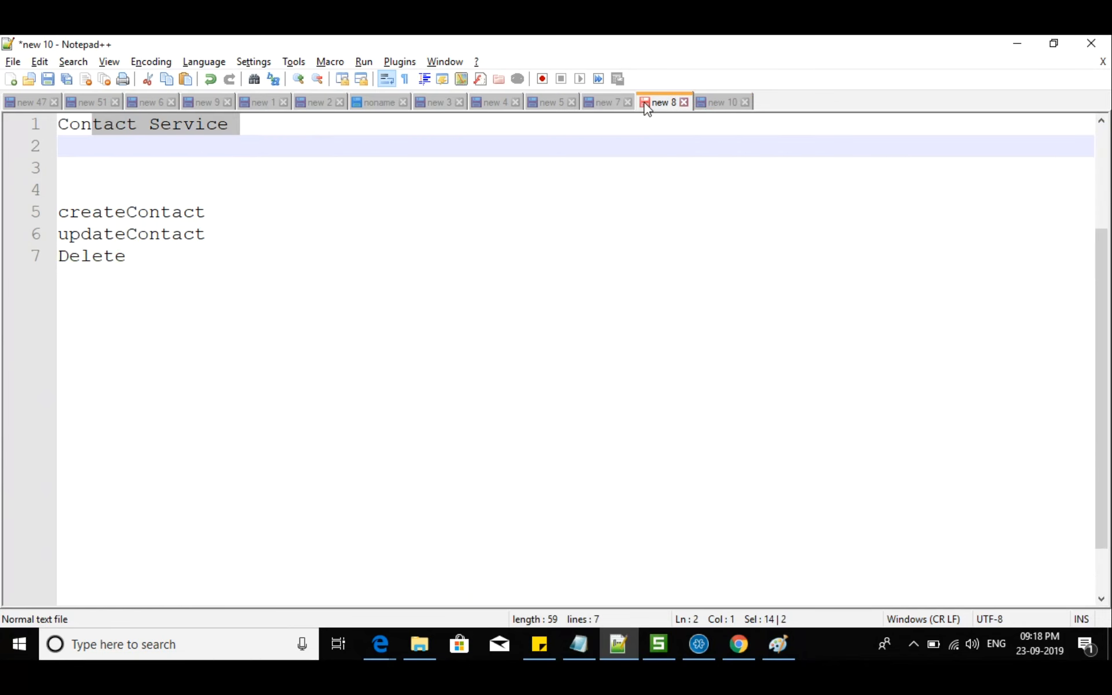
double_click(155, 366)
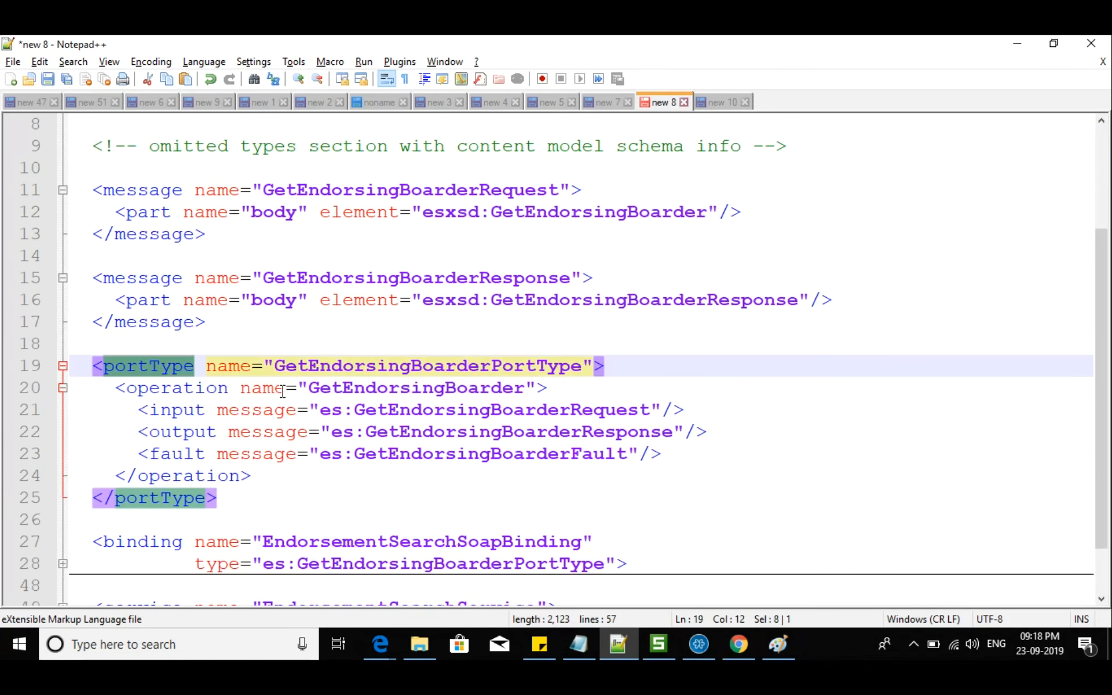
scroll(242, 380, down, 1)
drag(115, 322, 252, 407)
key(ctrl+c)
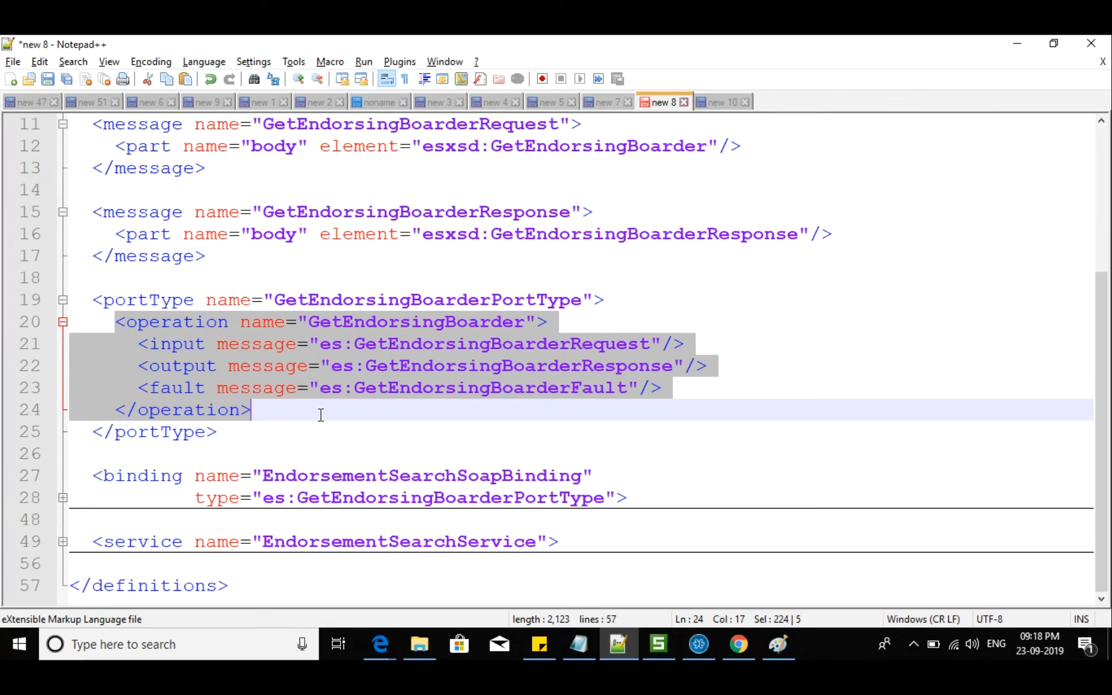
click(302, 406)
key(Return)
key(Return)
key(ctrl+v)
scroll(301, 407, down, 2)
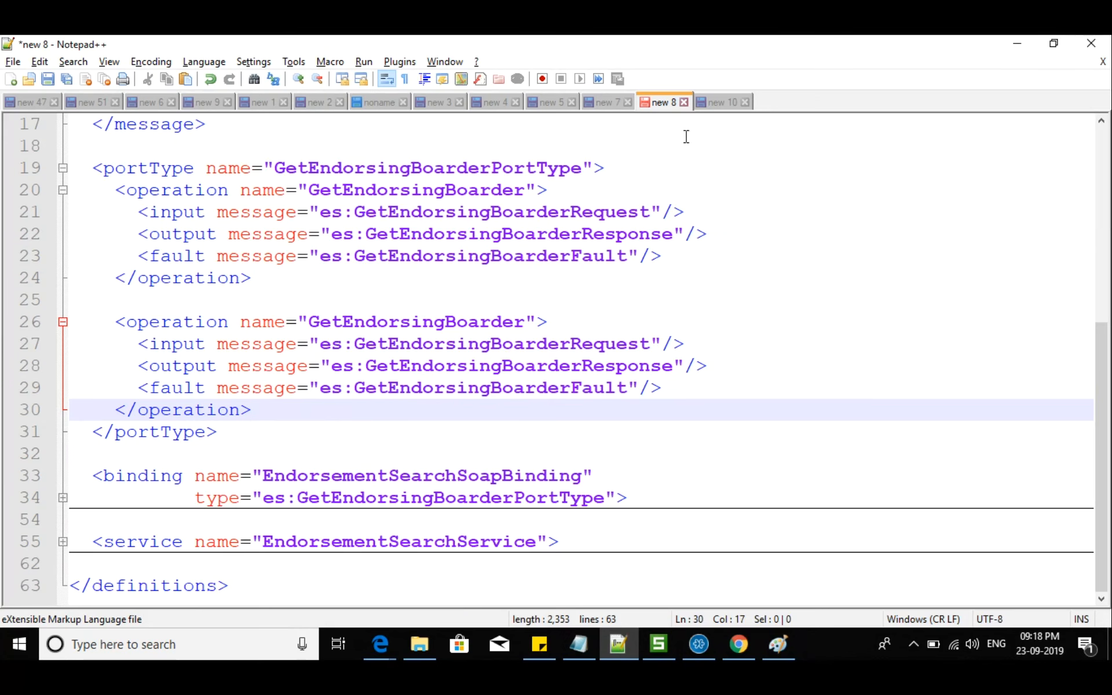
- Add the lines "soap protocol" and "http protocol" between the Contact Service heading and its operations
click(716, 106)
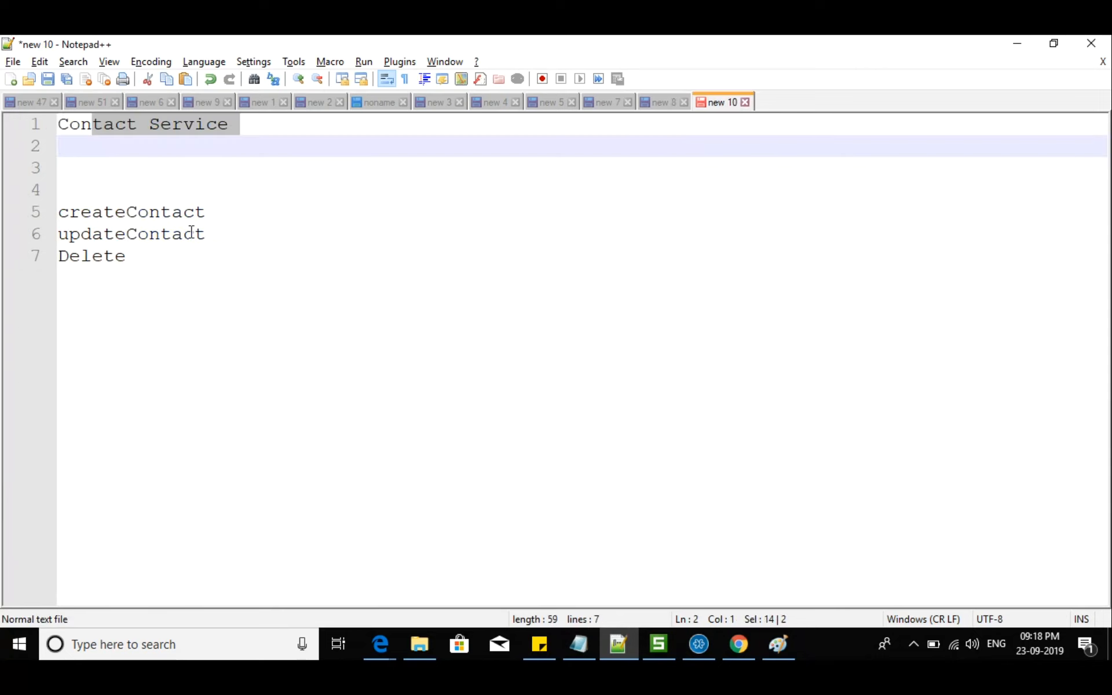
click(111, 168)
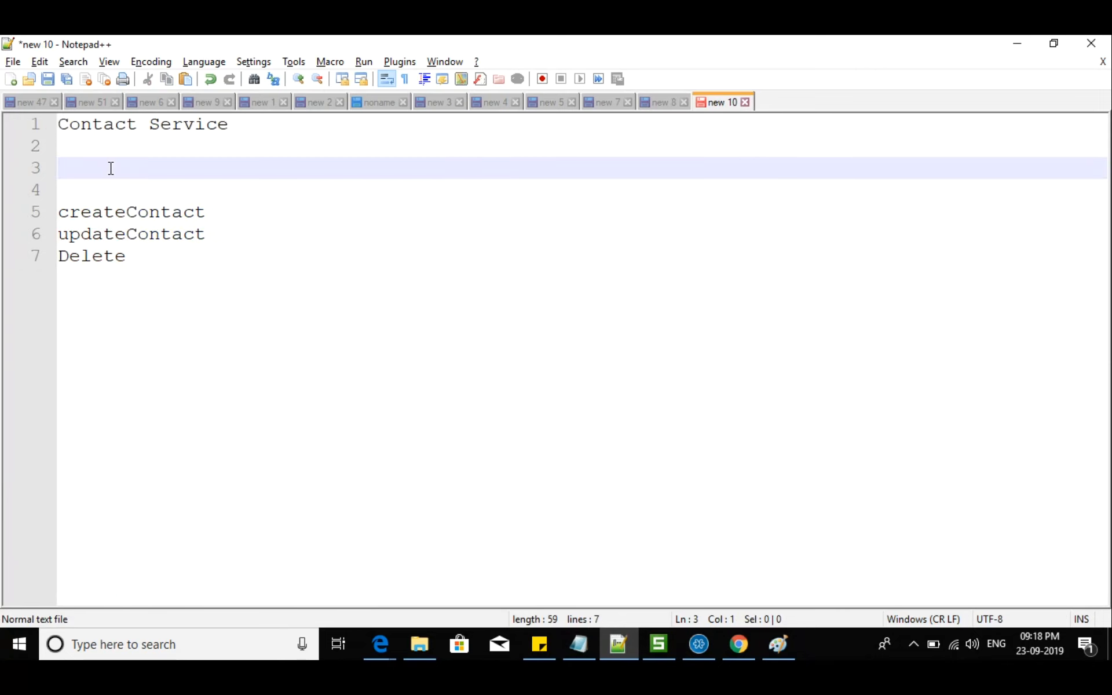
text(soap protocol)
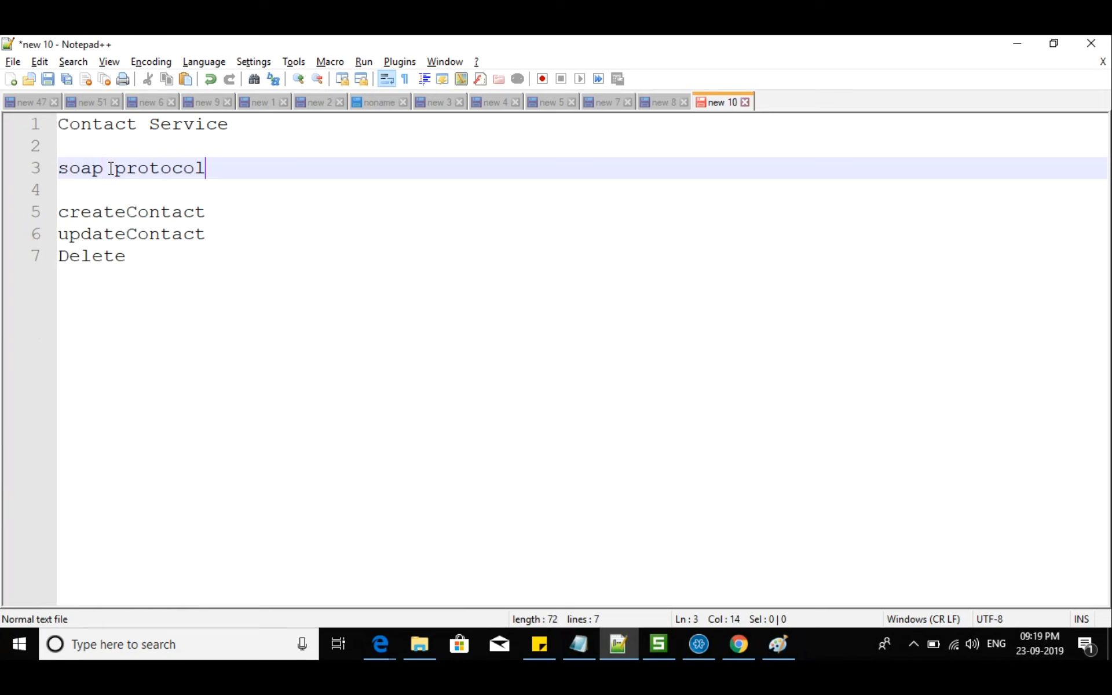
key(Return)
text(http pro)
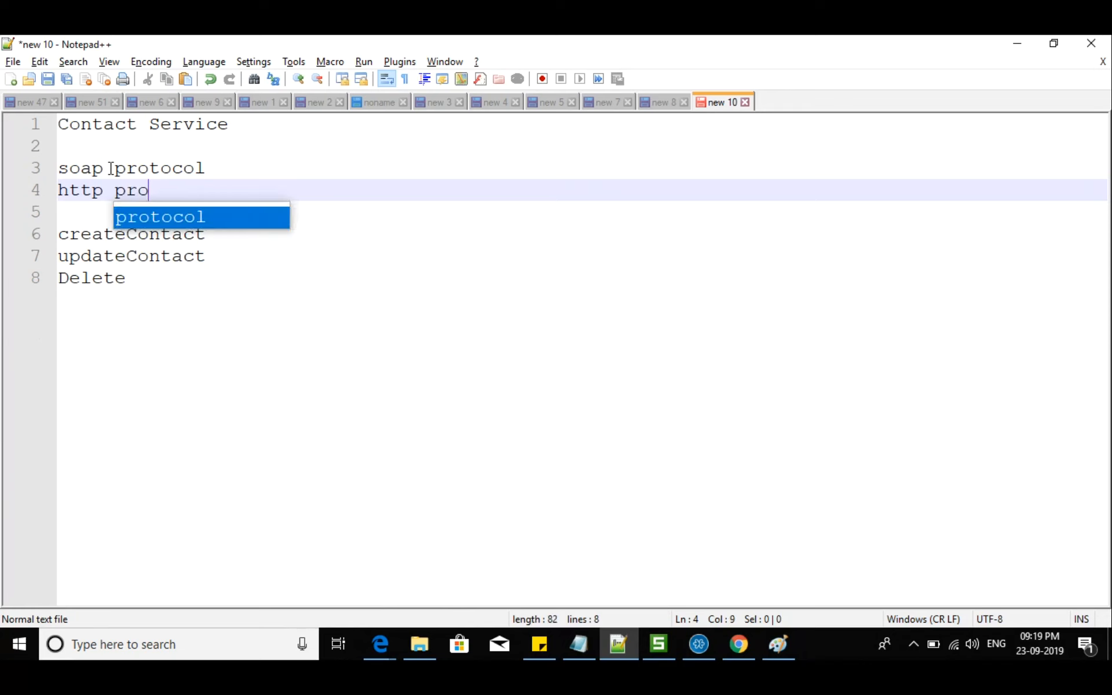
text(tocol)
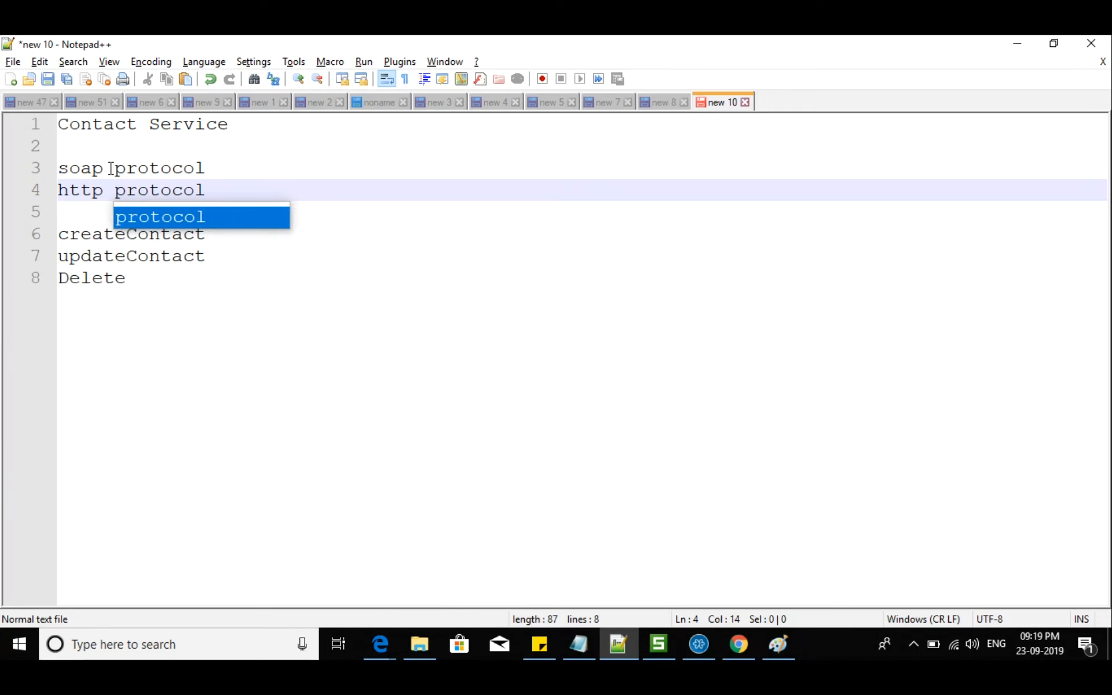
- Append "- data protocol" to the soap protocol line
click(214, 163)
text(- )
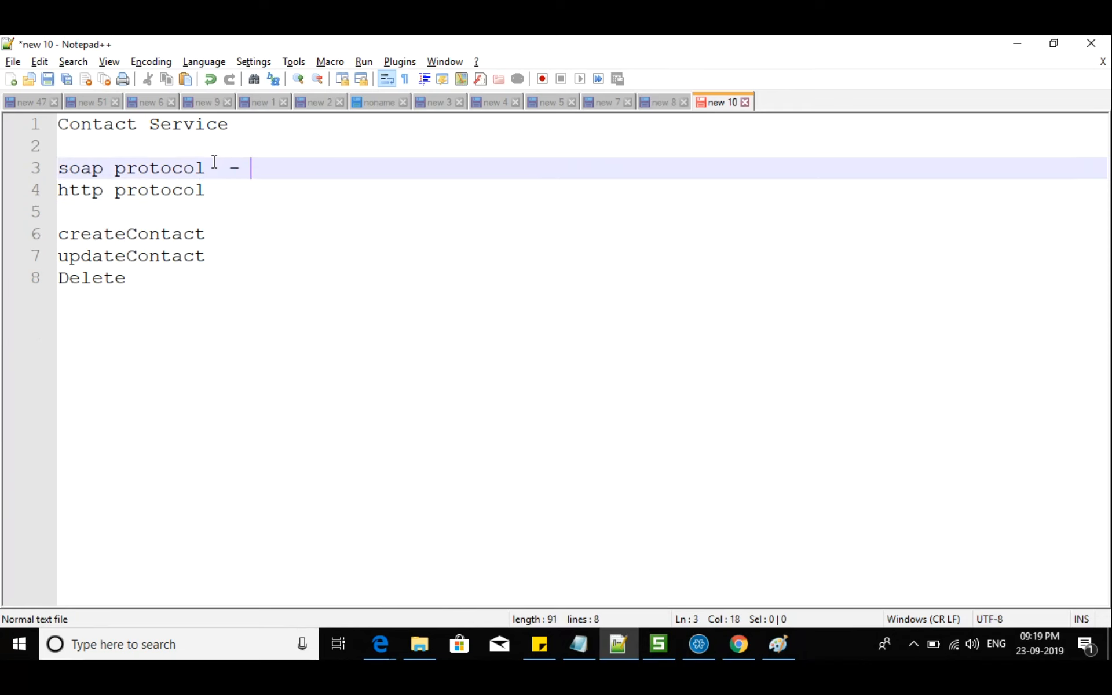
text(data proto)
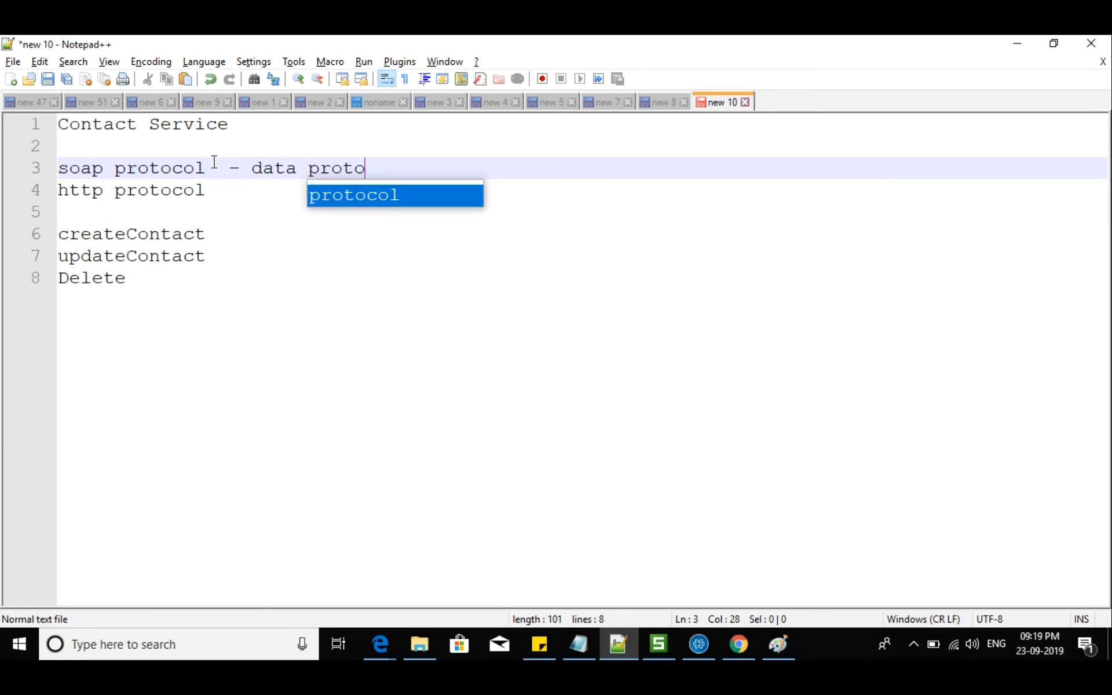
text(col)
key(Escape)
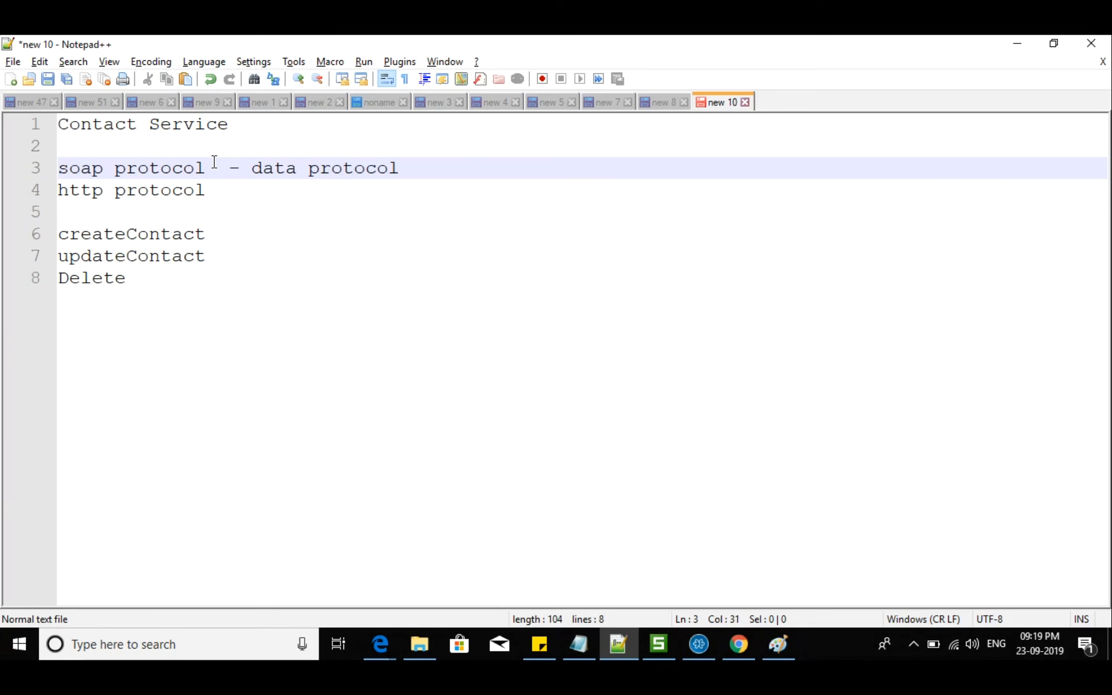
- Append "- transport protocol" to the http protocol line
click(231, 193)
text(- )
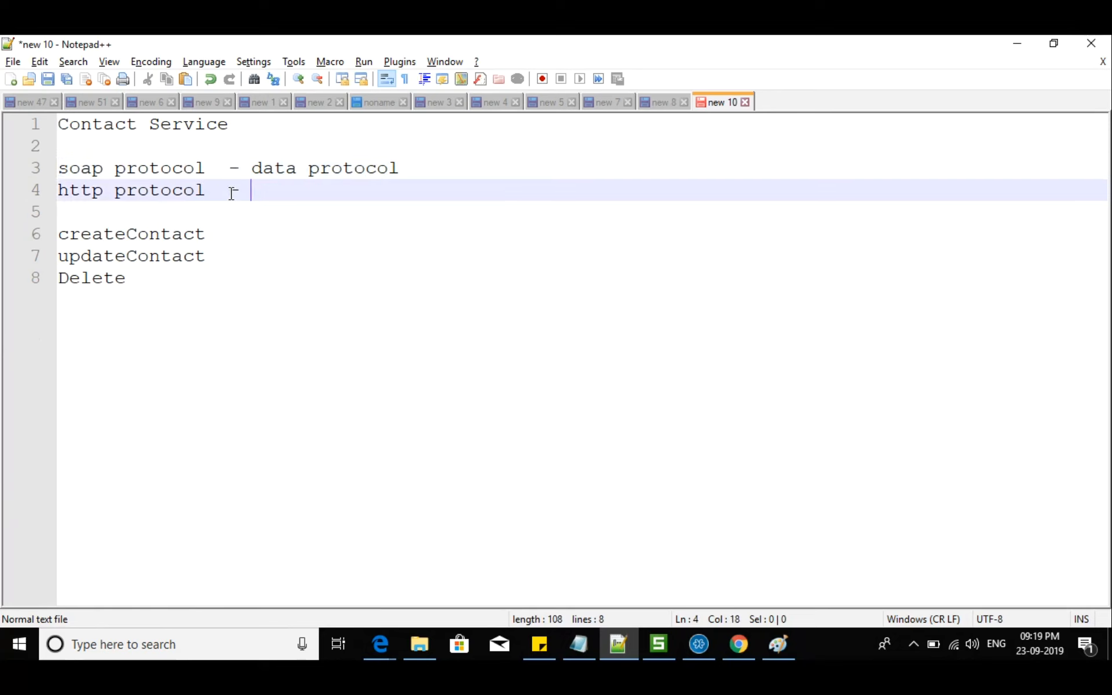
text(transport )
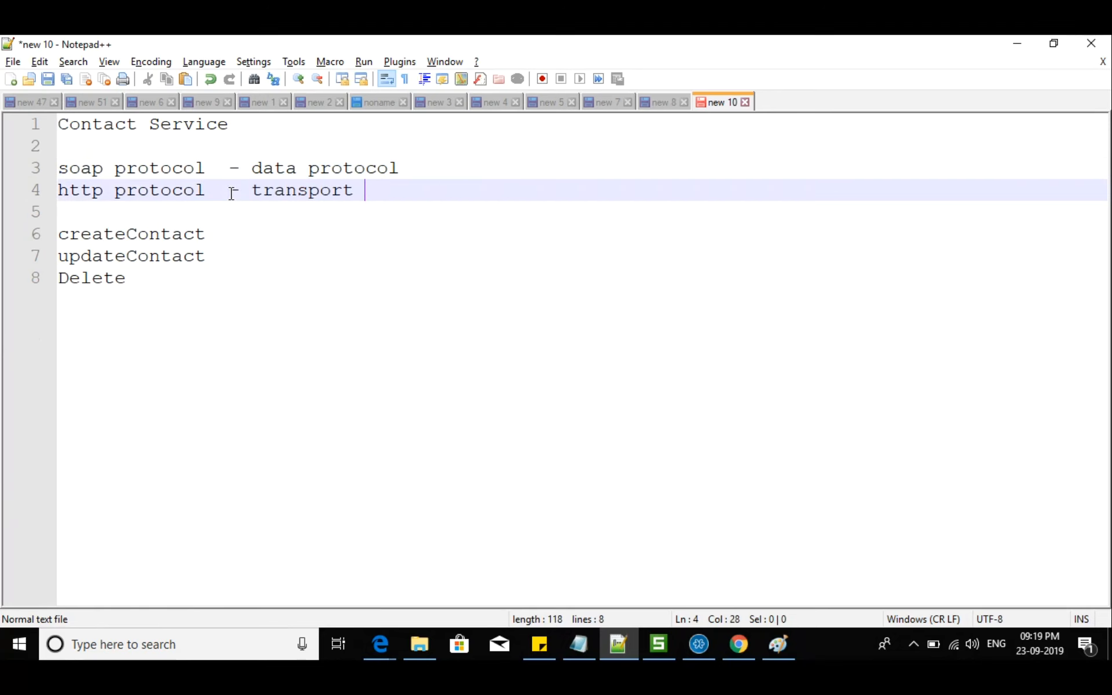
text(protoca)
key(BackSpace)
text(ol)
- Review the soap and http protocol lines against the client-server diagram in Paint, and return to the WSDL document in Notepad++
drag(70, 190, 232, 212)
click(778, 644)
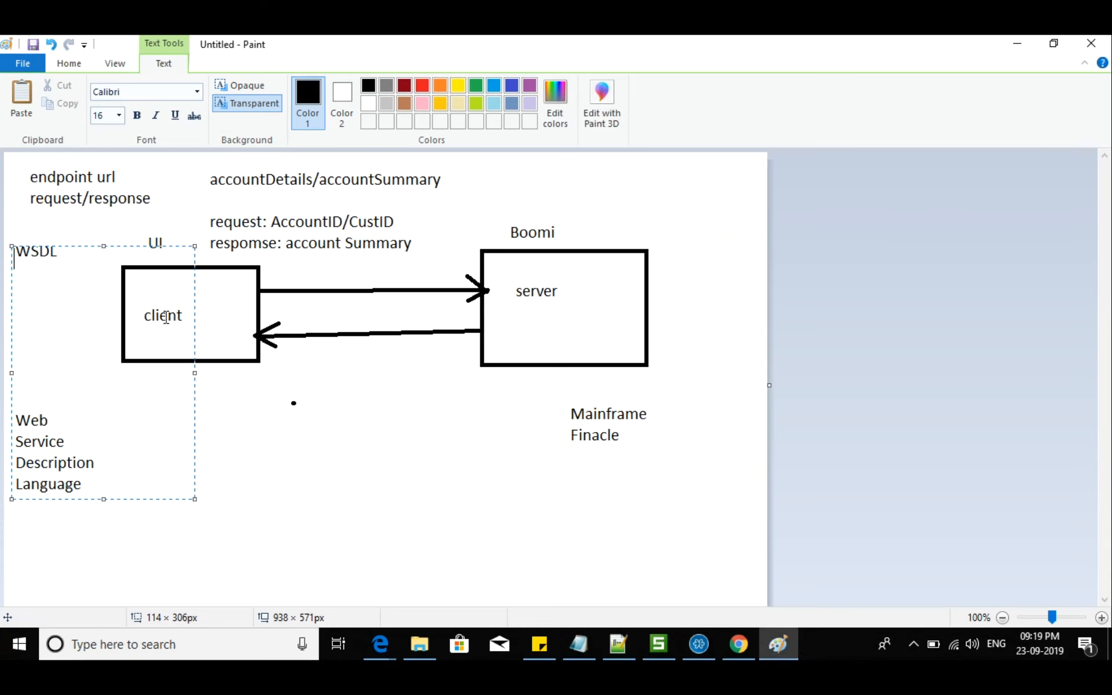
key(alt+Tab)
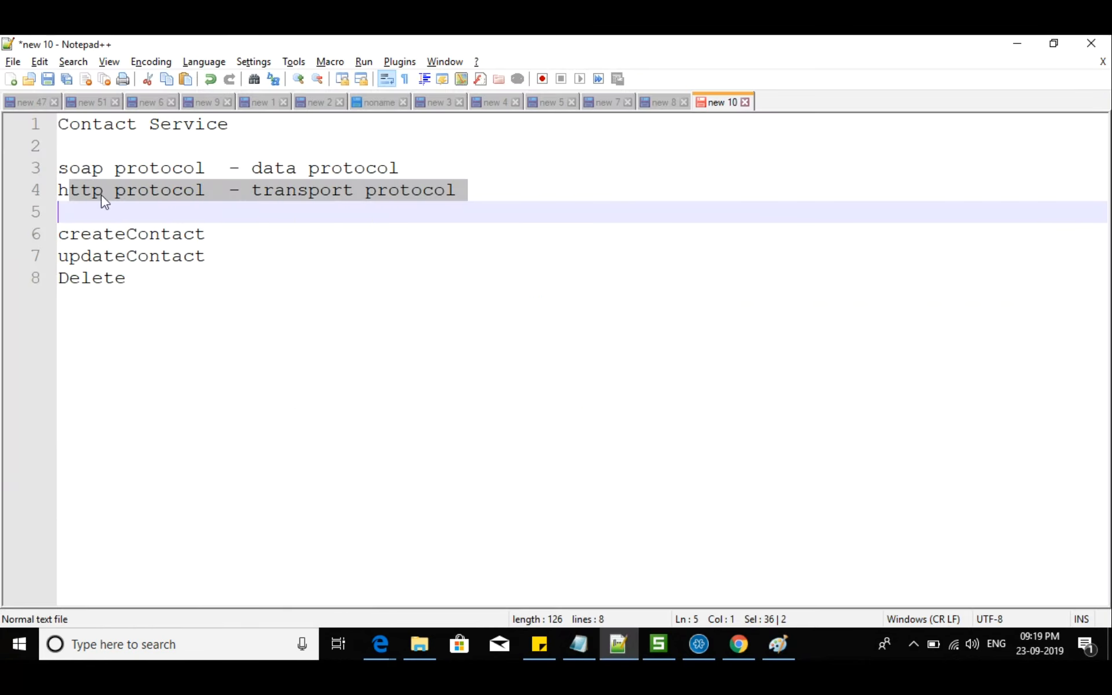
double_click(93, 169)
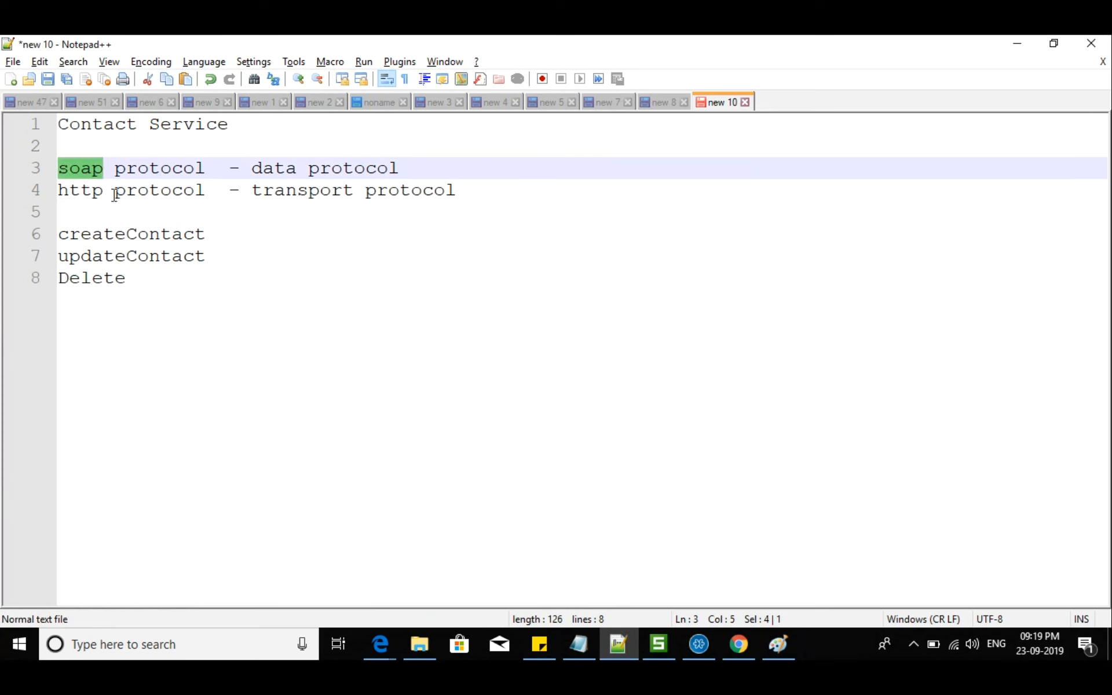
drag(104, 194, 387, 171)
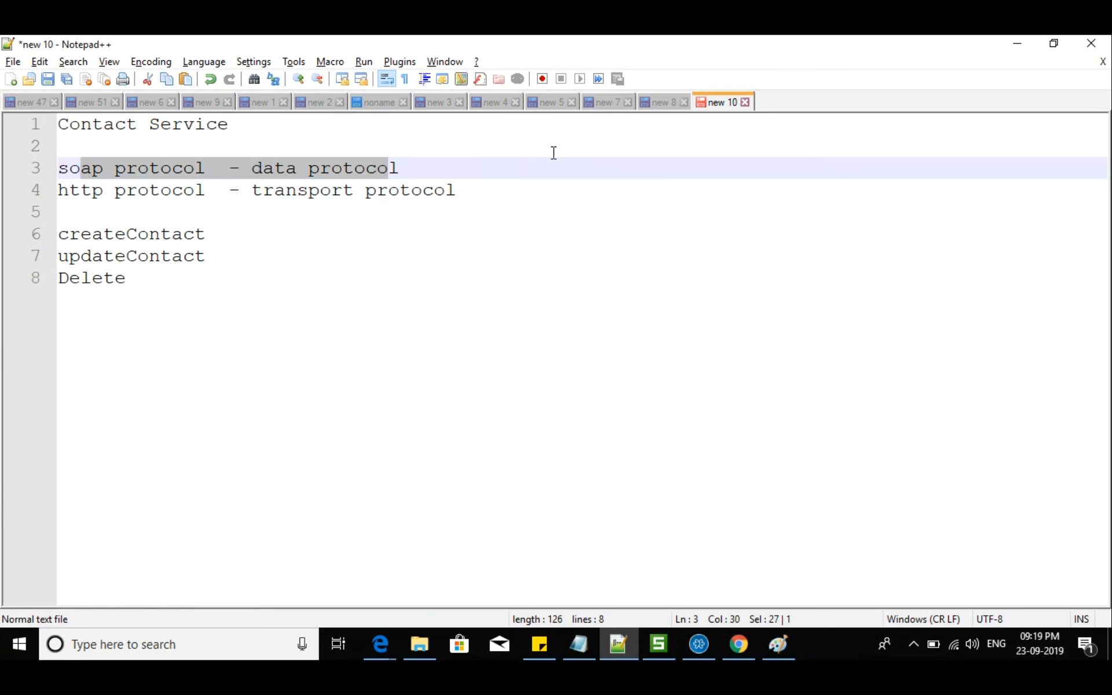
click(664, 103)
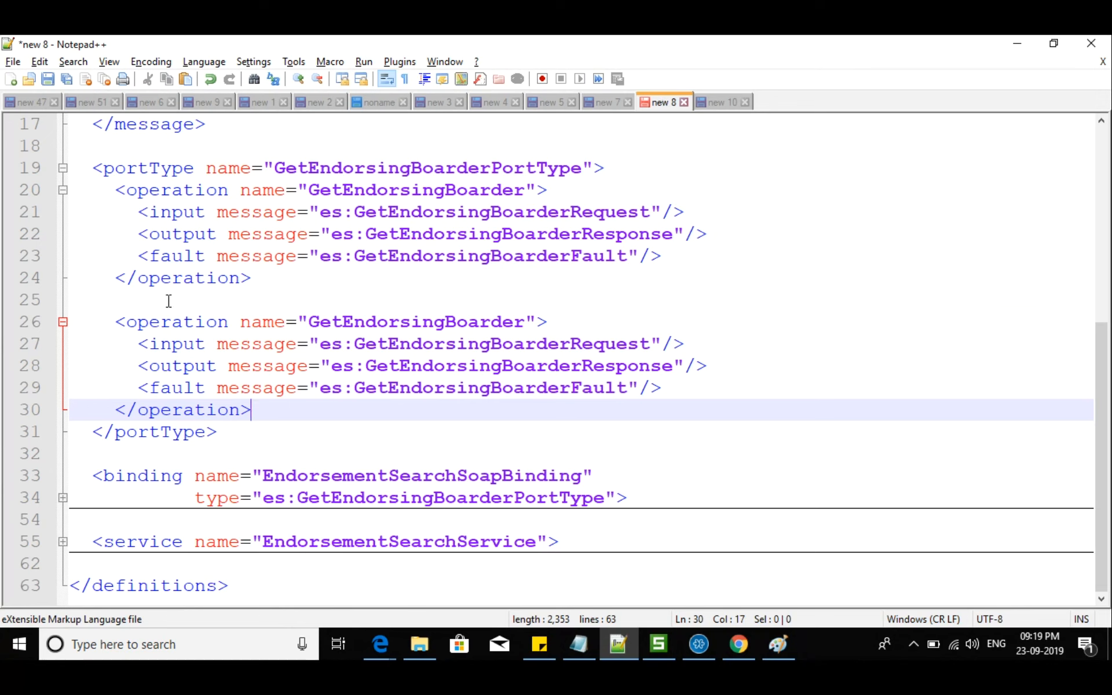
- Review the first portType operation with its messages, and unfold the binding element to examine its SOAP transport URL
scroll(155, 396, up, 3)
drag(128, 424, 559, 429)
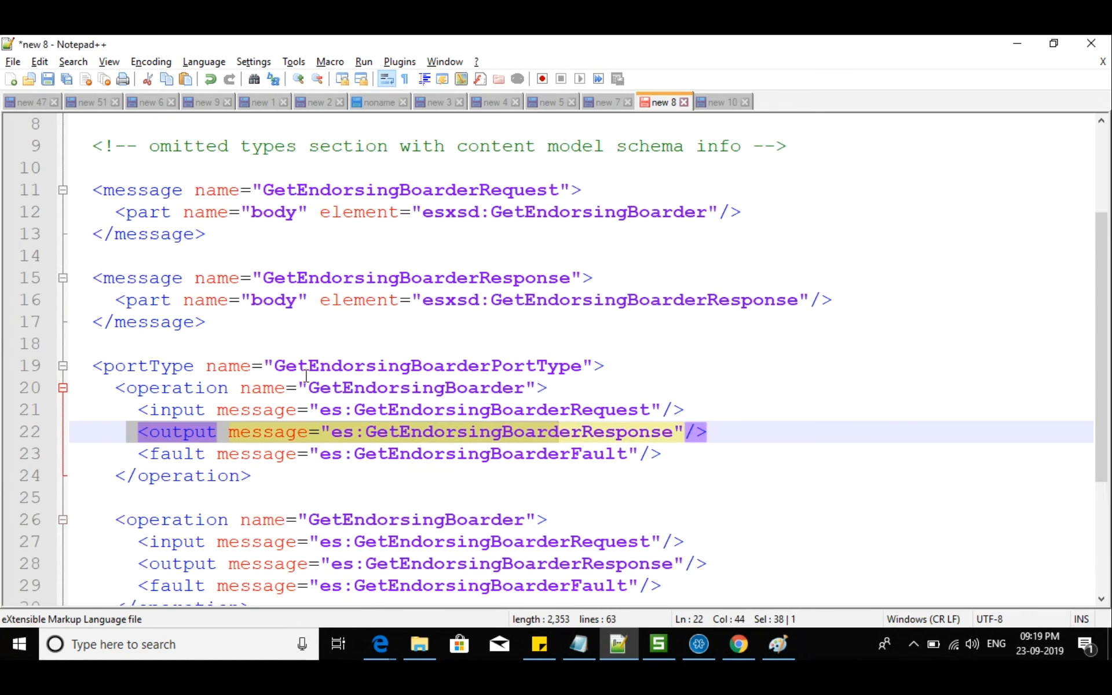
drag(133, 396, 377, 454)
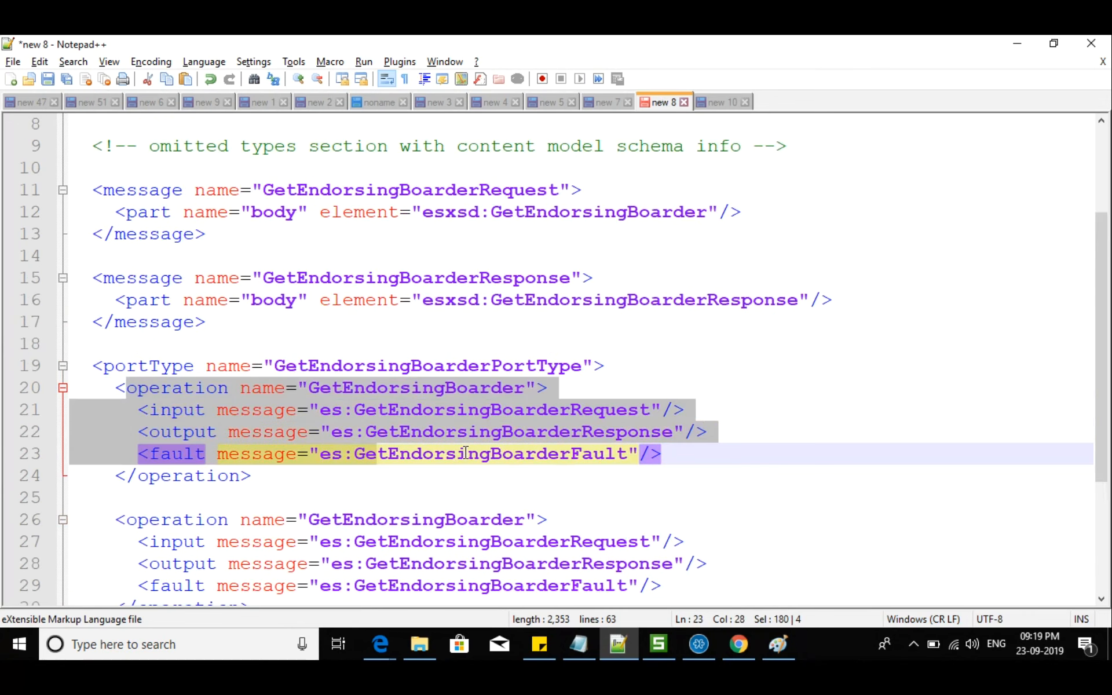
scroll(465, 453, down, 3)
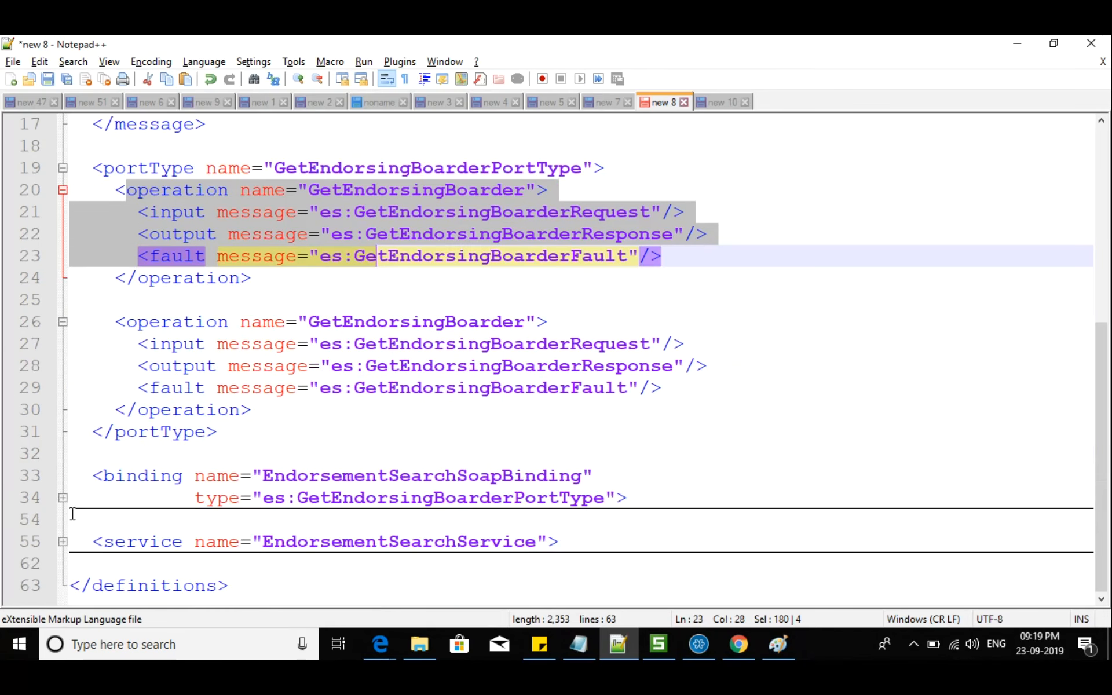
click(62, 498)
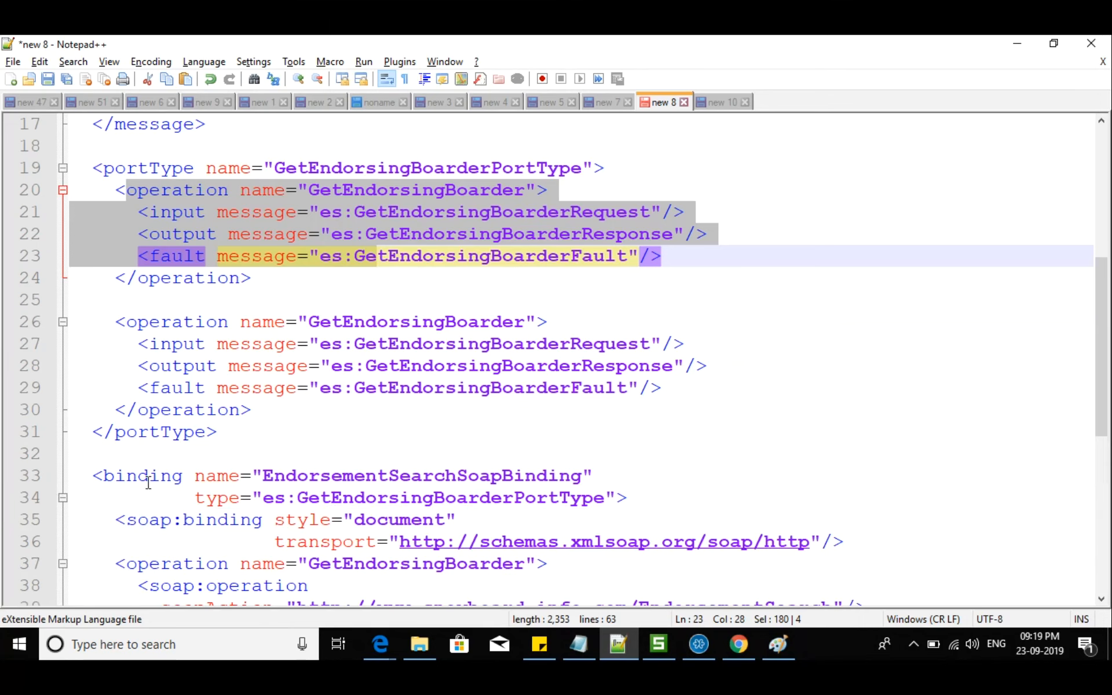
double_click(146, 475)
scroll(587, 483, down, 3)
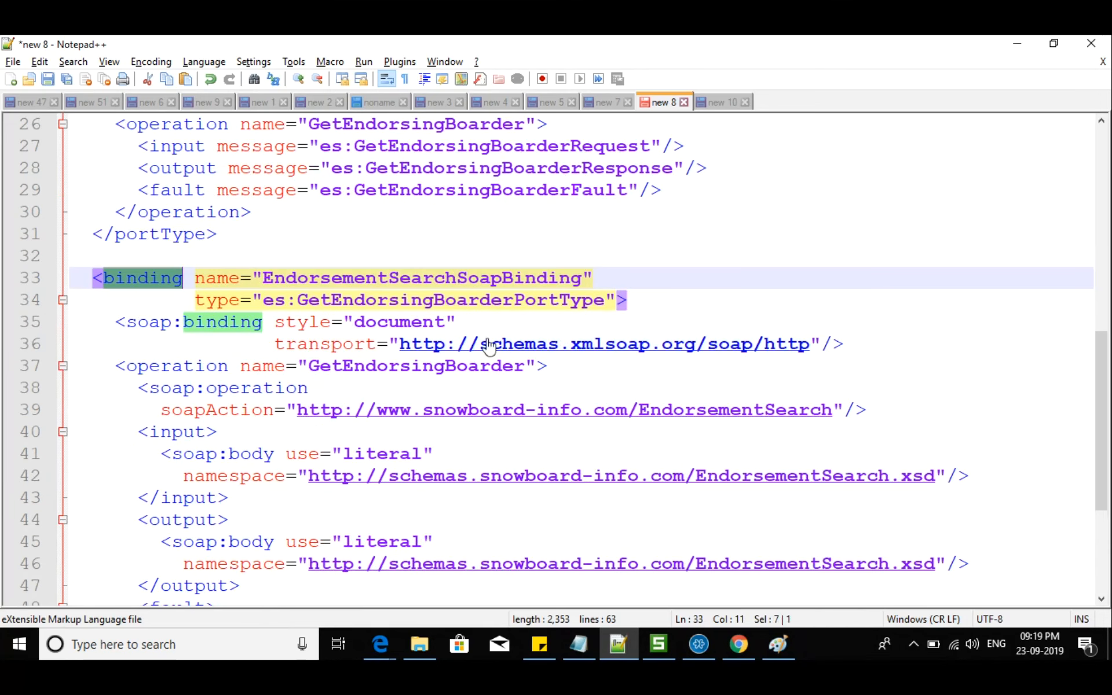
double_click(372, 342)
drag(806, 350, 562, 350)
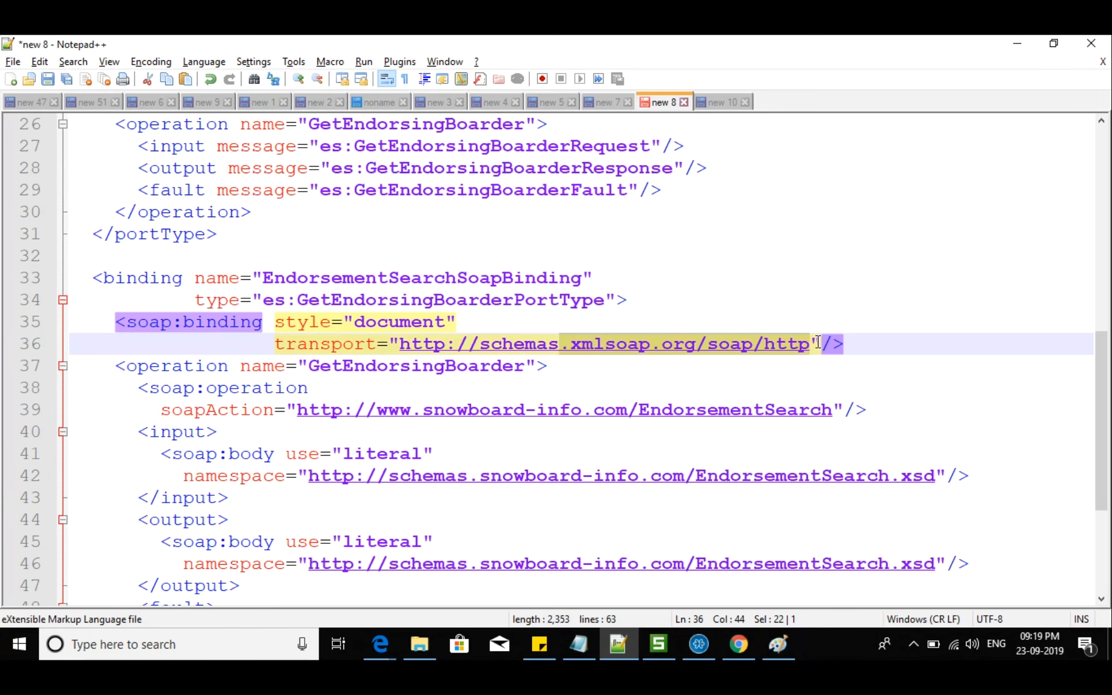
- Unfold the EndorsementSearchService element and highlight the web address in its soap:address location
scroll(753, 453, down, 4)
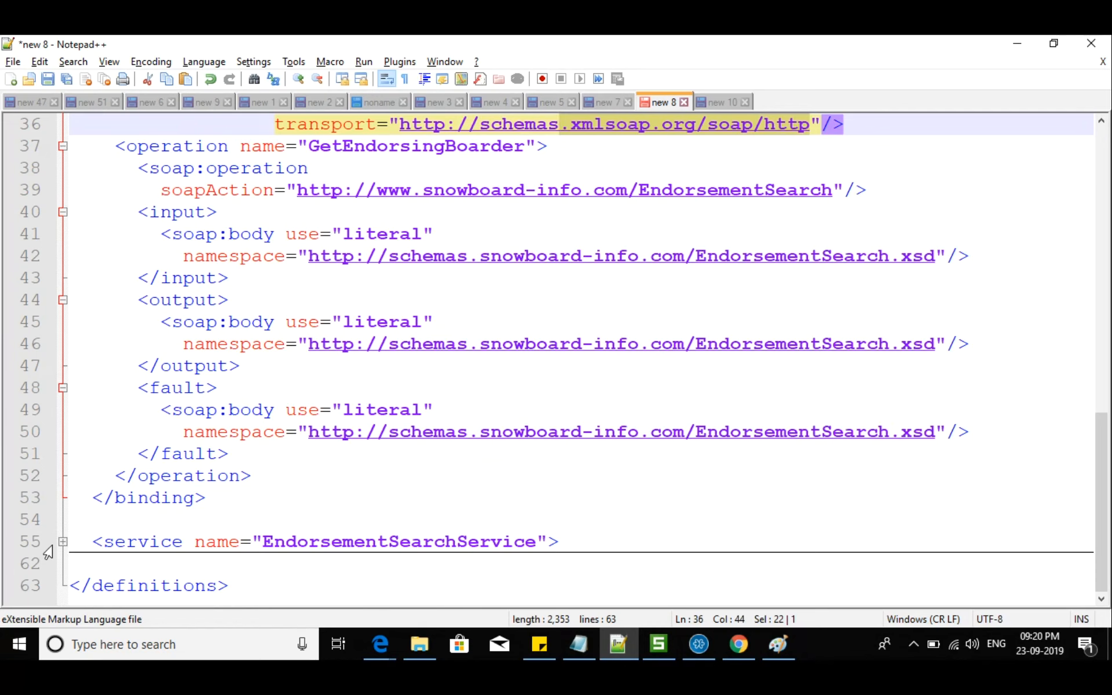
click(62, 543)
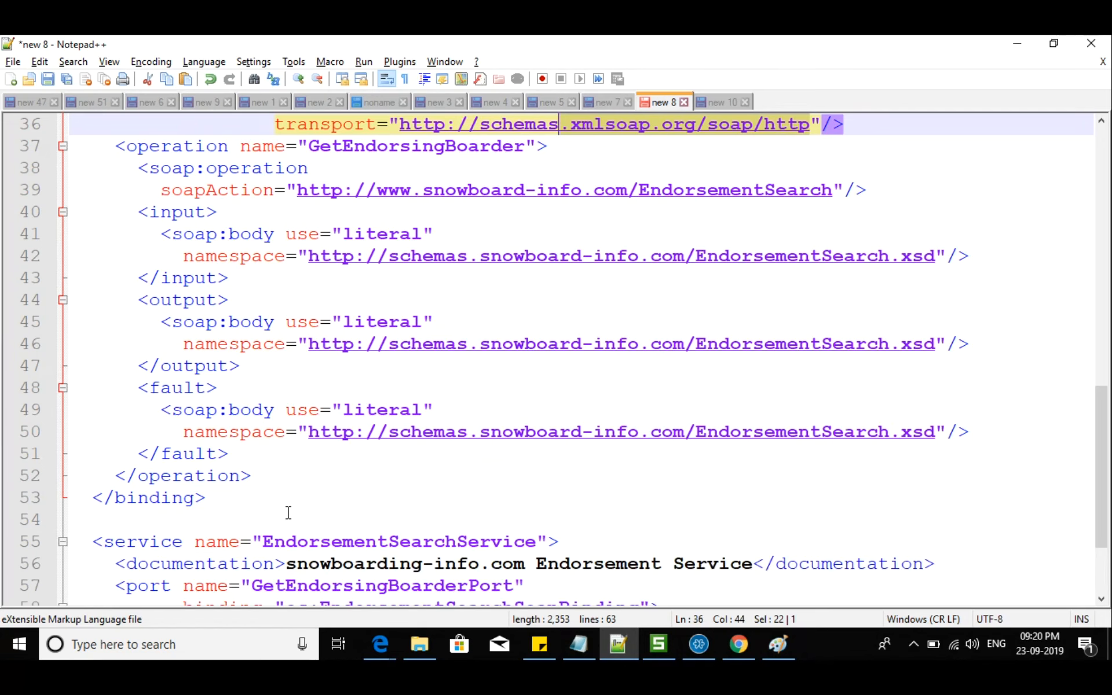
scroll(287, 514, down, 2)
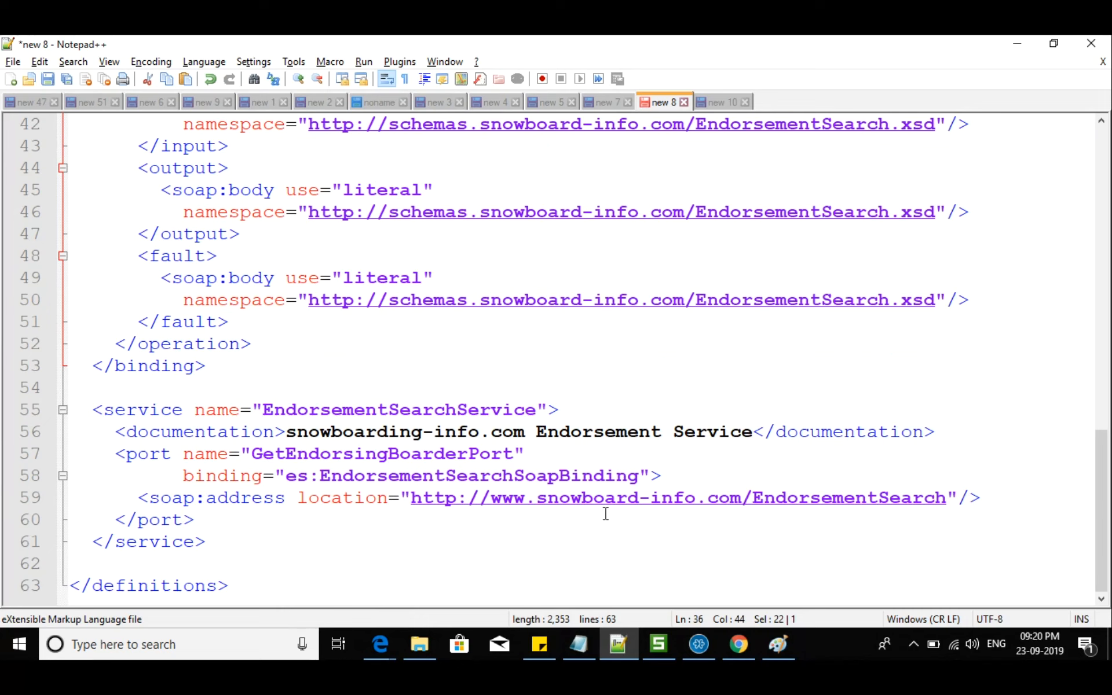
drag(498, 507, 746, 502)
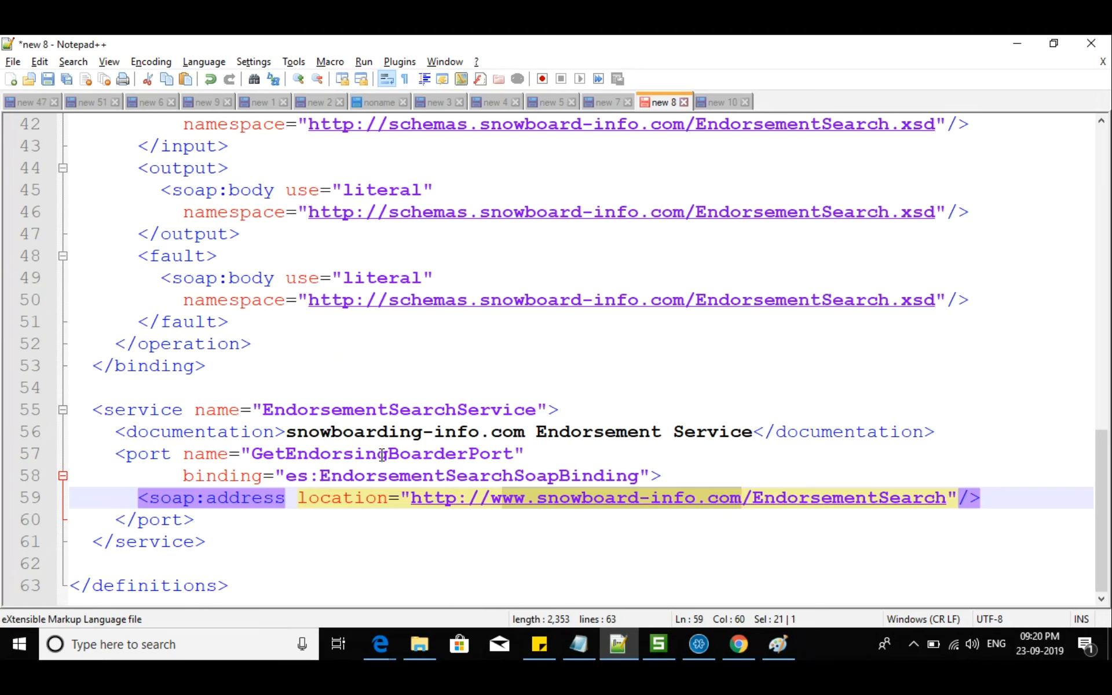
- Re-examine both portType operations, the binding's type reference, and the service's port and address location in the WSDL
scroll(383, 454, up, 3)
scroll(382, 455, up, 6)
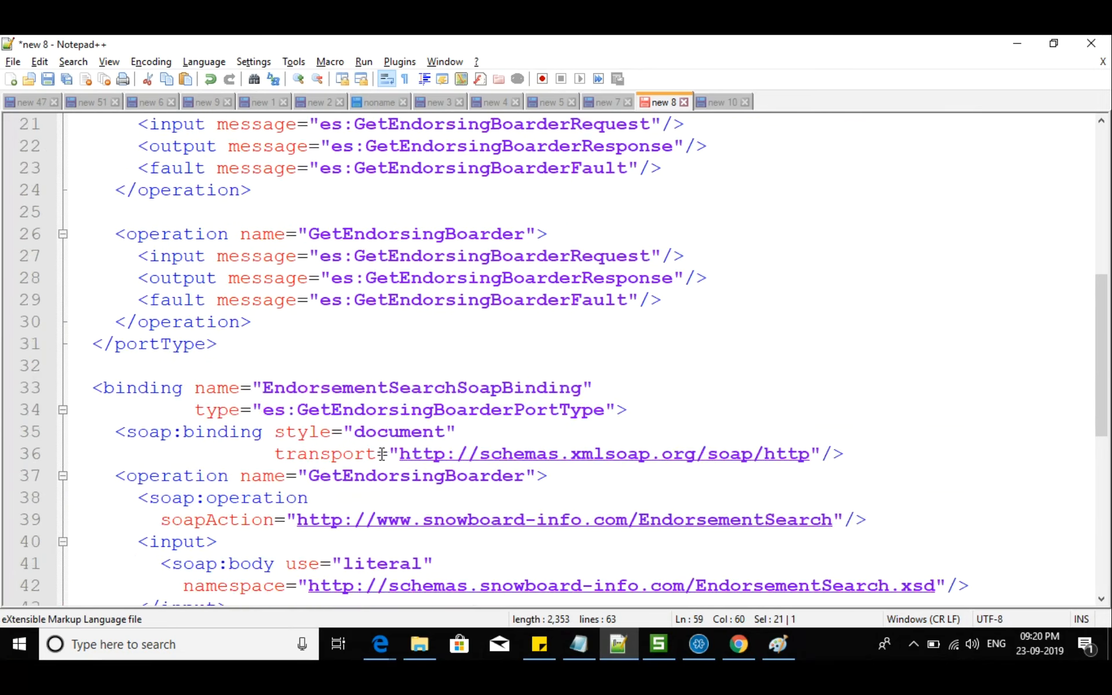
drag(106, 235, 311, 330)
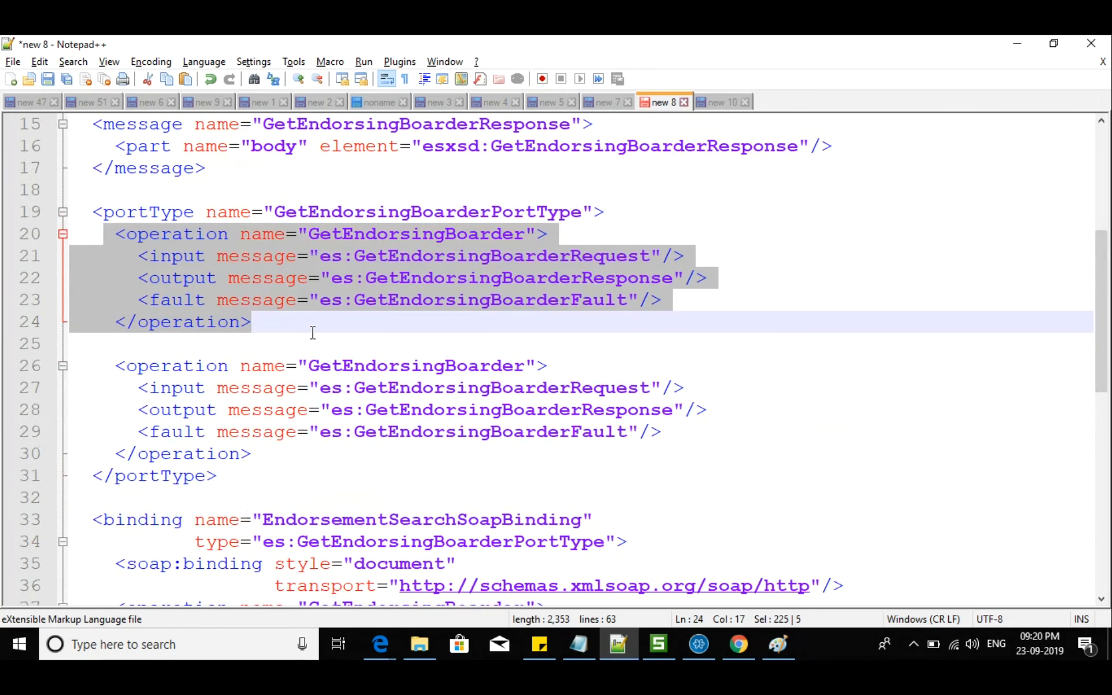
drag(106, 367, 213, 444)
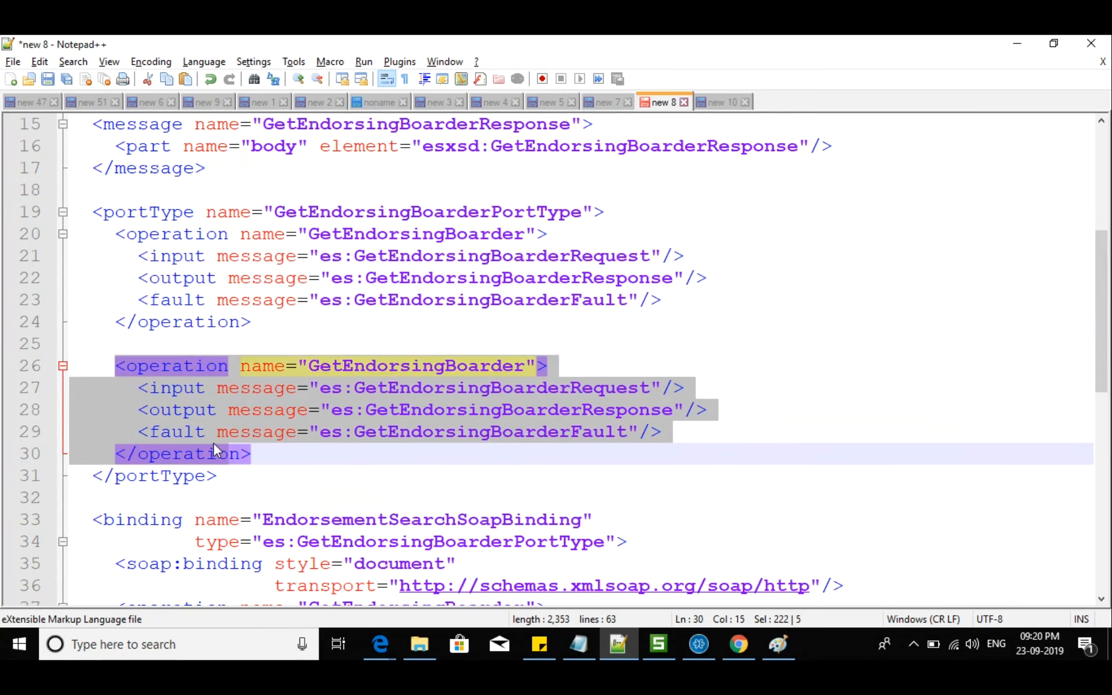
click(141, 390)
double_click(187, 412)
scroll(254, 447, down, 4)
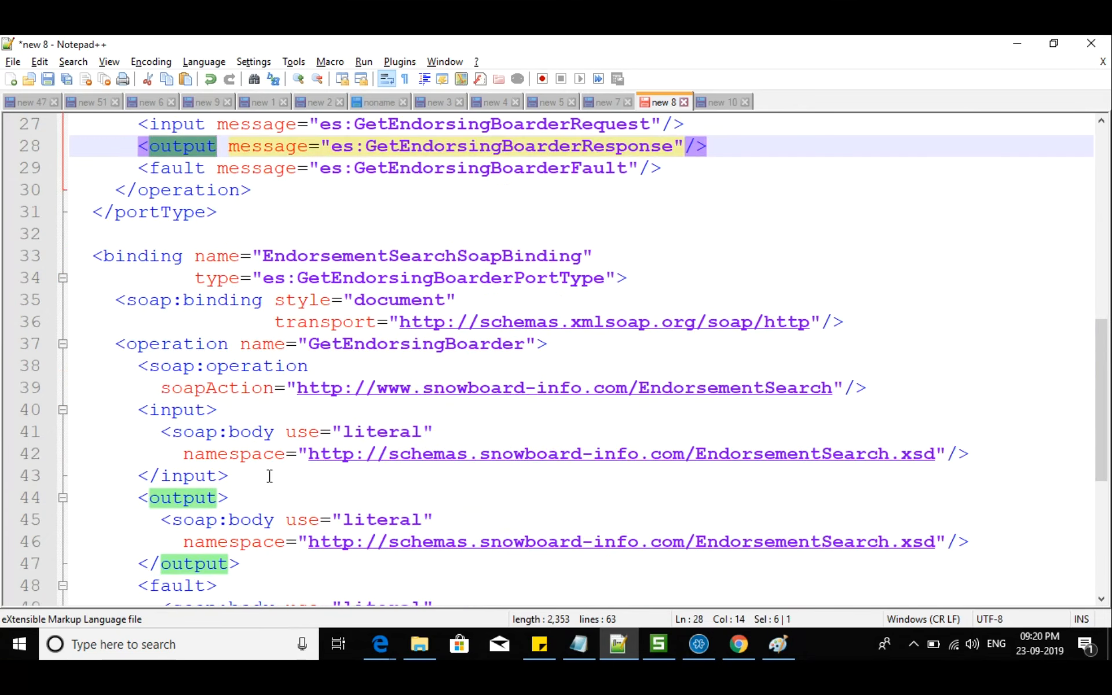
drag(551, 272, 572, 277)
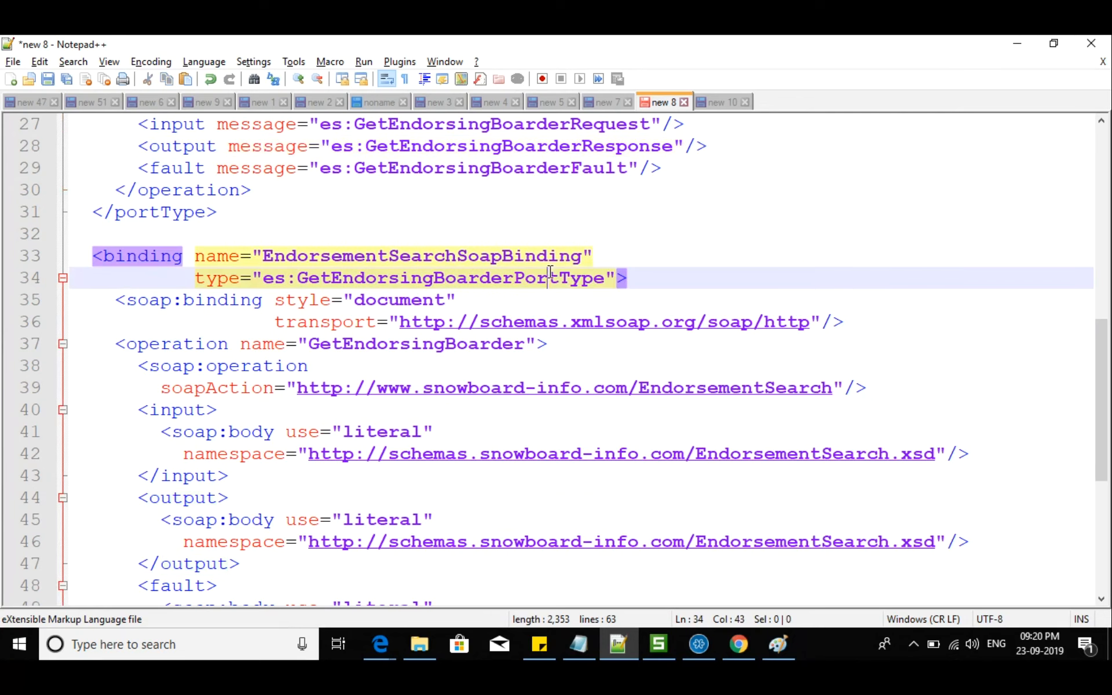
scroll(810, 347, down, 1)
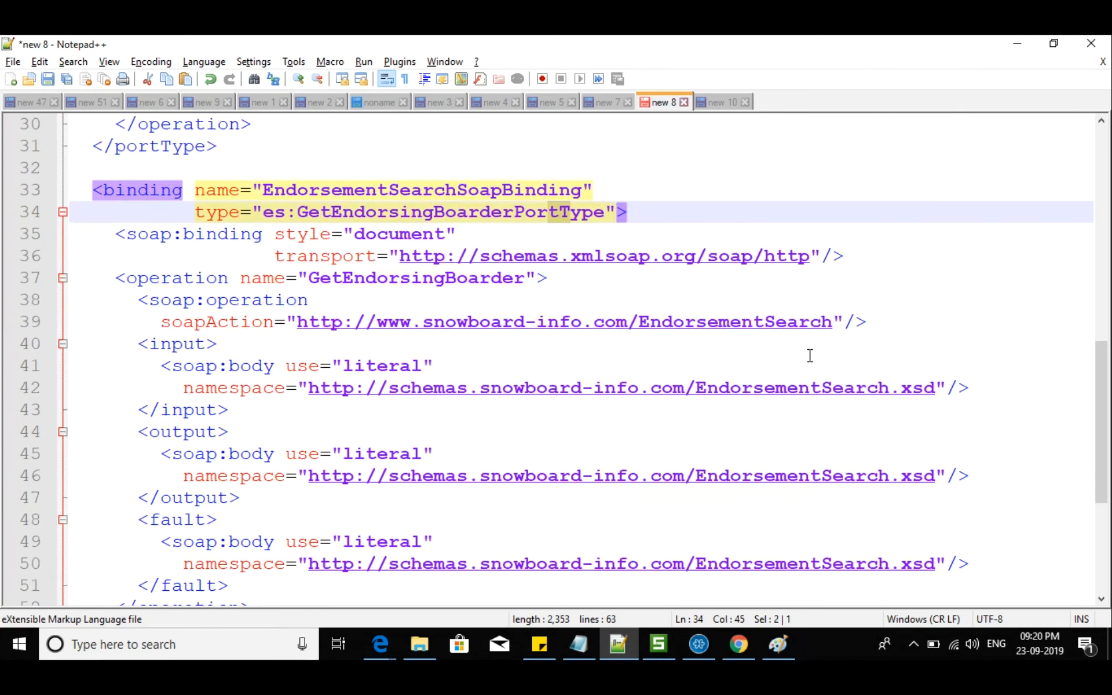
scroll(810, 355, down, 4)
drag(286, 453, 946, 499)
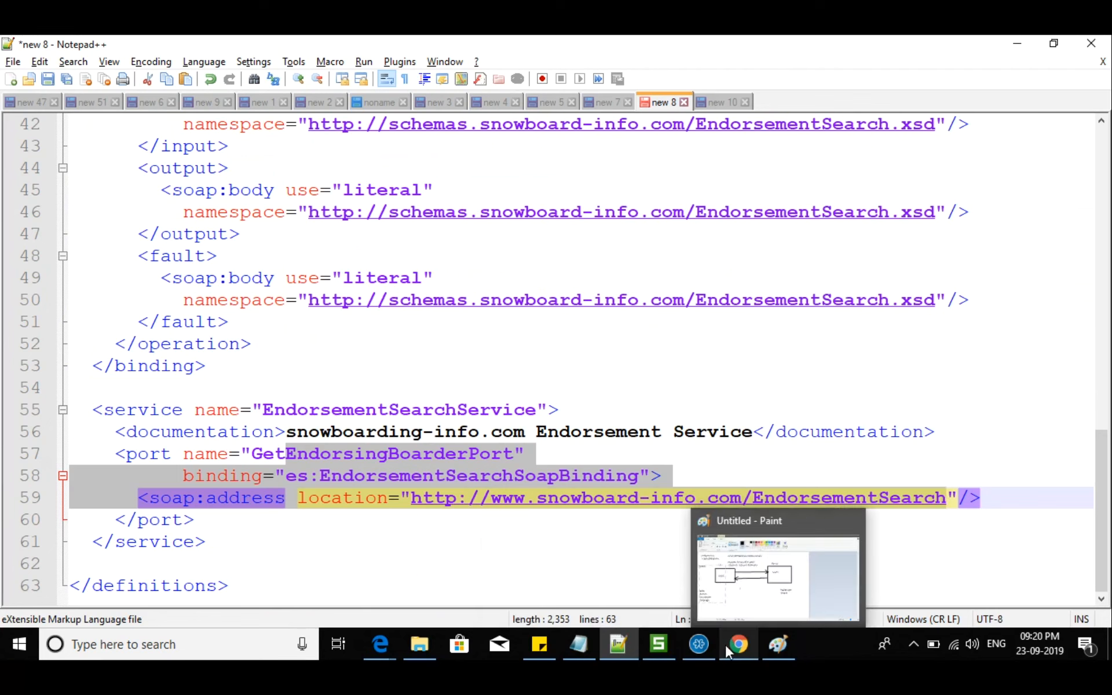
mouse_move(735, 648)
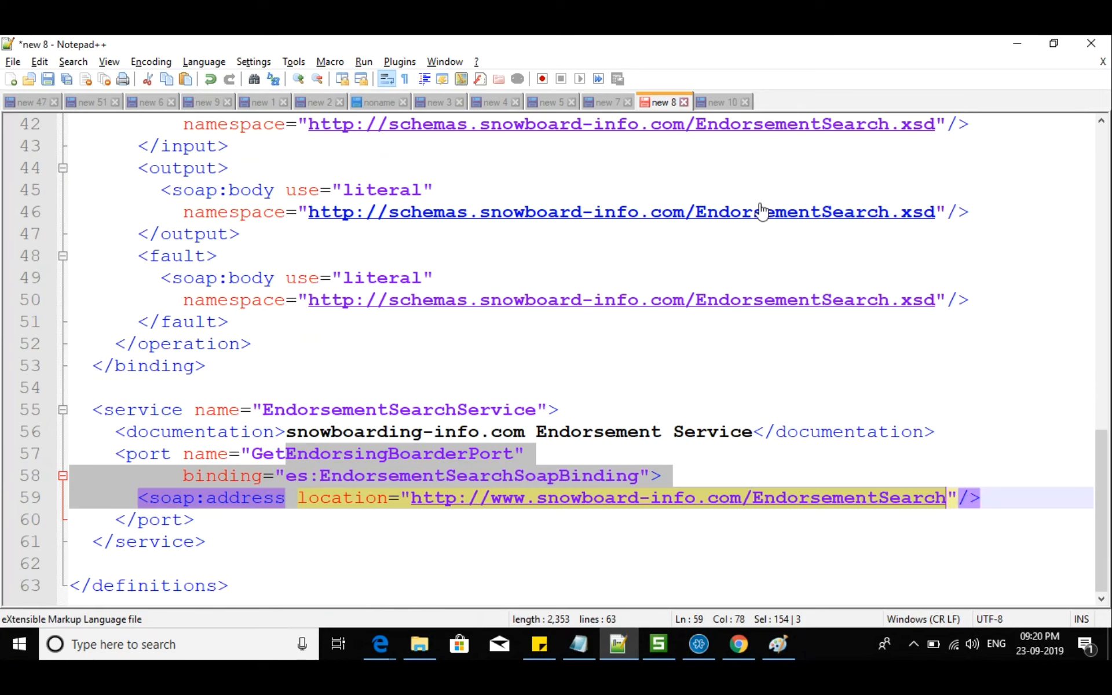
- Create a new document and write "for every operation ->" on its third line, consulting the diagram in Paint before writing
double_click(796, 106)
key(Return)
key(Return)
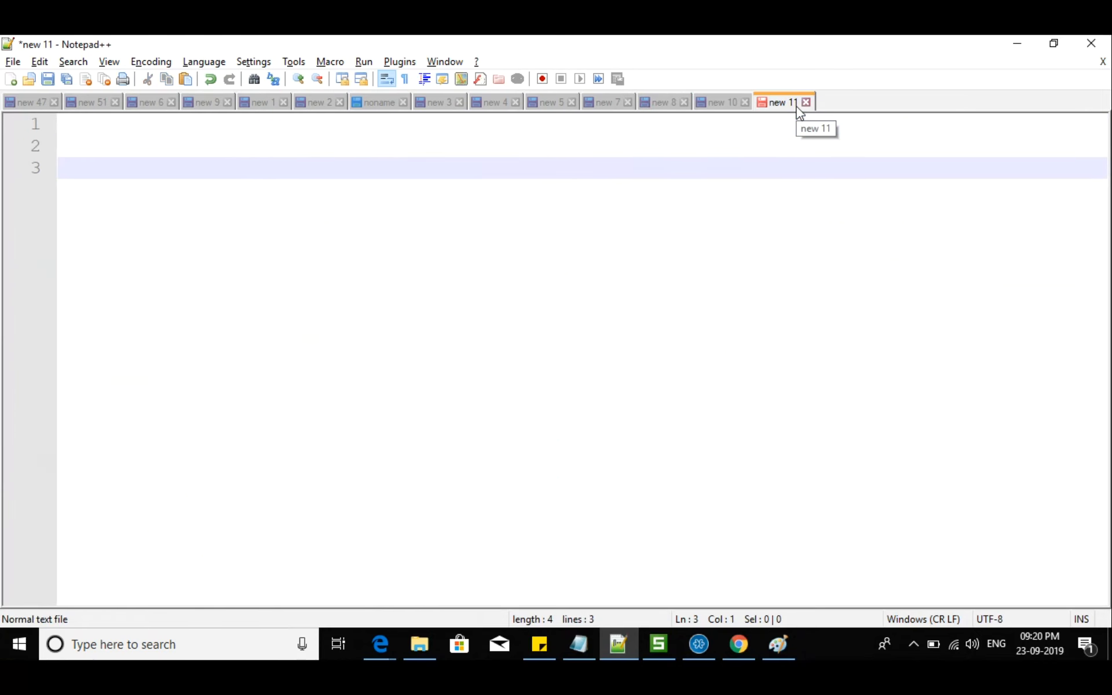
click(774, 651)
mouse_move(600, 201)
mouse_down()
mouse_move(553, 193)
mouse_move(500, 238)
mouse_move(515, 455)
mouse_up()
key(alt+Tab)
text(for every)
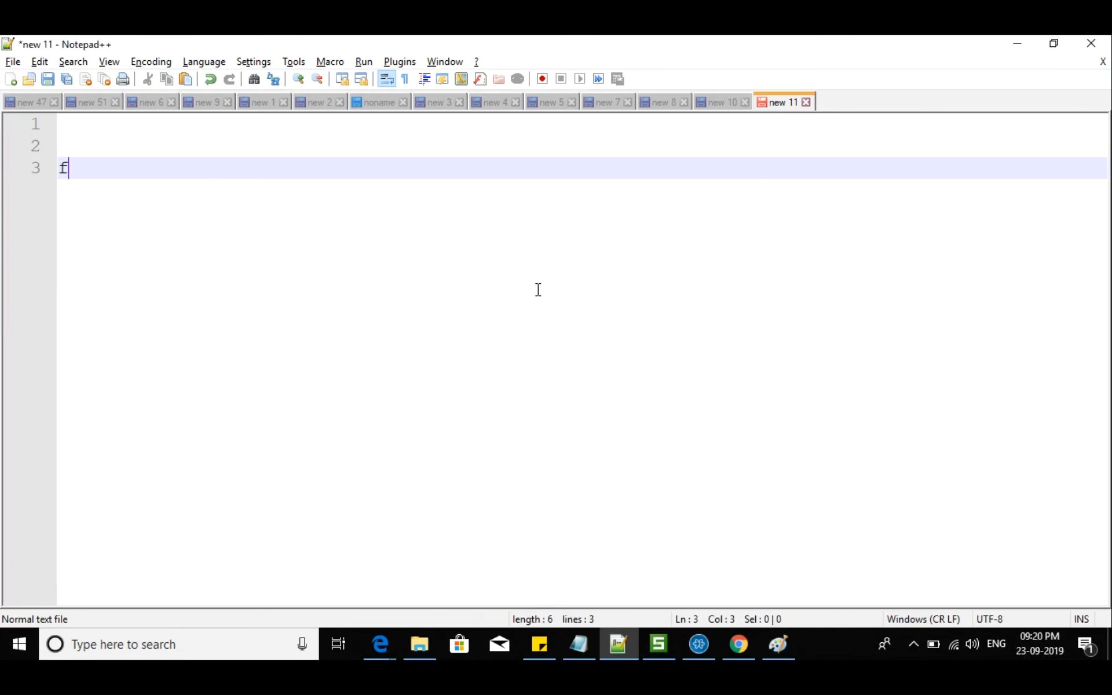
text( opera)
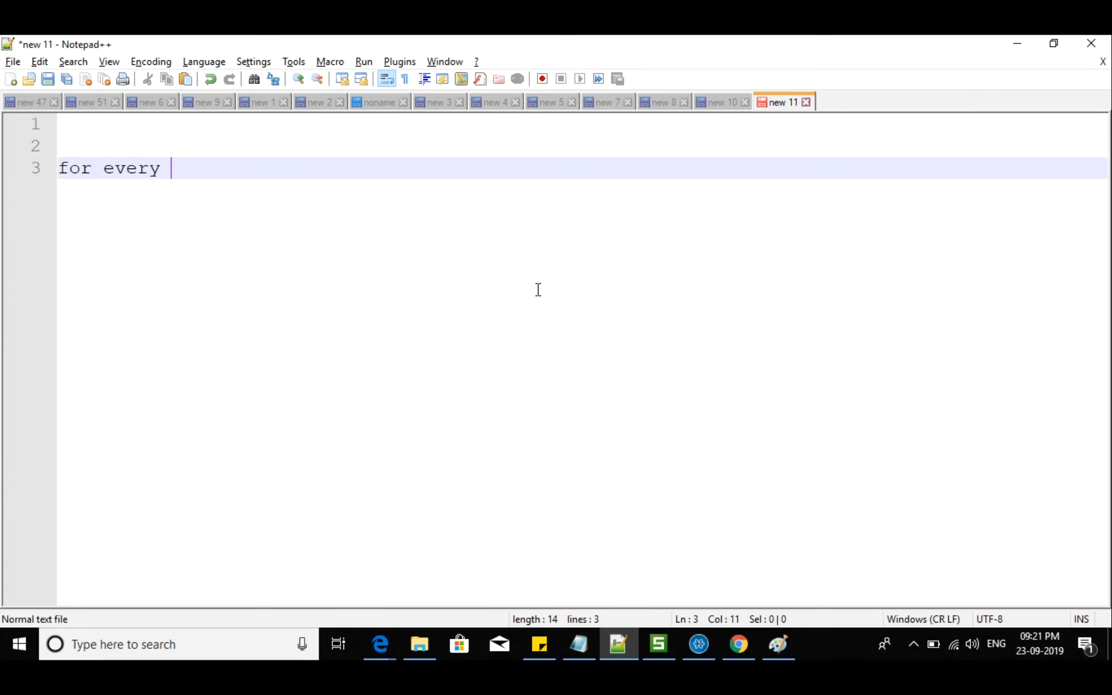
text(tion )
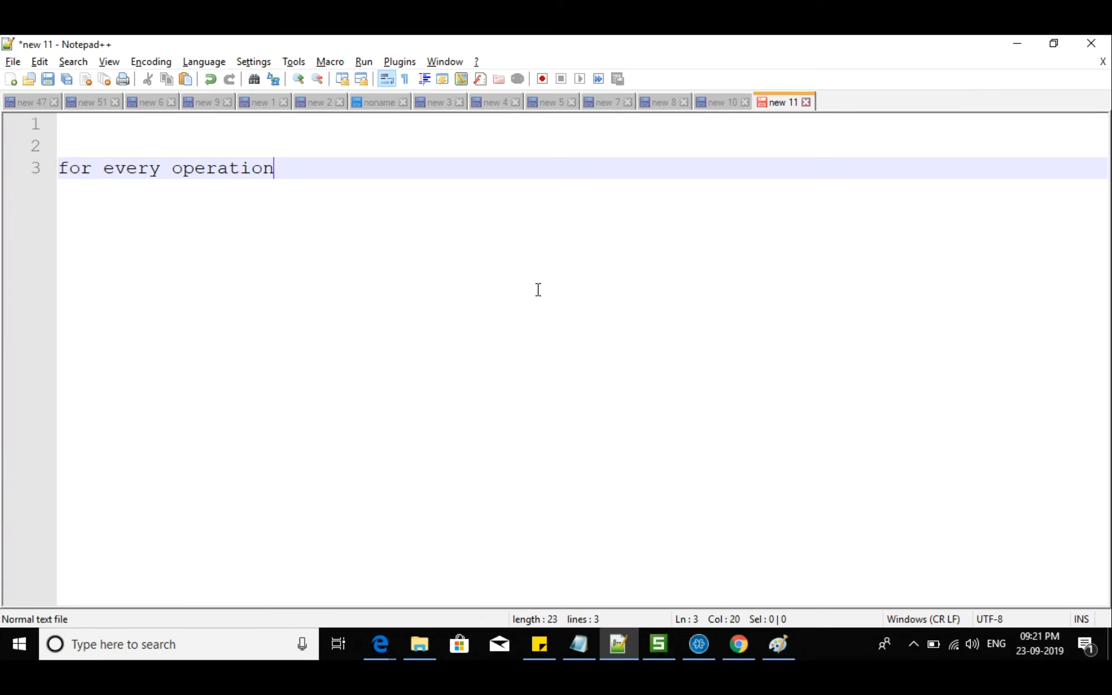
text(->)
- Add the line "process - whose start shape should have webservice server connector" below the operation heading, separated by a blank line
key(Return)
key(Return)
text(pr)
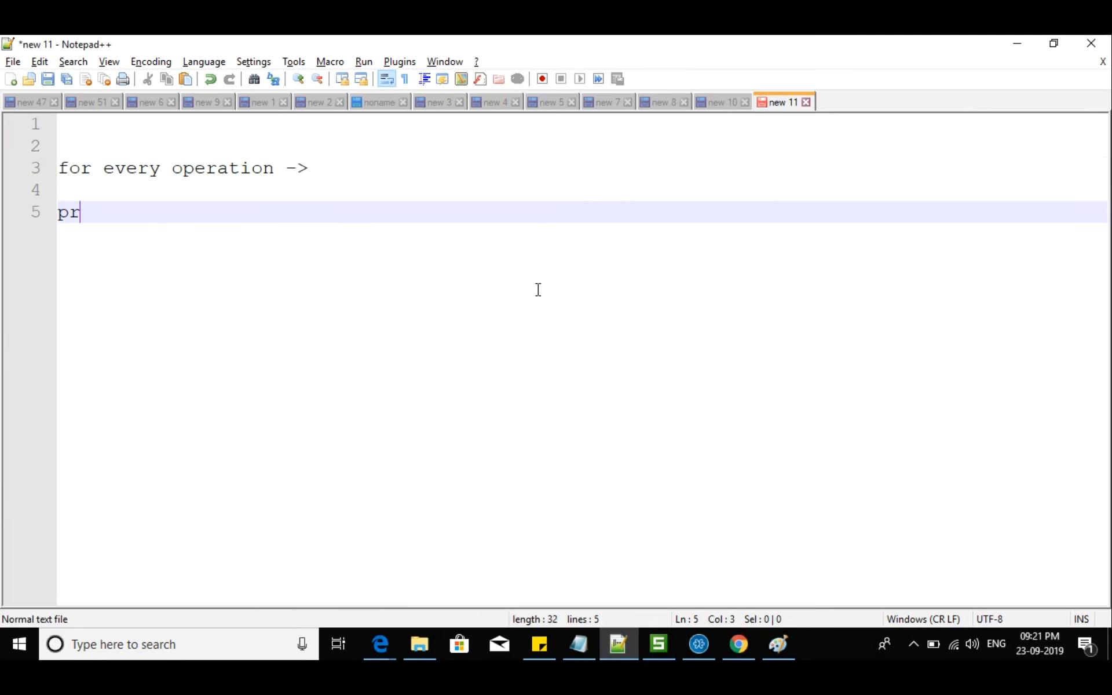
text(ocess - whole st)
key(BackSpace)
key(BackSpace)
key(BackSpace)
key(BackSpace)
key(BackSpace)
text(se st)
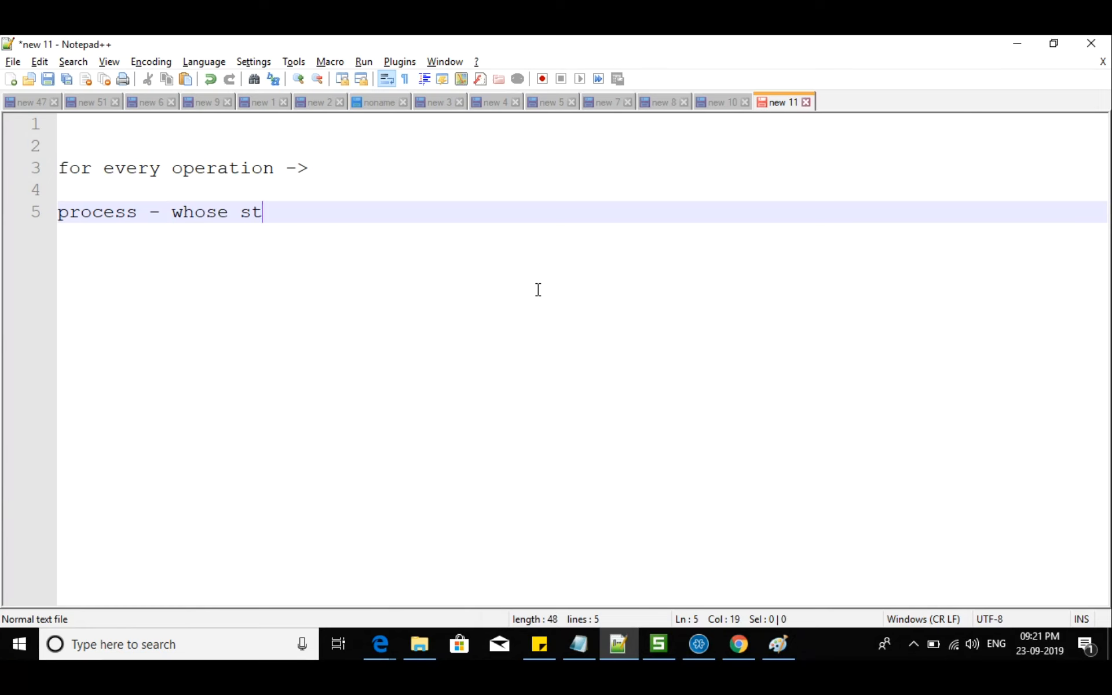
text(art shape shoulld have webservice c)
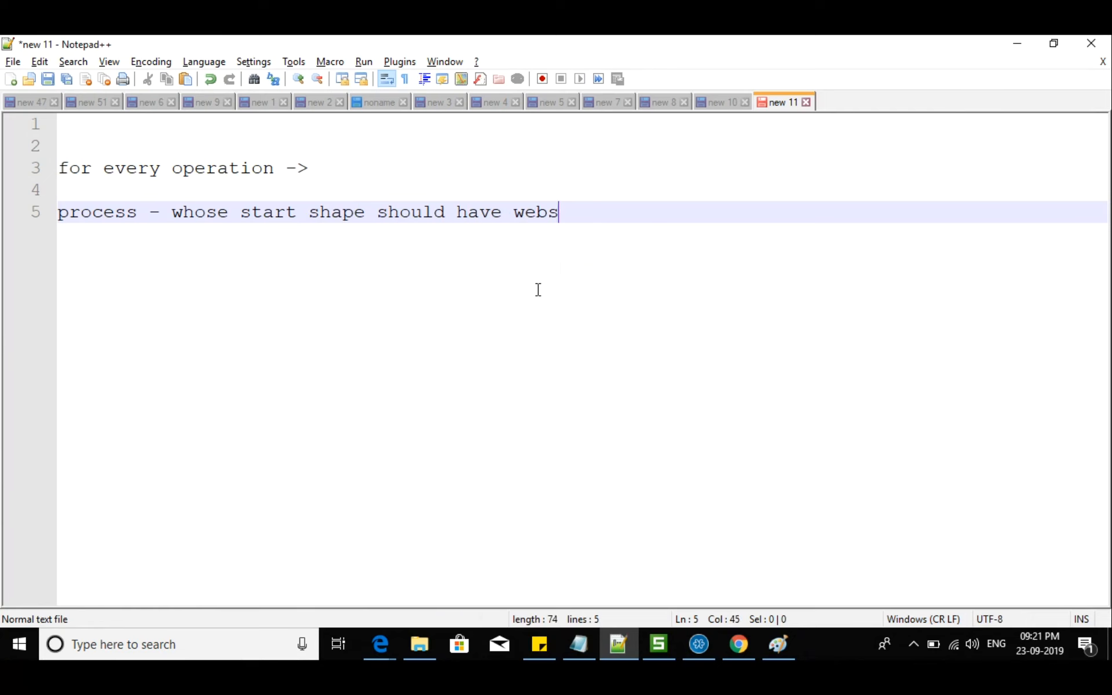
key(BackSpace)
text(servi)
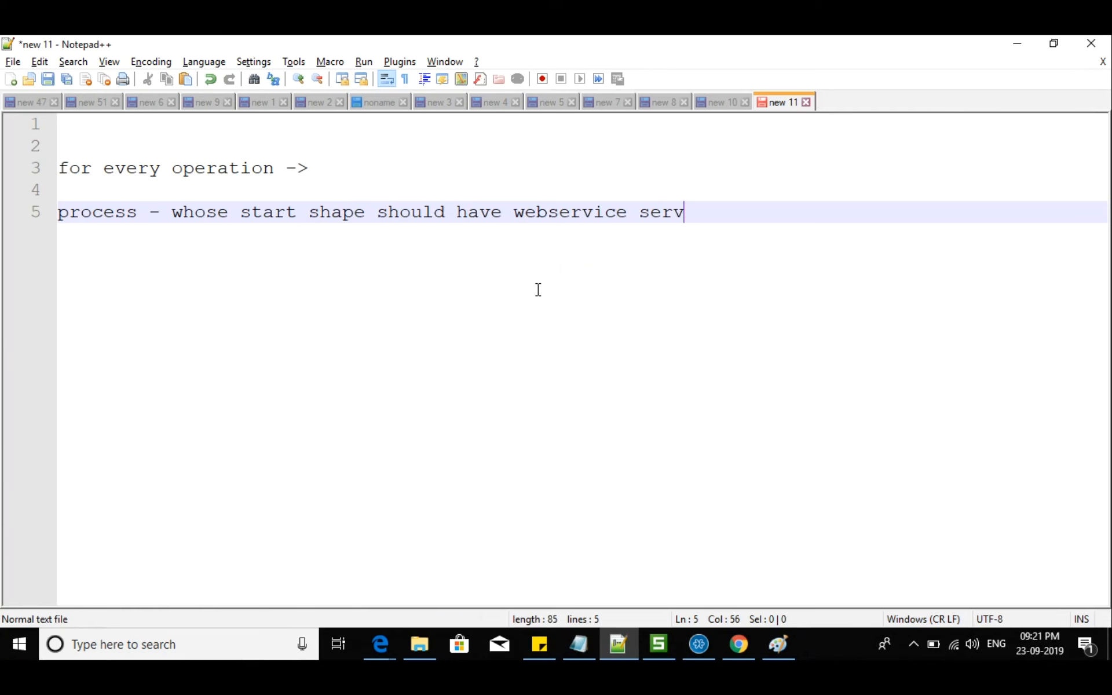
key(BackSpace)
text(er connector)
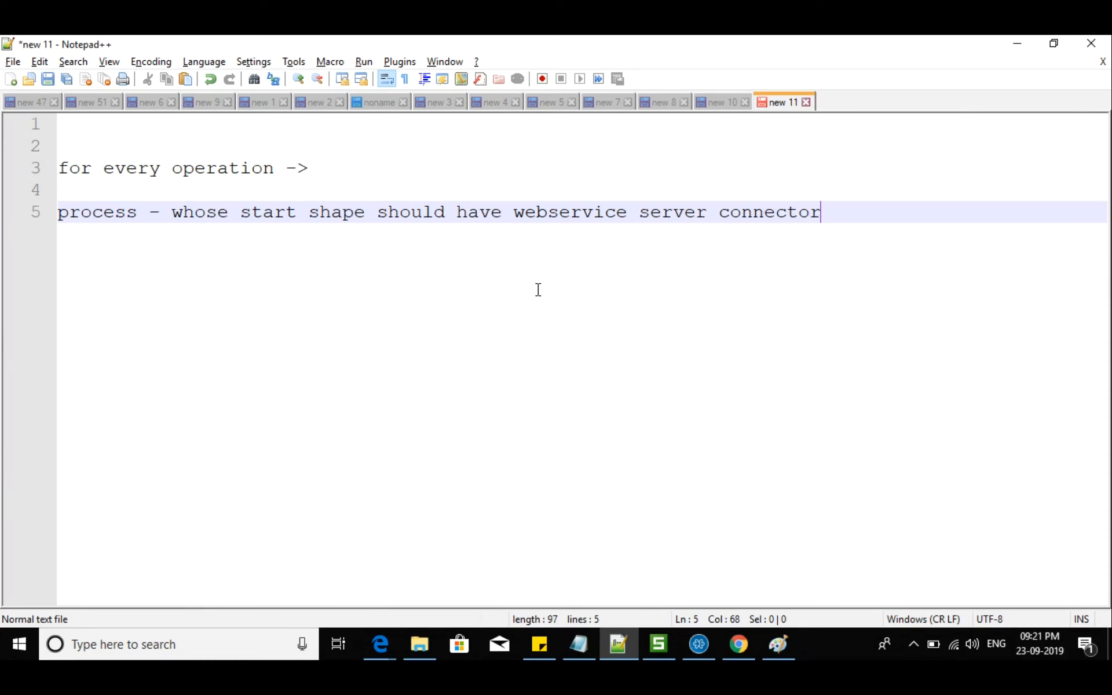
- Add the line "return shape - to send response" directly under the process line
key(Return)
text(ret)
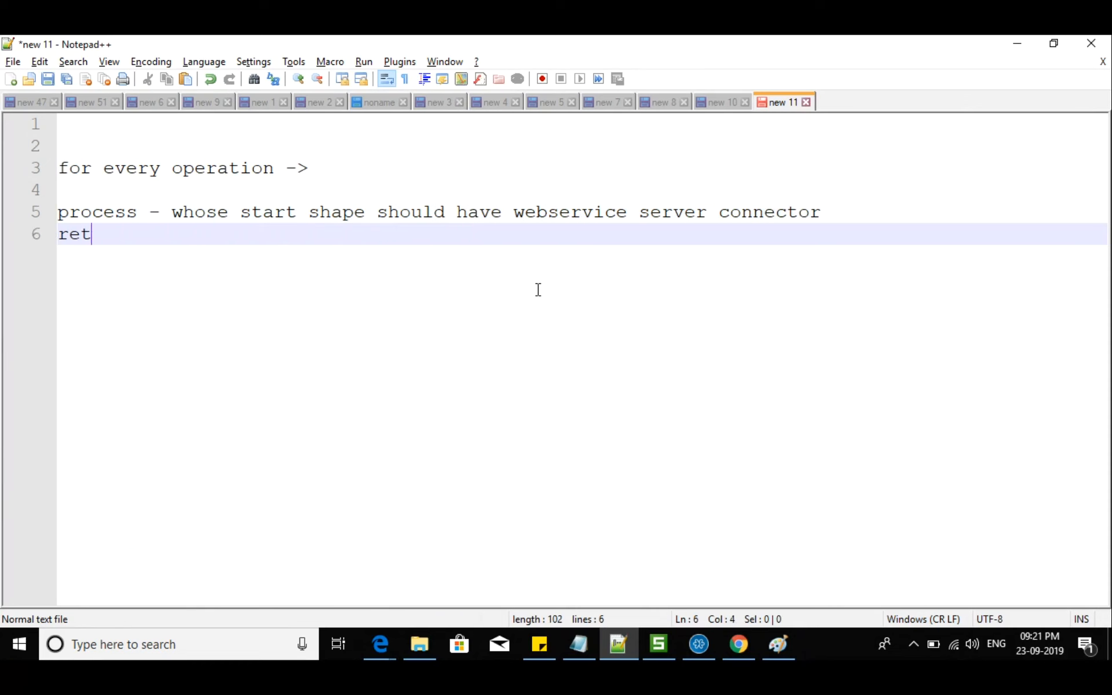
text(urn shapre)
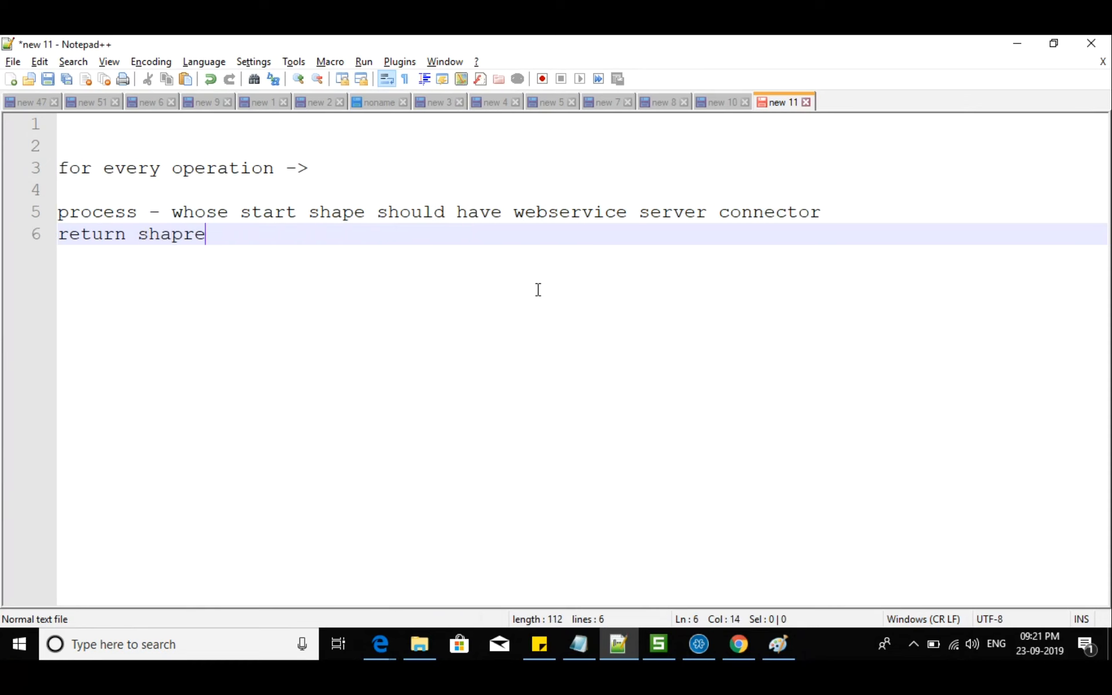
key(BackSpace)
key(BackSpace)
text(e - return)
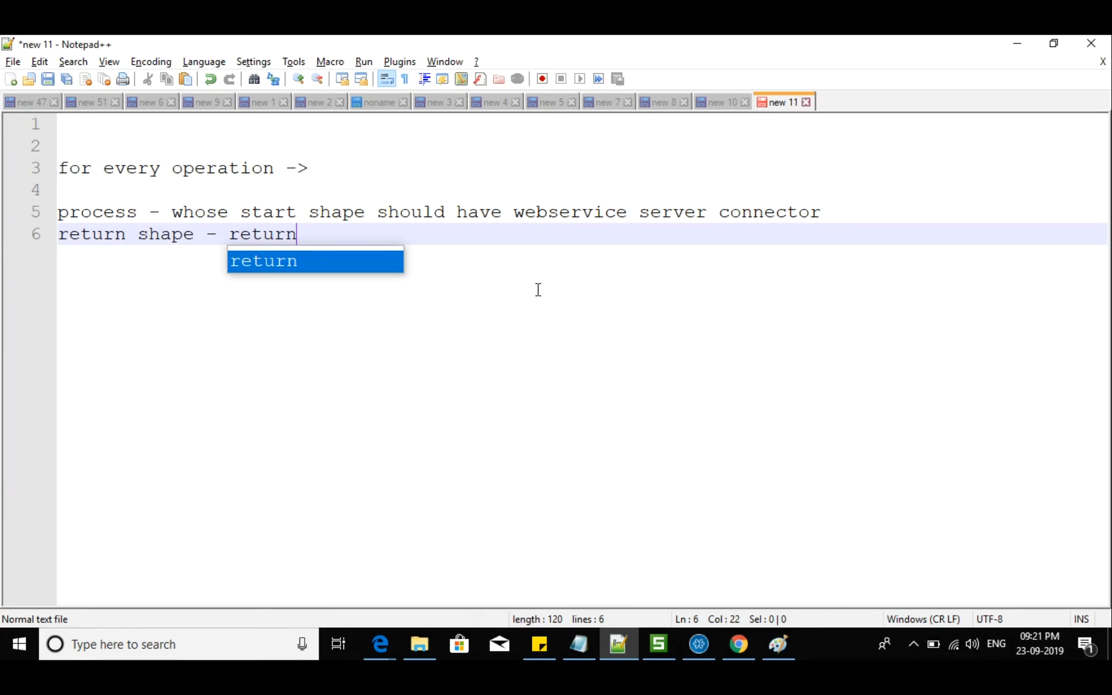
key(BackSpace)
key(BackSpace)
key(BackSpace)
key(BackSpace)
key(BackSpace)
key(BackSpace)
text(to send response)
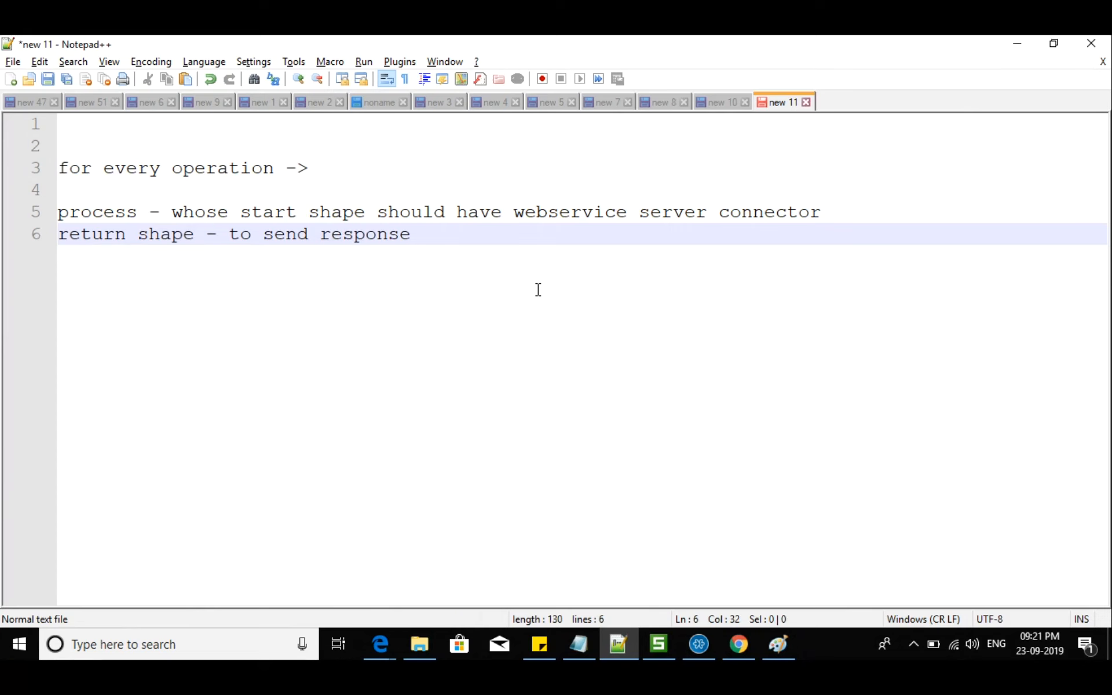
- Review how each operation in the notes pairs with a process and its webservice server connector
drag(70, 215, 115, 221)
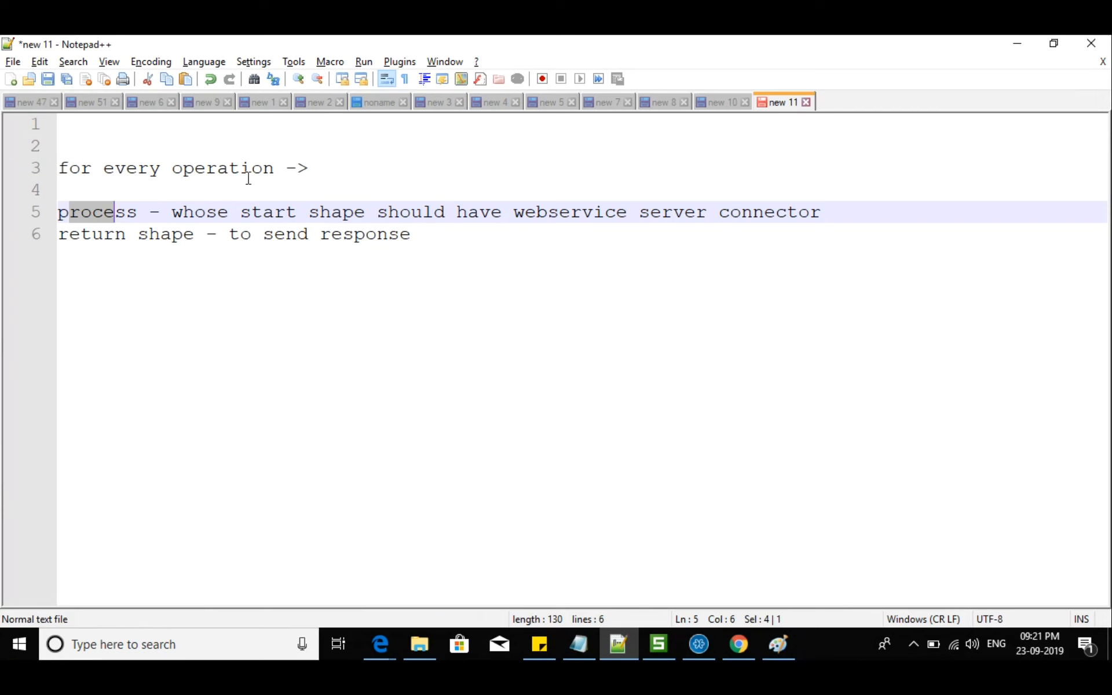
drag(249, 172, 196, 171)
drag(92, 213, 126, 213)
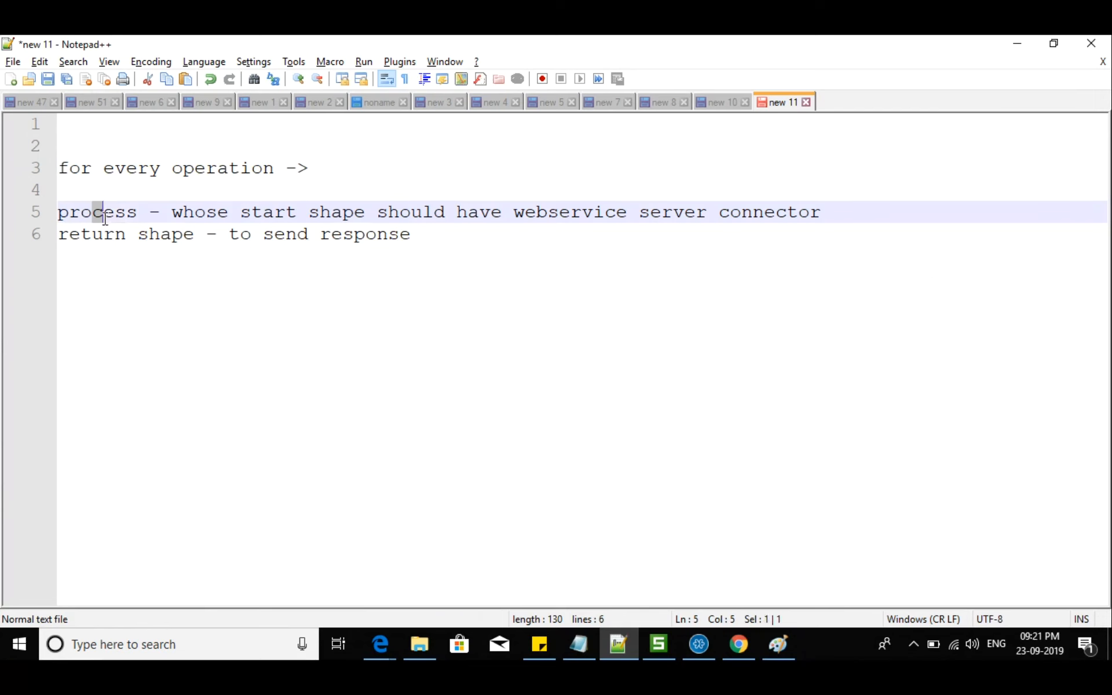
drag(197, 169, 219, 168)
drag(81, 217, 136, 214)
drag(223, 168, 239, 168)
drag(92, 213, 115, 213)
drag(536, 211, 817, 213)
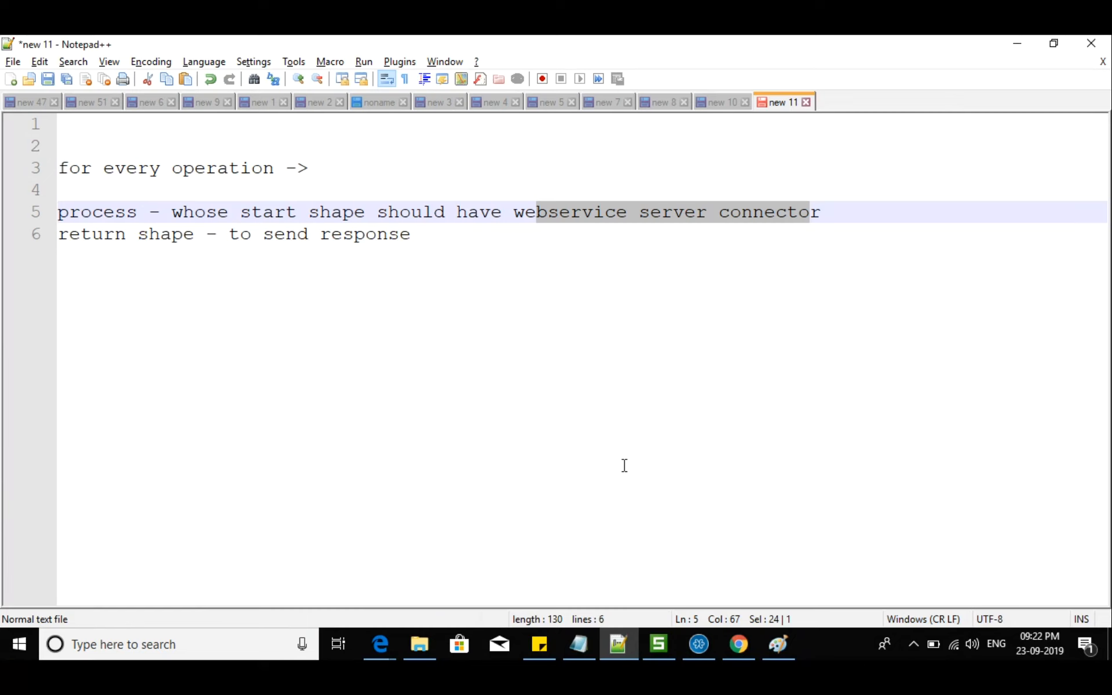
- Check the sample WSDL document in Chrome, return to the notes, and add three line breaks below the return shape line
key(alt+Tab)
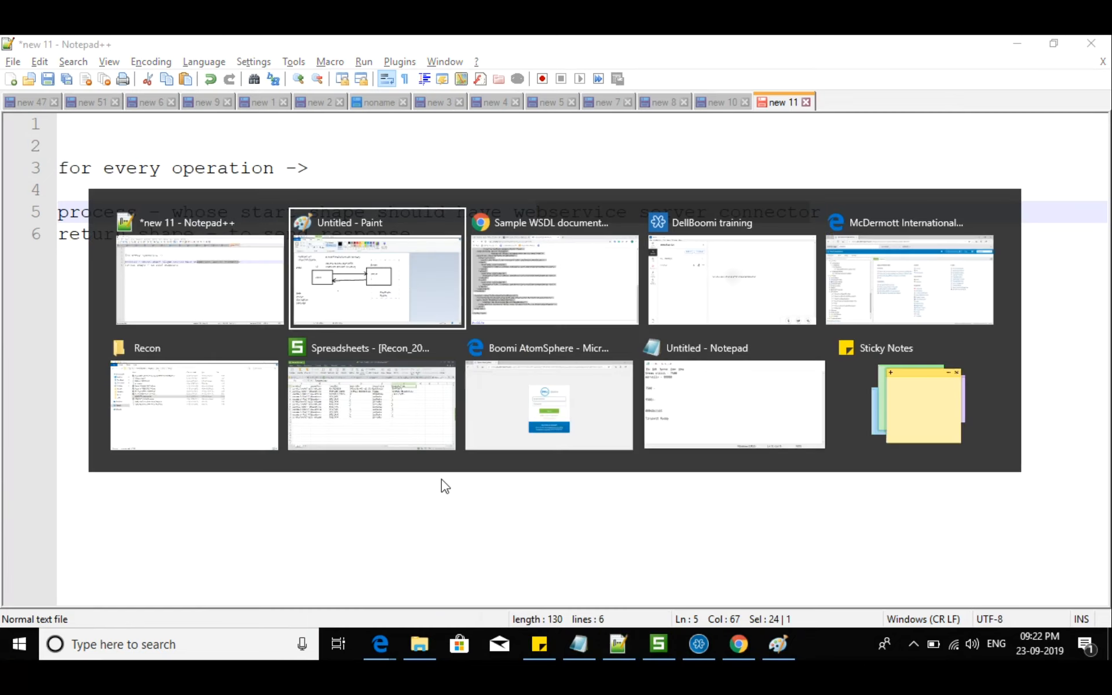
key(Tab)
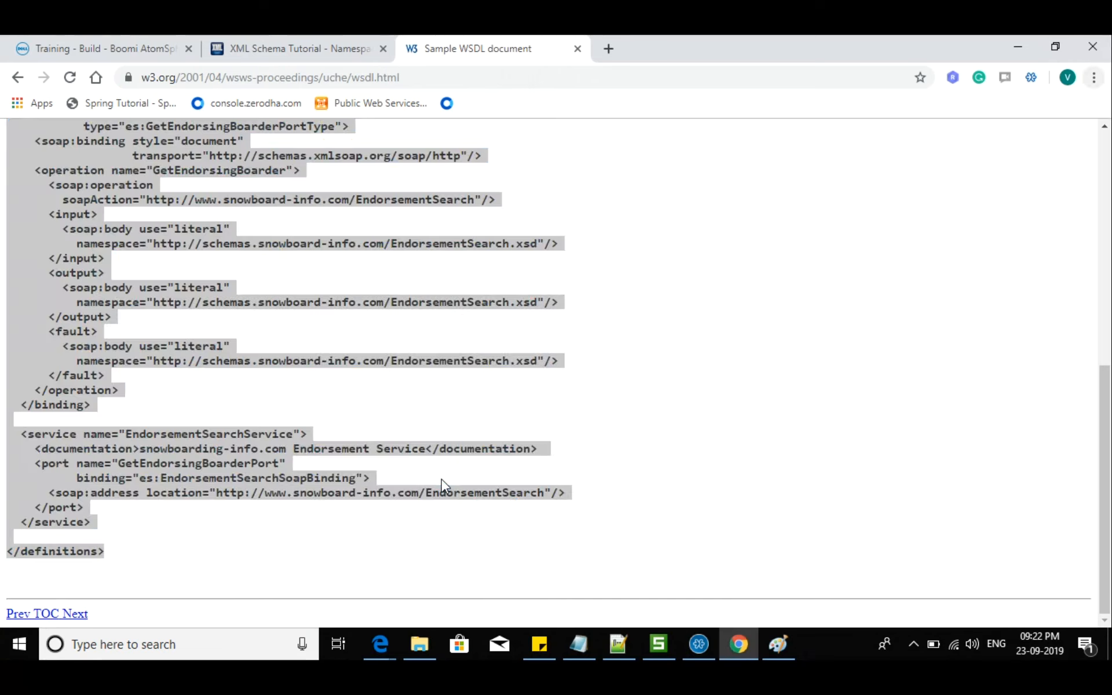
key(alt+Tab)
click(475, 249)
key(Return)
key(Return)
key(Return)
text(list of)
key(BackSpace)
key(BackSpace)
key(BackSpace)
key(BackSpace)
key(BackSpace)
key(BackSpace)
key(BackSpace)
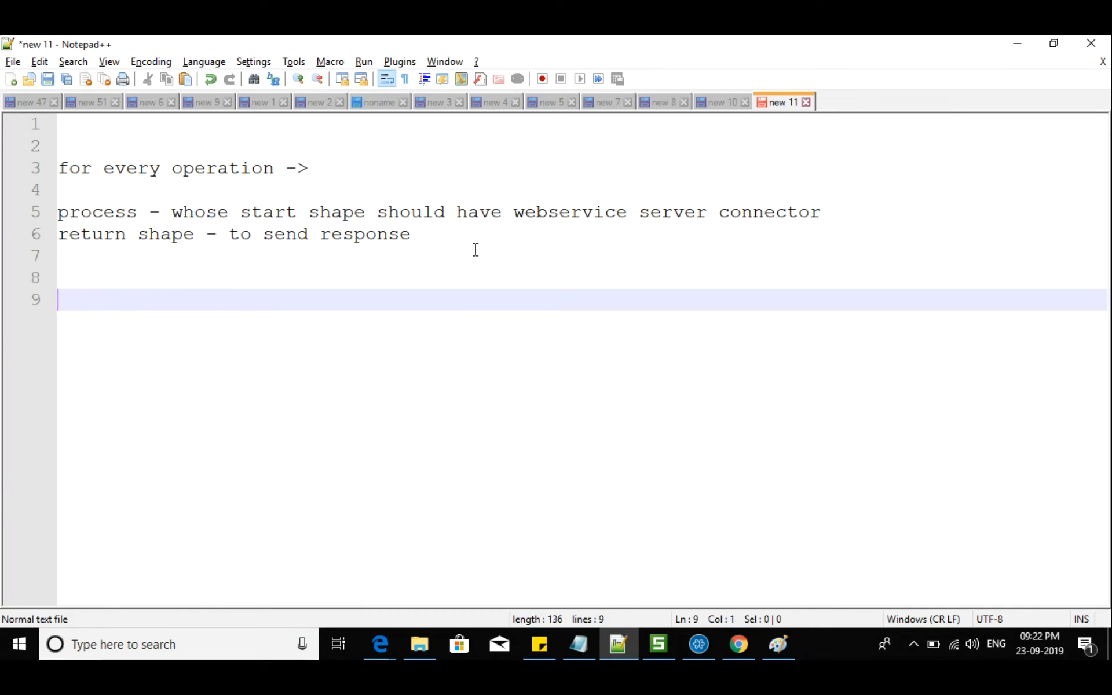
- Write the heading "two operations" on the ninth line, followed by a blank line
text(to)
key(BackSpace)
text(wo operato)
key(BackSpace)
text(ions)
key(Return)
key(Return)
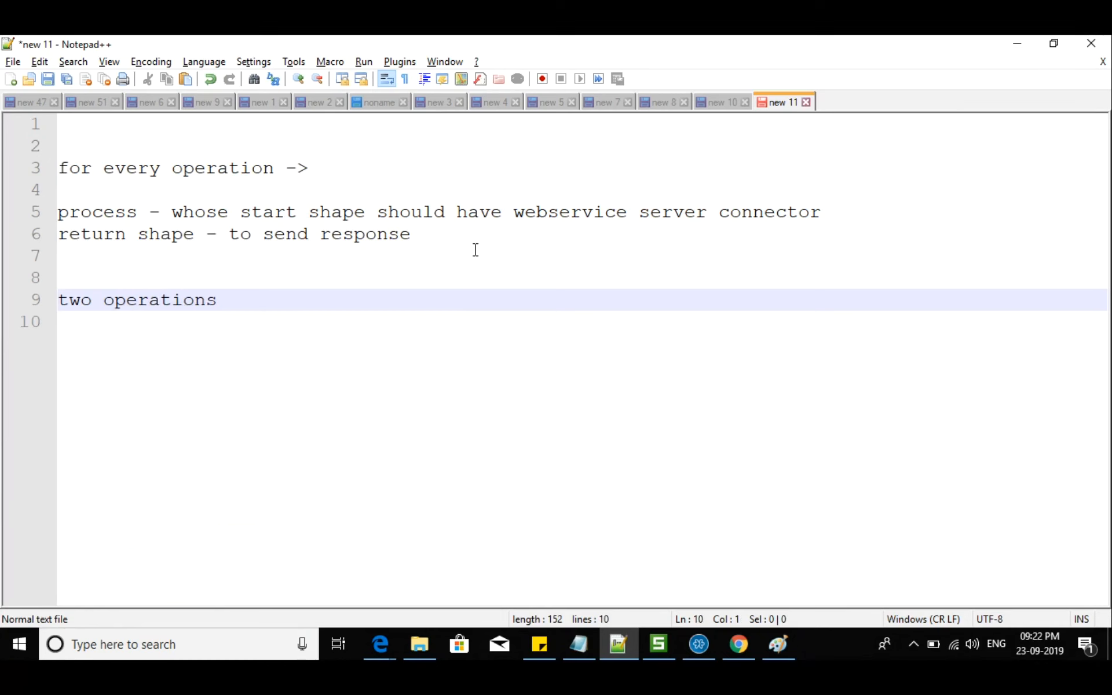
- List "list of customers" and "customer by ID" under the two operations heading, separated by a blank line
text(list of )
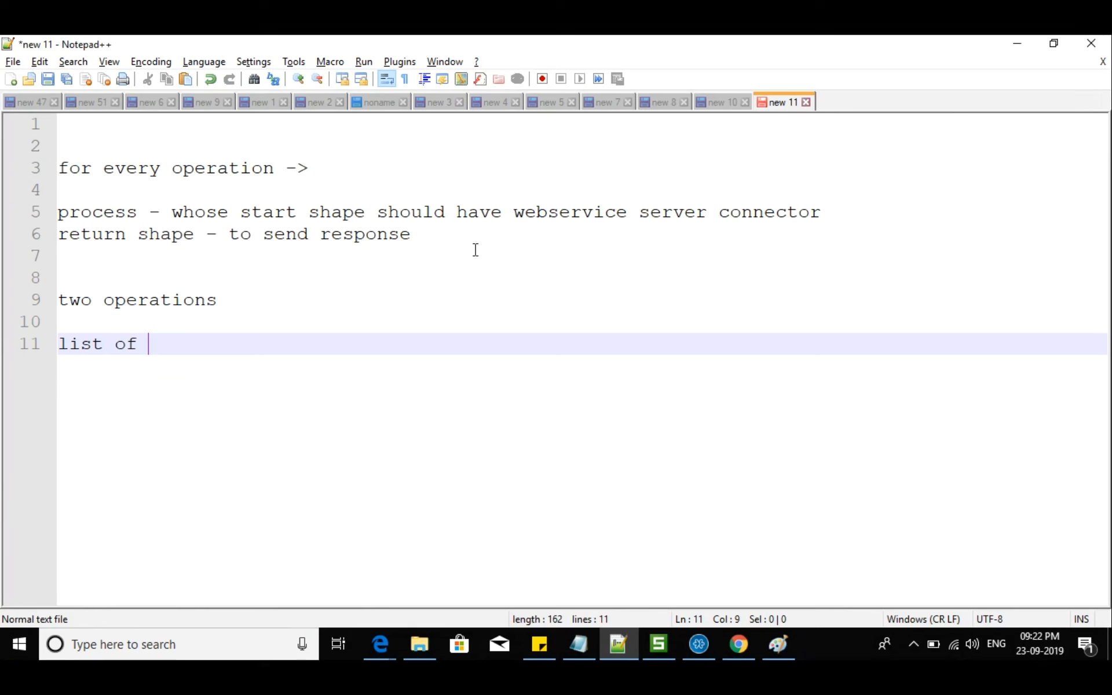
text(customers)
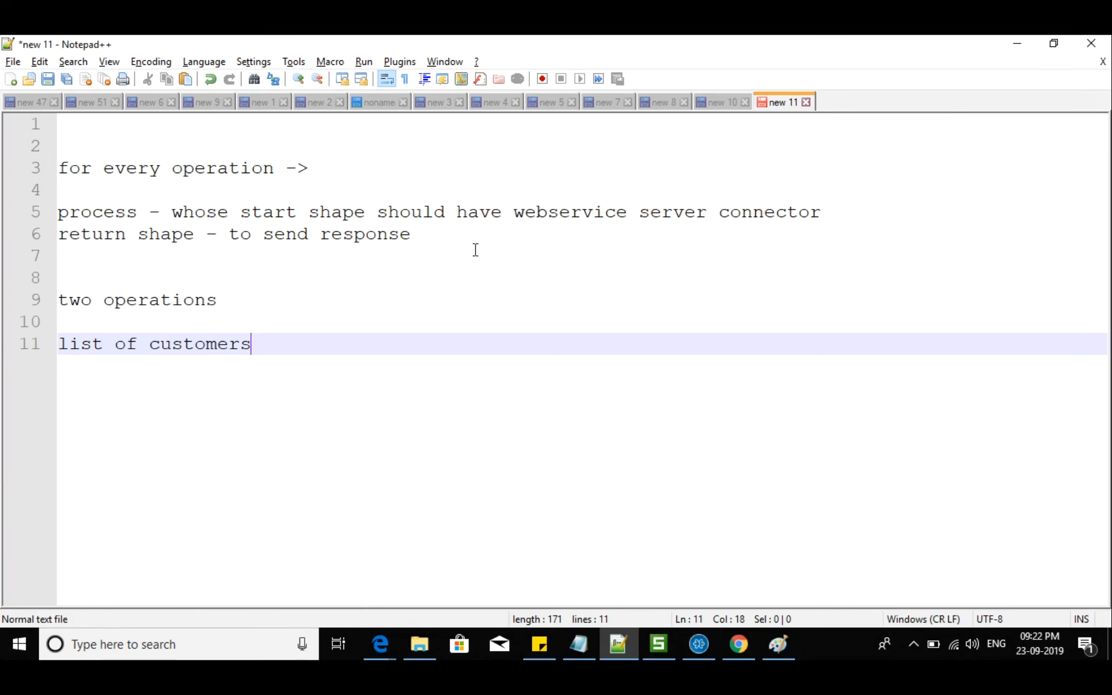
key(Return)
key(Return)
text(customer b)
text(y u)
key(BackSpace)
text(ID)
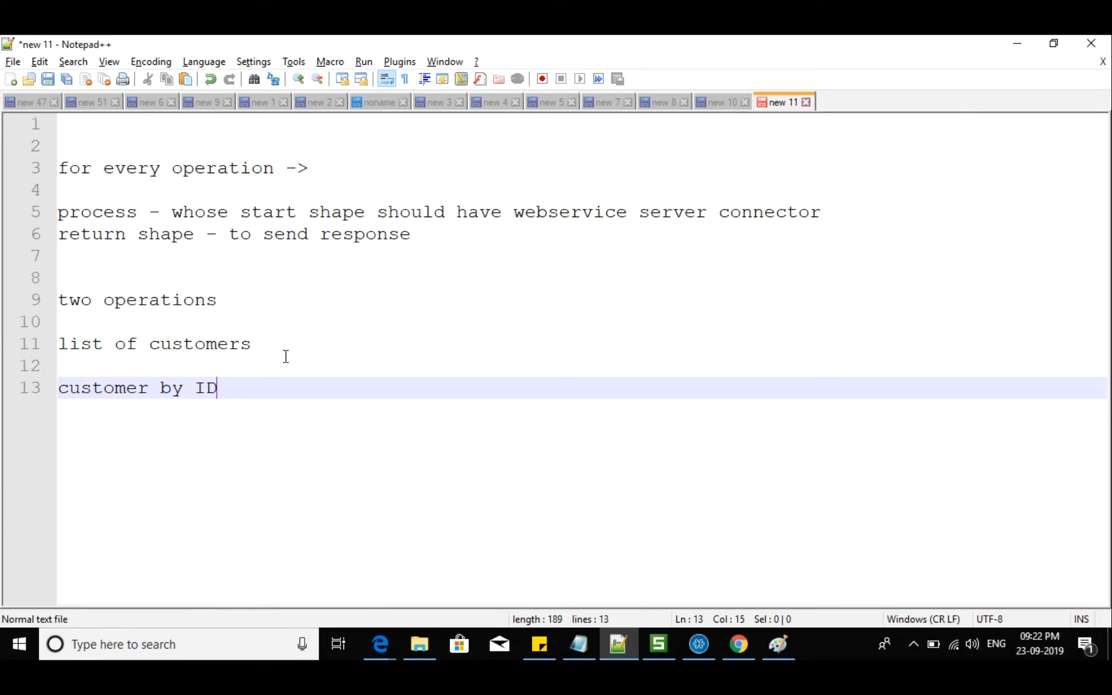
- Review the two customer operations listed in the notes, briefly consulting the WSDL page
drag(285, 352, 62, 346)
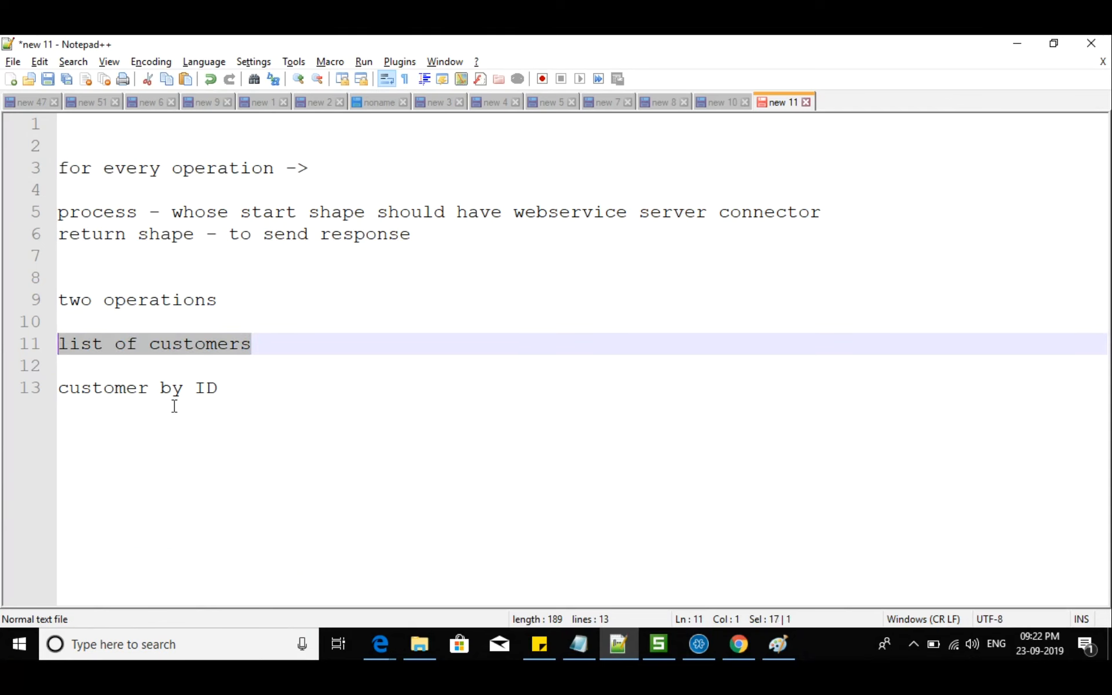
drag(229, 389, 81, 390)
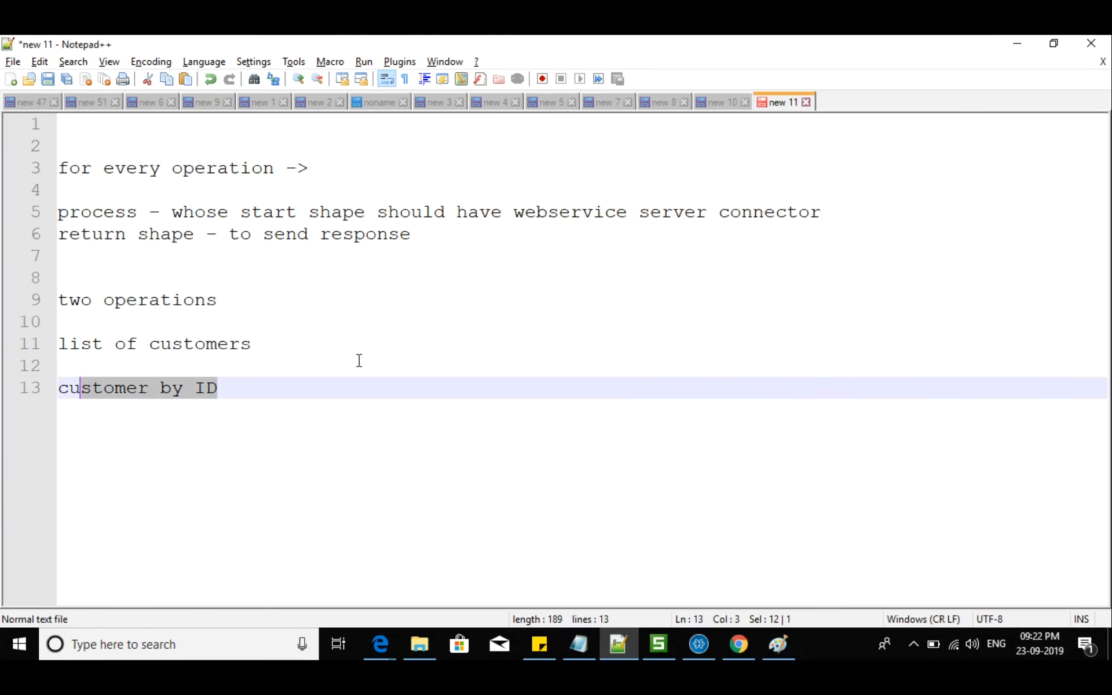
drag(260, 348, 57, 350)
drag(220, 393, 81, 390)
key(alt+Tab)
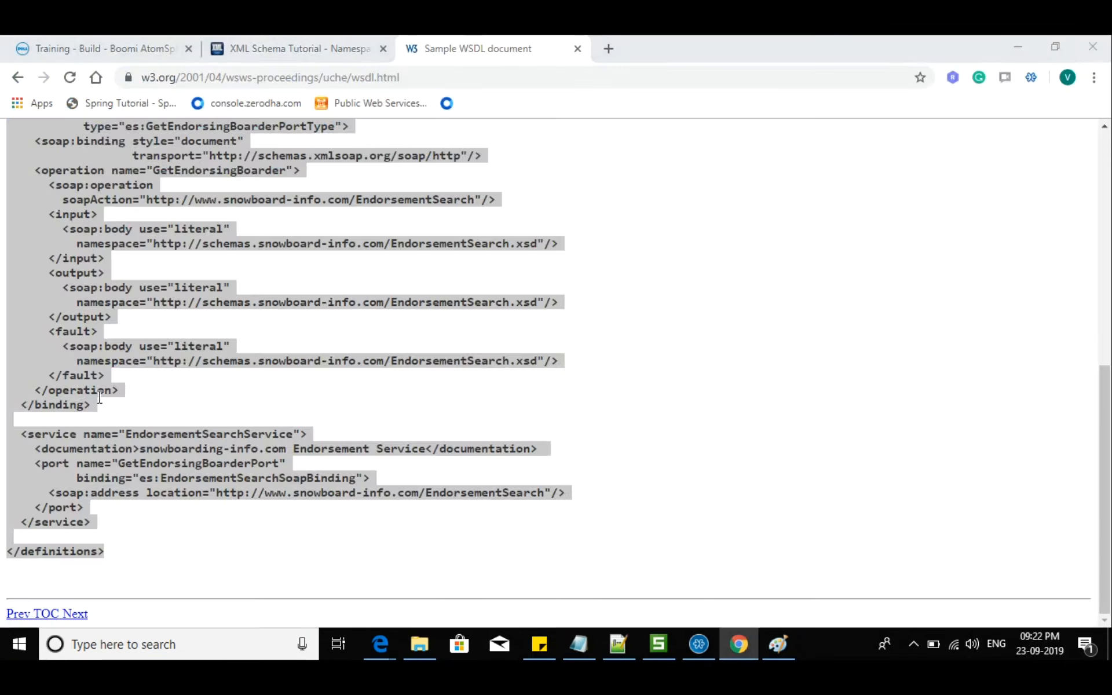
key(alt+Tab)
drag(124, 356, 183, 346)
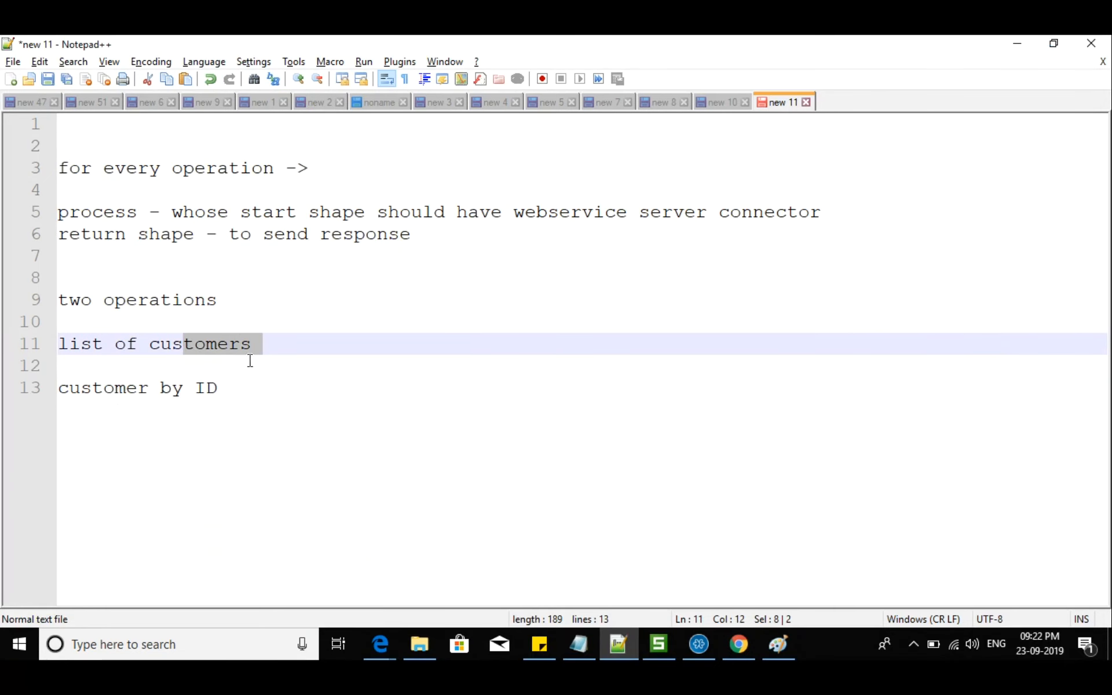
drag(93, 348, 220, 359)
- Switch to Boomi AtomSphere in Chrome and begin a new Process component in the \Training\Demo folder
click(738, 644)
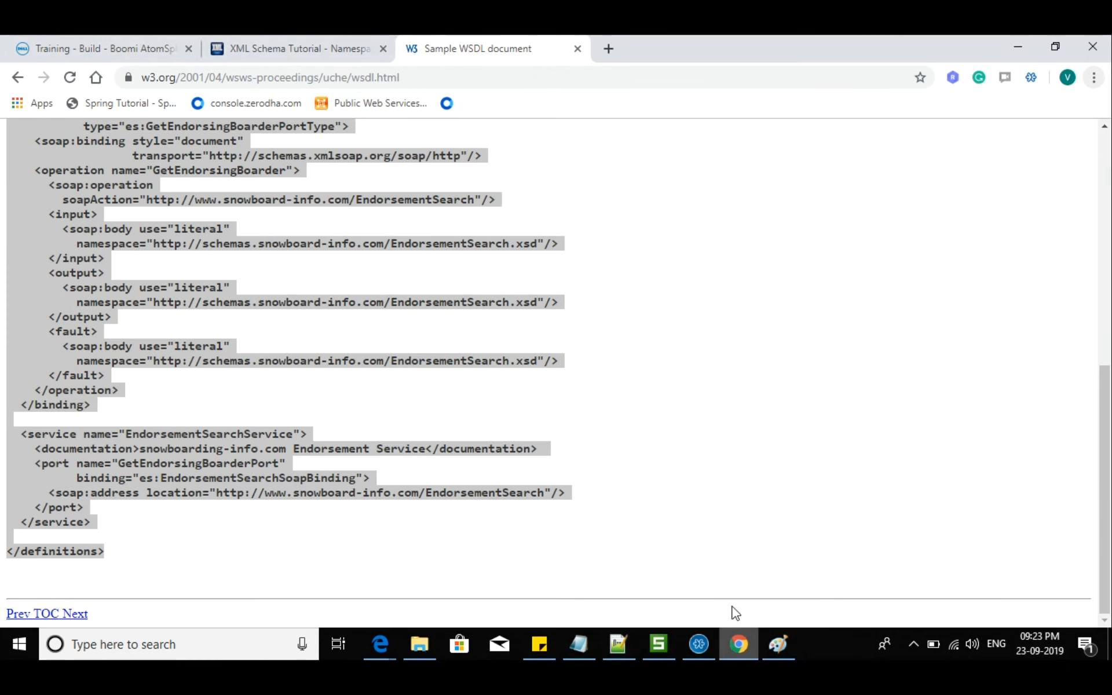
click(116, 48)
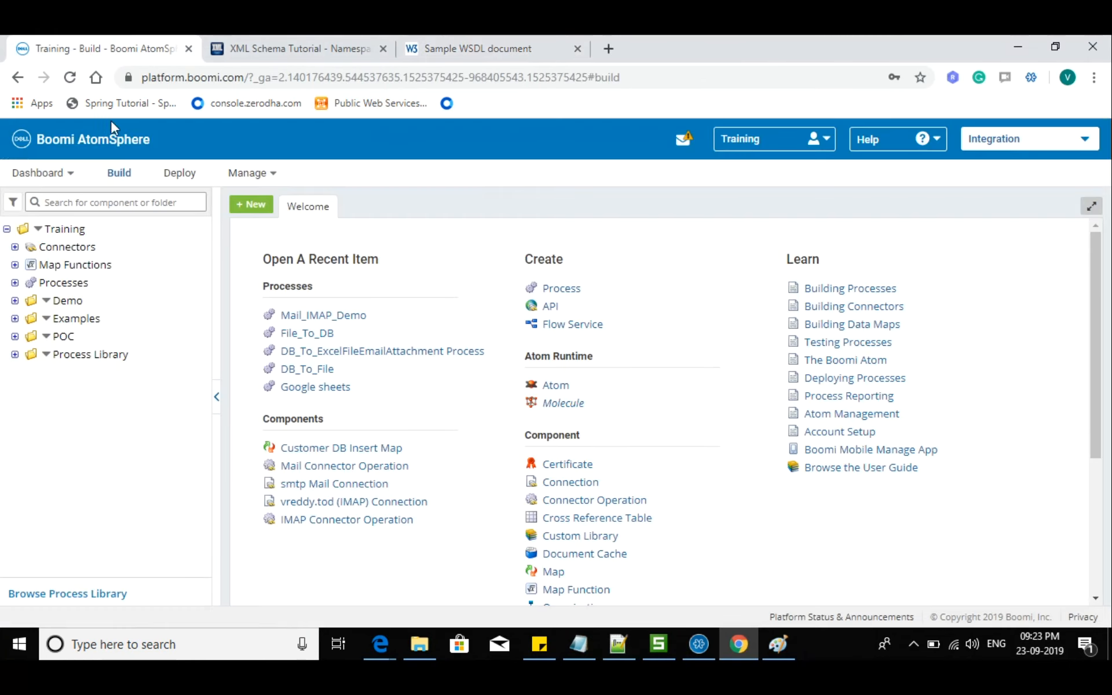
click(250, 205)
click(458, 257)
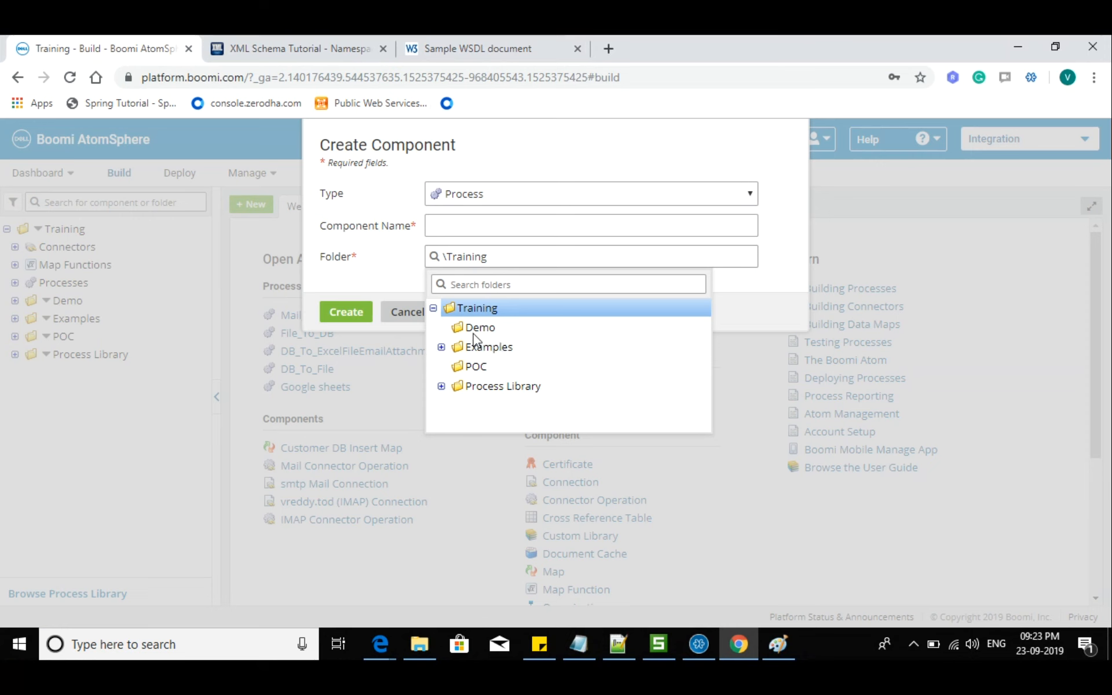
click(481, 325)
click(461, 226)
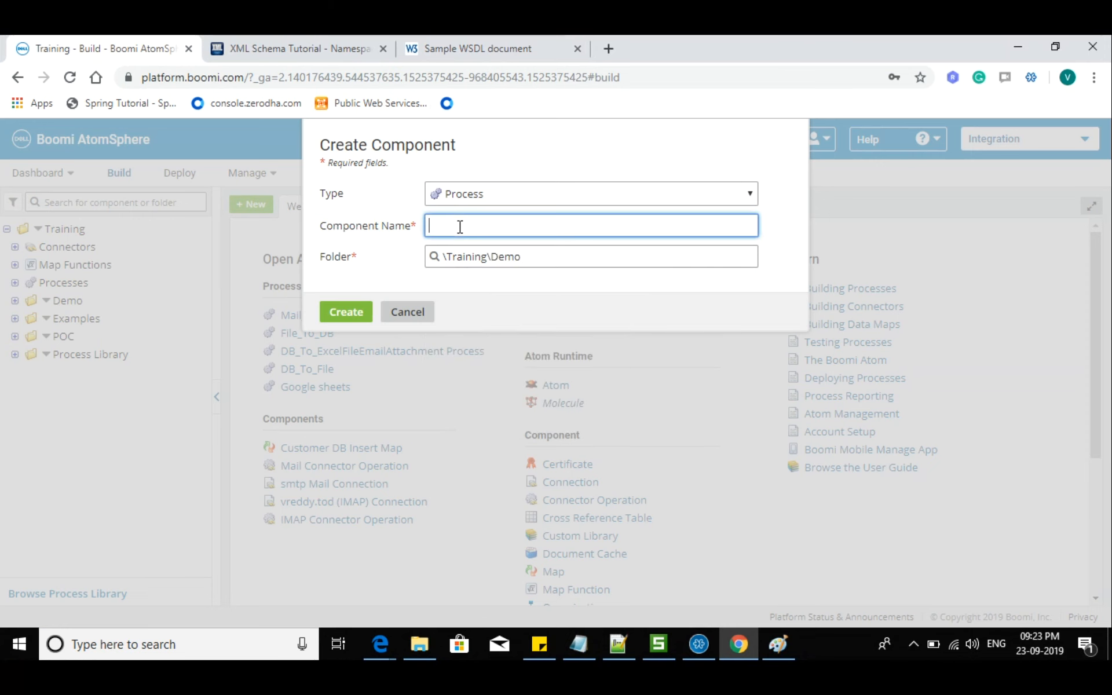
- Switch to File Explorer and browse to C:\mariadb-10.1.41\bin
click(420, 644)
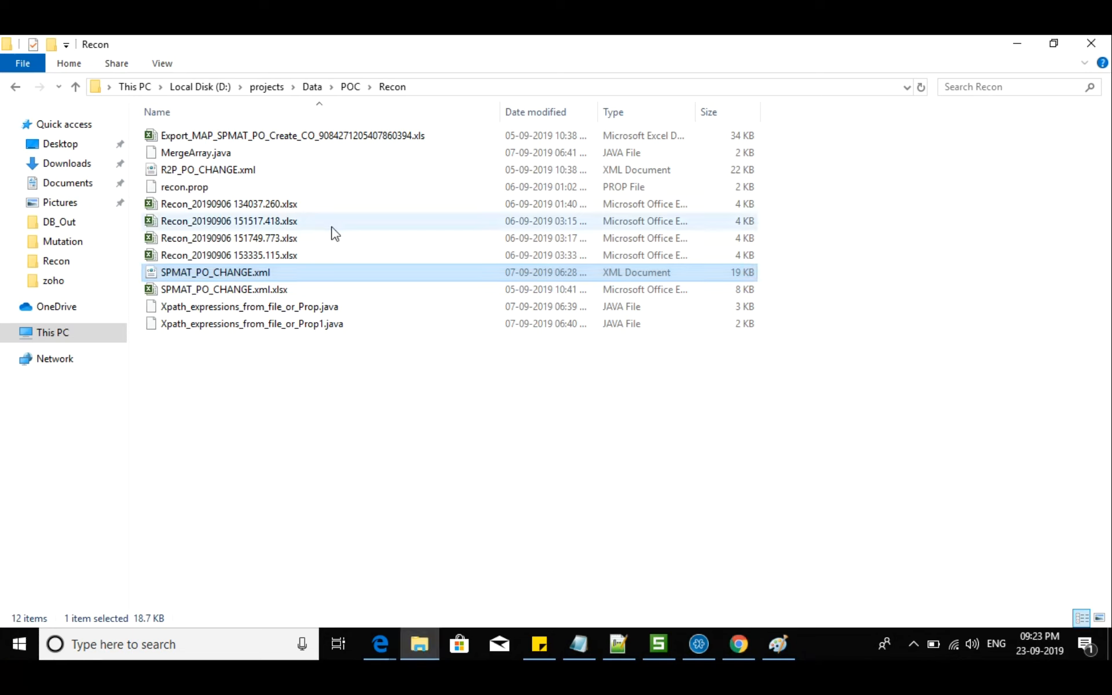
click(52, 334)
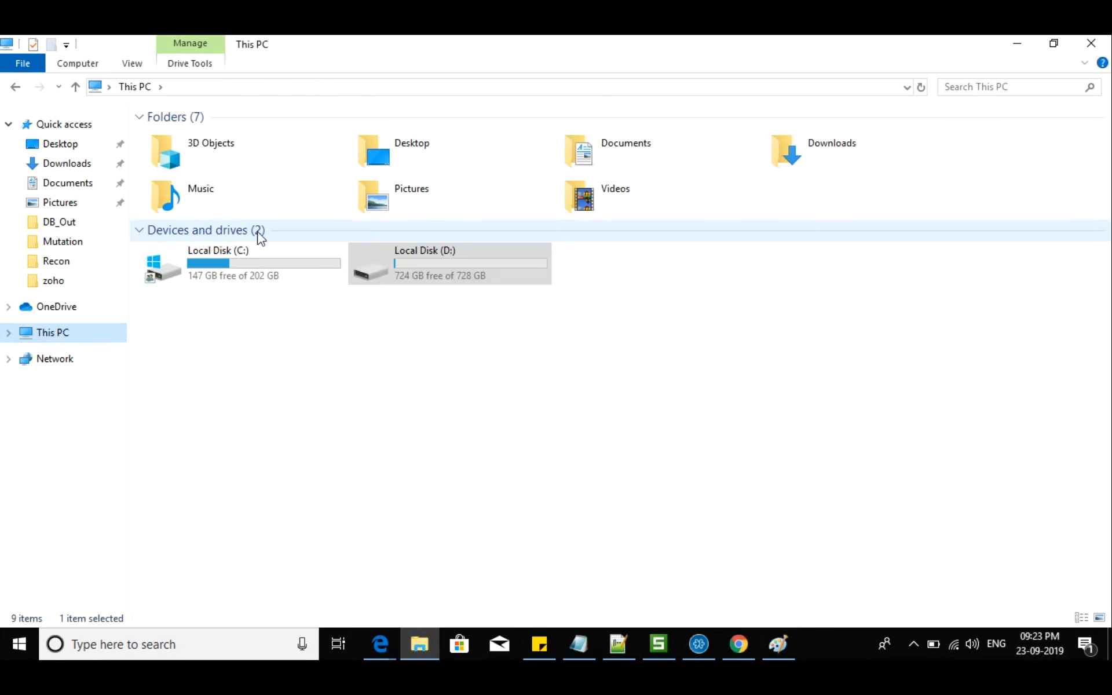
double_click(259, 255)
click(184, 222)
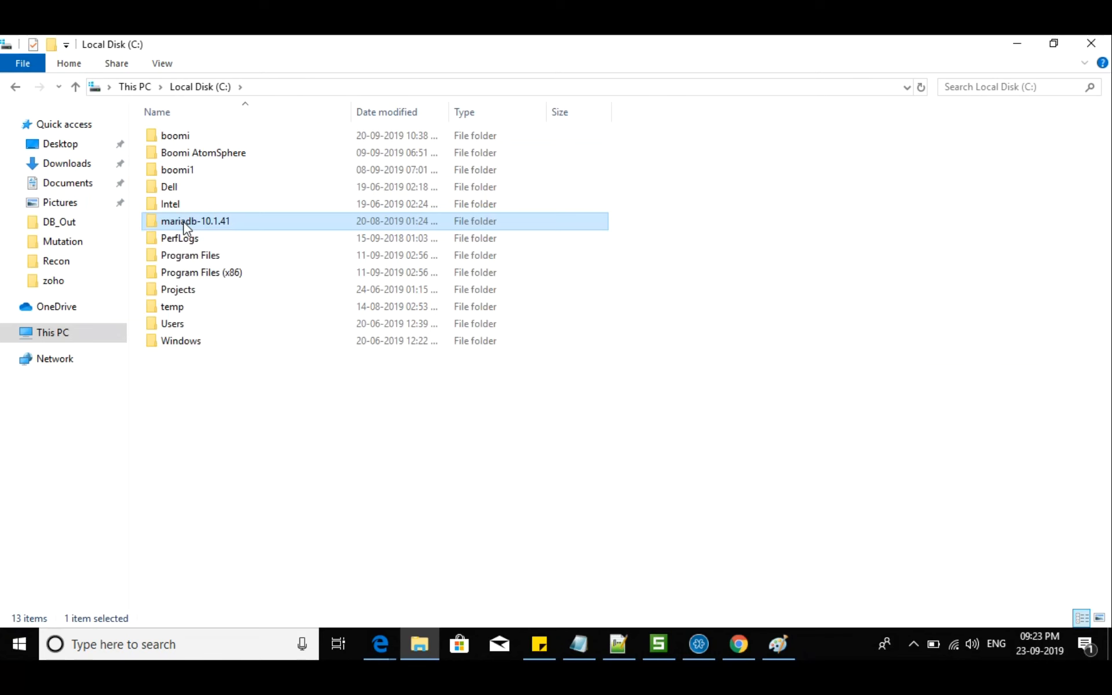
double_click(184, 222)
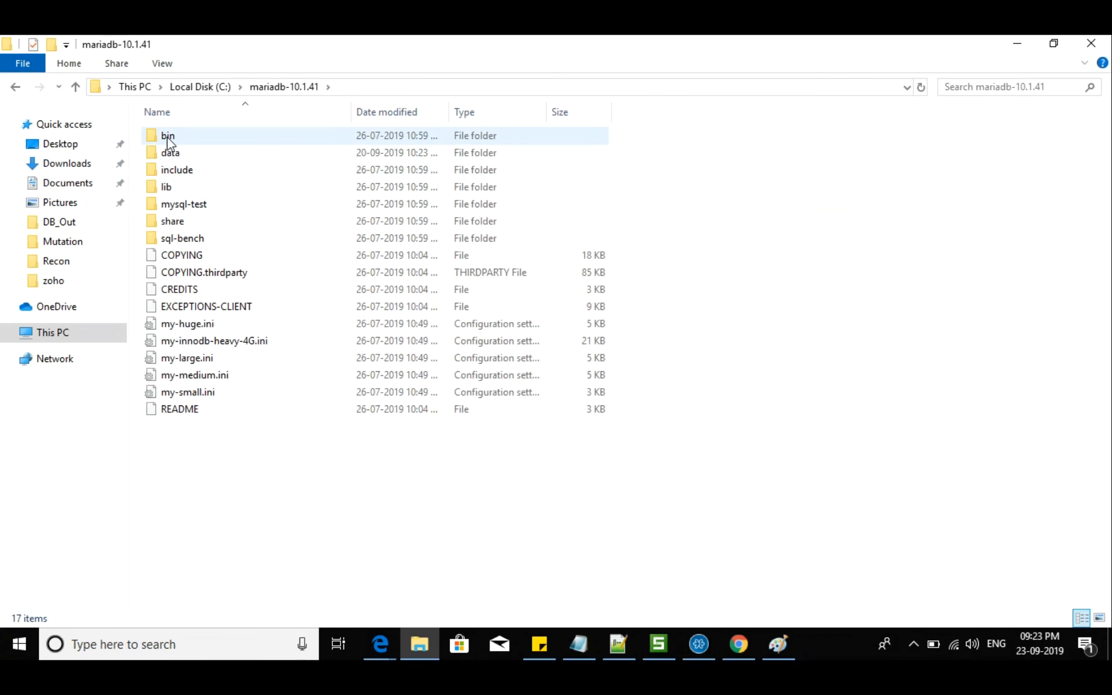
double_click(167, 138)
- Open a command prompt in the bin folder and start the MariaDB server with "mysqld --console"
click(395, 87)
text(cmd)
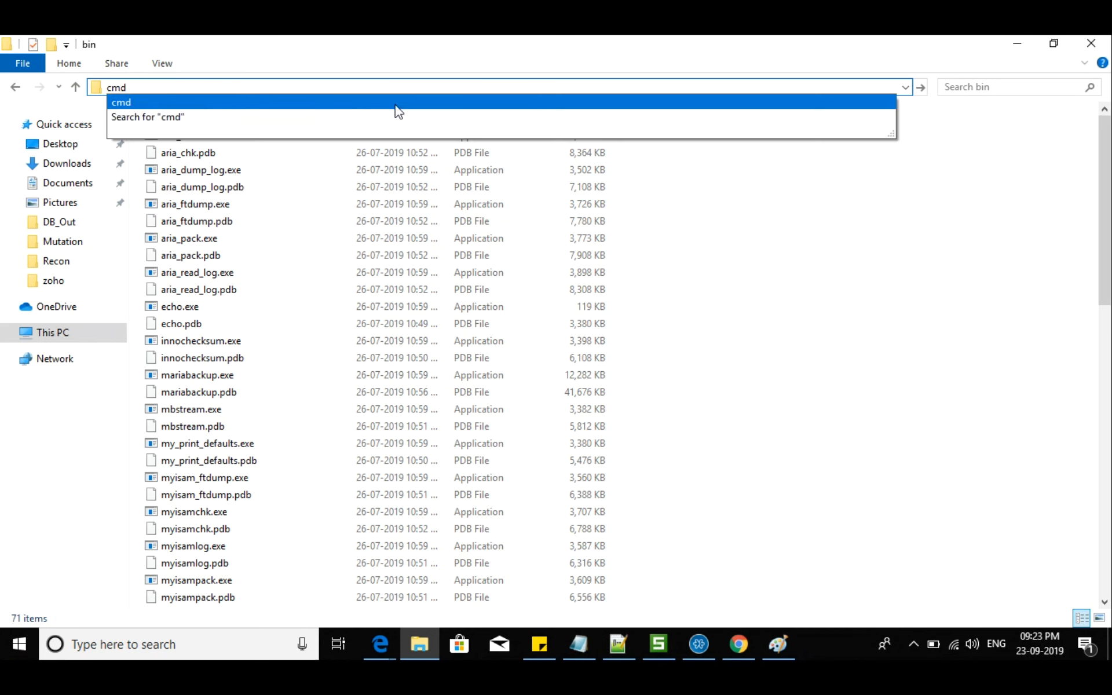
click(200, 103)
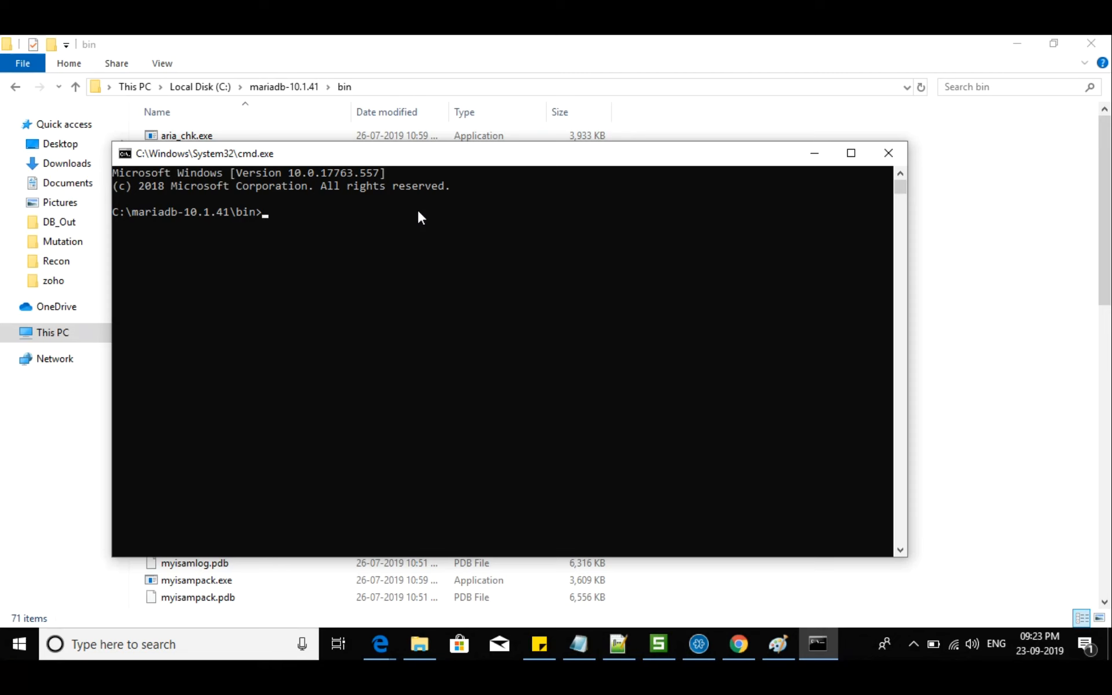
text(mysqld --console)
key(Return)
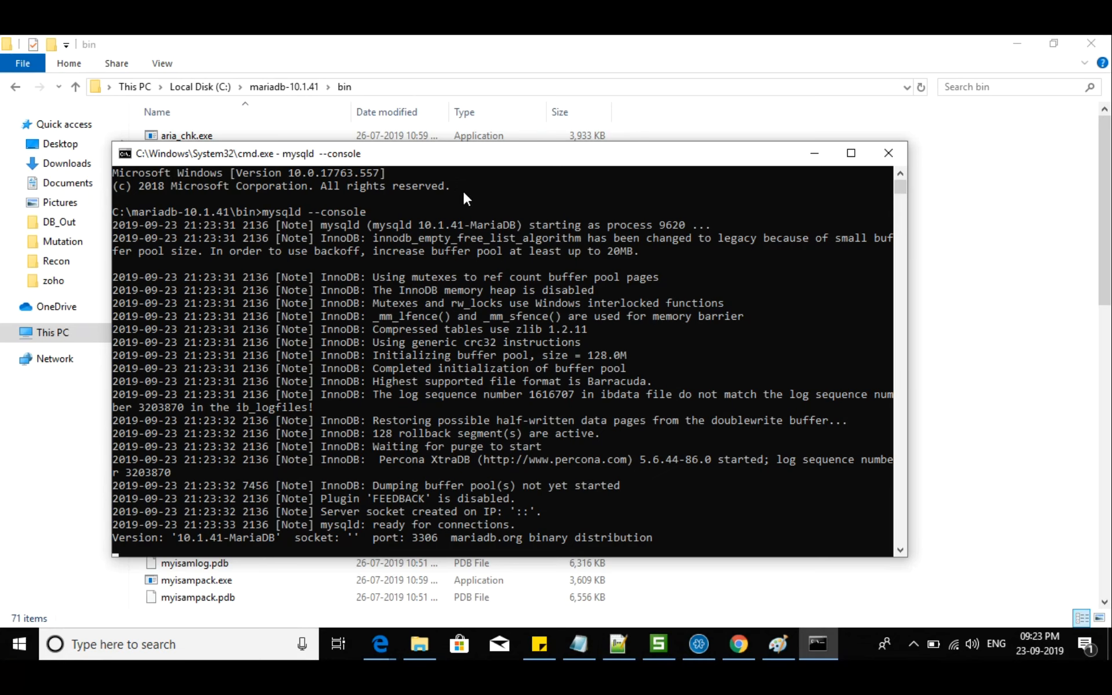
- Return to Boomi AtomSphere, name the new process component getAllCustomers, and create it
key(alt+Tab)
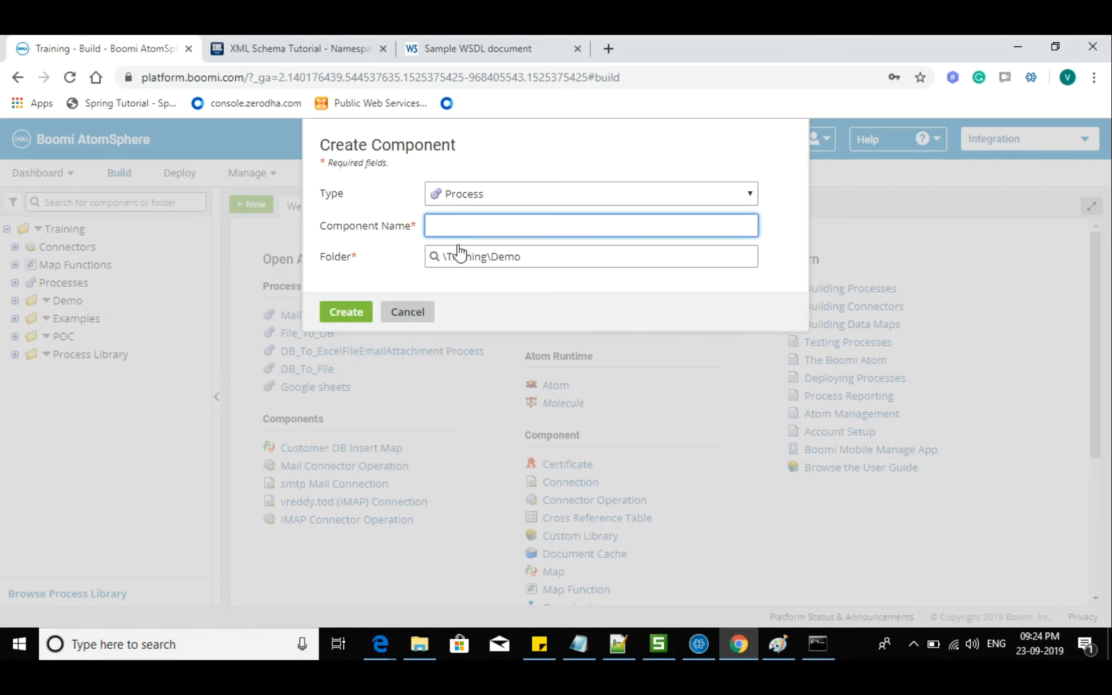
text(list)
key(BackSpace)
key(BackSpace)
key(BackSpace)
key(BackSpace)
text(getAllcusCustomers)
click(347, 313)
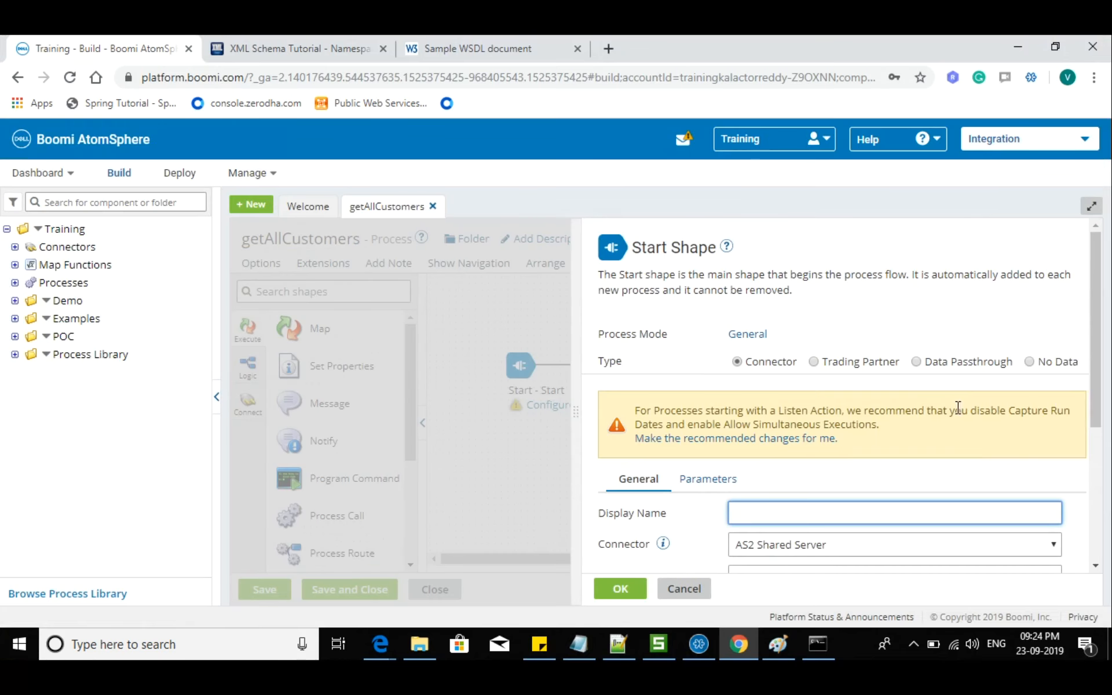
- Set the process's start shape type to No Data and collapse the component explorer to widen the canvas
click(1030, 362)
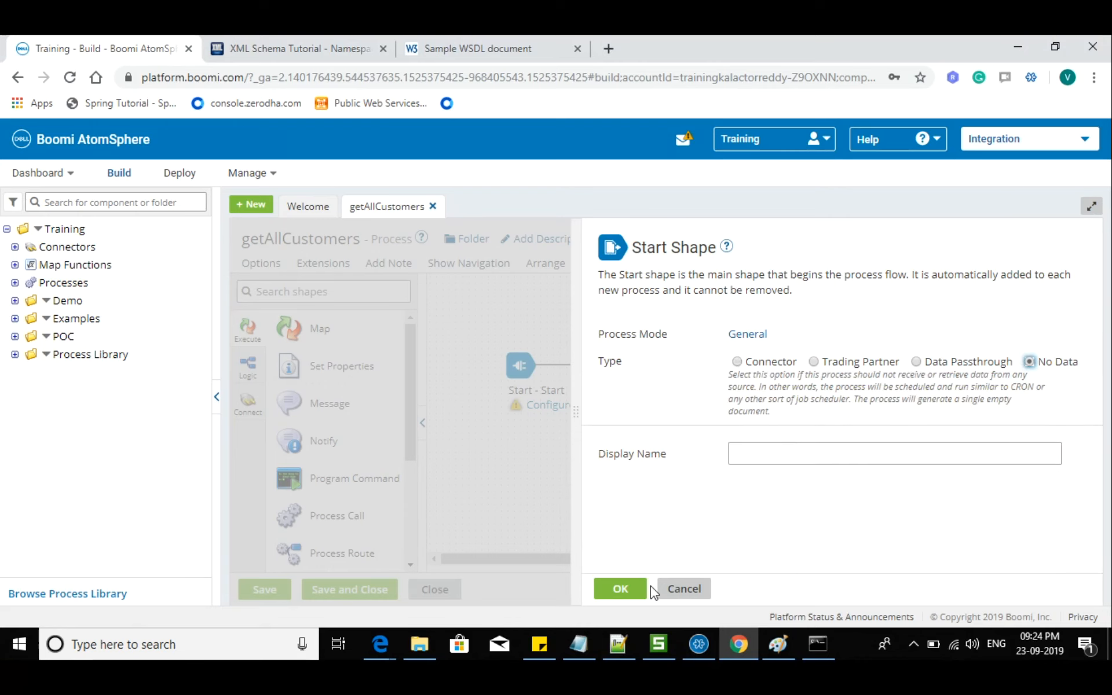
click(636, 590)
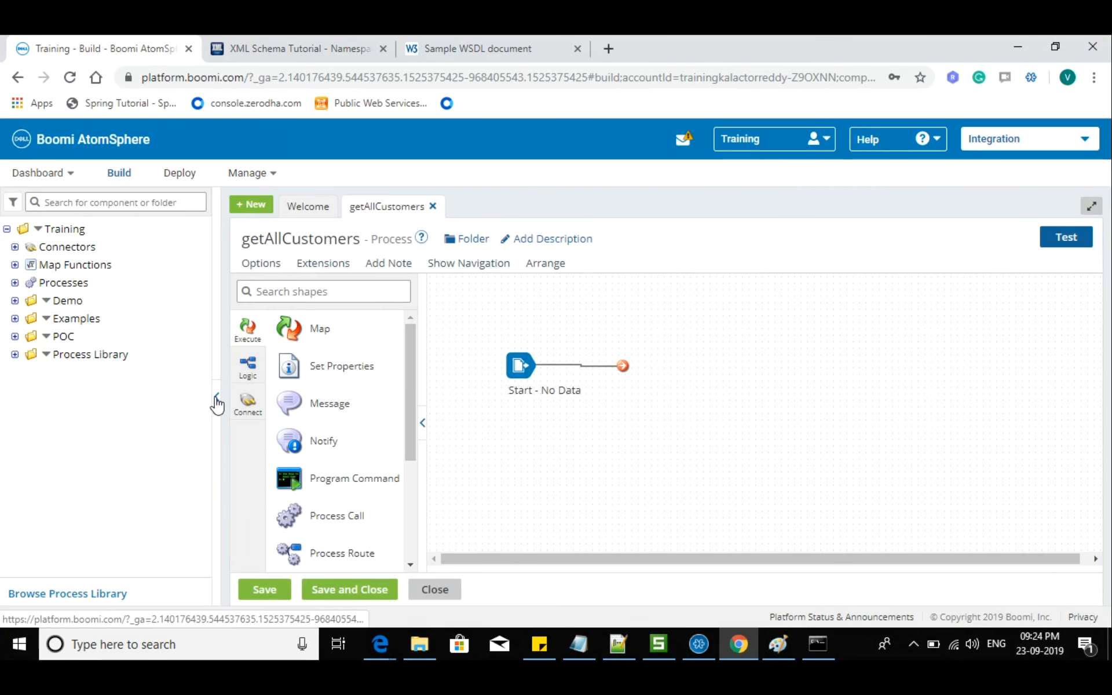
click(216, 399)
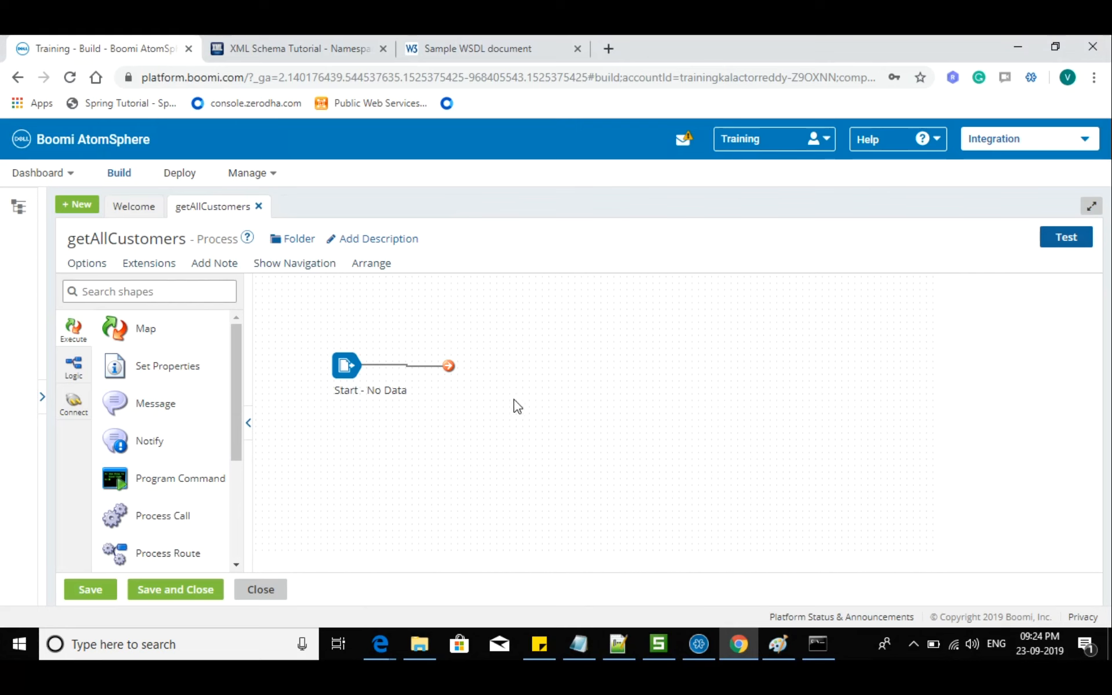
- Find the Connector shape by searching for "conn" and place it on the canvas after the start shape
click(112, 296)
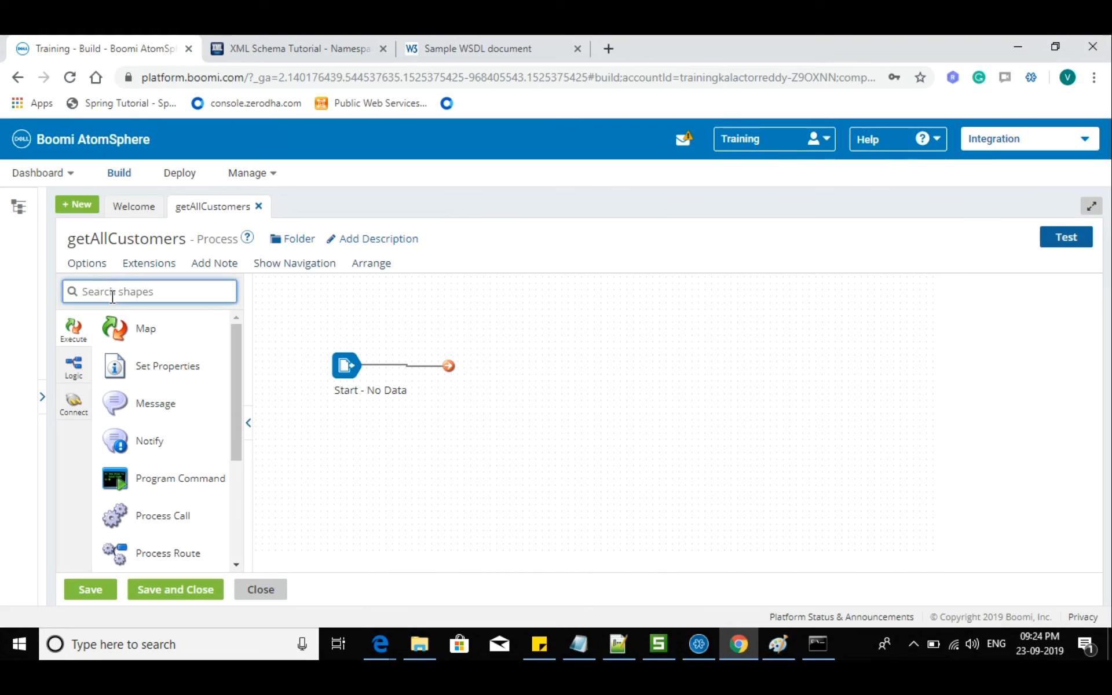
text(conn)
drag(141, 329, 566, 377)
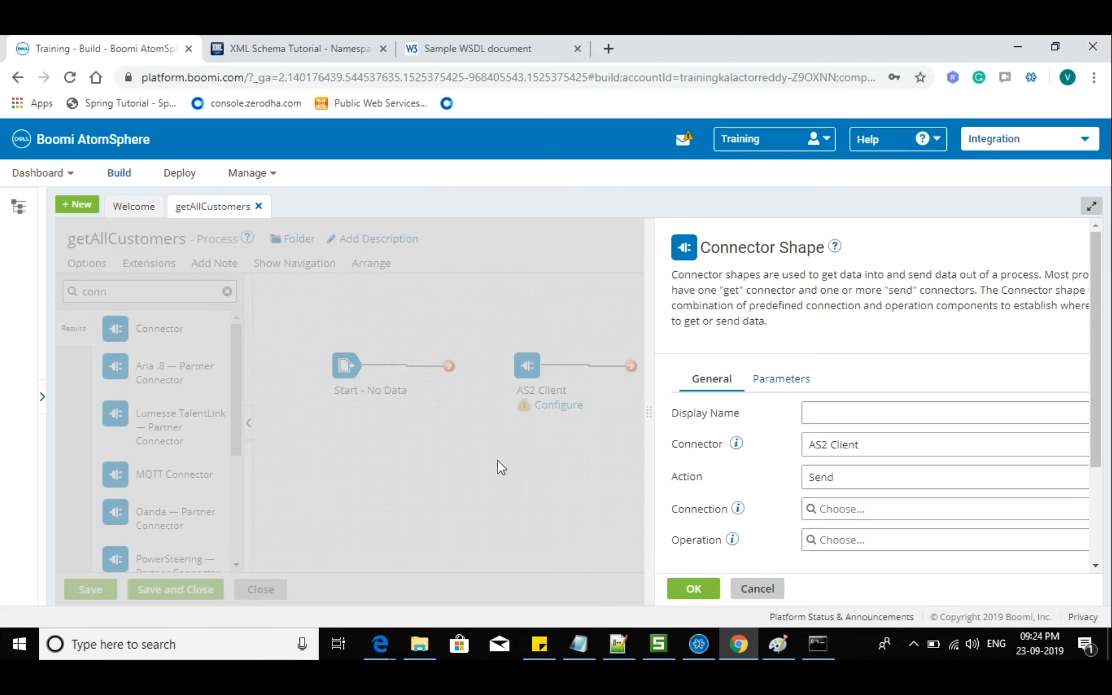
- Set the connector shape's connector to Database and choose mariaDB_new from the Demo folder as its connection
click(774, 454)
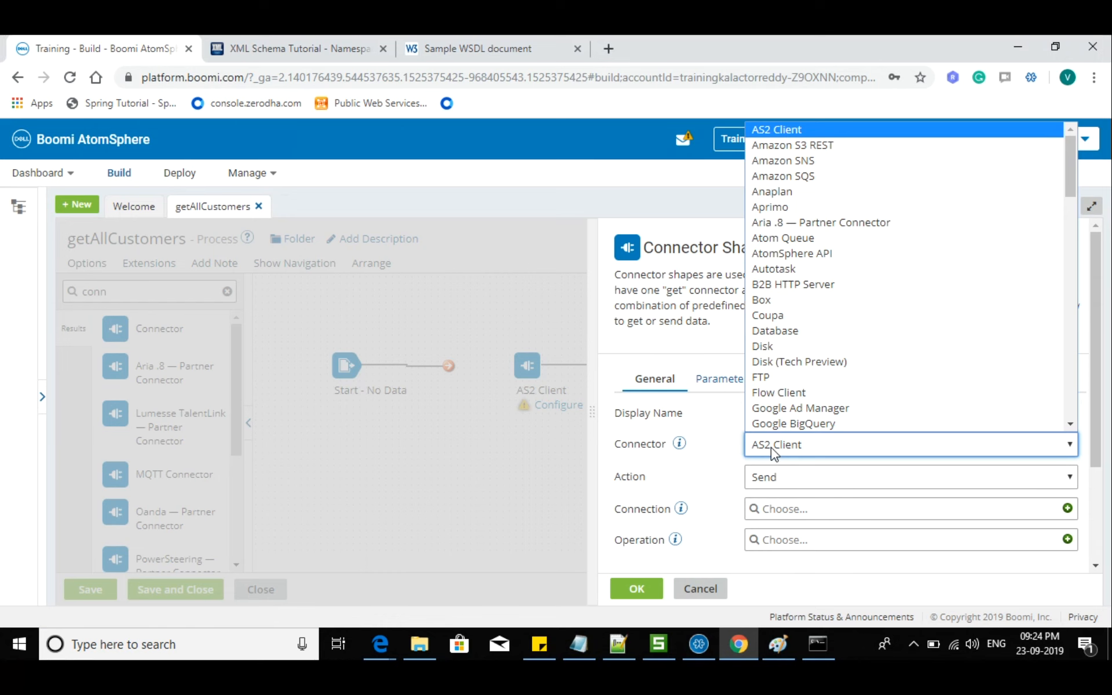
key(d)
key(Return)
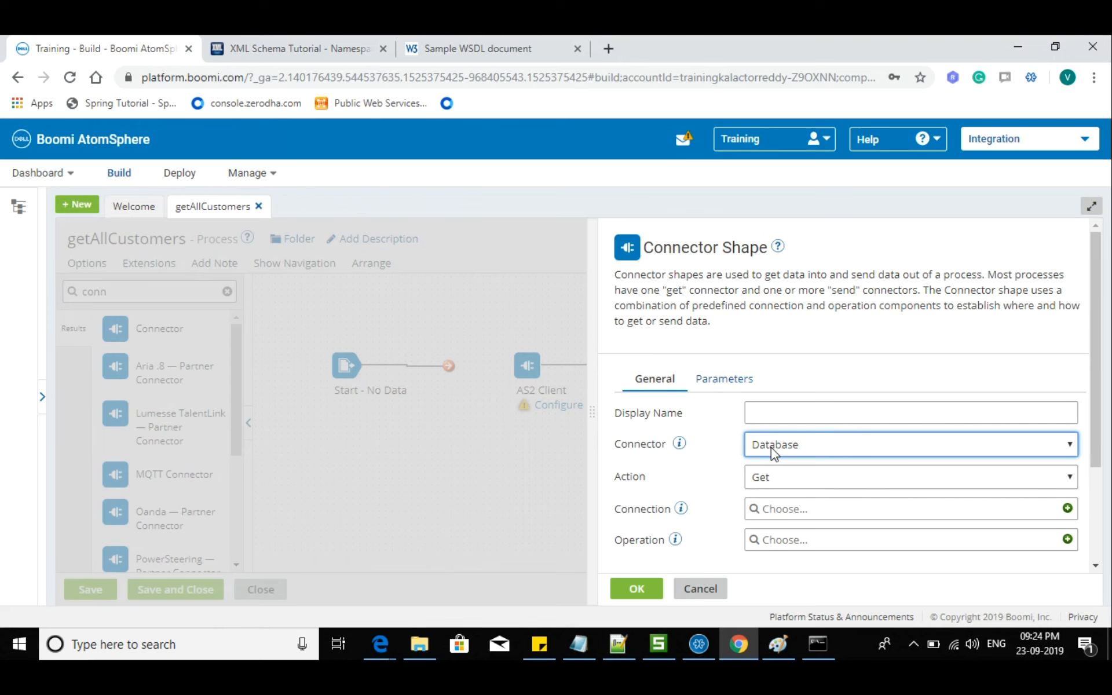
click(910, 521)
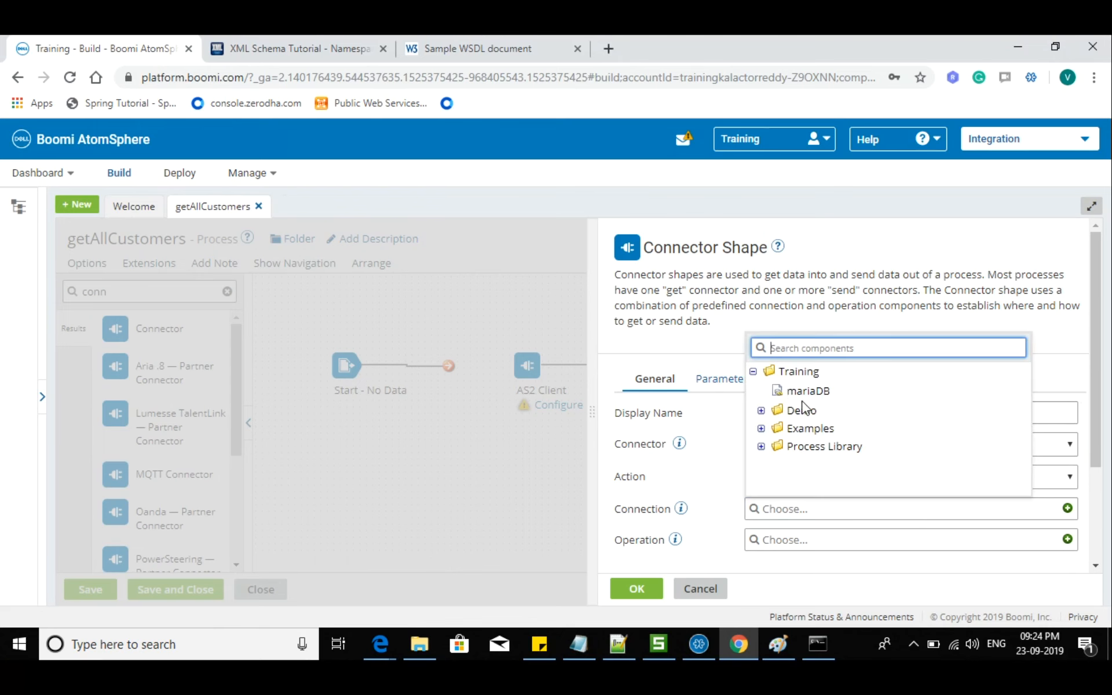
click(761, 411)
click(826, 429)
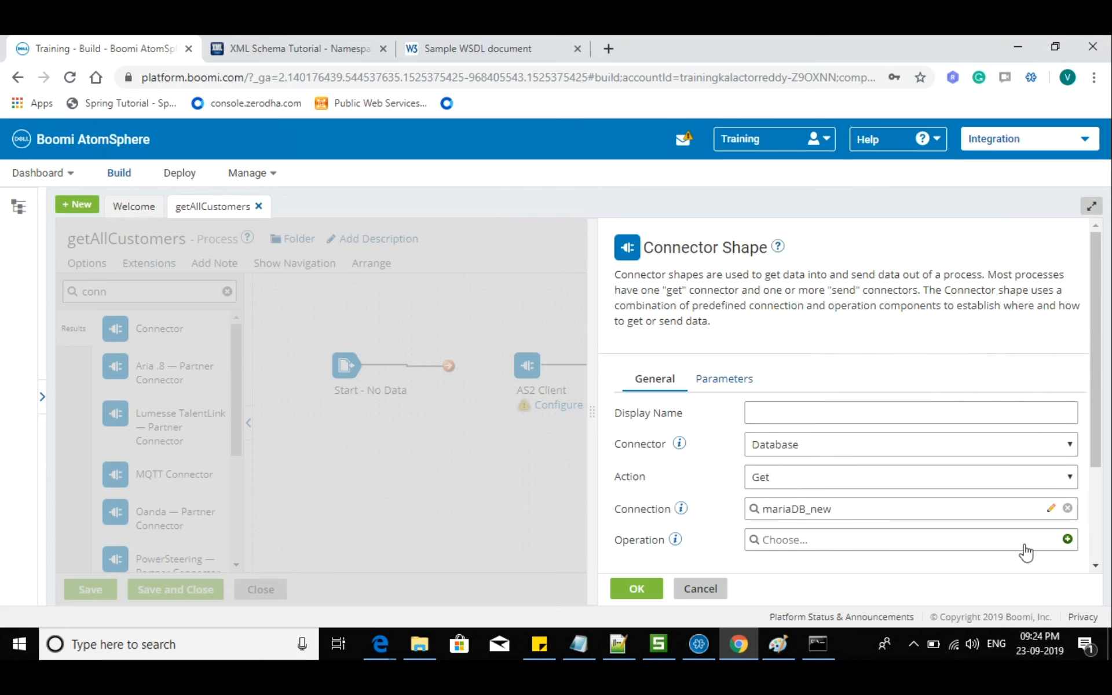
- Choose customer GET DB Op from the Demo folder as the Database connector's operation
click(1062, 545)
click(761, 420)
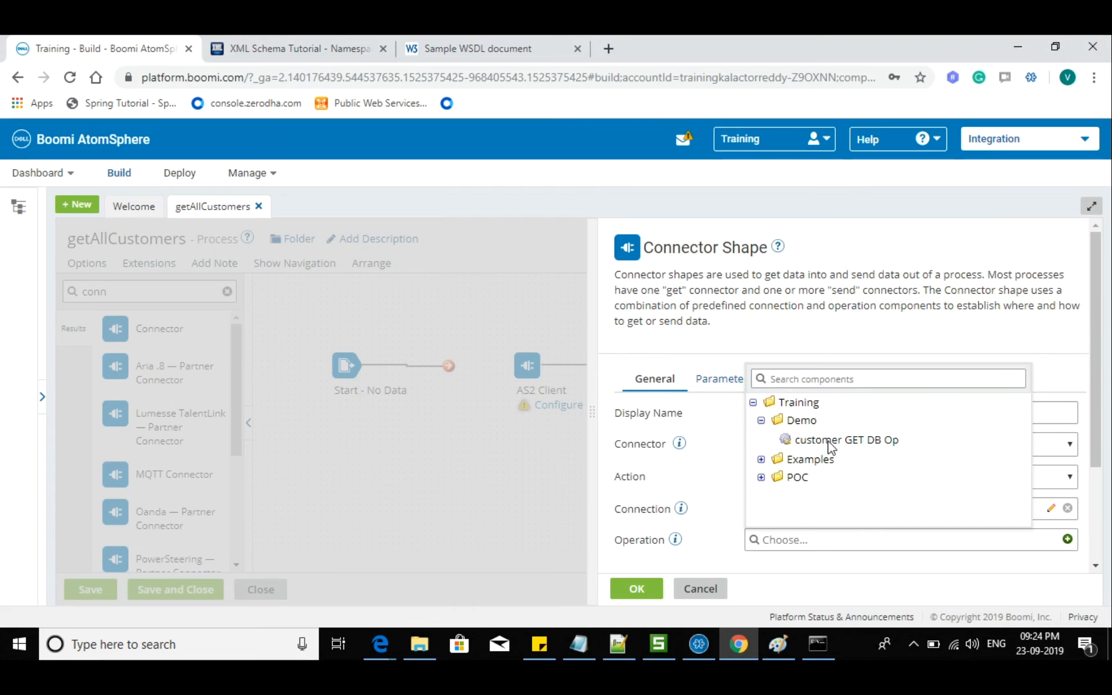
click(831, 442)
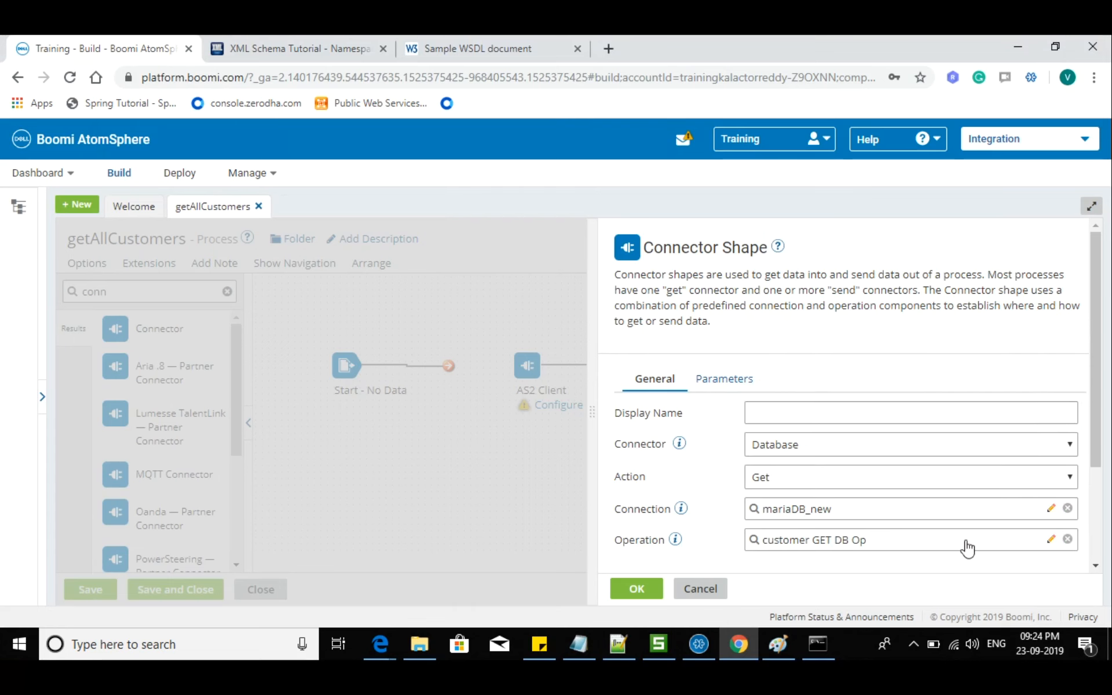
- Review the fields in the operation's database profile, and confirm the Database connector shape's settings
click(1050, 540)
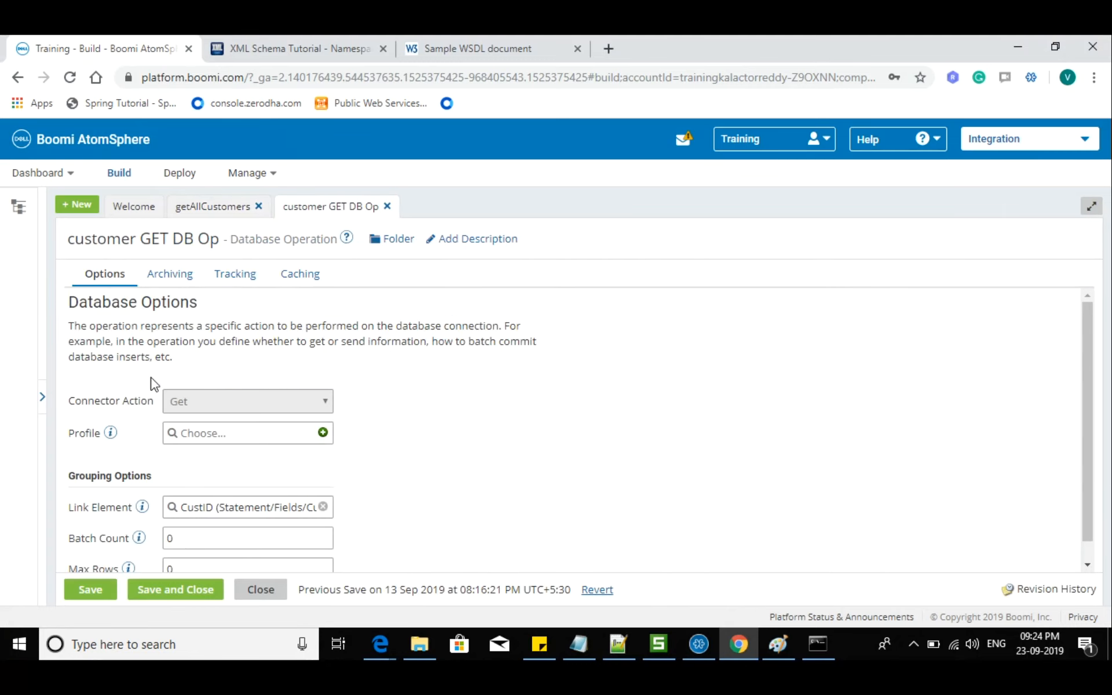
scroll(174, 393, down, 1)
click(307, 413)
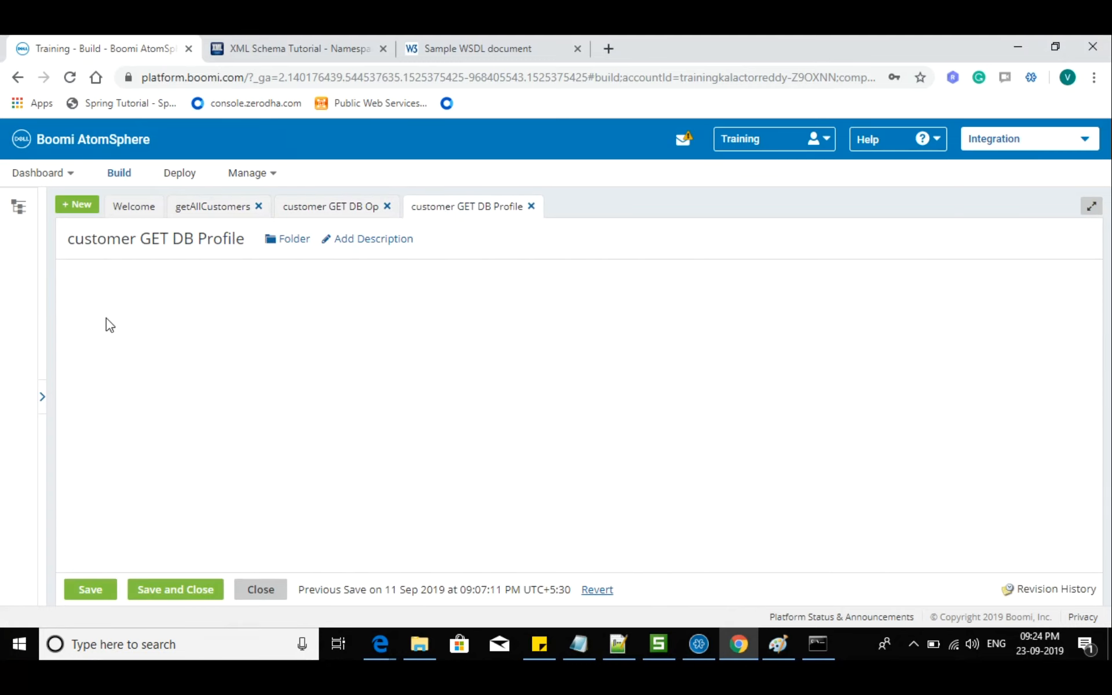
click(80, 316)
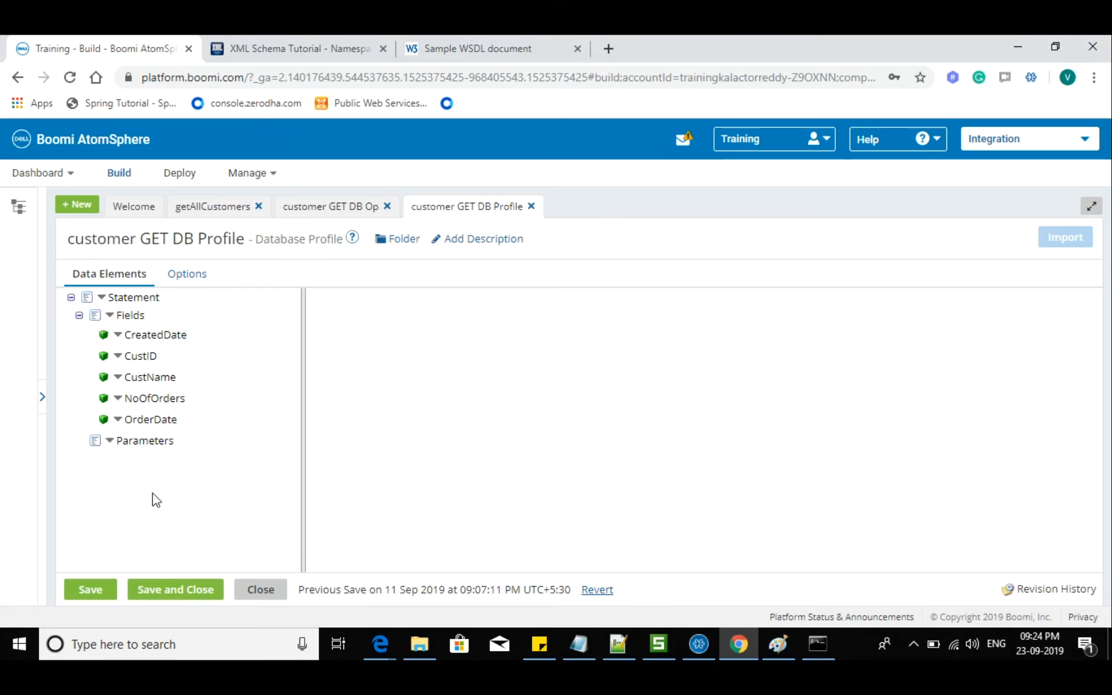
click(270, 591)
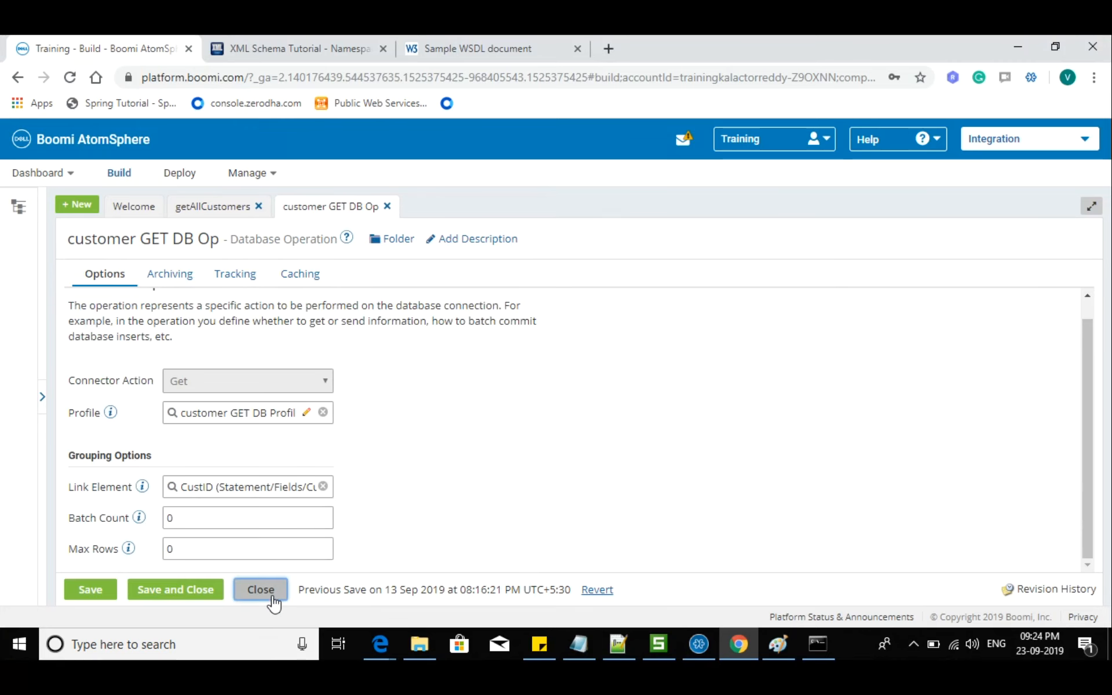
click(274, 596)
click(636, 589)
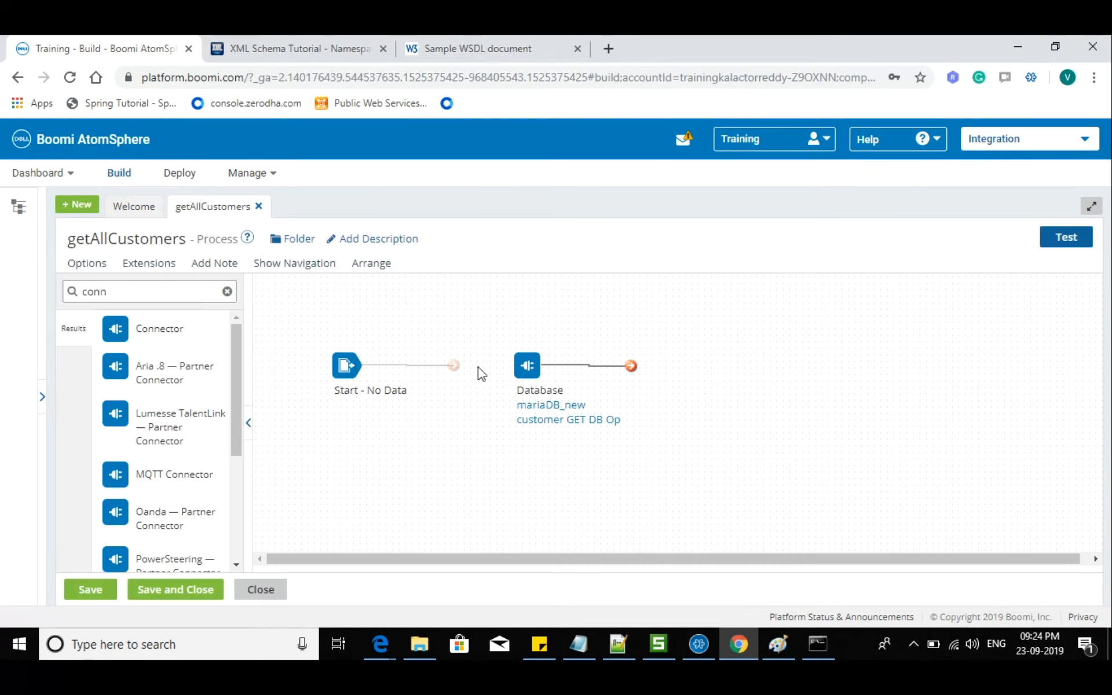
- Find the Return Documents shape by searching for "retu", and place it connected after the Database shape on the canvas
double_click(95, 290)
text(retu)
drag(120, 324, 687, 385)
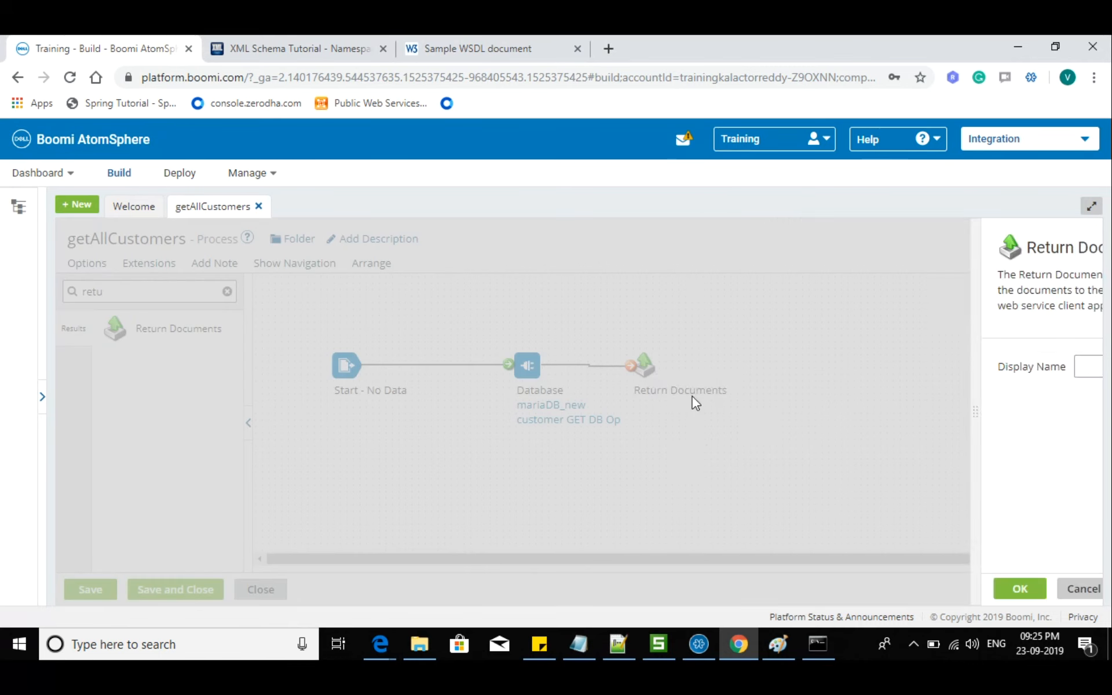
key(Return)
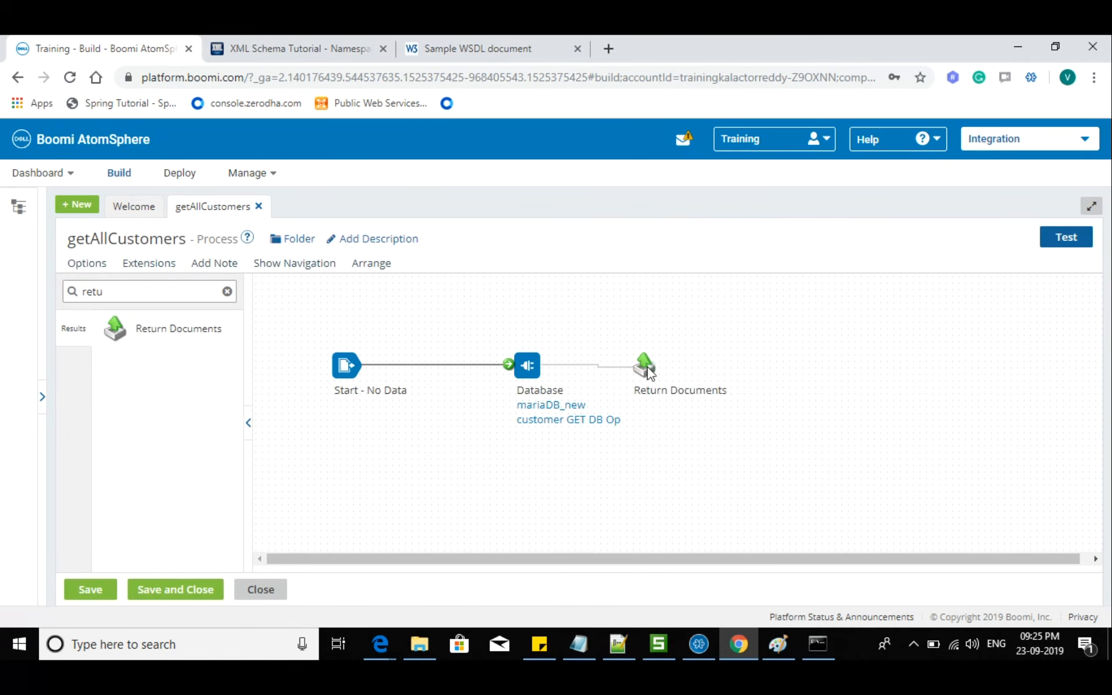
drag(645, 367, 697, 376)
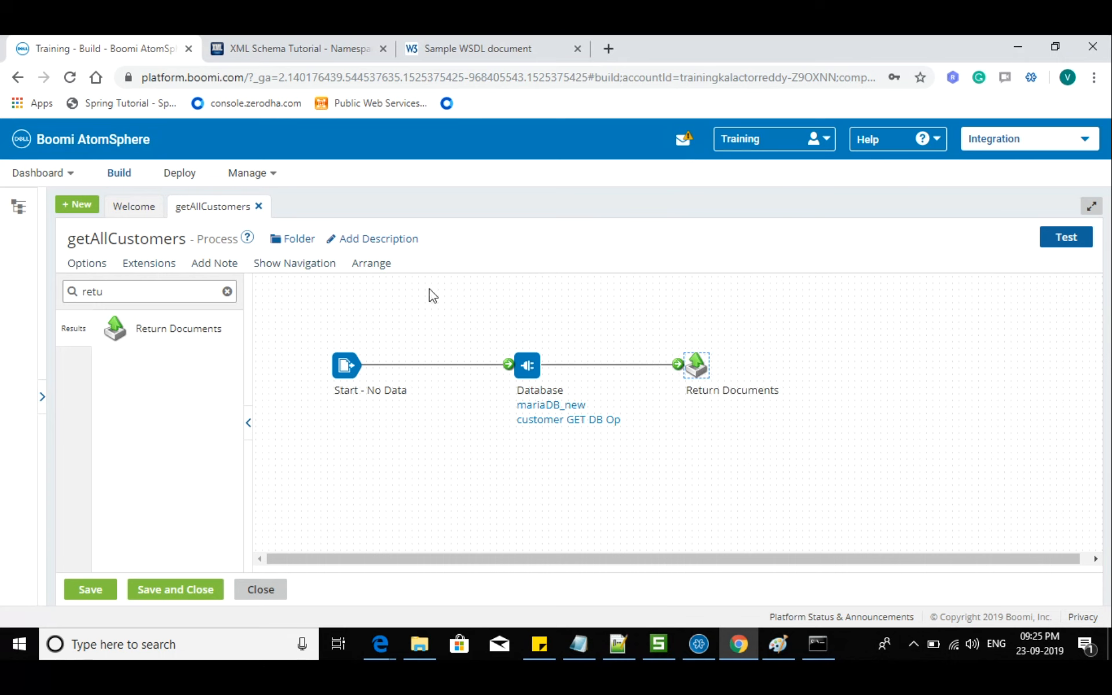
mouse_move(697, 402)
mouse_move(692, 362)
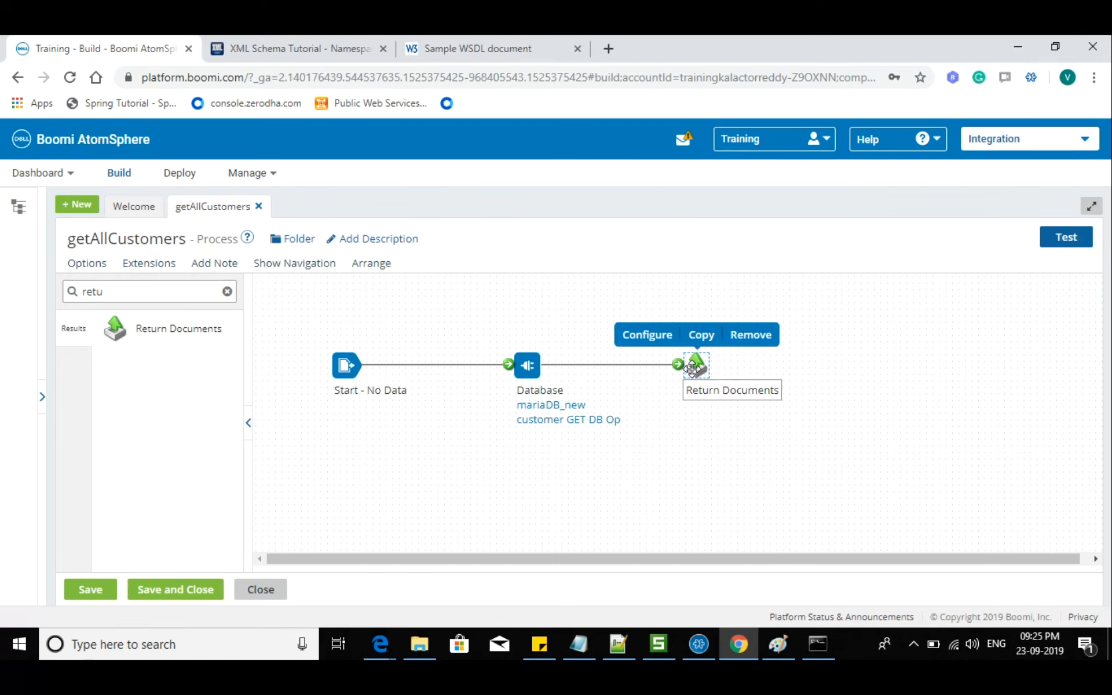
- Save the getAllCustomers process and run a test of it on the Dev atom
click(1073, 244)
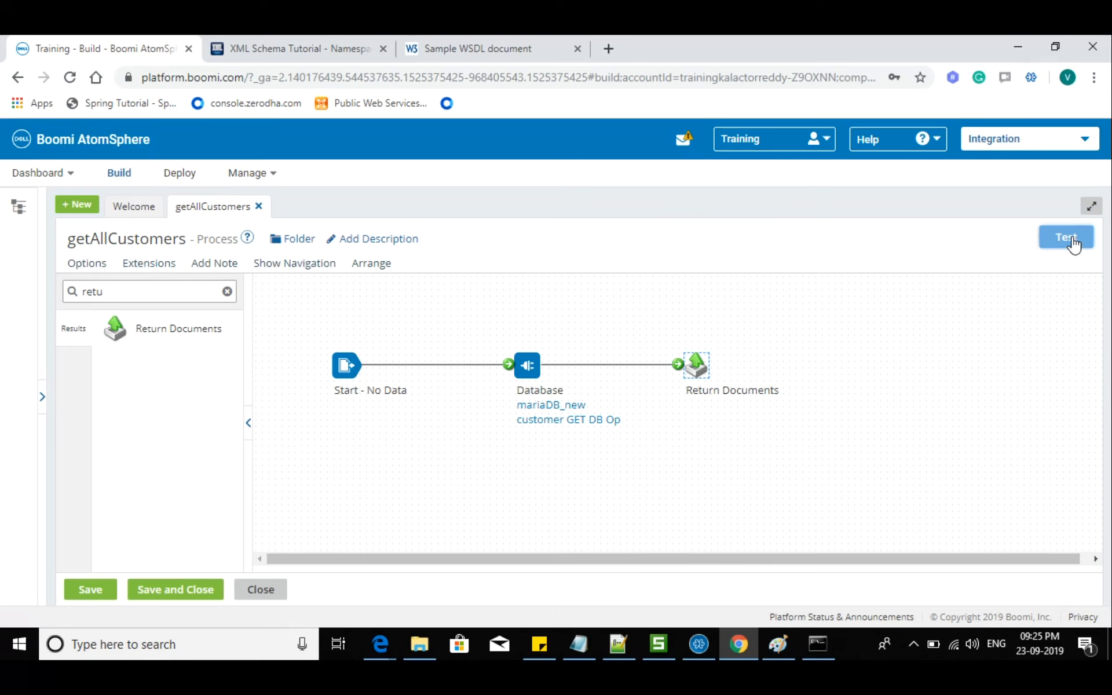
click(457, 402)
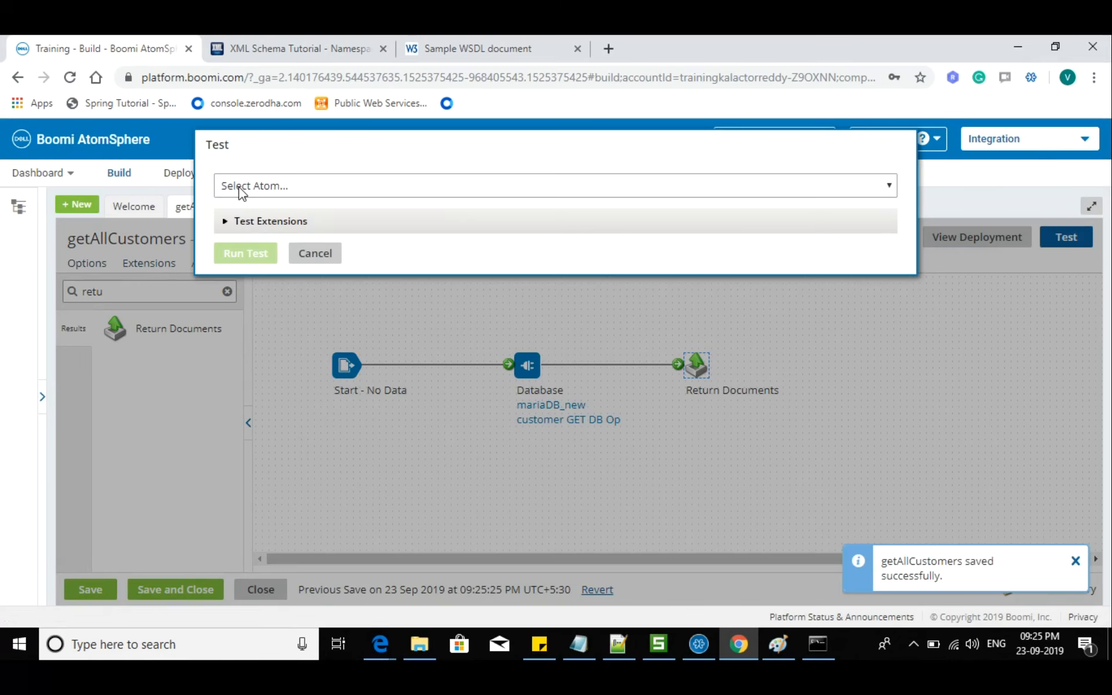
click(241, 186)
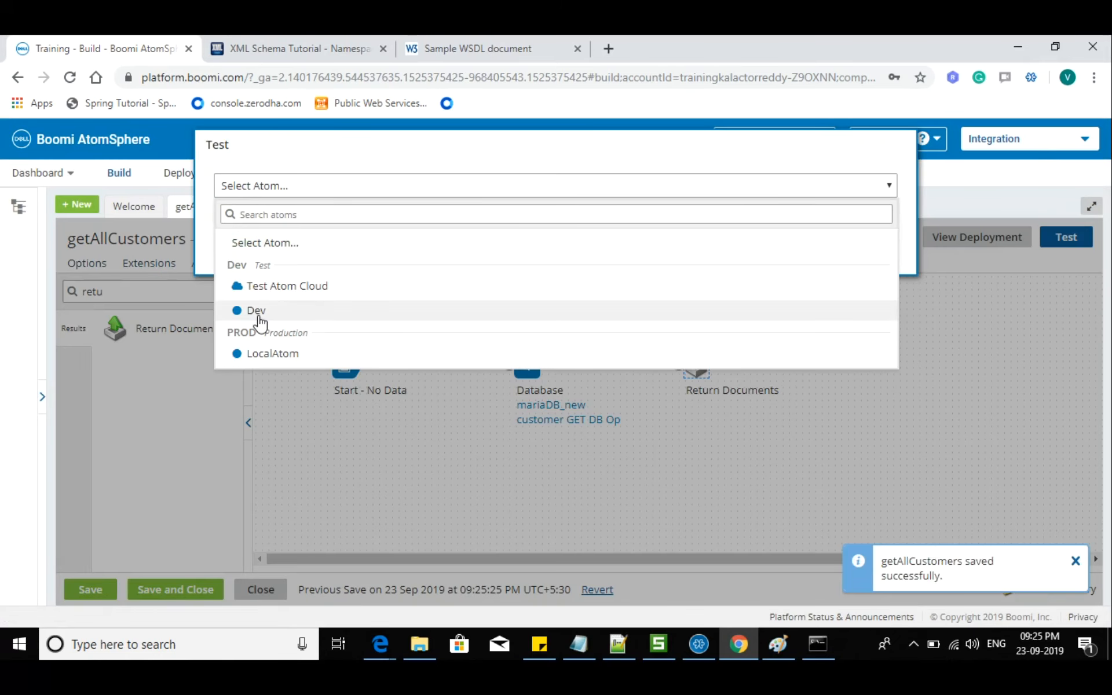
click(256, 311)
click(243, 251)
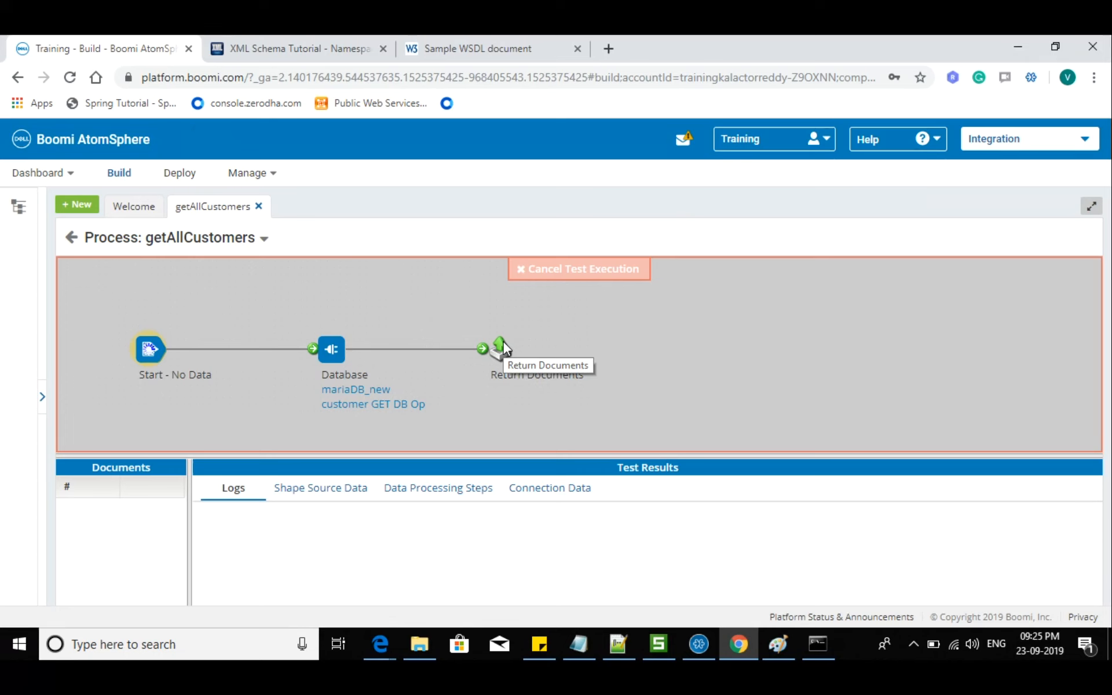
- Check the test results: the Return Documents shape's source data and the document in the Database shape's connection data
click(502, 347)
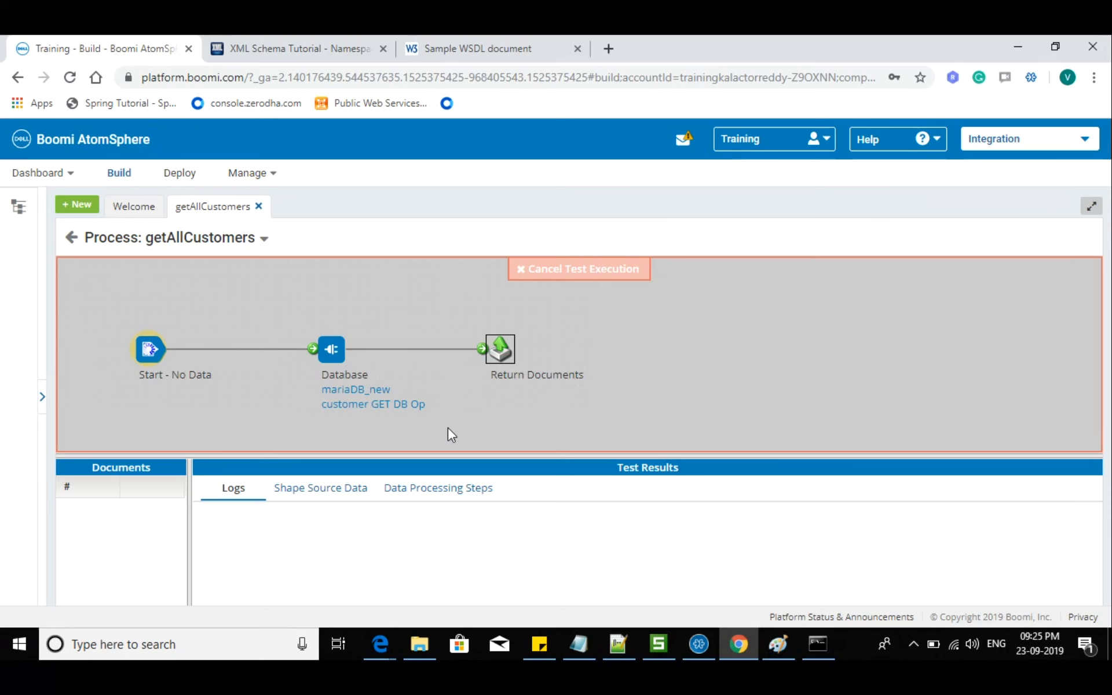
drag(460, 455, 459, 430)
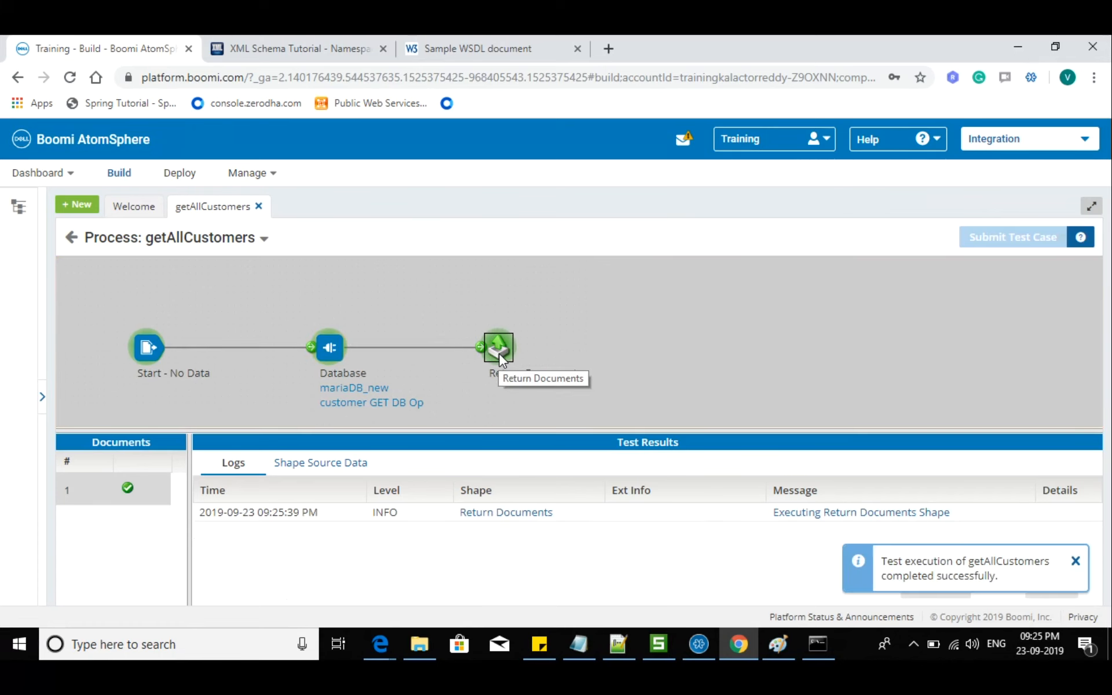
click(321, 463)
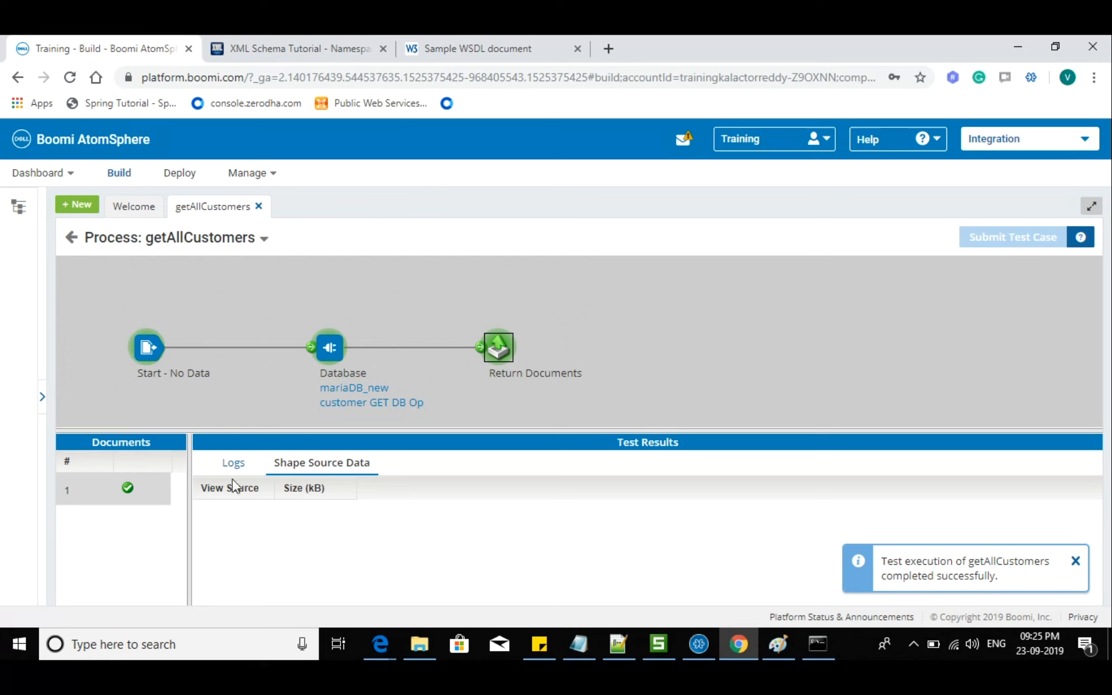
click(233, 463)
click(301, 467)
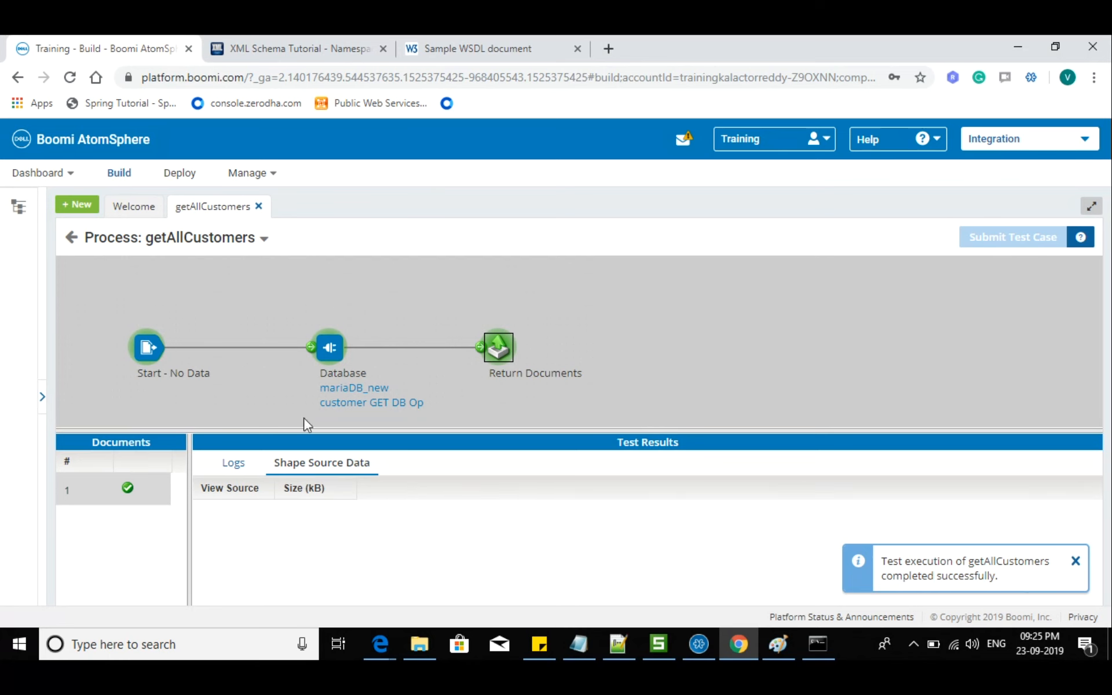
click(336, 355)
click(427, 464)
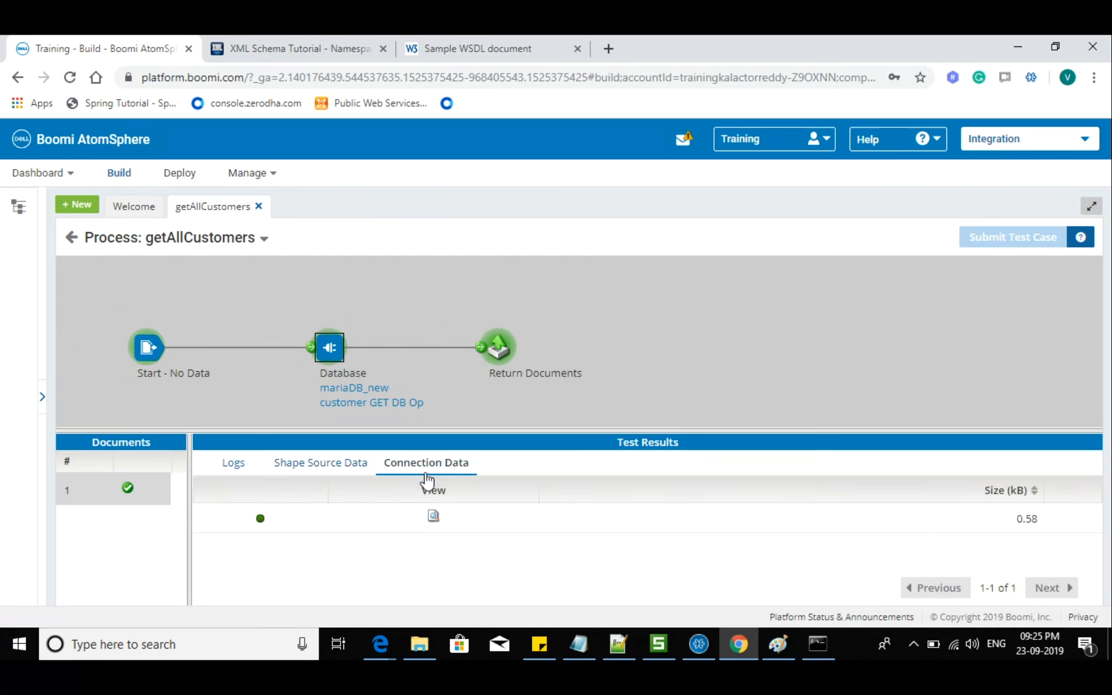
click(434, 517)
click(368, 594)
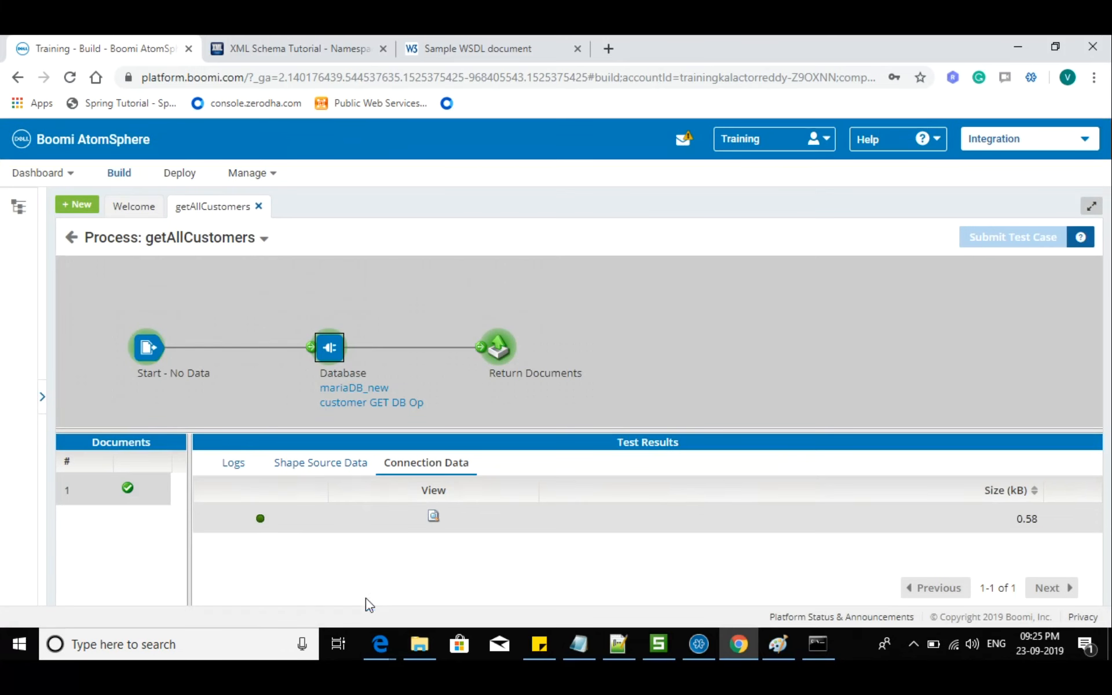
- Return to the process canvas, search the shapes for "map", and place a Map shape between Database and Return Documents
click(72, 239)
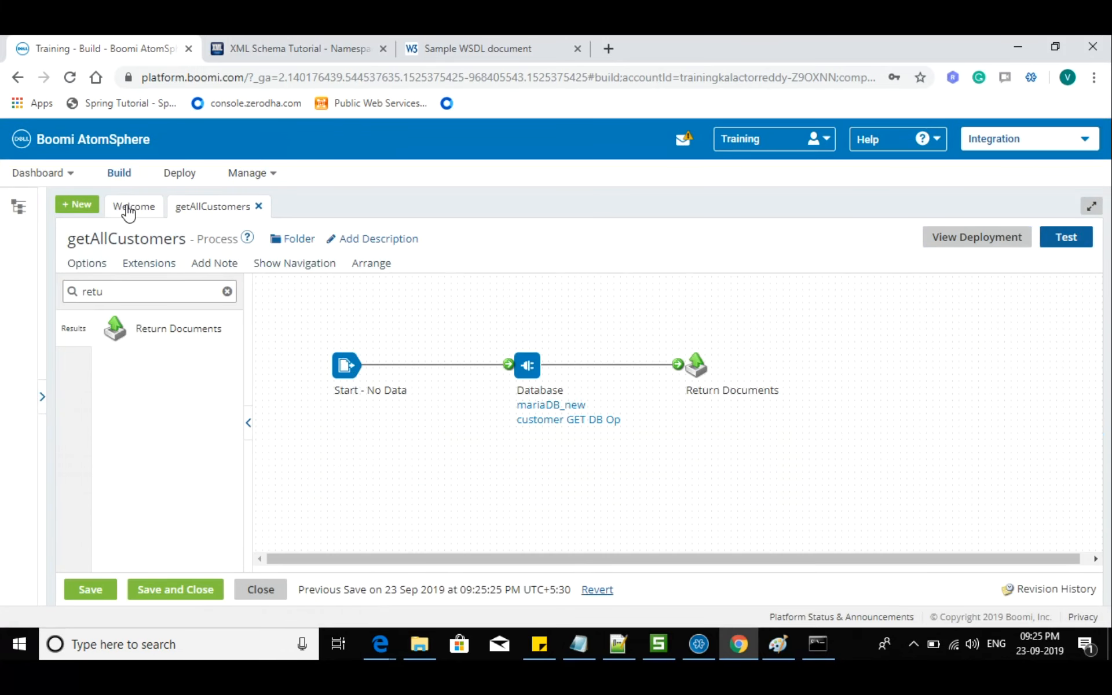
click(131, 205)
click(218, 220)
double_click(132, 291)
text(map)
drag(115, 328, 615, 328)
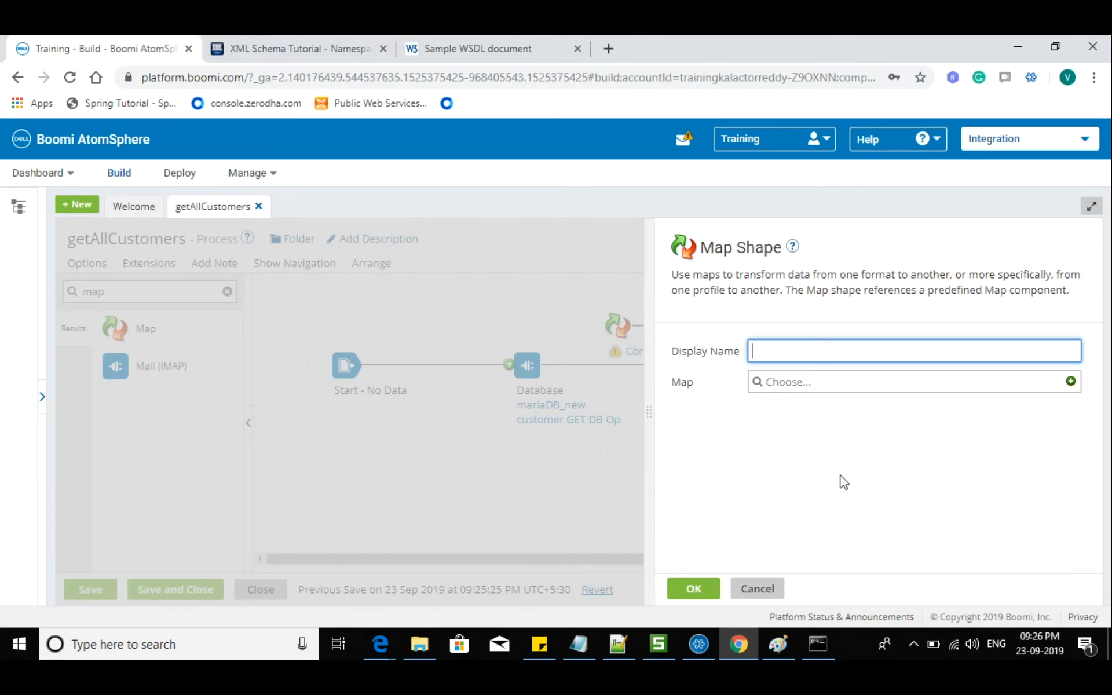
- Assign the Customer XML Map from the Demo folder to the Map shape
click(1041, 384)
click(764, 451)
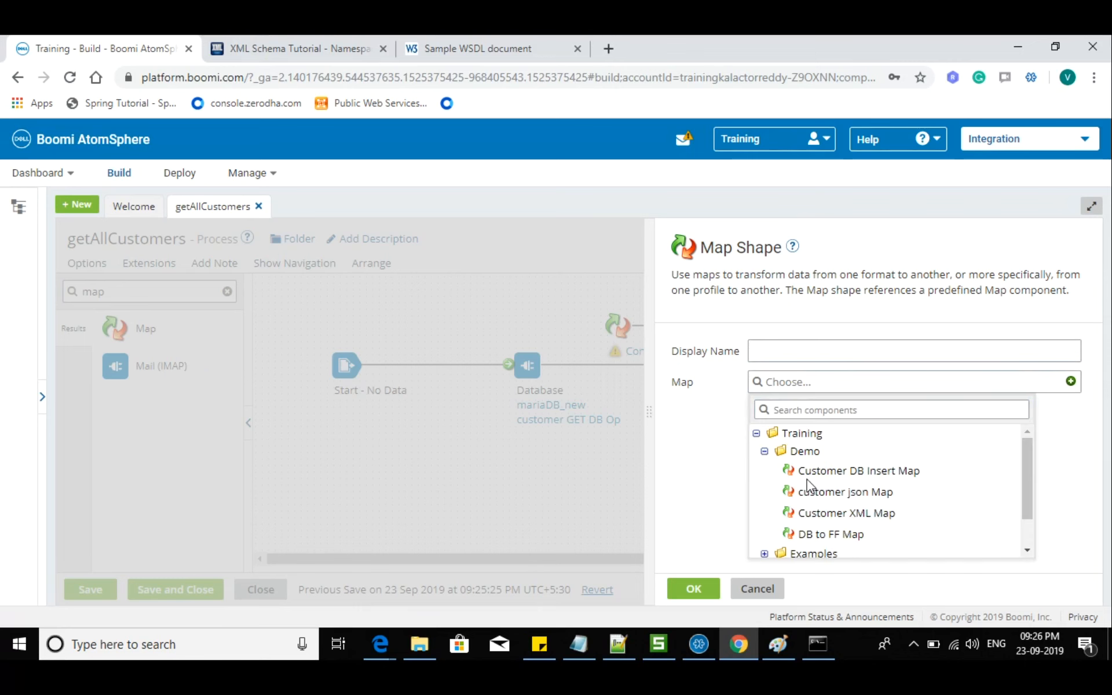
click(840, 523)
click(695, 588)
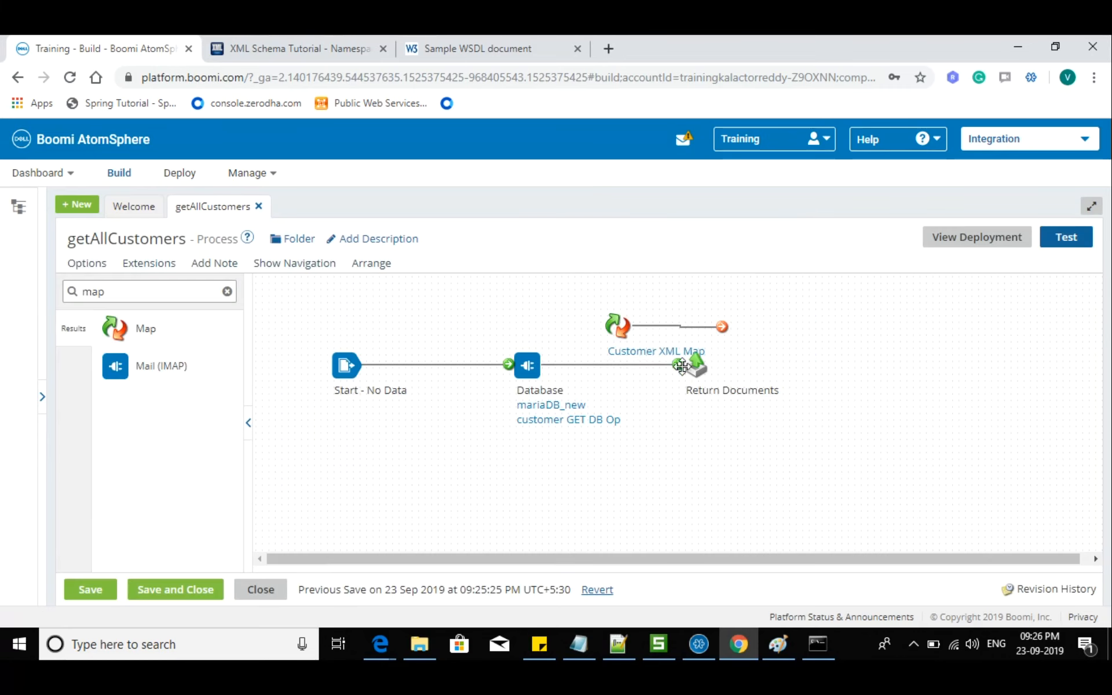
- Reroute the Database output to the Customer XML Map shape and connect the map's output to Return Documents
drag(682, 365, 600, 325)
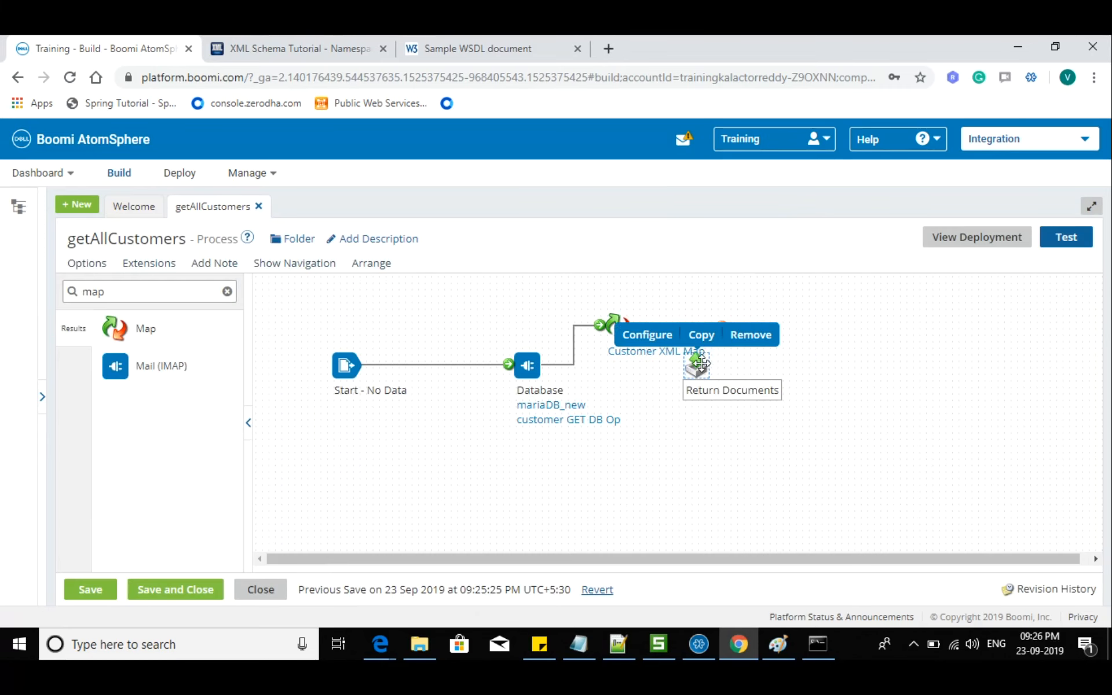
drag(696, 366, 800, 353)
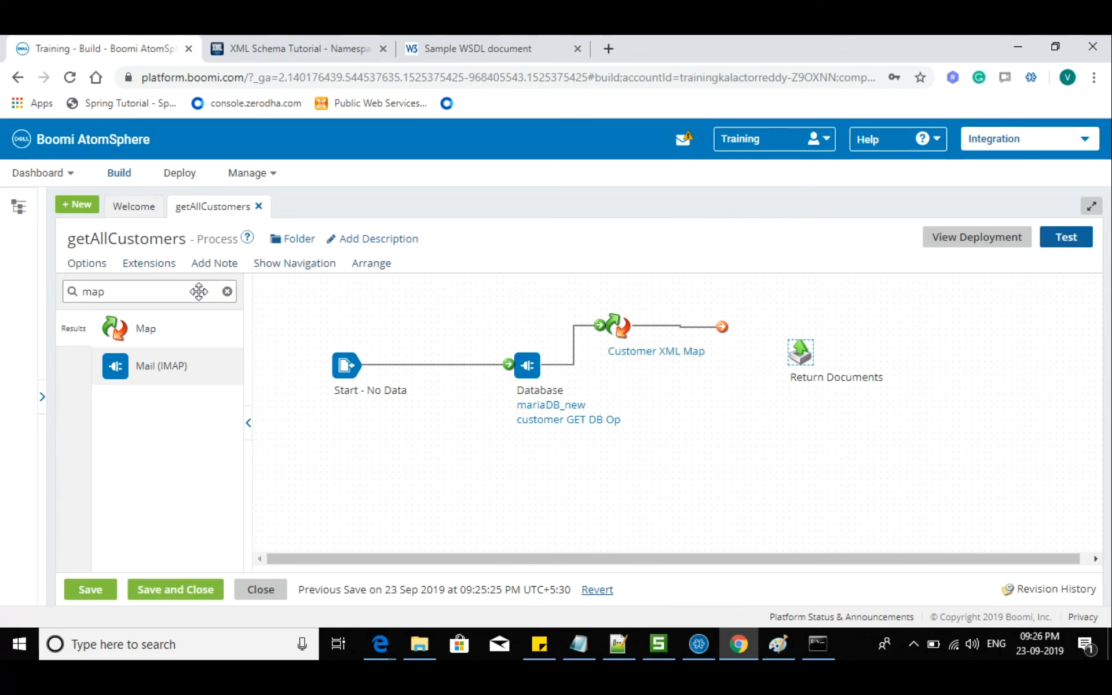
drag(721, 326, 794, 354)
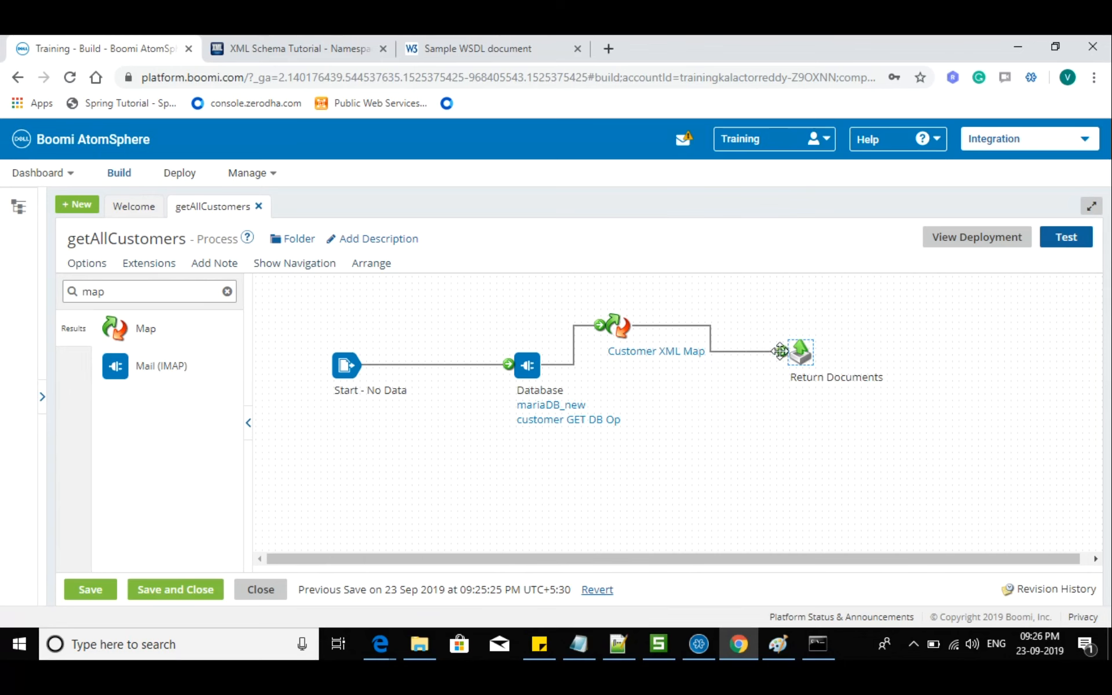
- Line up the Customer XML Map and Return Documents shapes in a straight row with the Database shape
drag(614, 327, 669, 353)
drag(803, 355, 816, 354)
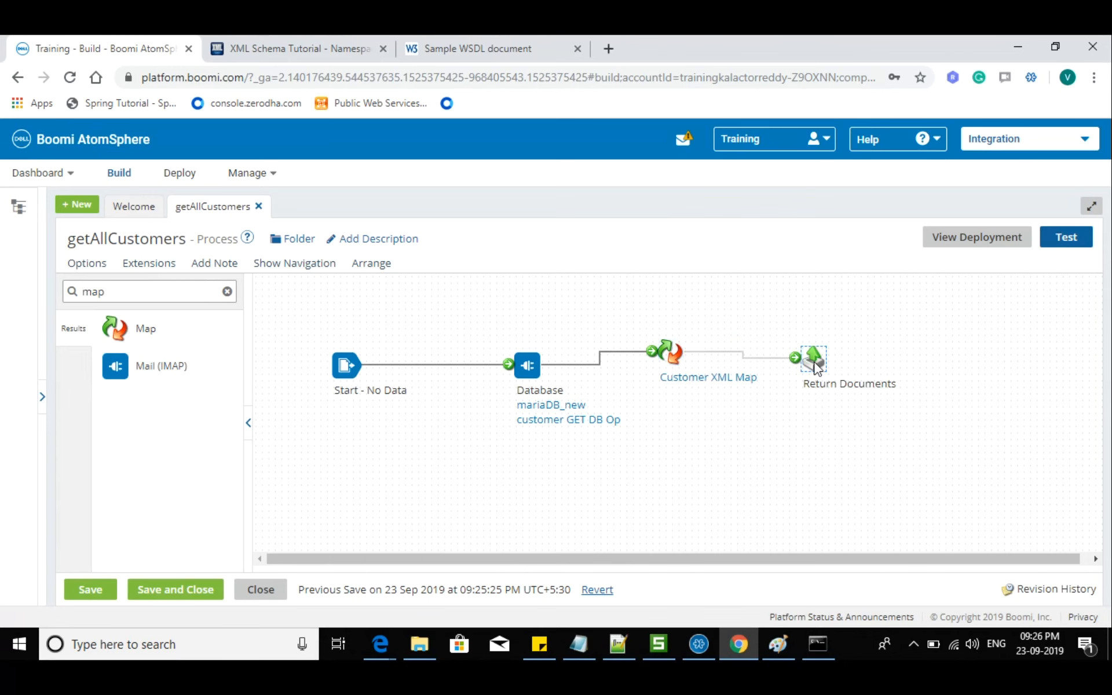
drag(690, 352, 690, 364)
click(813, 364)
drag(814, 364, 819, 372)
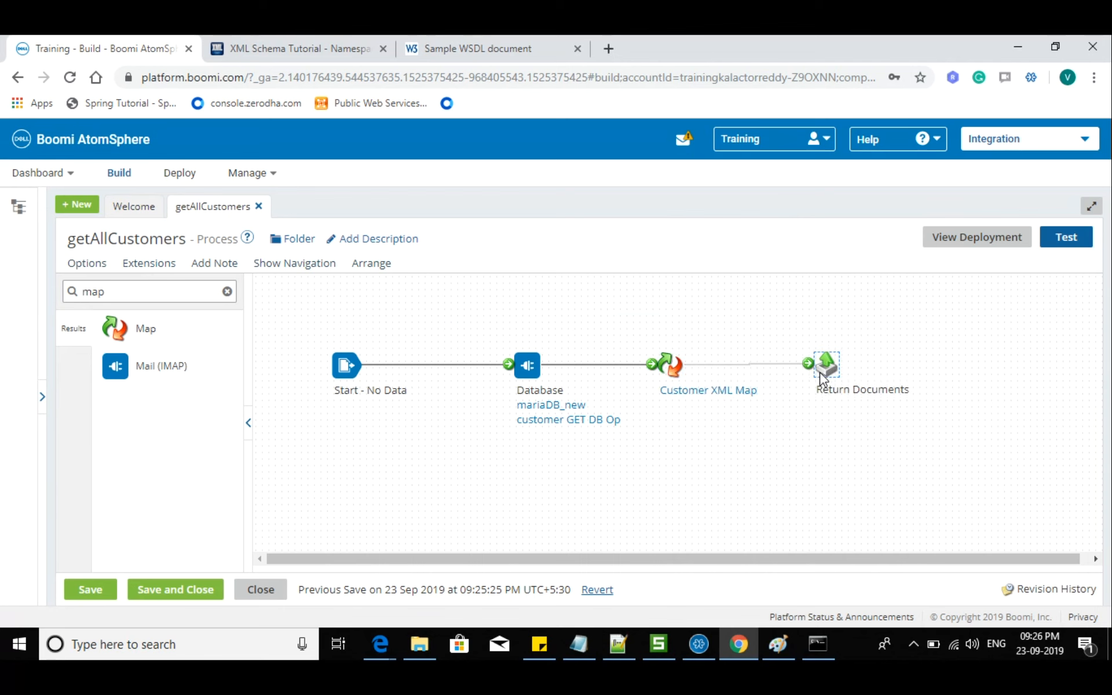
- Save the getAllCustomers process, run a new test on it, and select the Return Documents shape to see its results
click(1065, 236)
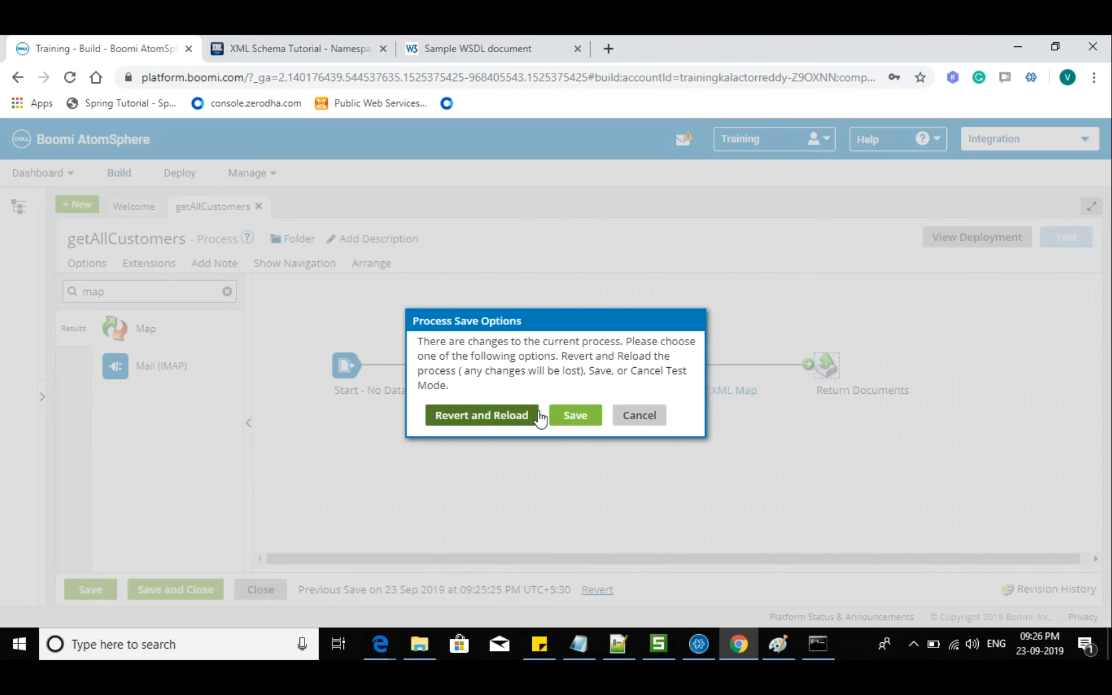
click(574, 415)
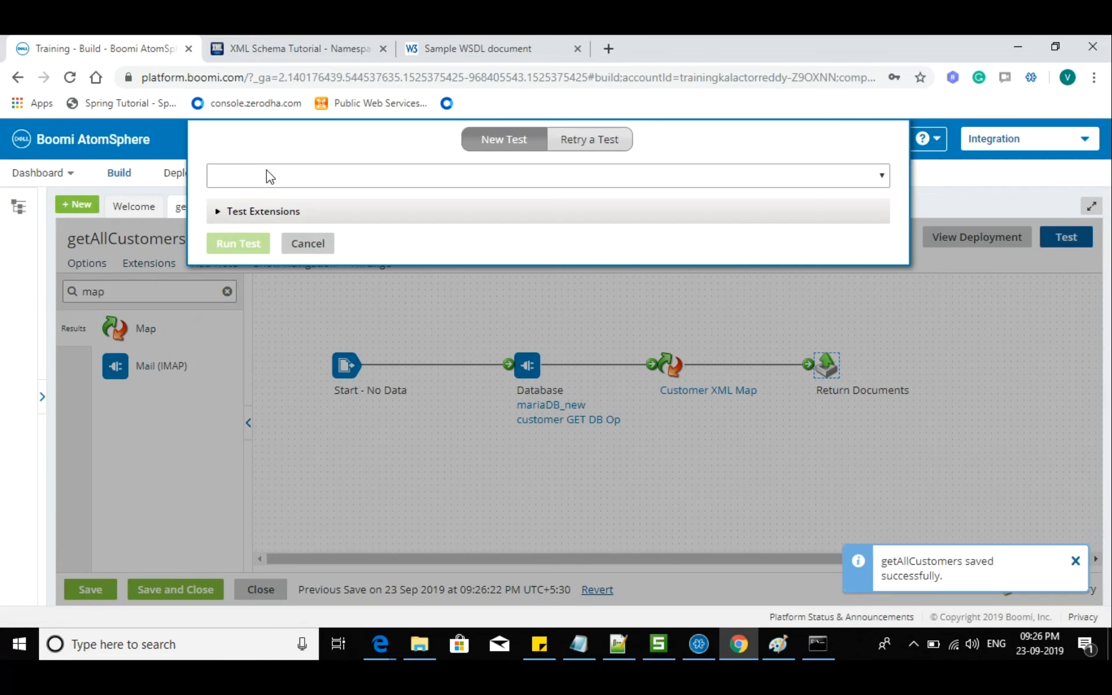
click(228, 245)
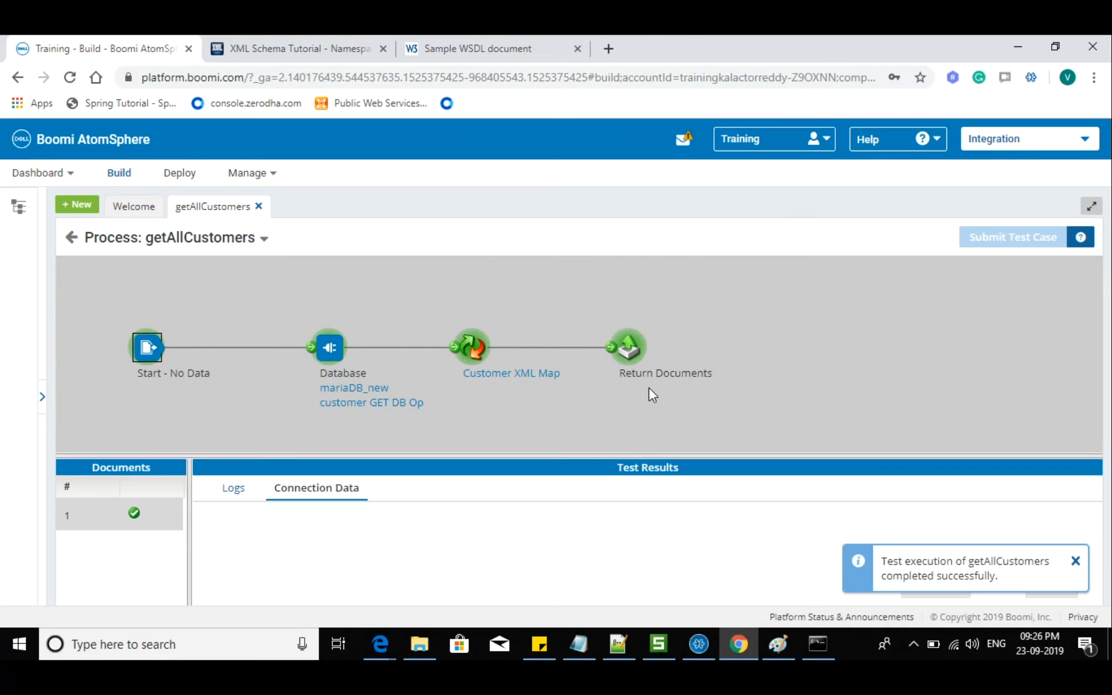
click(624, 352)
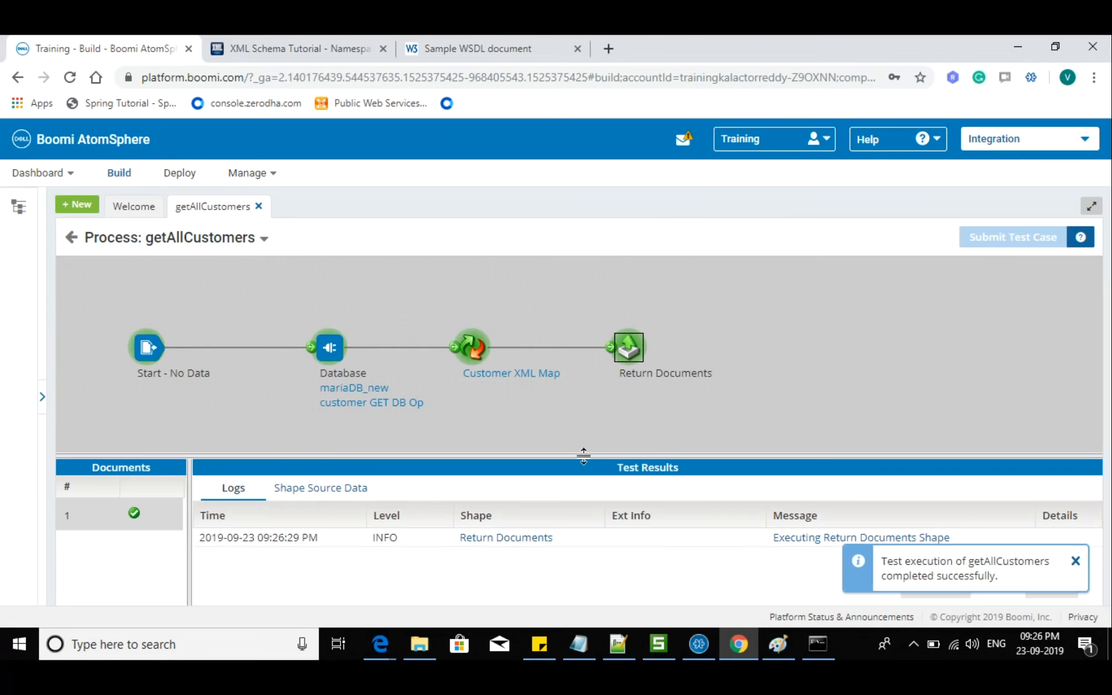
- Search the web for soapui in the sample WSDL tab and return to the Boomi test results
click(545, 49)
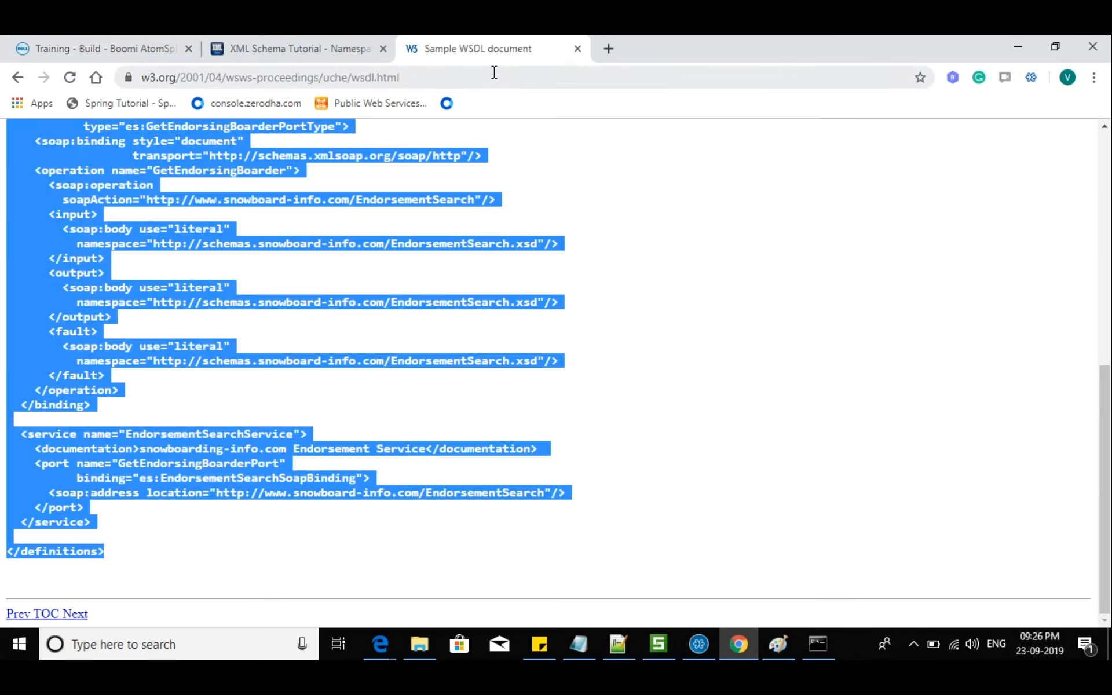
click(494, 72)
text(soapui)
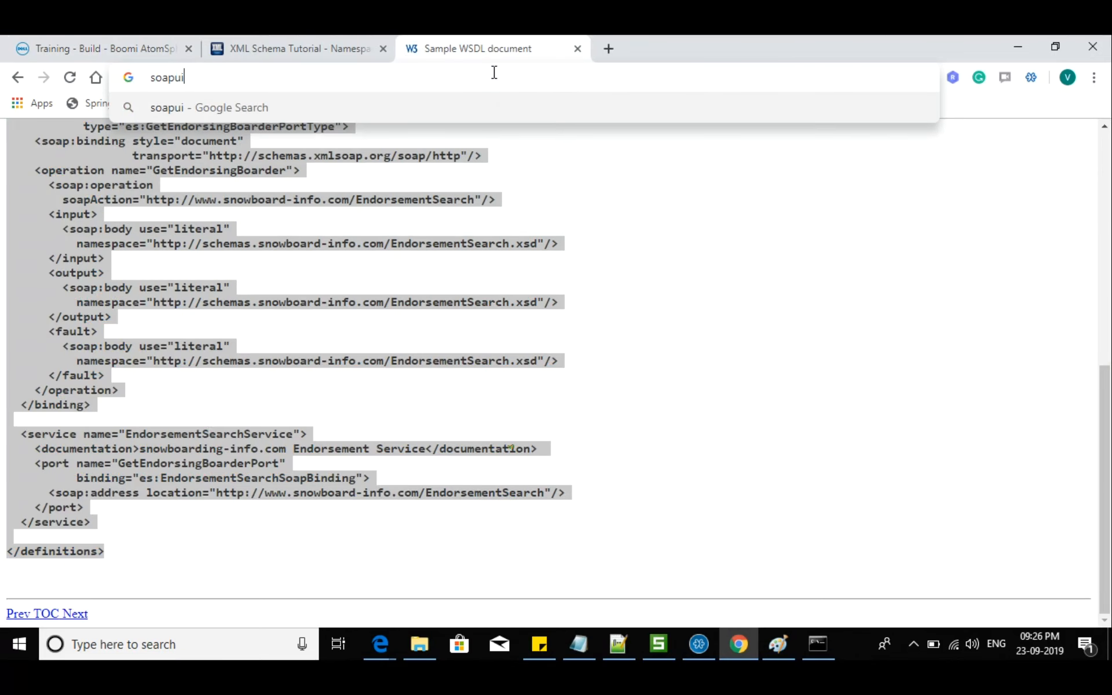
key(Return)
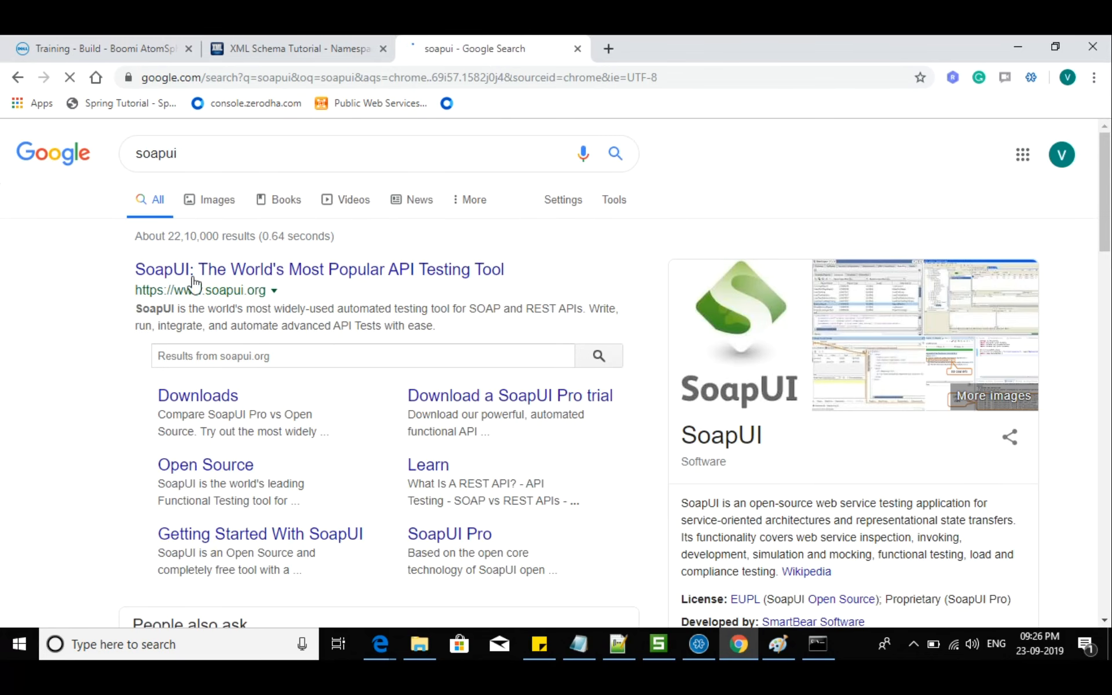
click(160, 41)
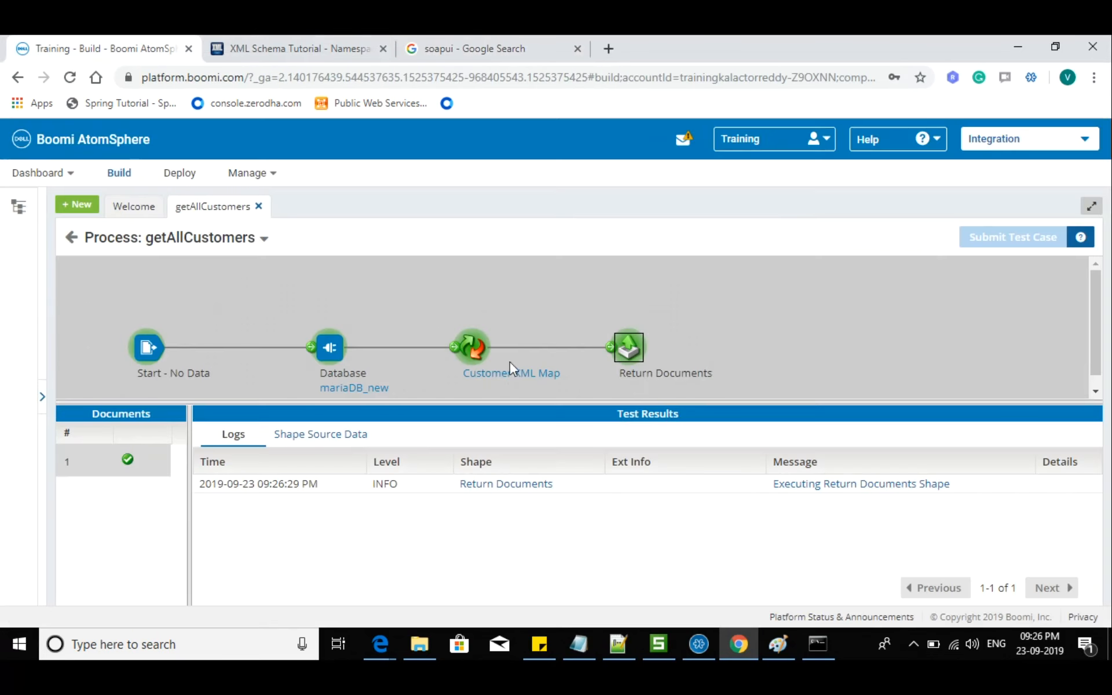
- Examine the source document of the Return Documents shape in the Document Viewer and close it
click(343, 434)
click(205, 484)
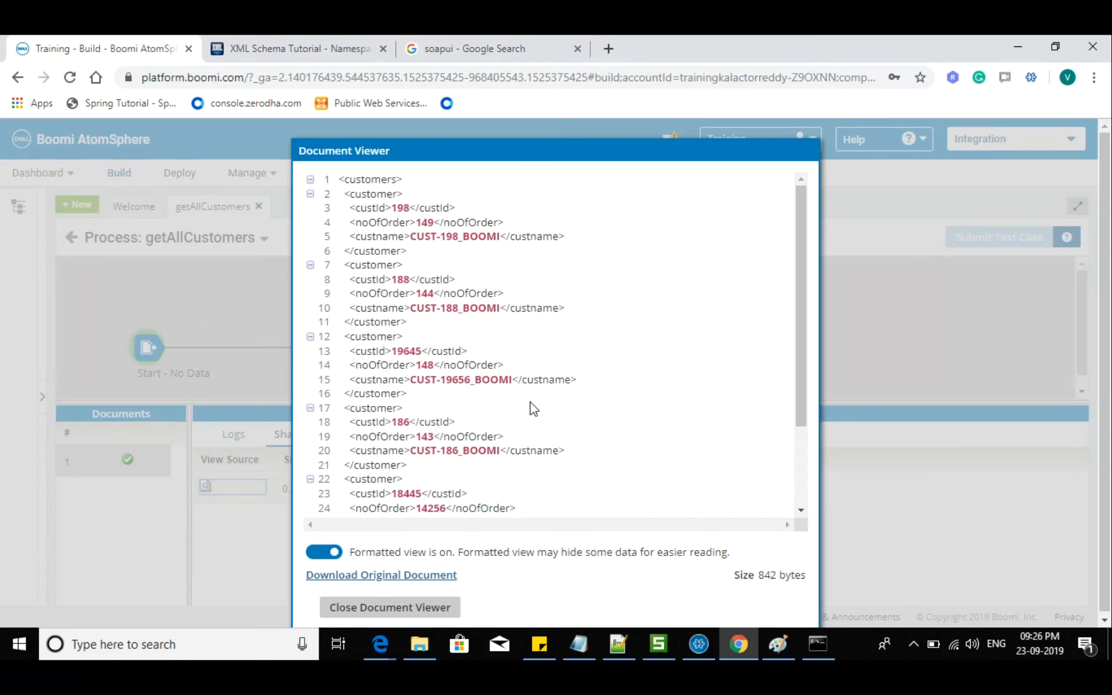
scroll(529, 405, down, 3)
scroll(492, 474, up, 3)
click(405, 604)
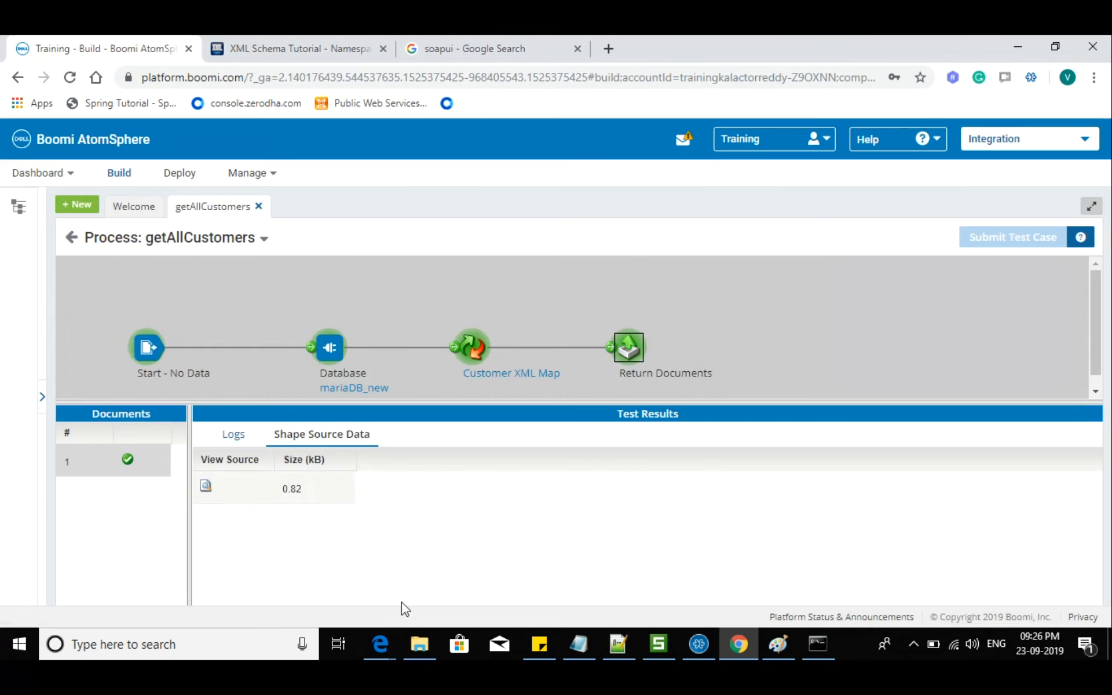
- Leave the test view, change the Start shape's type to Connector, and apply the changes recommended for a Listen action
click(71, 240)
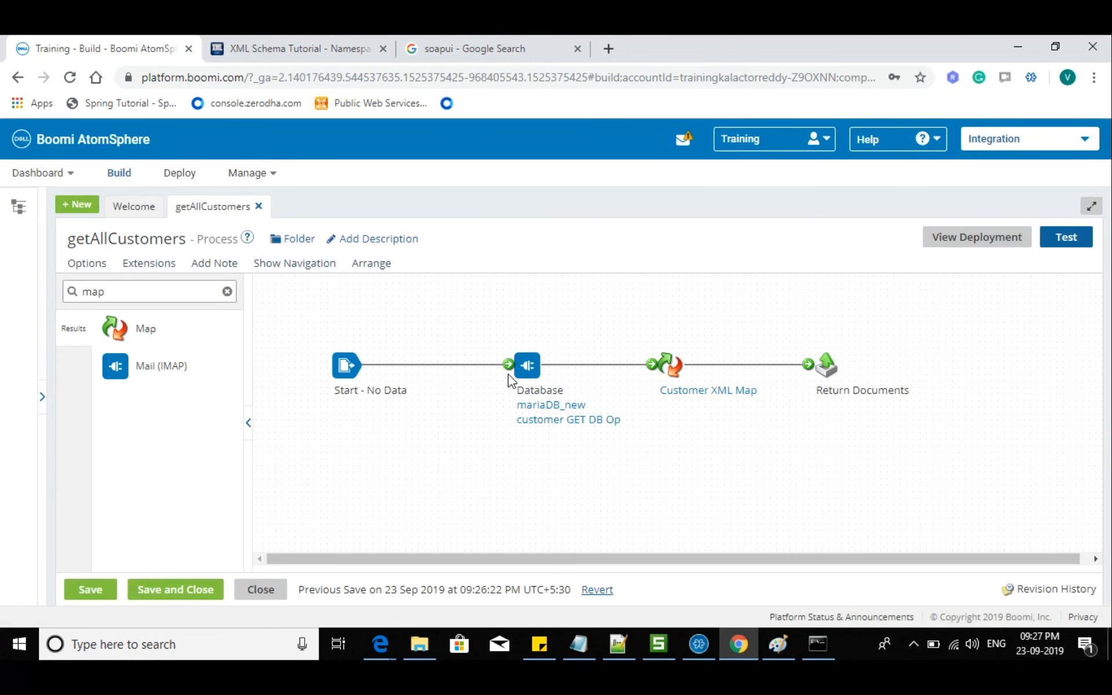
drag(453, 371, 528, 367)
click(343, 364)
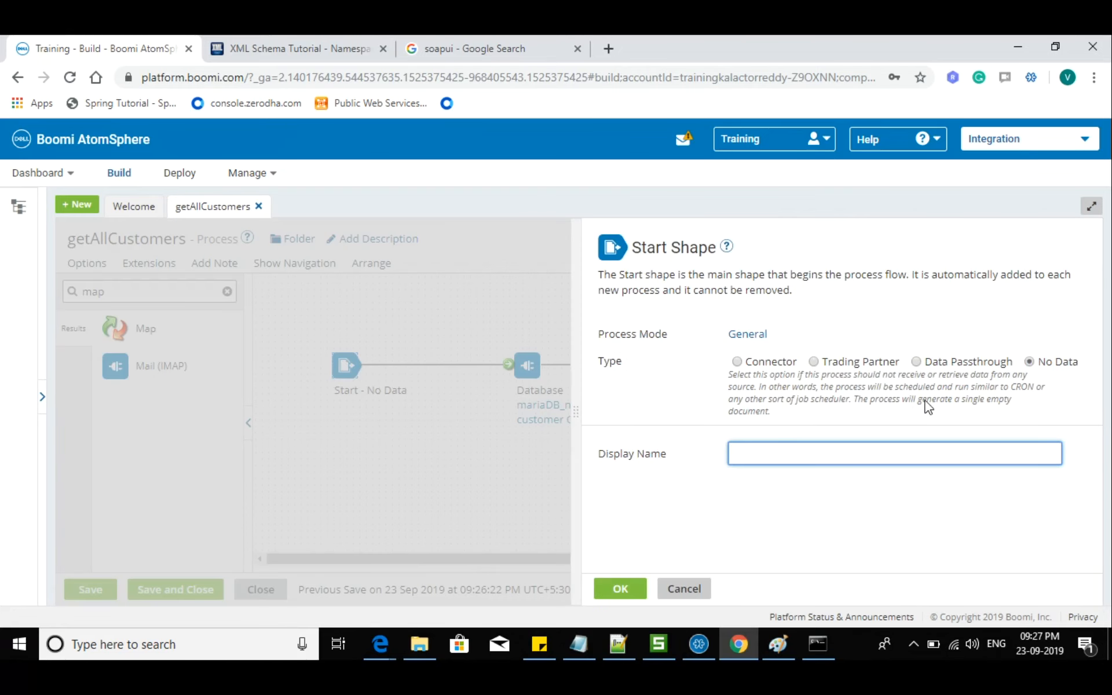
click(738, 362)
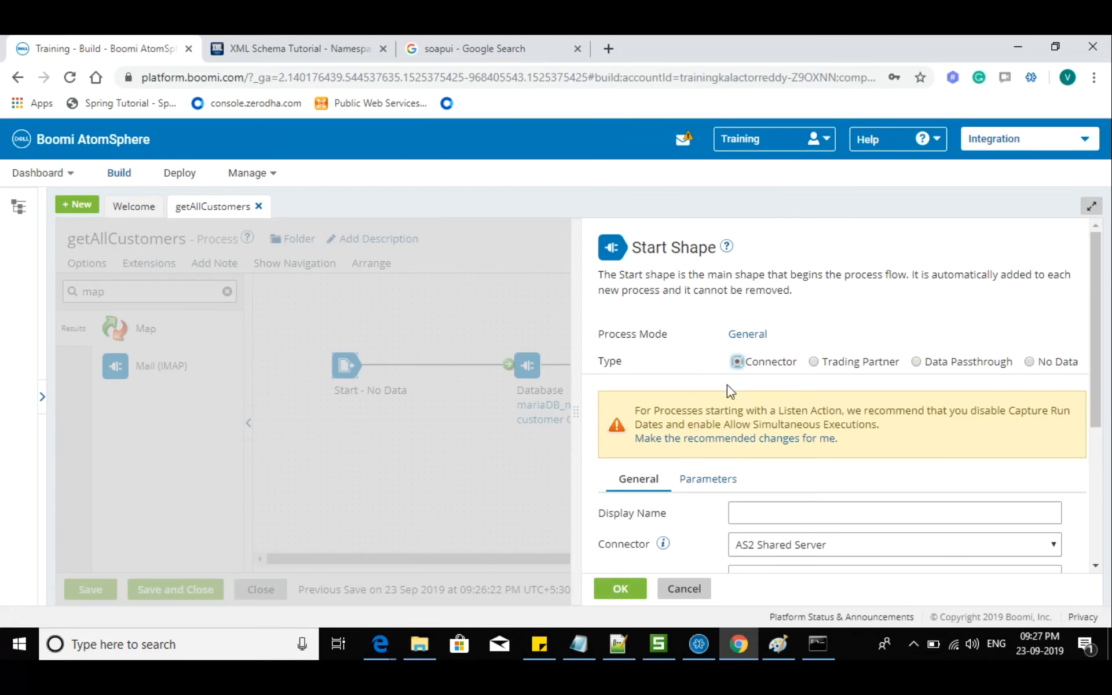
click(753, 439)
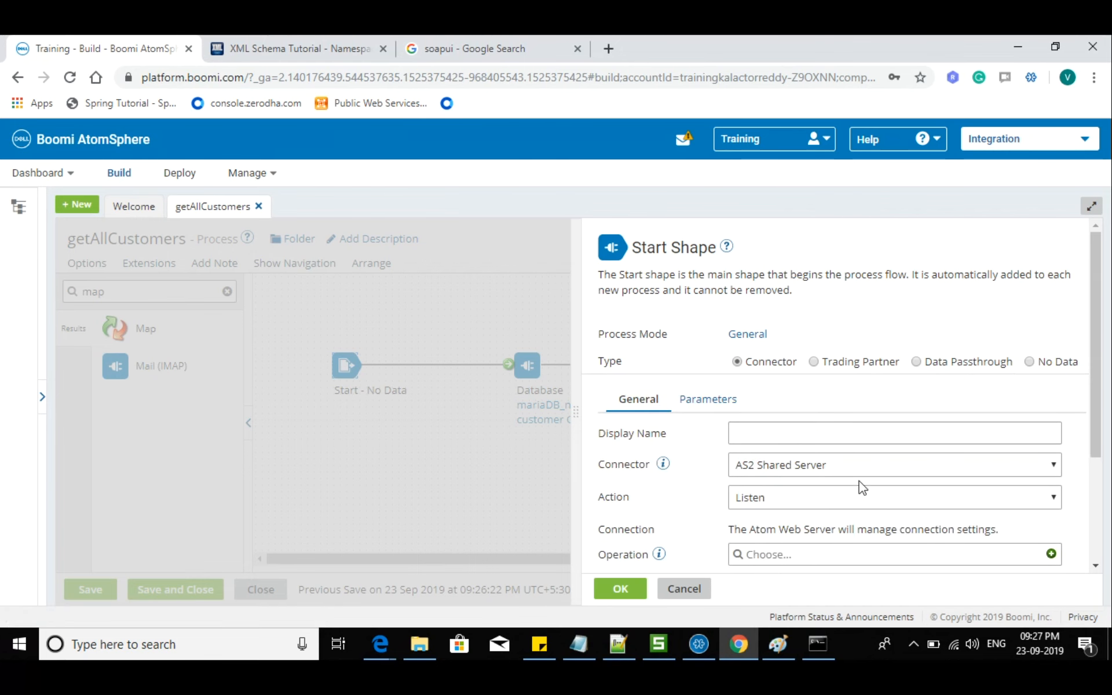
- Set the Start shape's connector to Web Services Server
click(834, 466)
text(se)
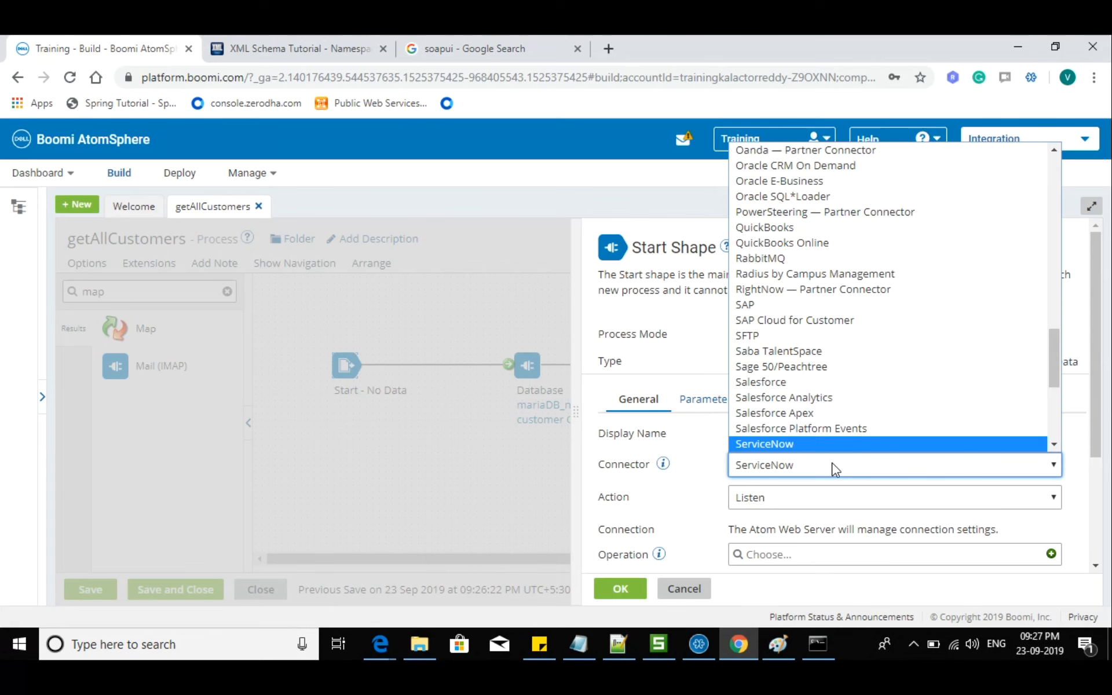
text(w)
key(Down)
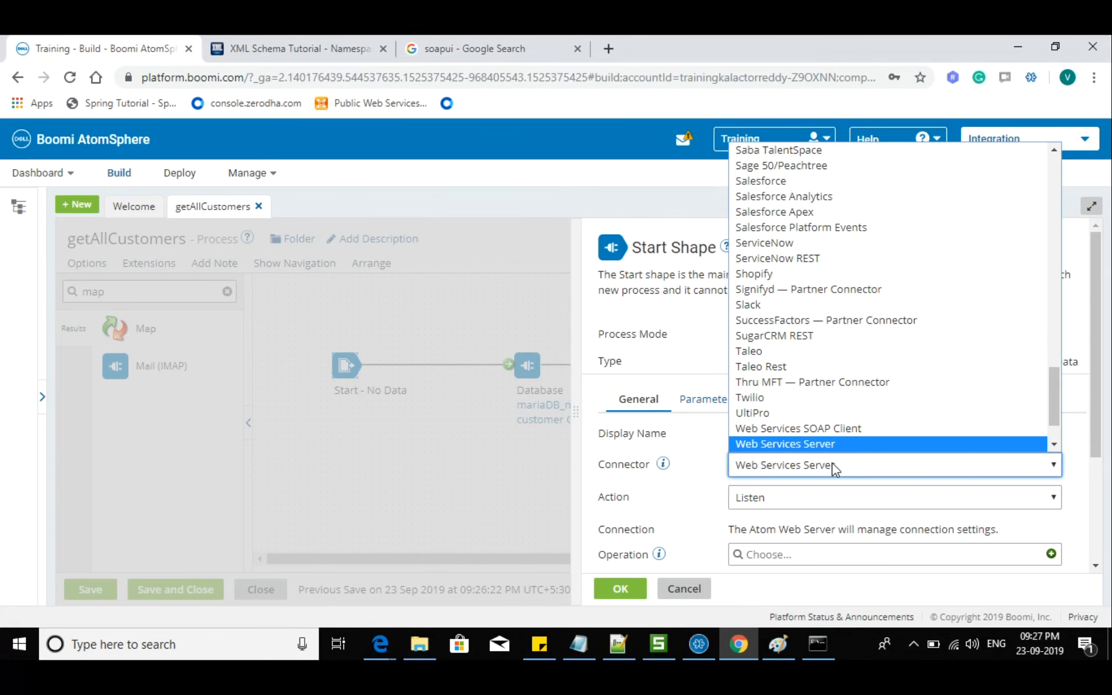
key(Return)
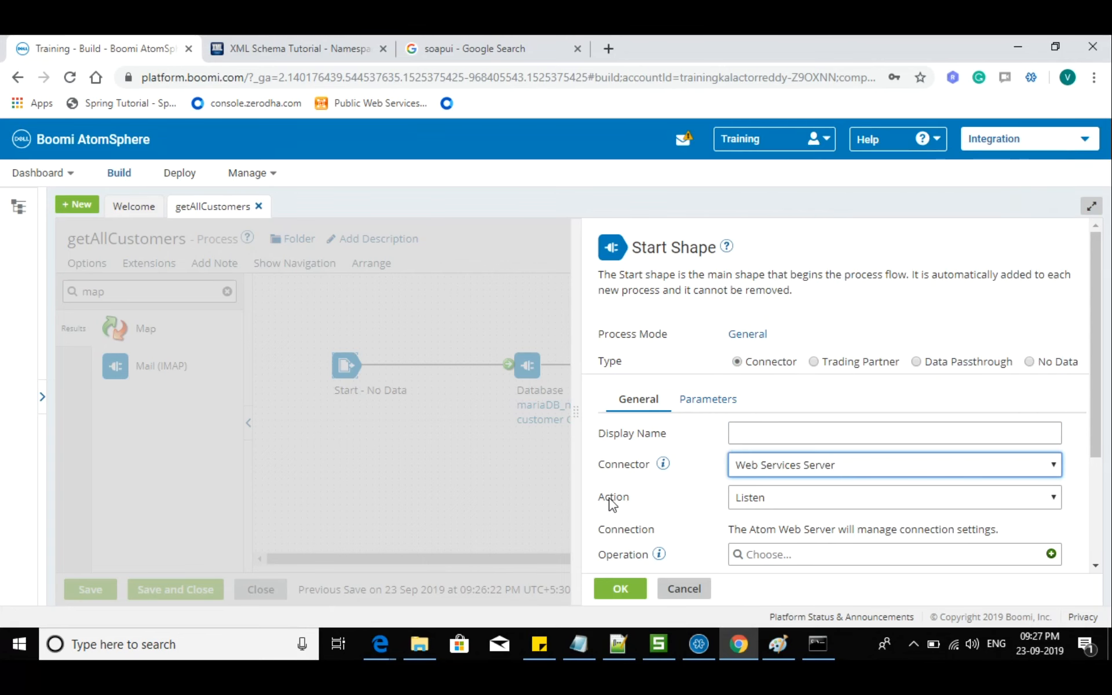
- Examine the Action and Connection settings of the Start shape's Web Services Server connector
drag(613, 496, 760, 494)
scroll(757, 487, down, 2)
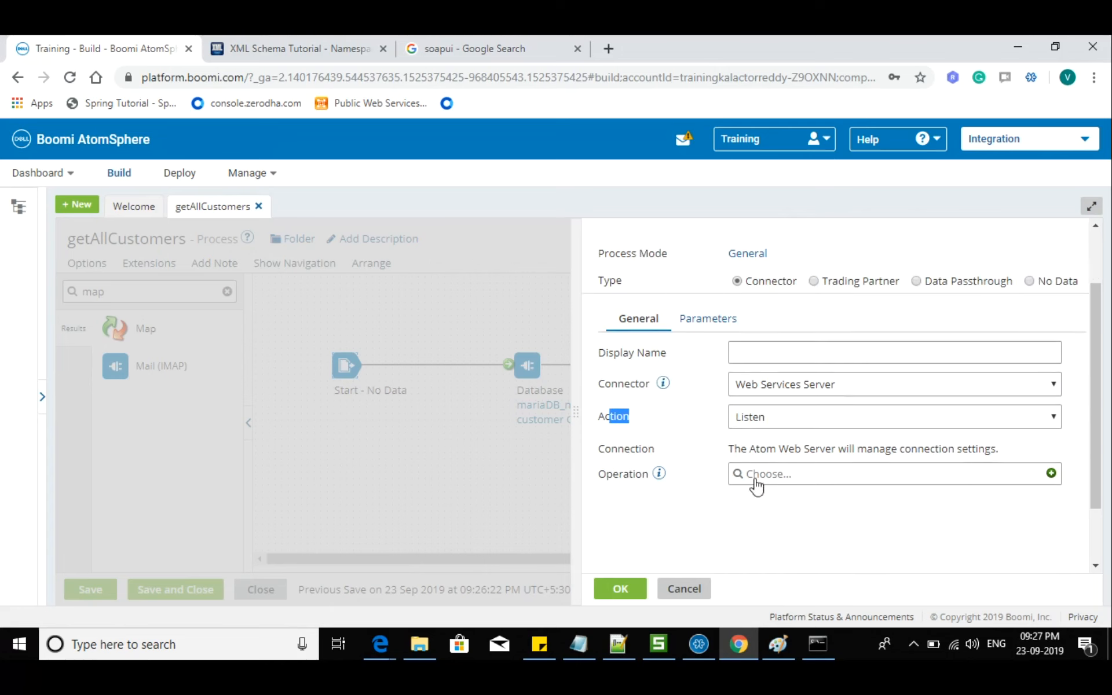
click(741, 423)
click(690, 418)
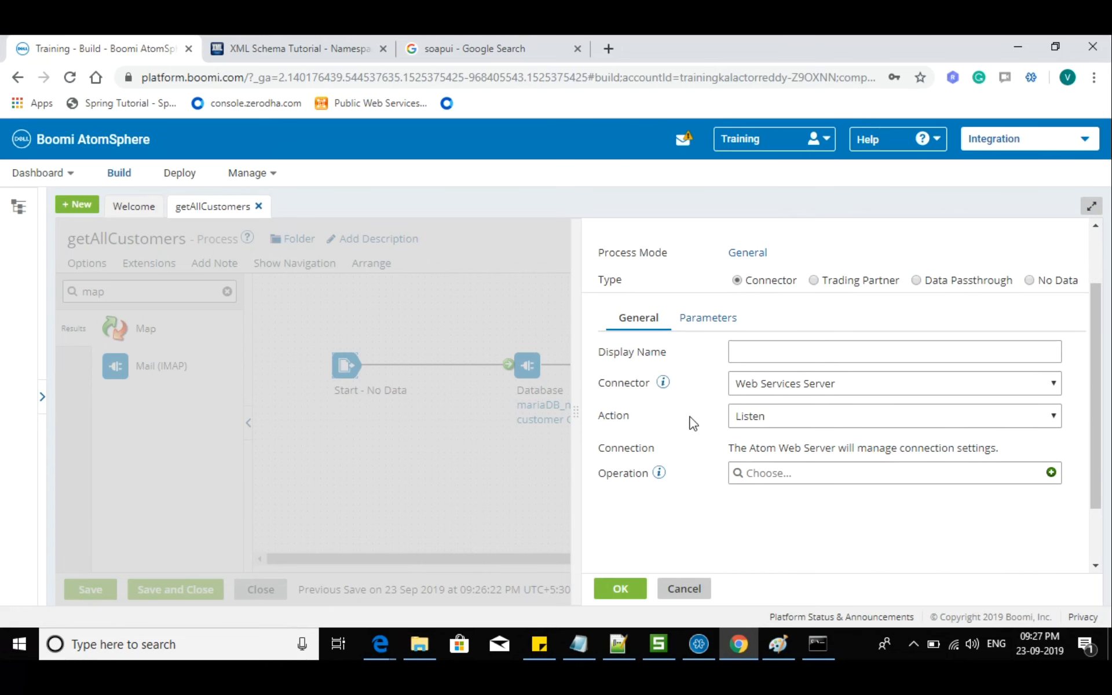
click(750, 416)
click(681, 420)
drag(599, 415, 626, 427)
click(626, 427)
drag(750, 447, 995, 457)
mouse_move(275, 174)
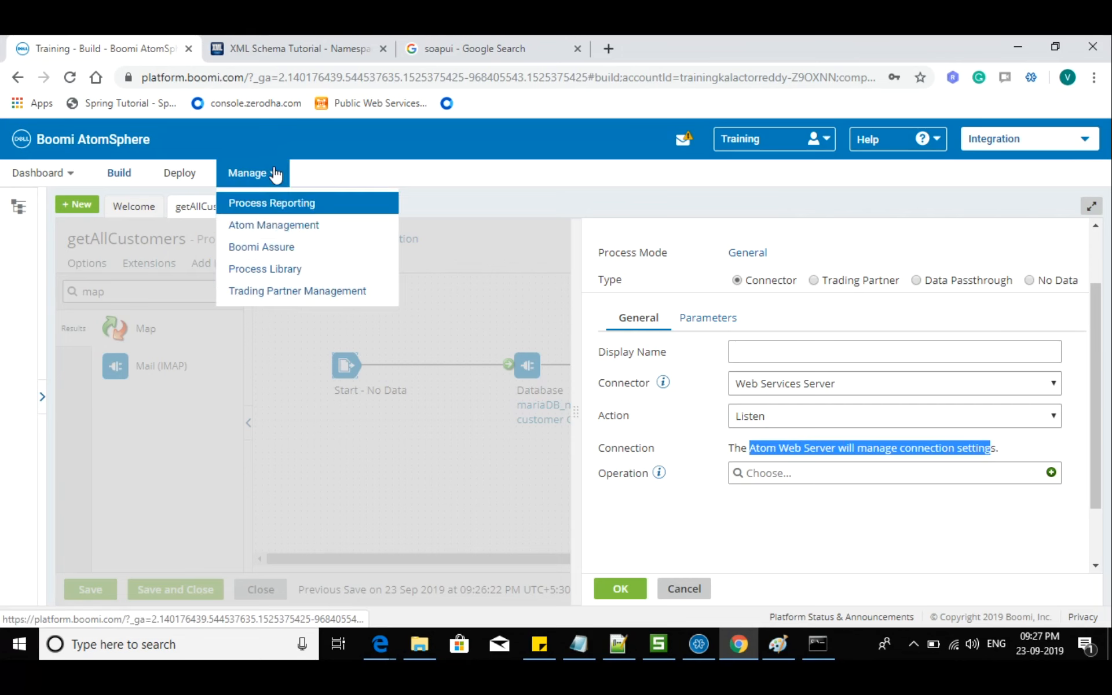
click(717, 514)
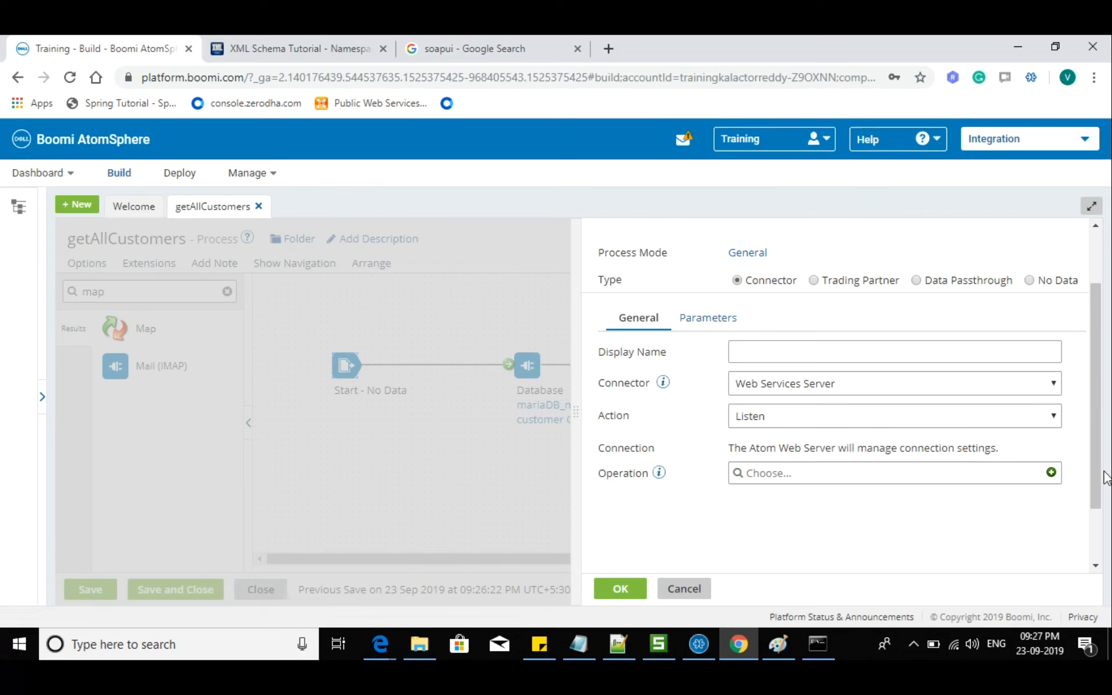
- Create a new operation for the connector and consult the operation name and its messages in the sample WSDL in Notepad++
click(1052, 474)
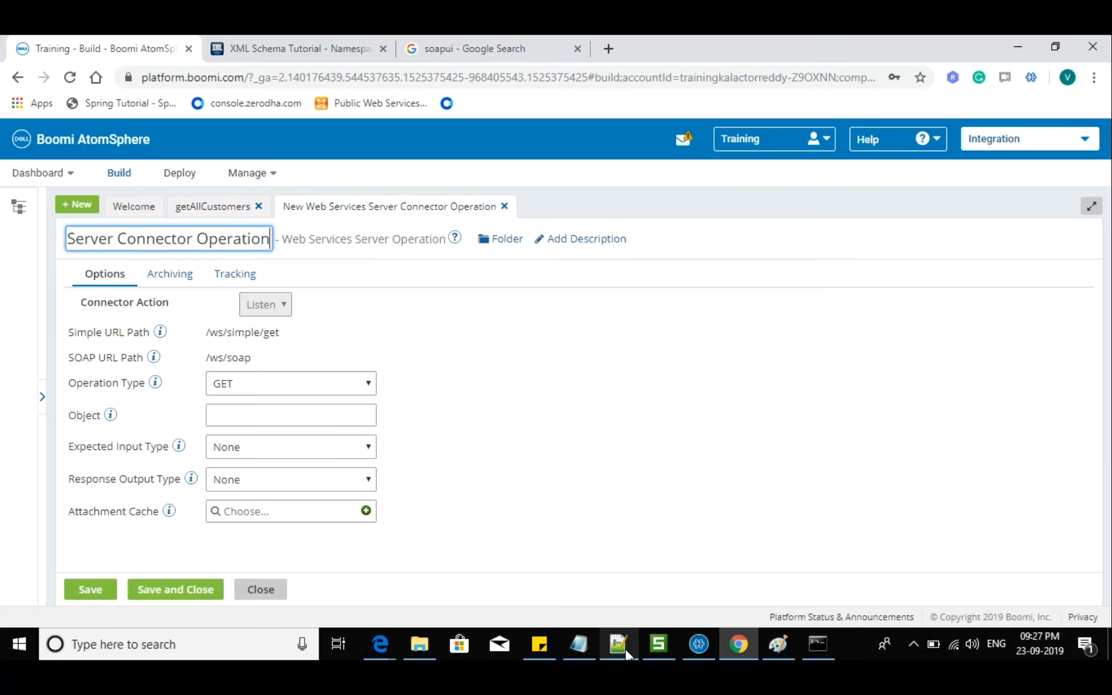
click(626, 652)
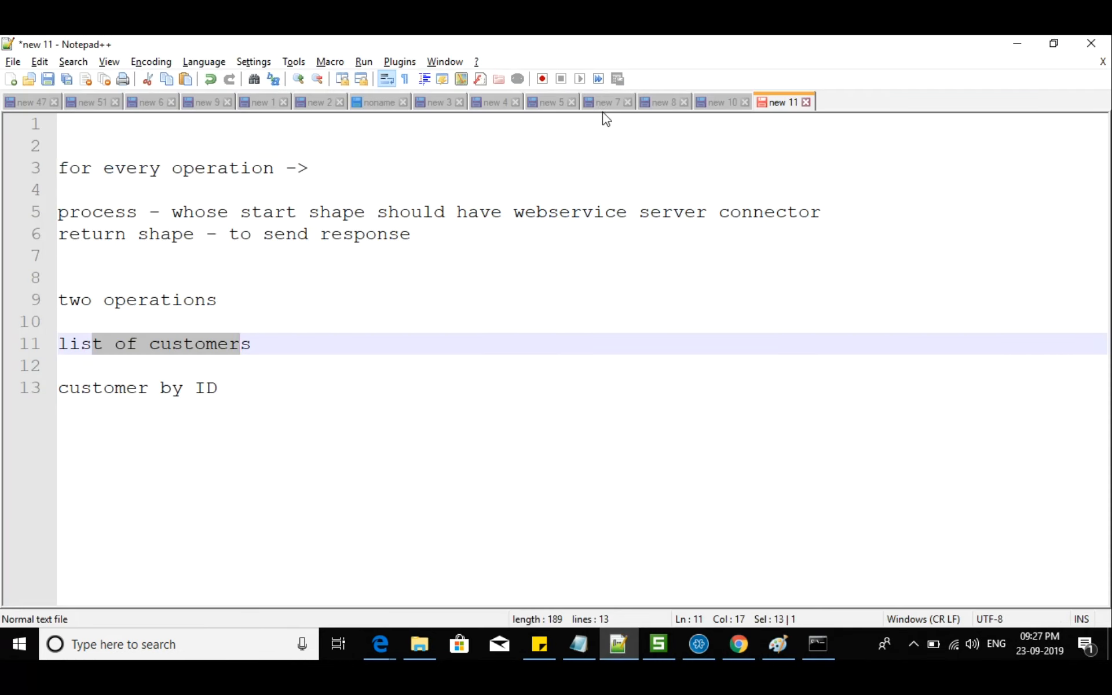
click(677, 99)
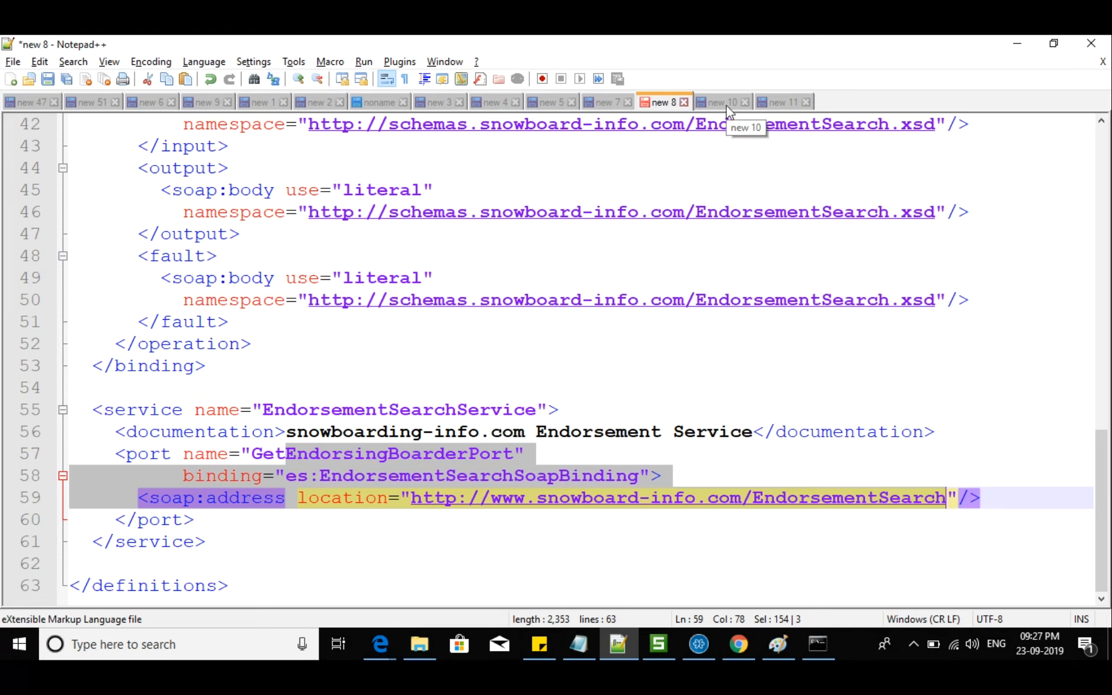
scroll(259, 356, up, 2)
scroll(258, 359, up, 6)
drag(149, 322, 684, 322)
drag(161, 346, 423, 366)
key(alt+Tab)
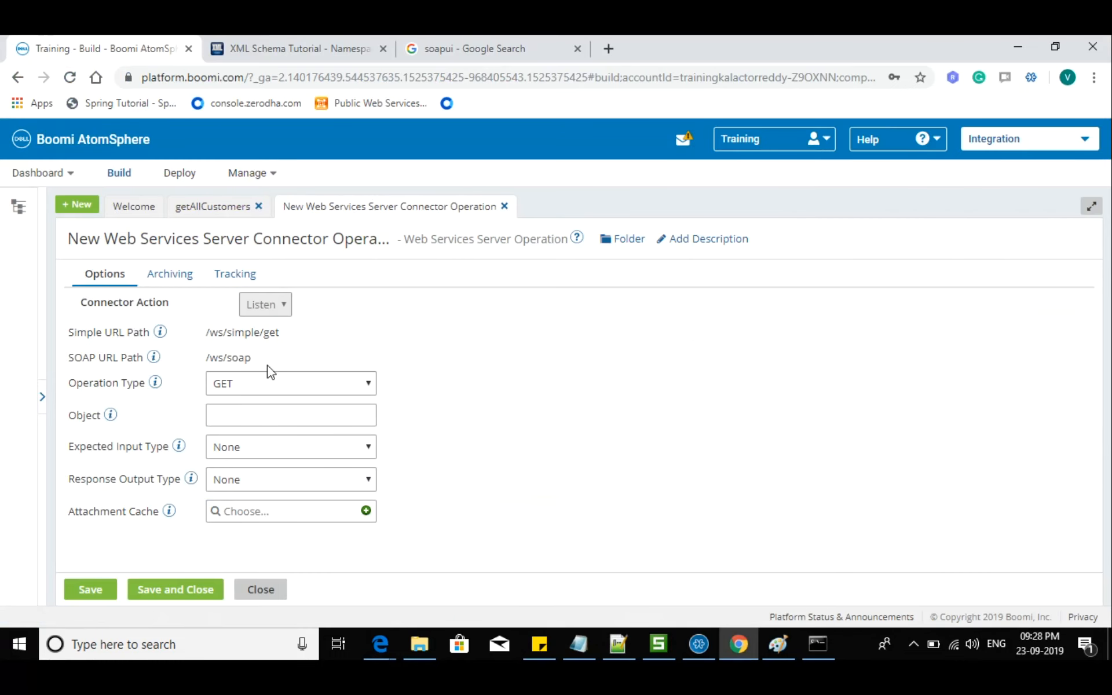
key(alt+Tab)
double_click(365, 300)
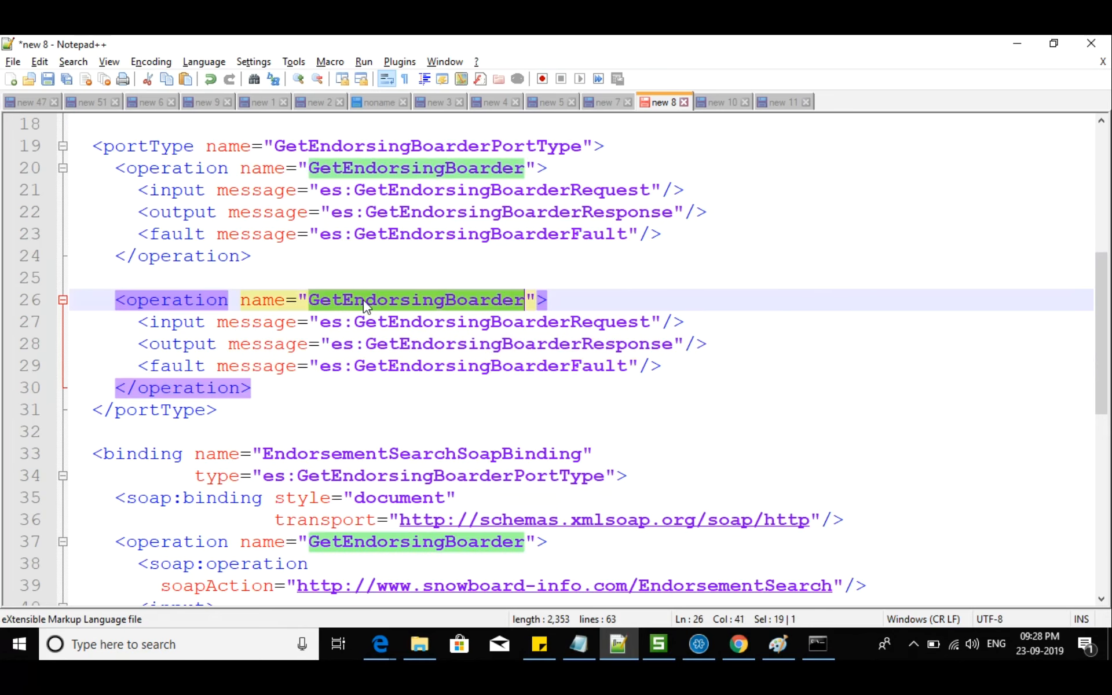
- Switch back to Boomi and set the operation's object to allCustomers, with None as the expected input type
key(alt+Tab)
click(234, 416)
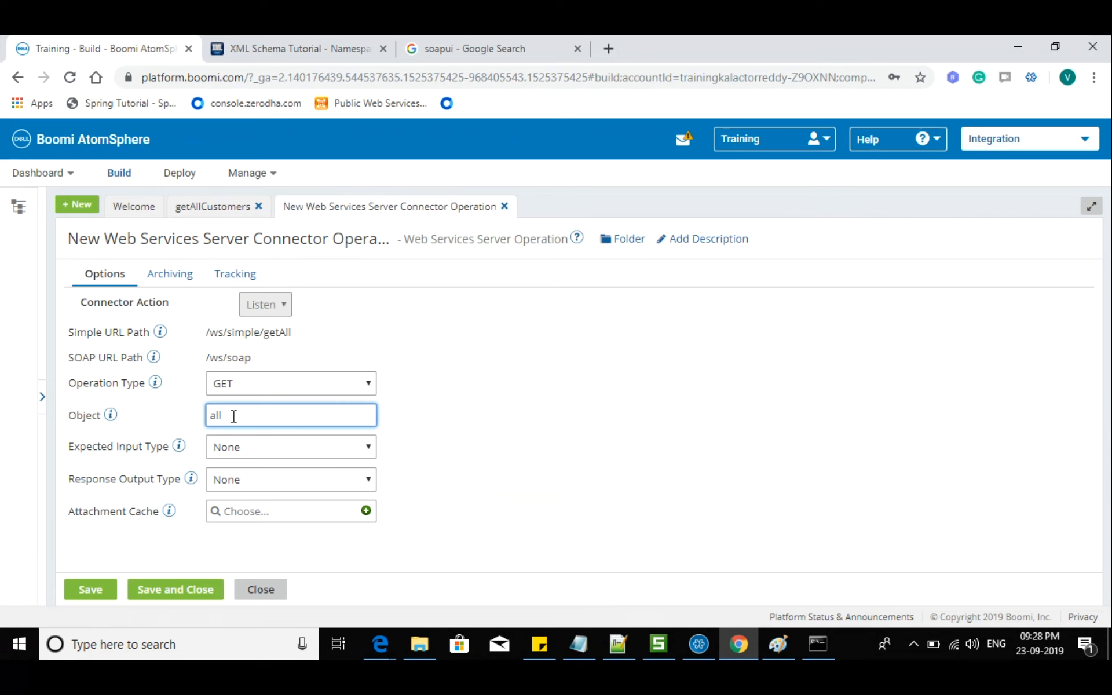
text(allCustomers)
click(240, 454)
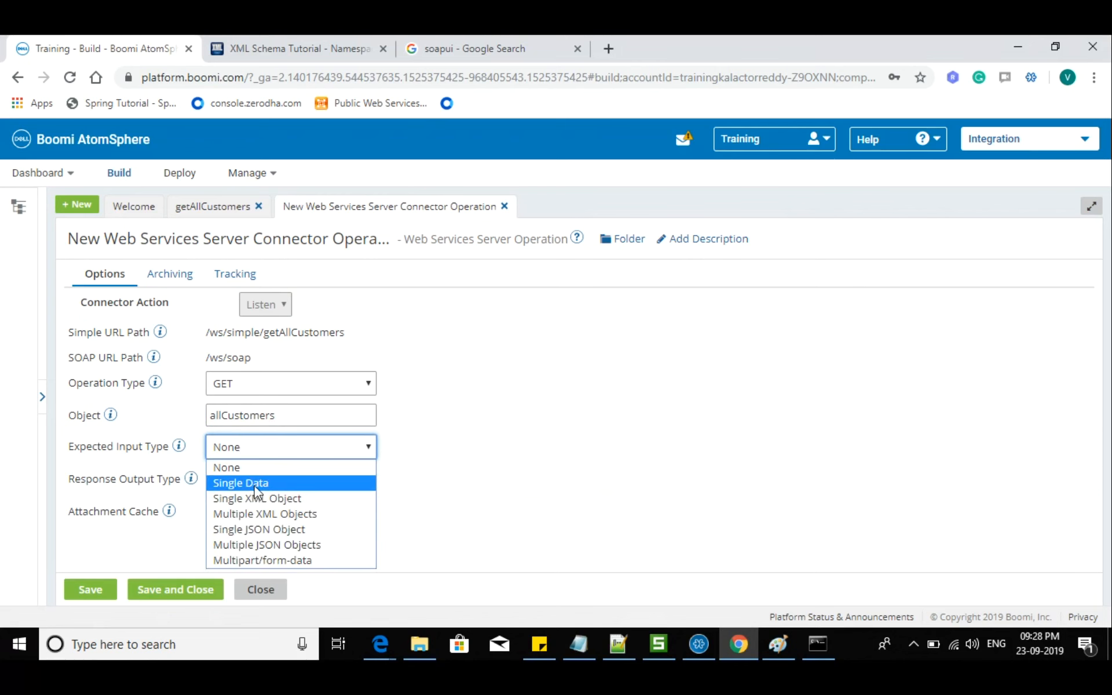
click(451, 487)
- Set the response output type to Single XML Object, assign the Demo folder's customer XML Profile as response profile, and review that profile
click(260, 488)
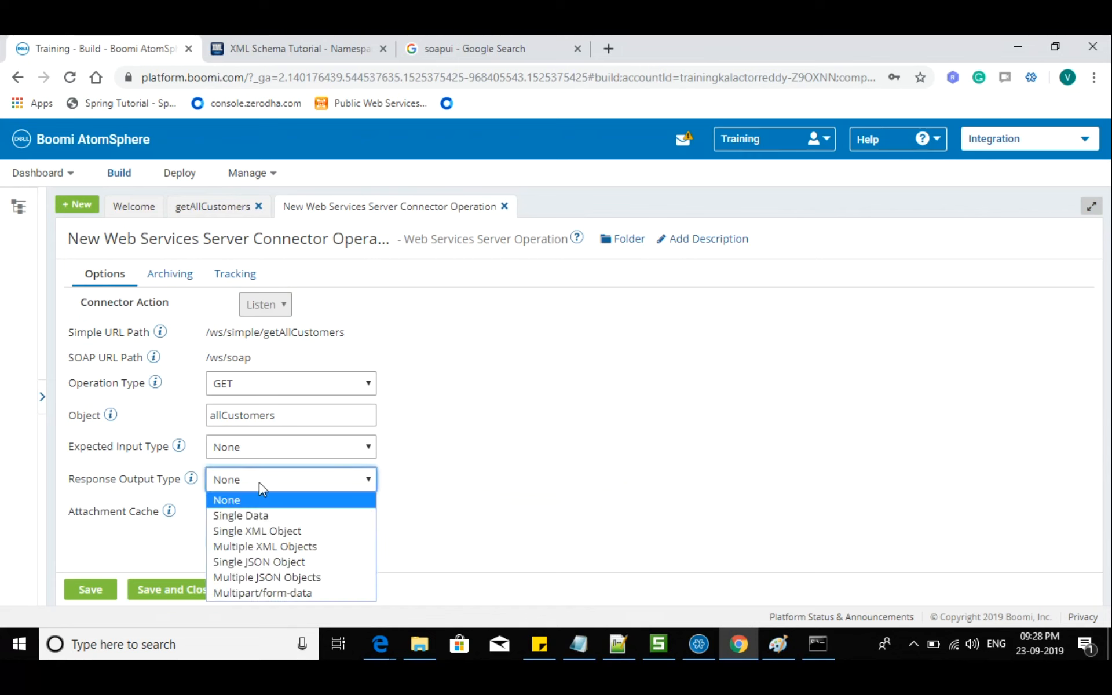
click(242, 530)
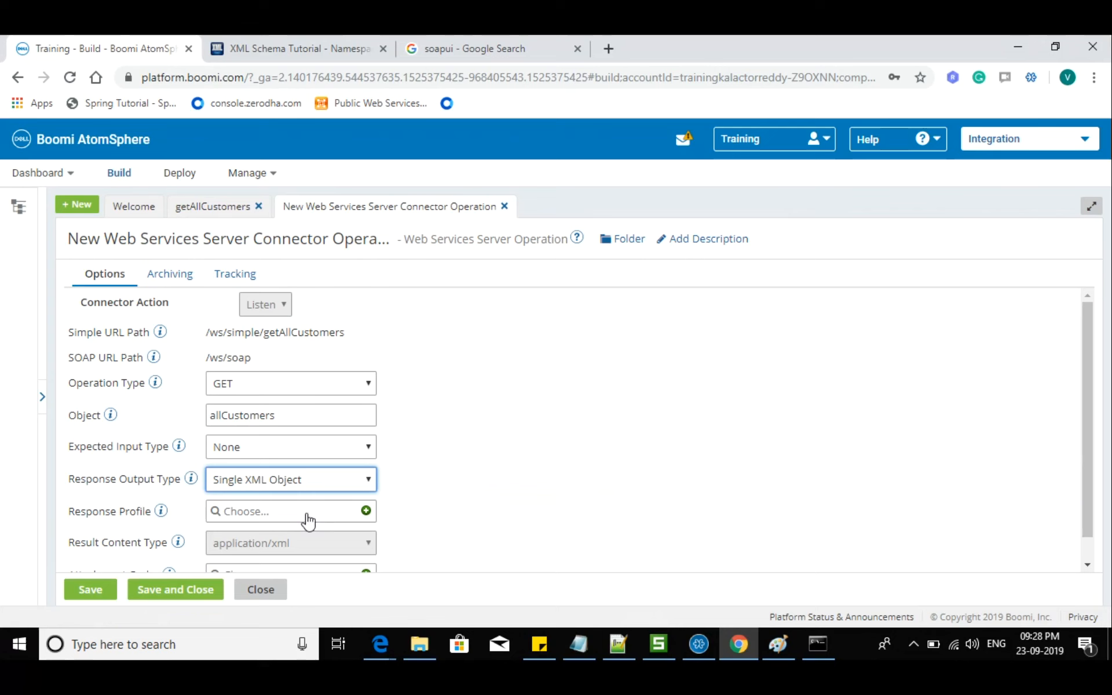
click(274, 518)
click(223, 392)
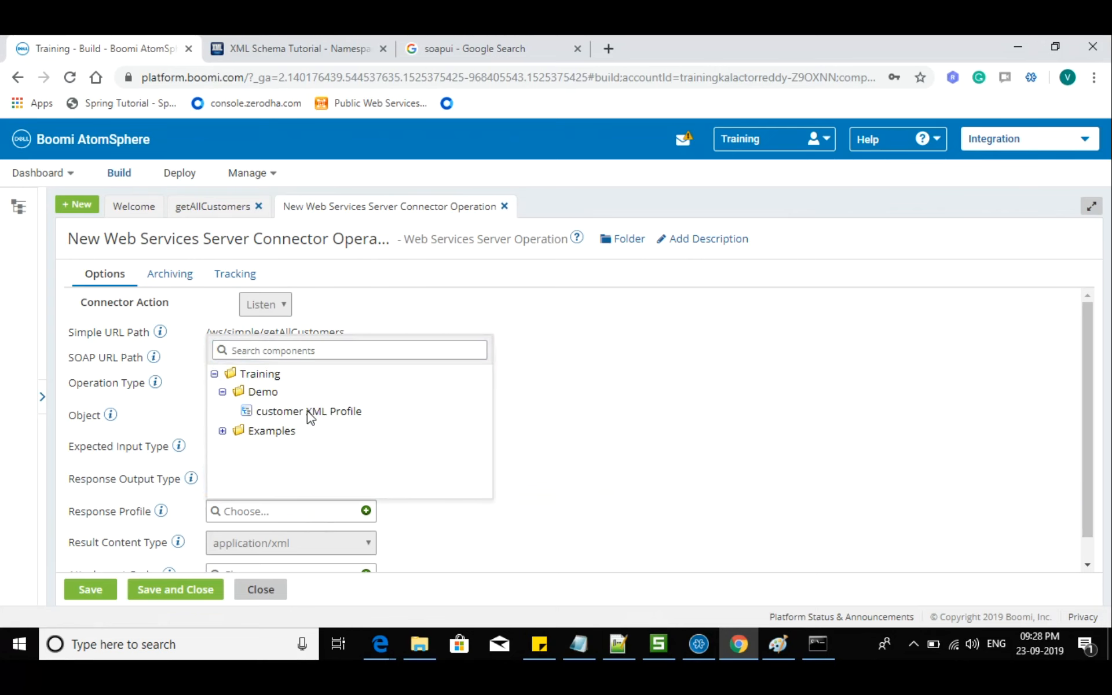
click(305, 413)
click(350, 513)
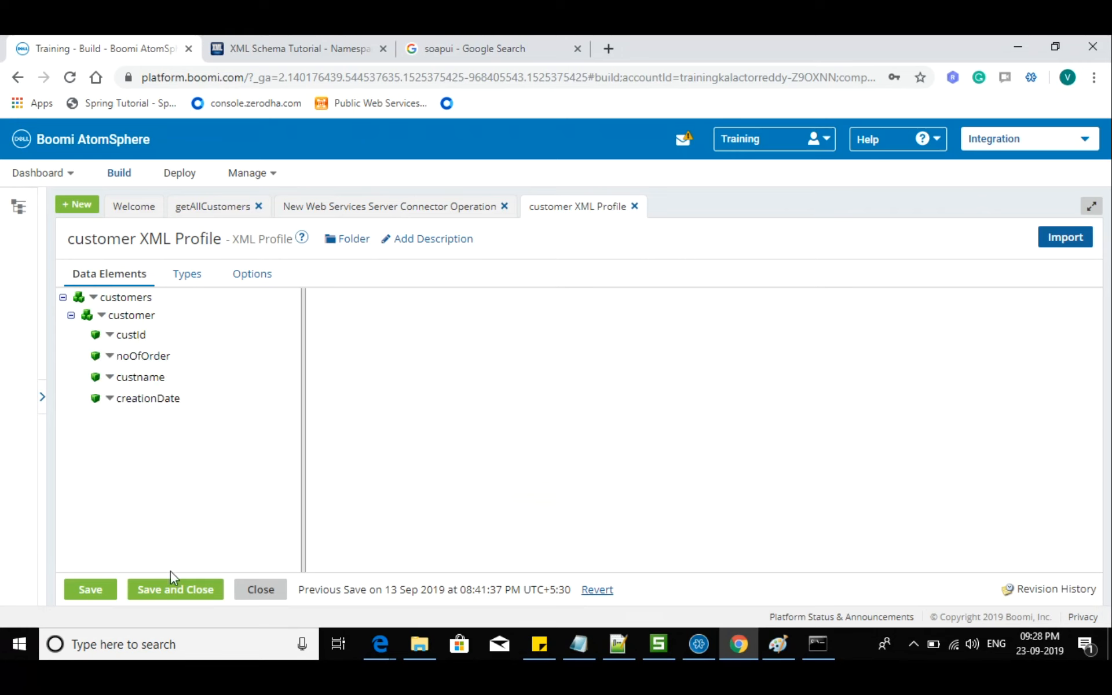
click(171, 588)
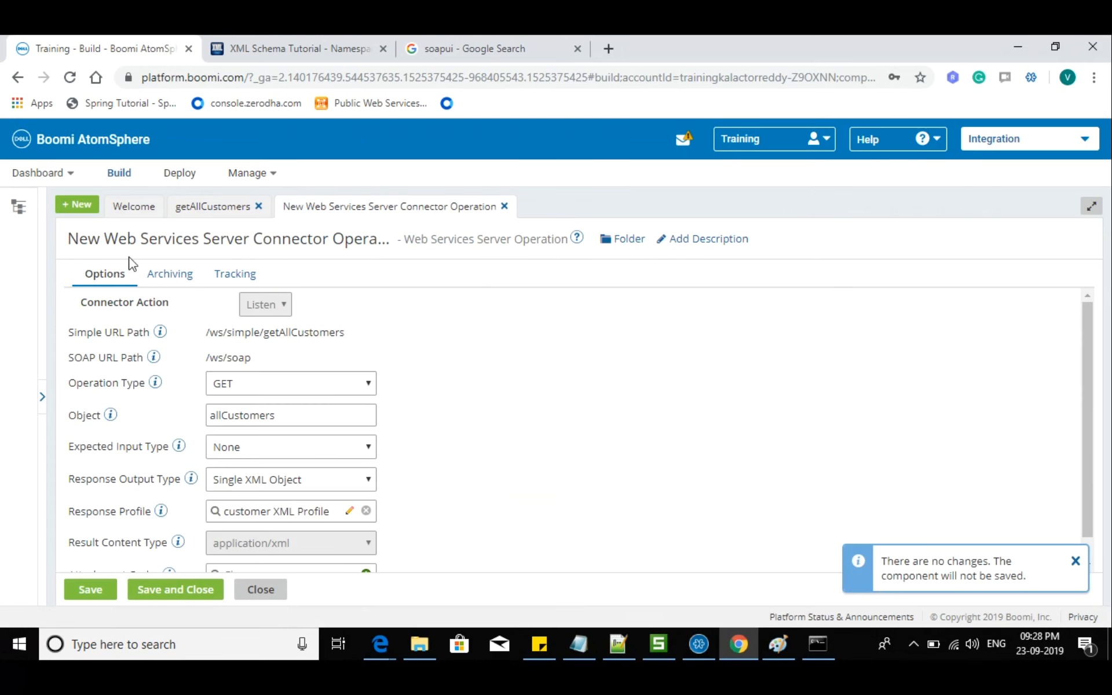
- Name the new operation getAllCustomers WSSC Op, save it, and save the getAllCustomers process with this operation on its Start shape
click(196, 243)
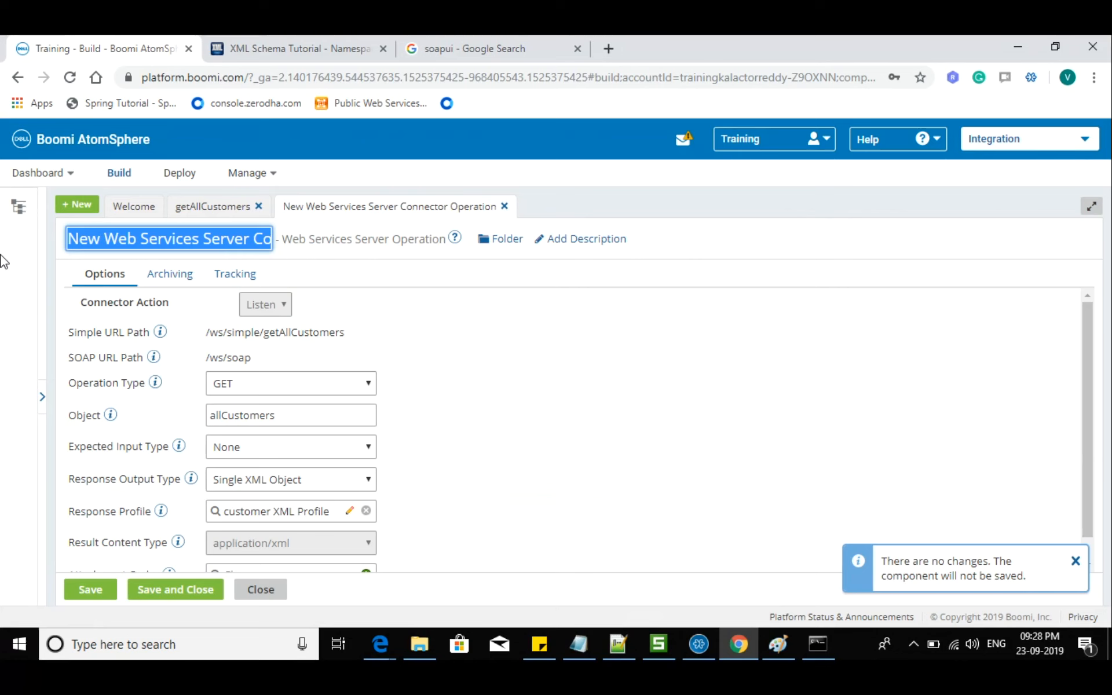
text(getAllCus)
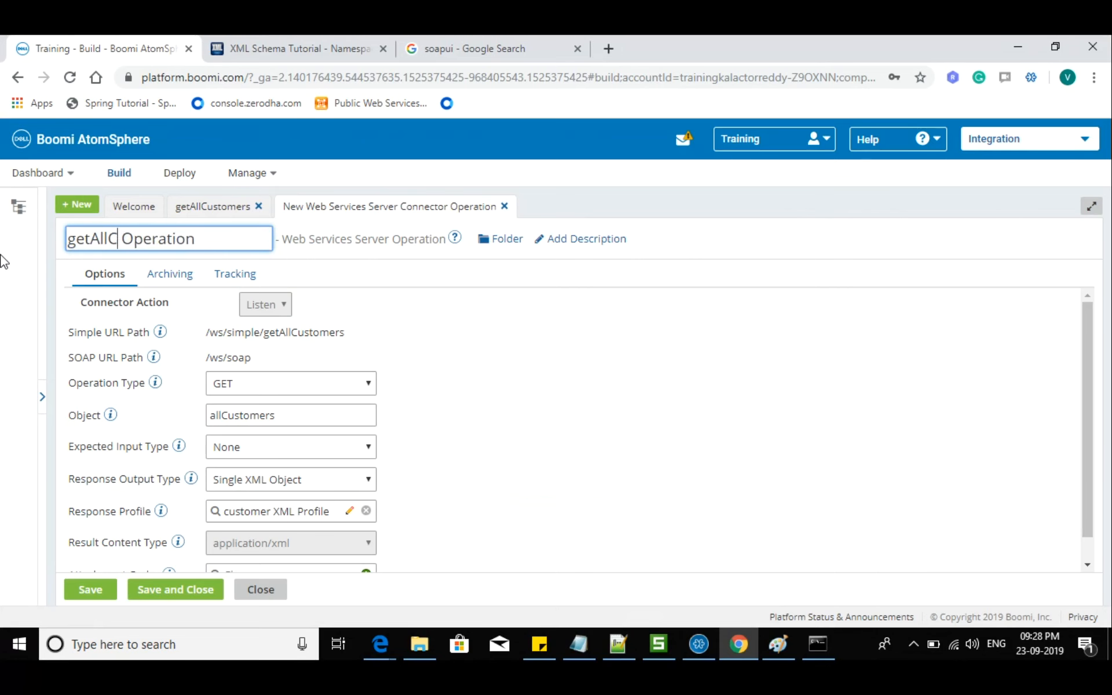
text(tomers W)
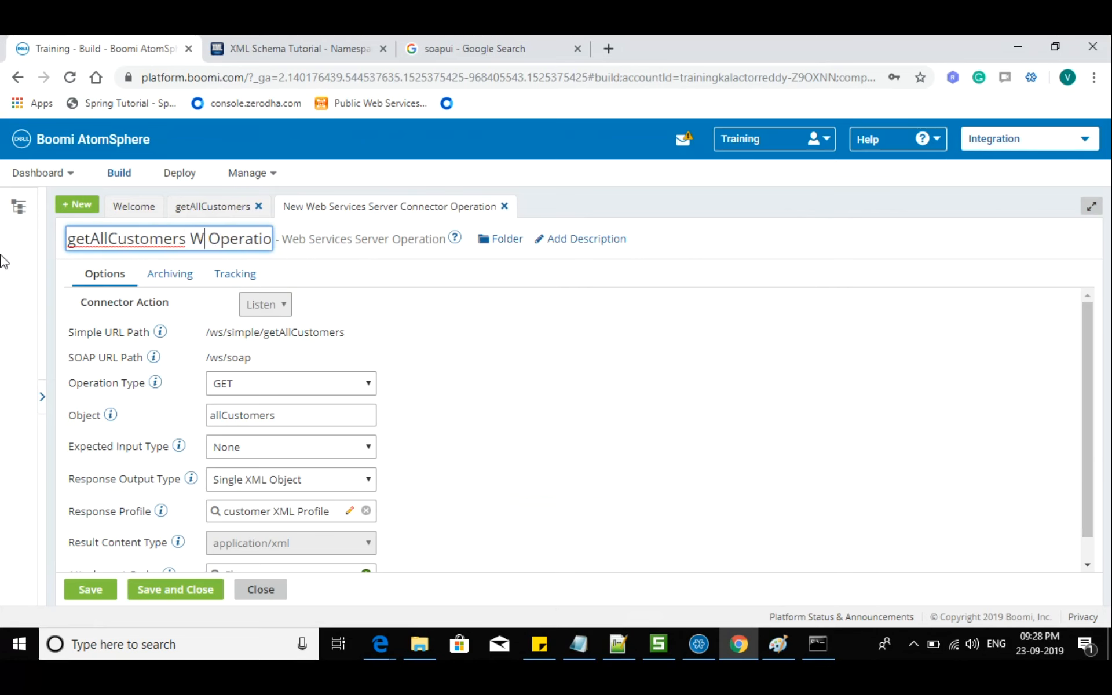
text(SSC)
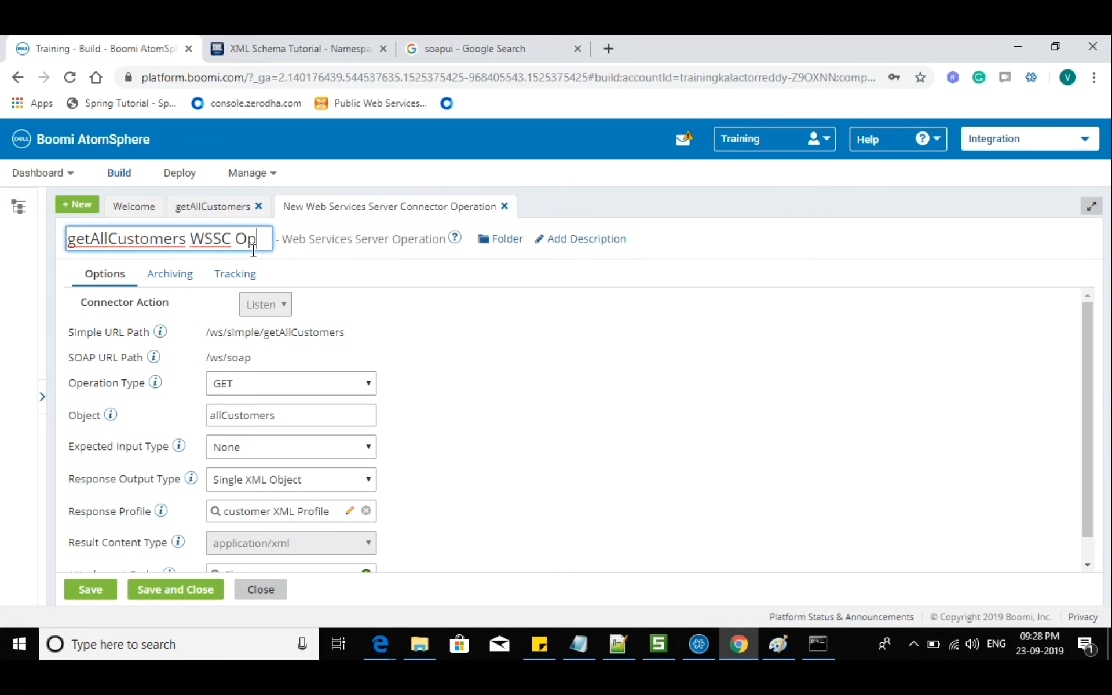
double_click(325, 332)
click(173, 591)
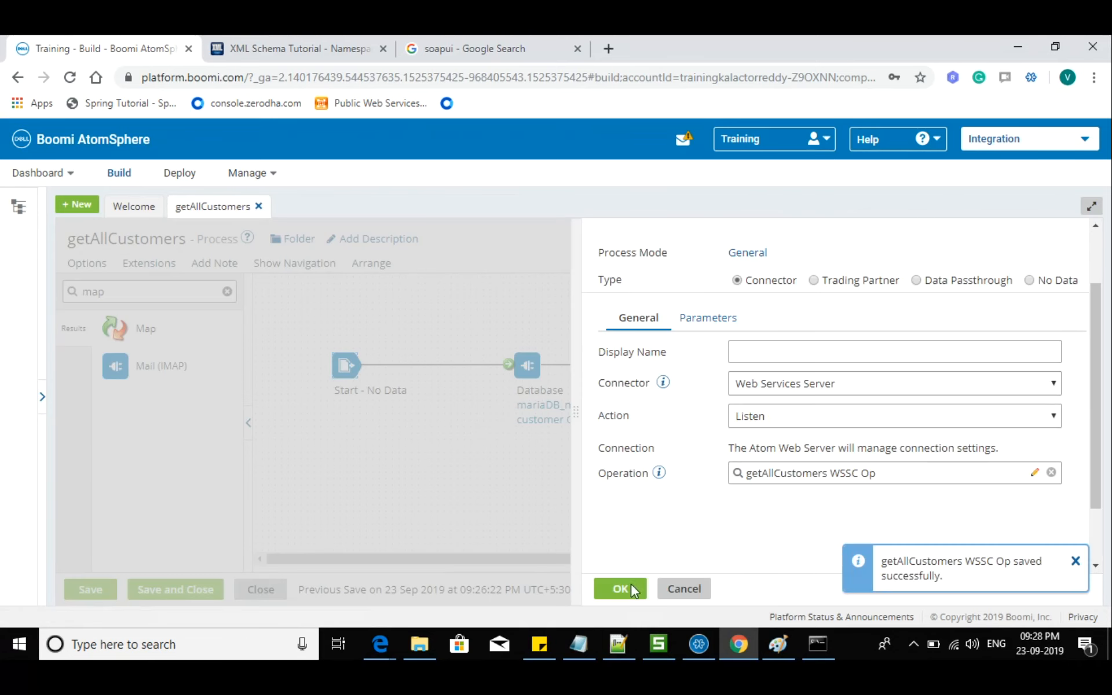
click(693, 589)
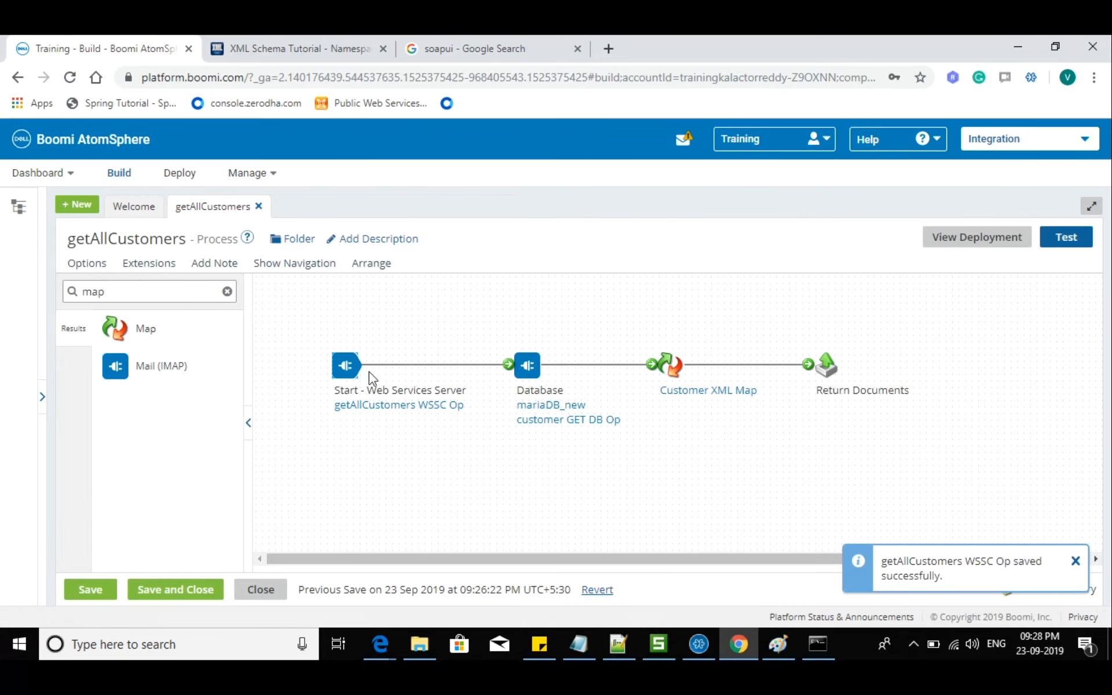
click(88, 596)
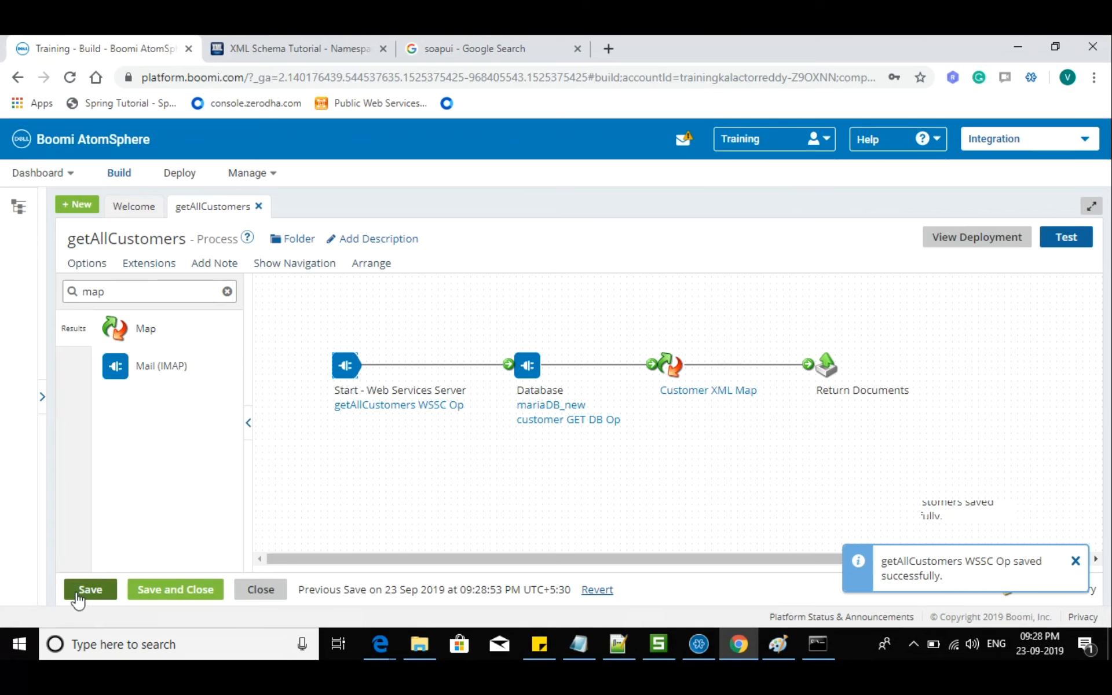
- Try to run the getAllCustomers process in Test Mode
click(1082, 240)
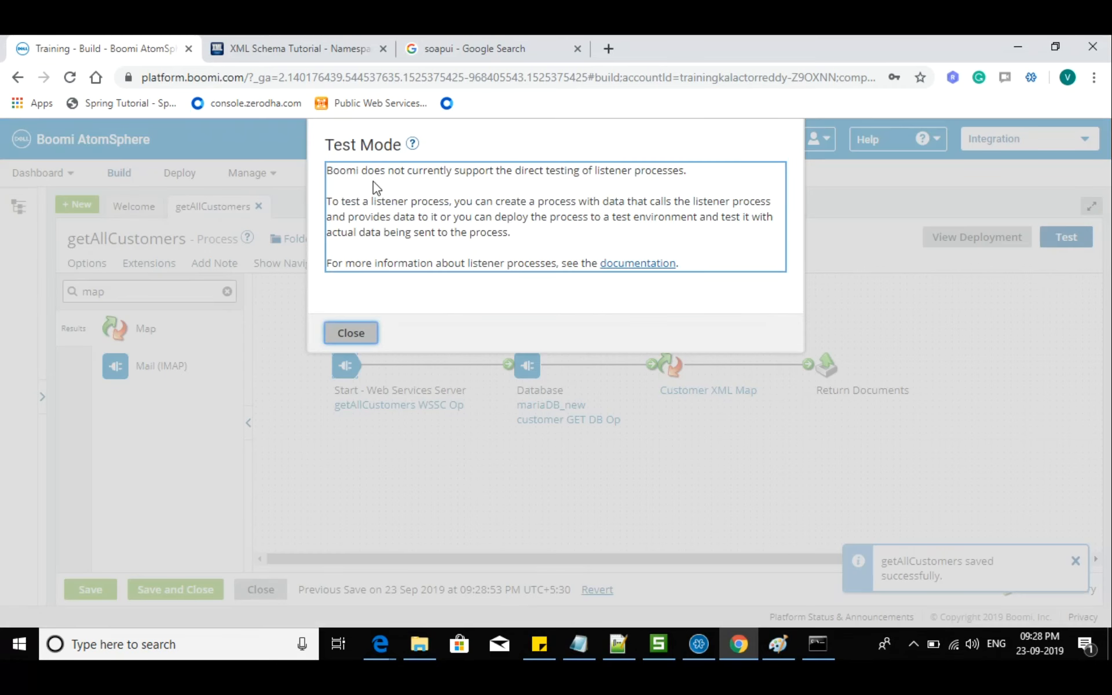
drag(344, 170, 688, 171)
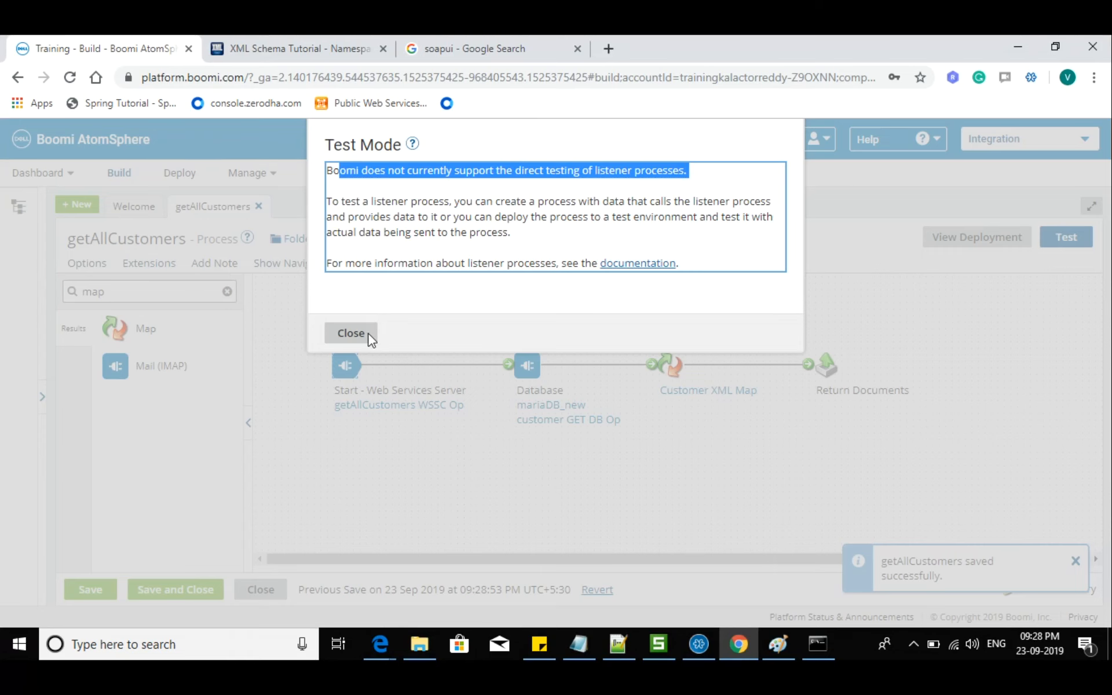
click(365, 336)
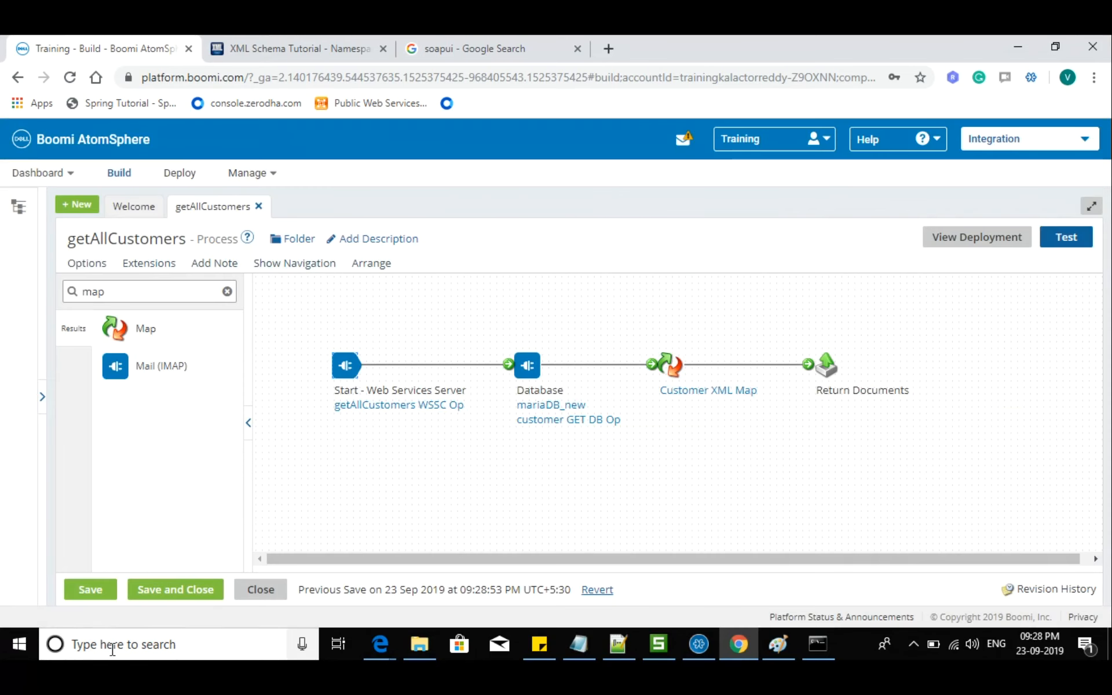
- Attach and deploy the getAllCustomers process to the Dev environment without a comment
click(967, 249)
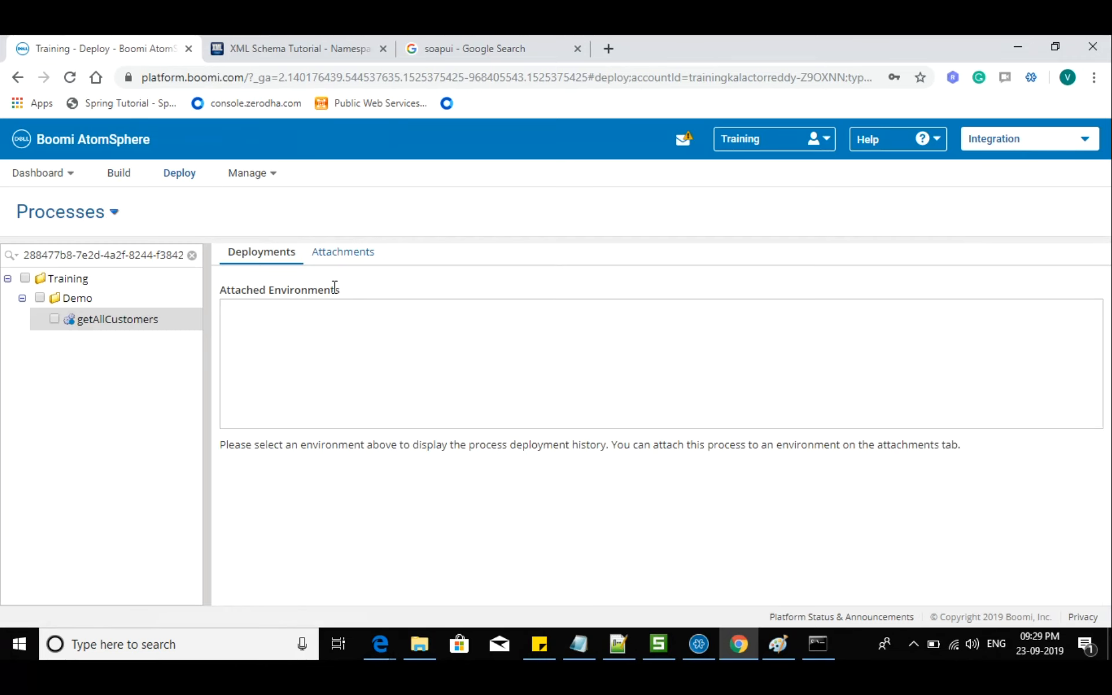
click(54, 318)
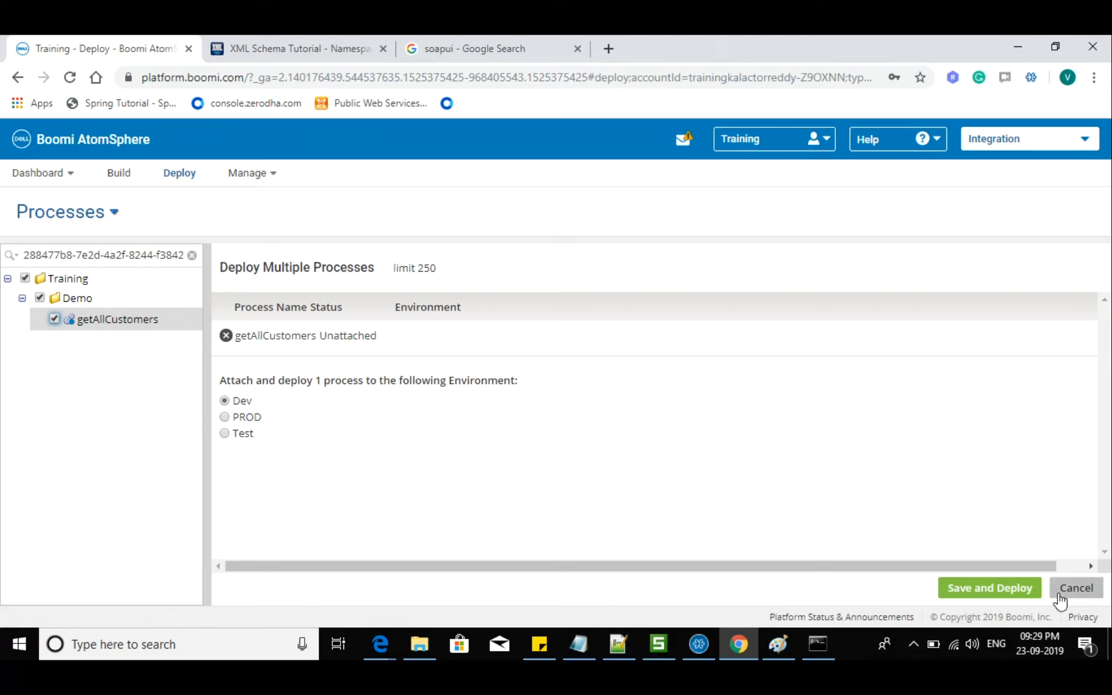
click(1008, 597)
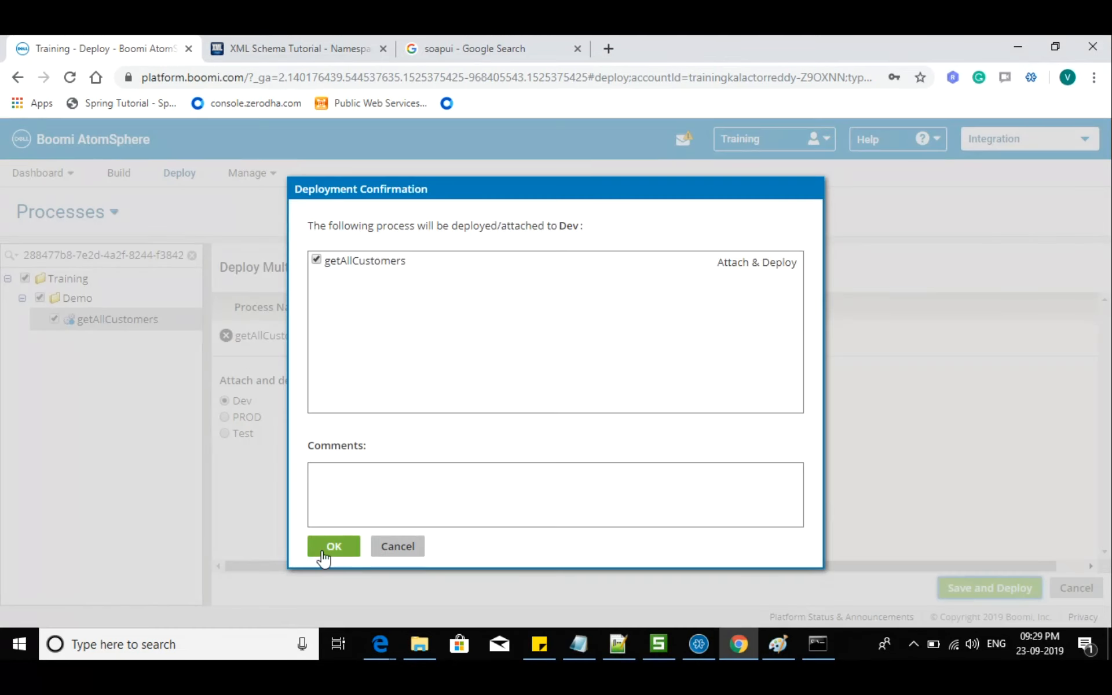
click(325, 546)
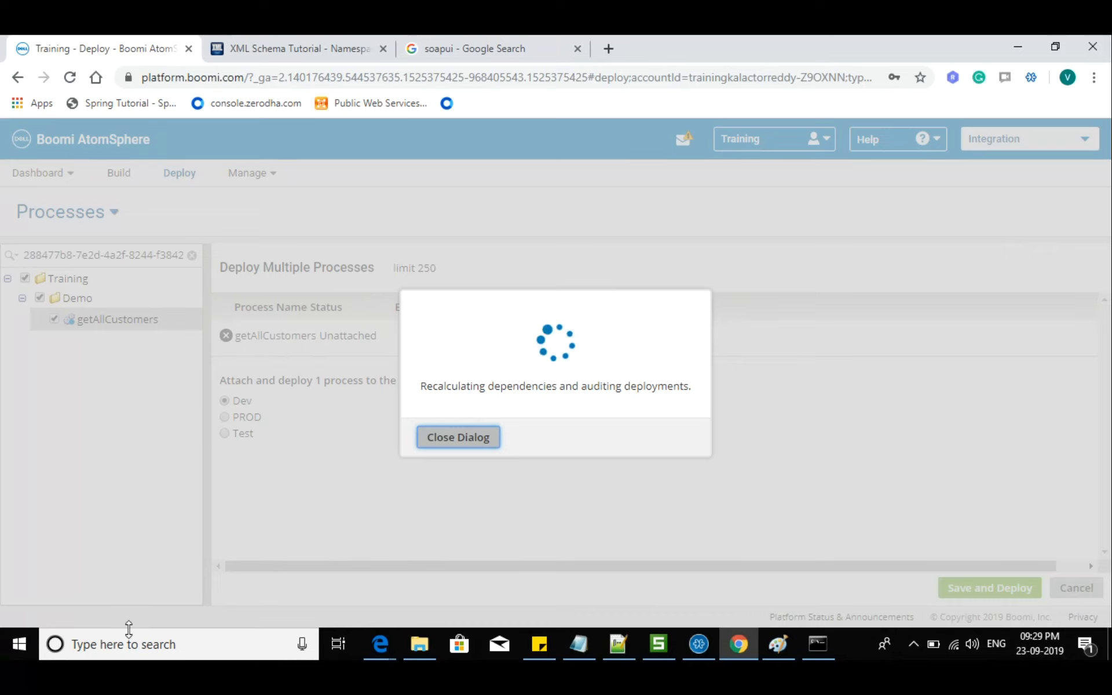
click(91, 652)
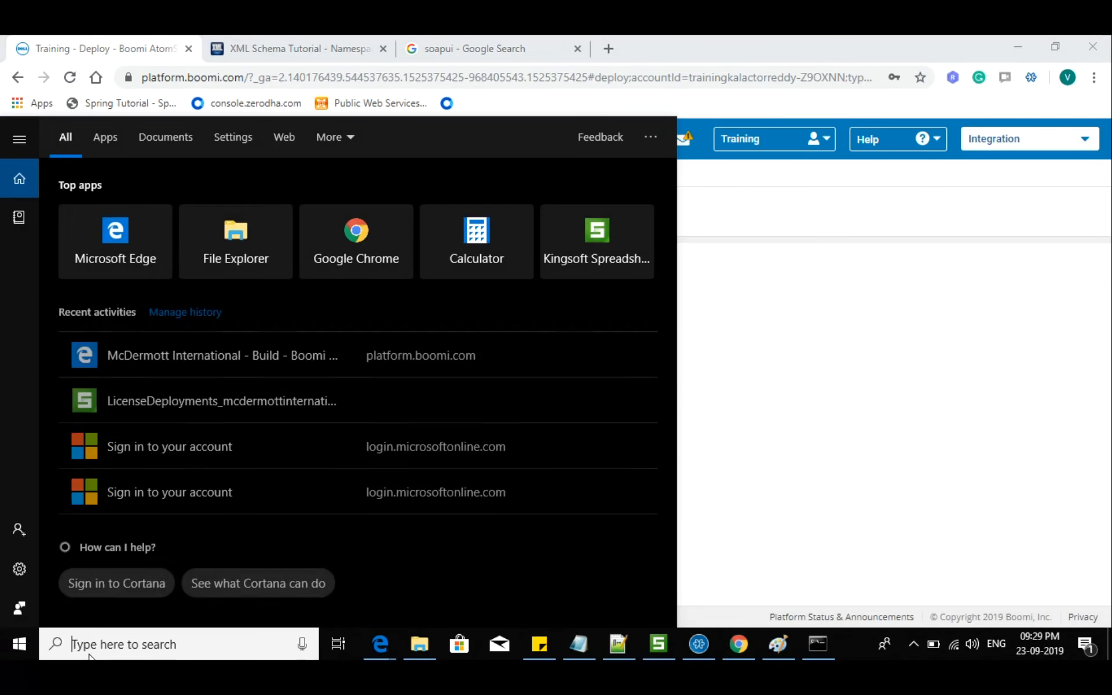
click(298, 48)
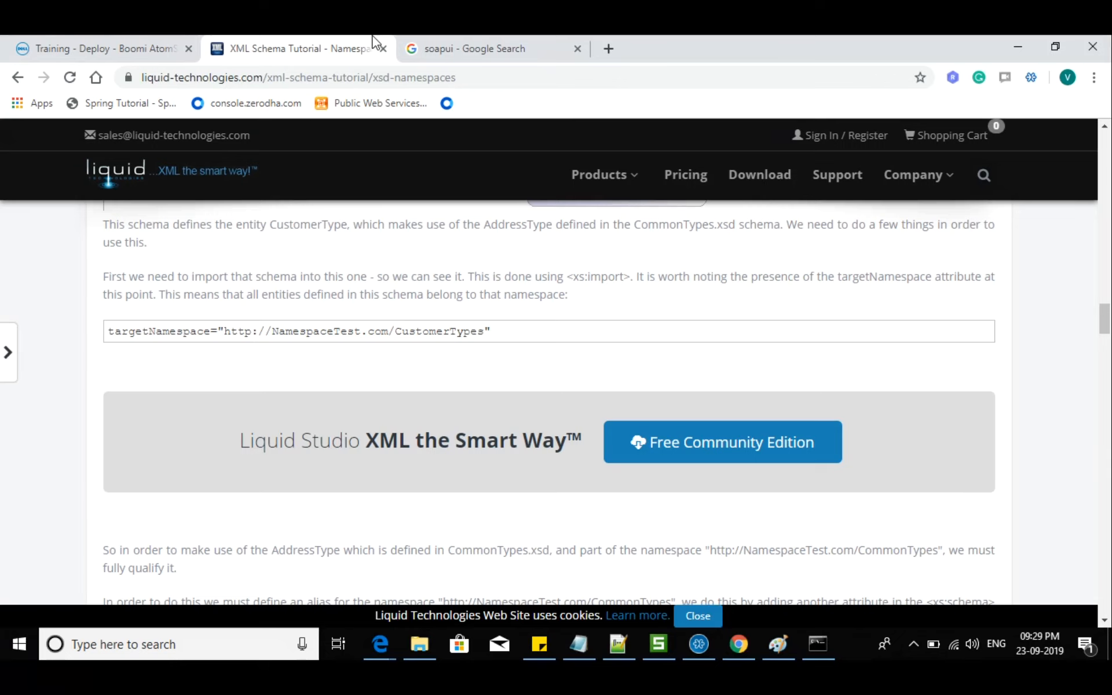
click(104, 49)
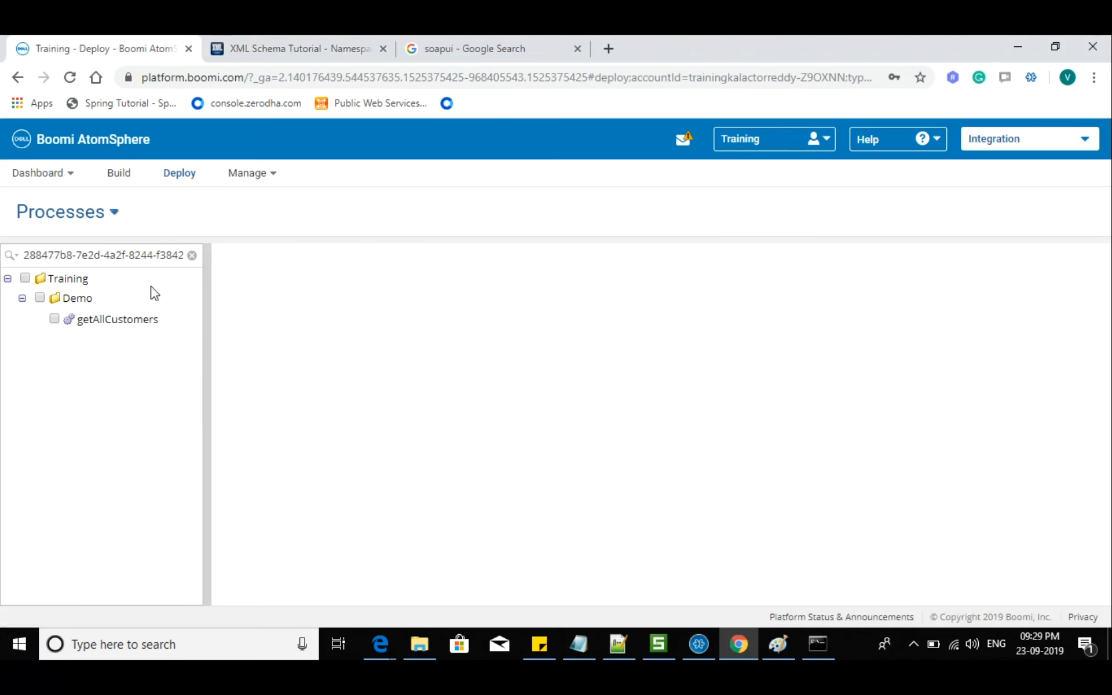
- Review the getAllCustomers process's deployment history in Dev and open Atom Management in a separate browser tab
click(115, 319)
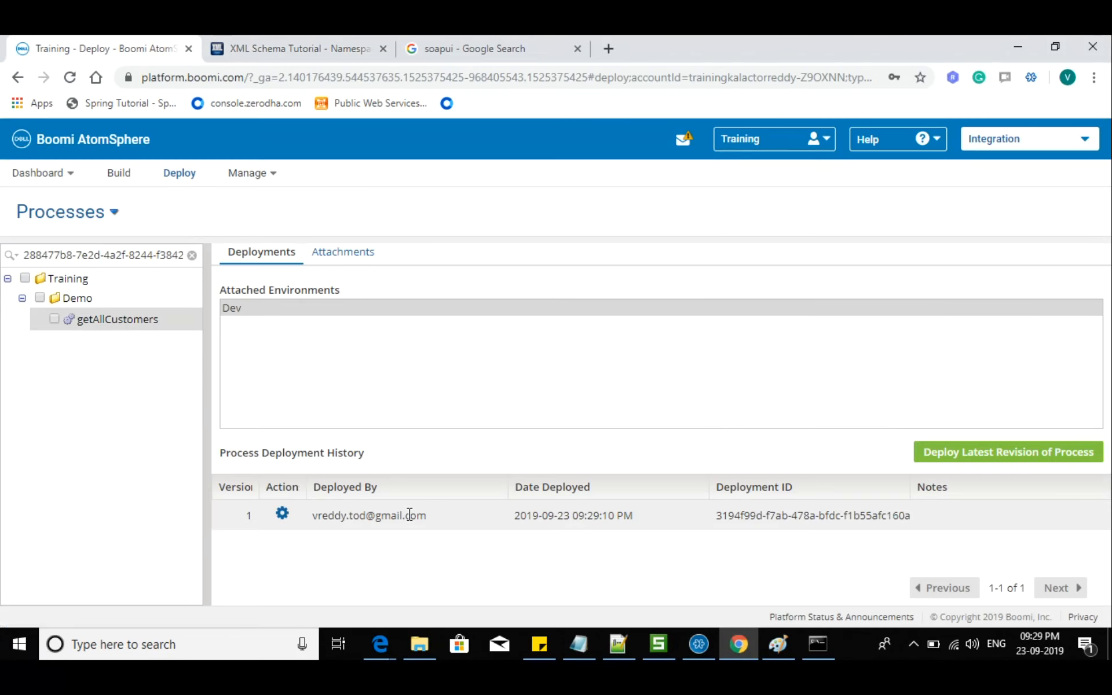
drag(538, 516, 912, 502)
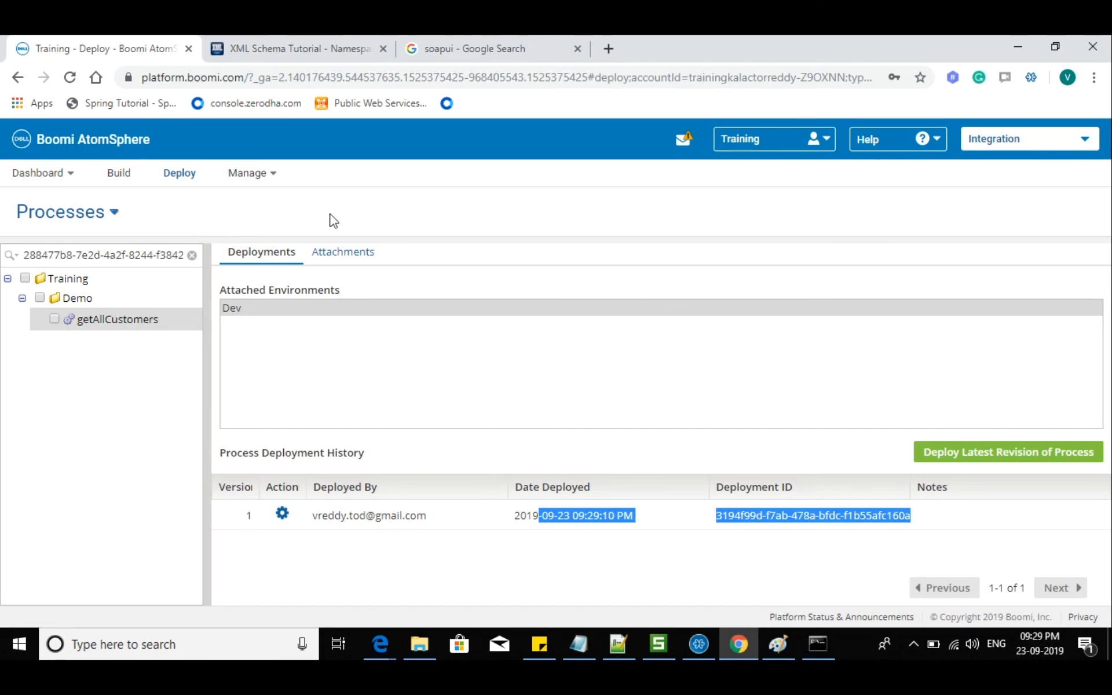
mouse_move(270, 182)
right_click(254, 228)
click(277, 236)
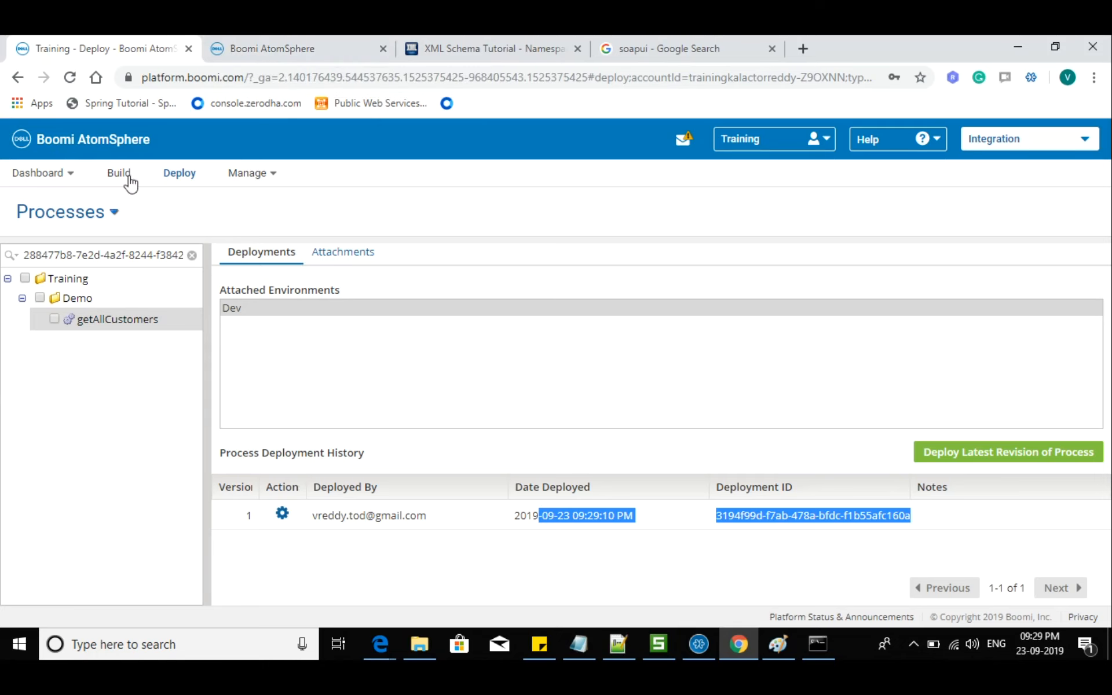
- Return to the getAllCustomers process in Build and examine the Connection setting of its Start shape
click(119, 173)
click(295, 318)
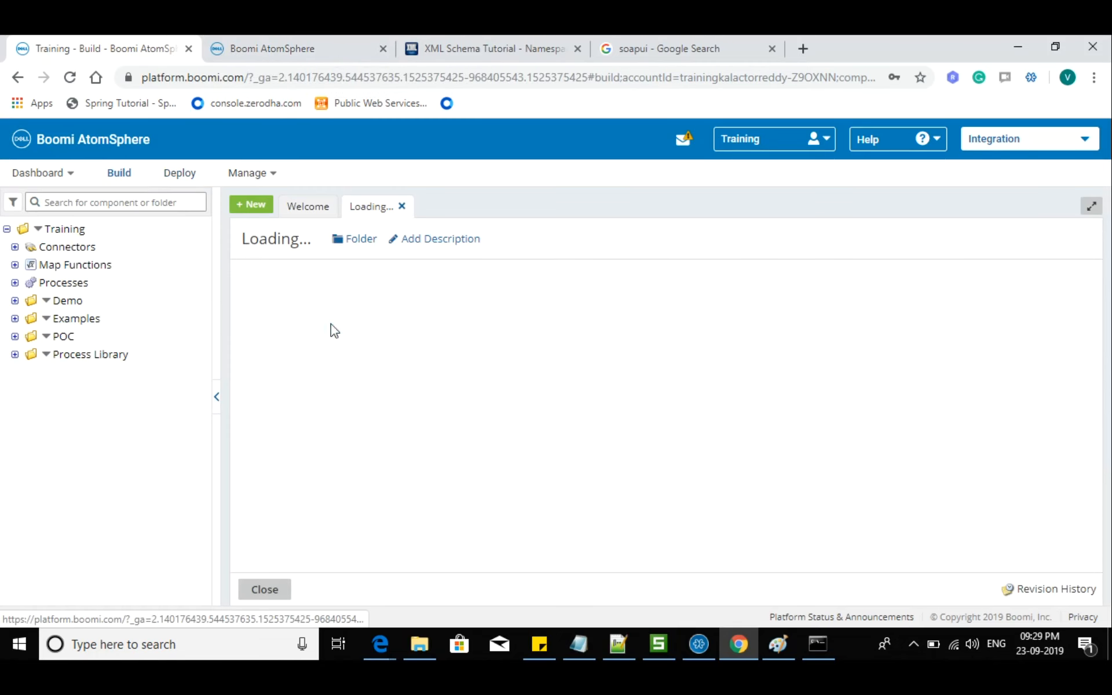
click(366, 359)
drag(776, 529, 1024, 552)
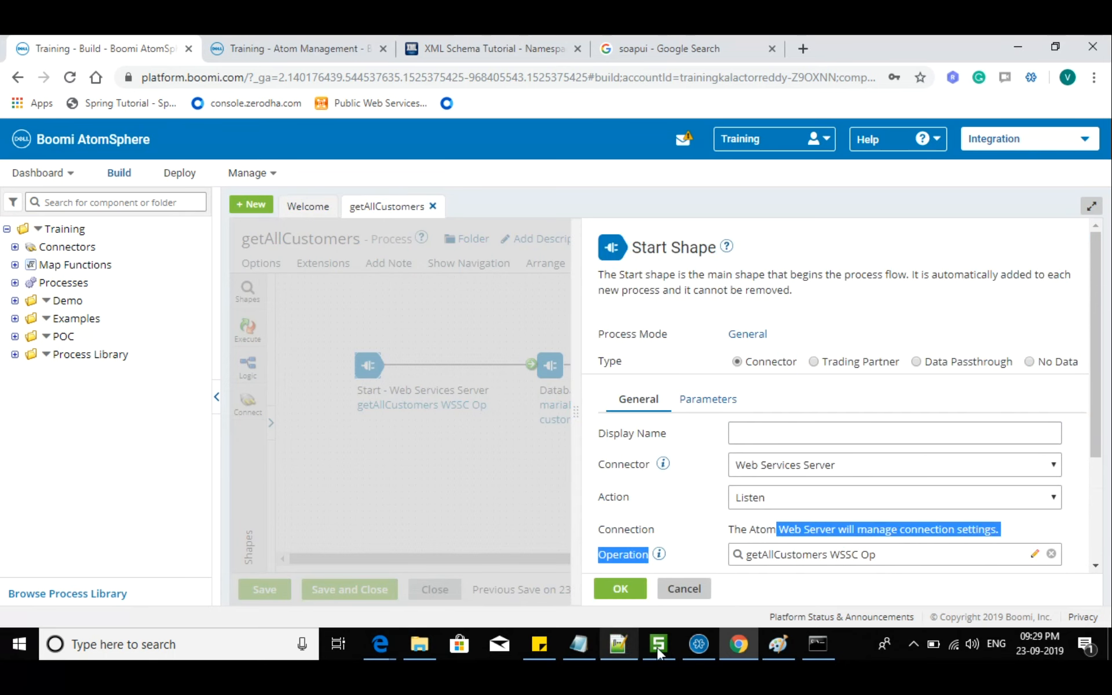
- Switch to Paint and consult the endpoint url and request/response notes on the client-server diagram
click(782, 646)
drag(54, 194, 68, 197)
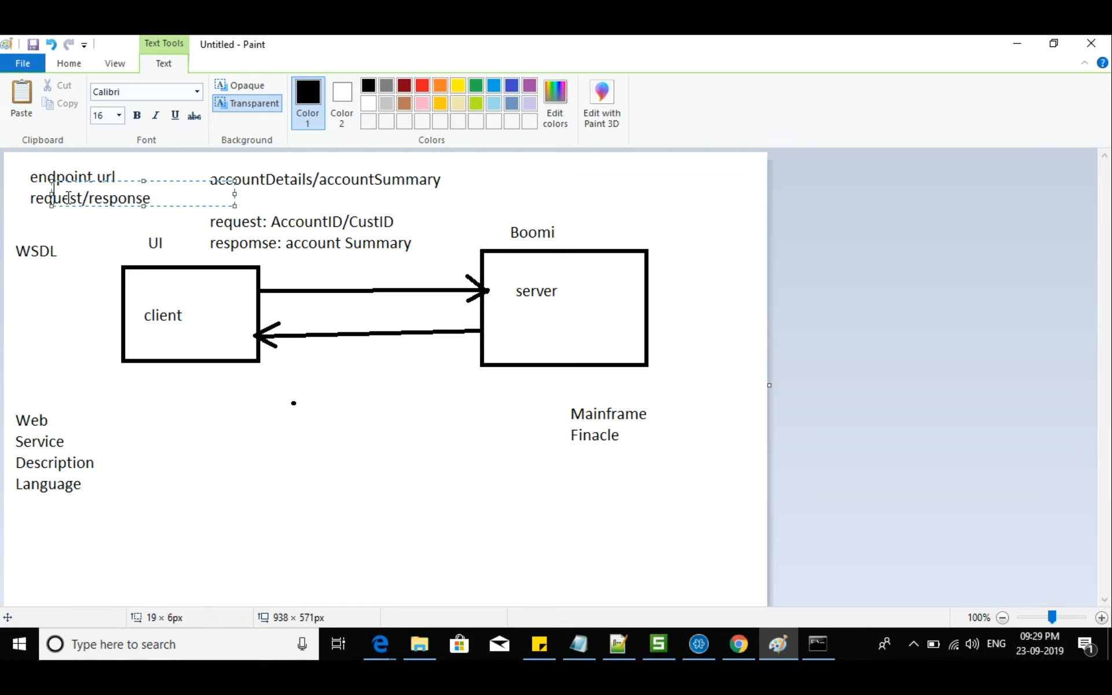
drag(39, 171, 118, 179)
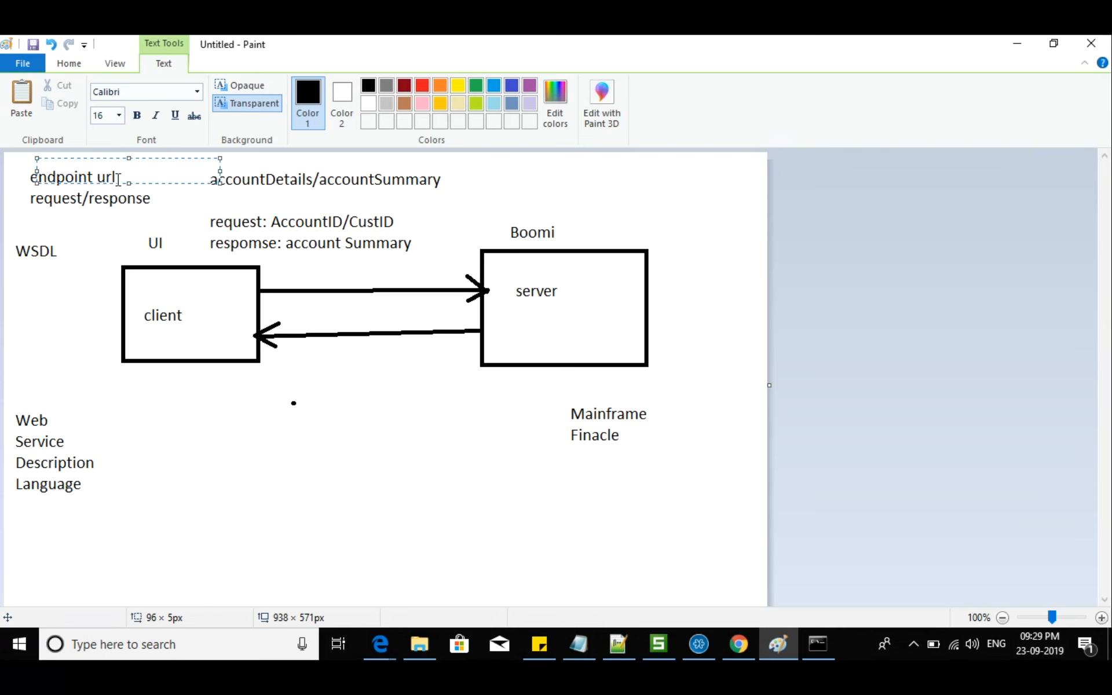
key(alt+Tab)
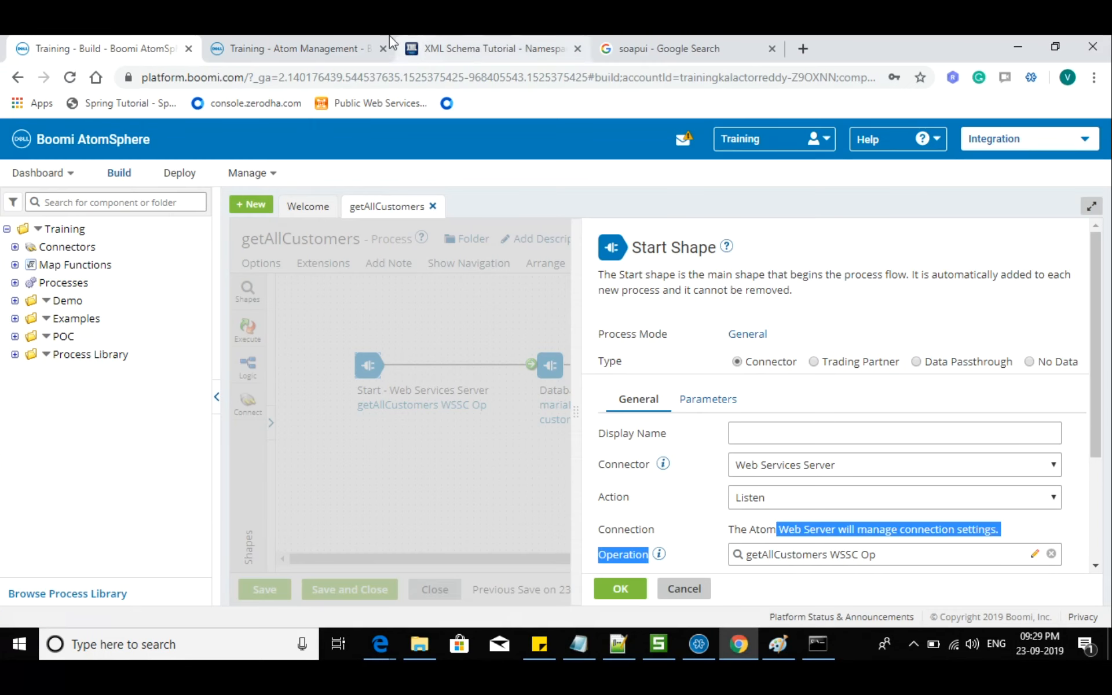
- Open the Shared Web Server settings of the Dev atom in Atom Management and copy its base URL for API requests
click(329, 46)
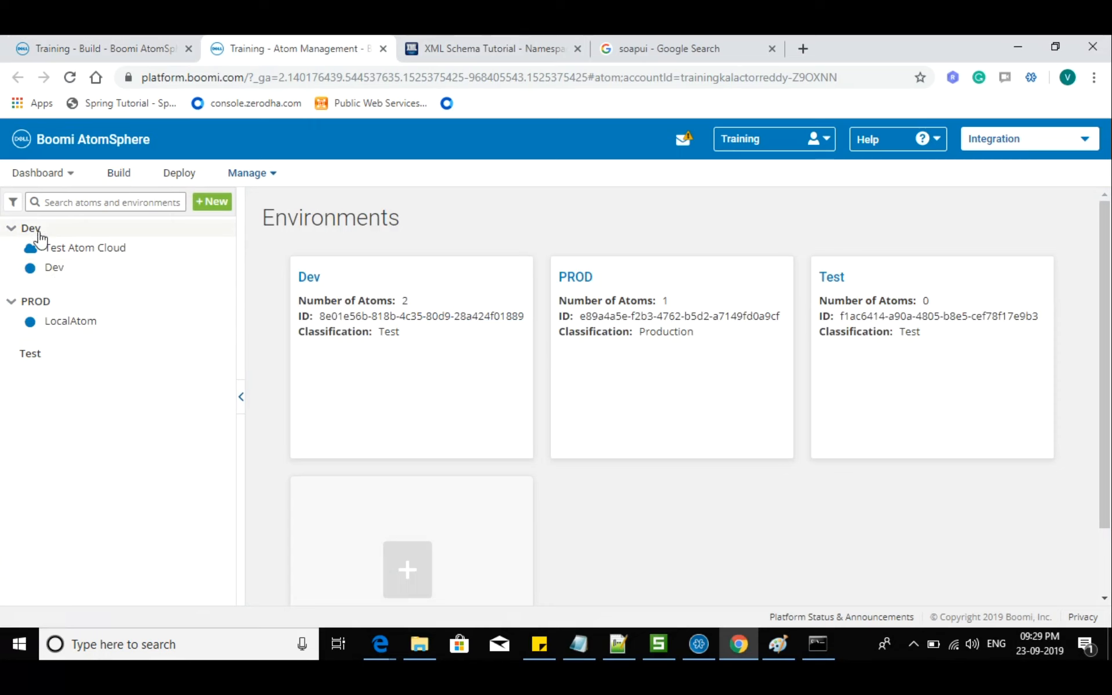
click(55, 270)
scroll(303, 455, down, 1)
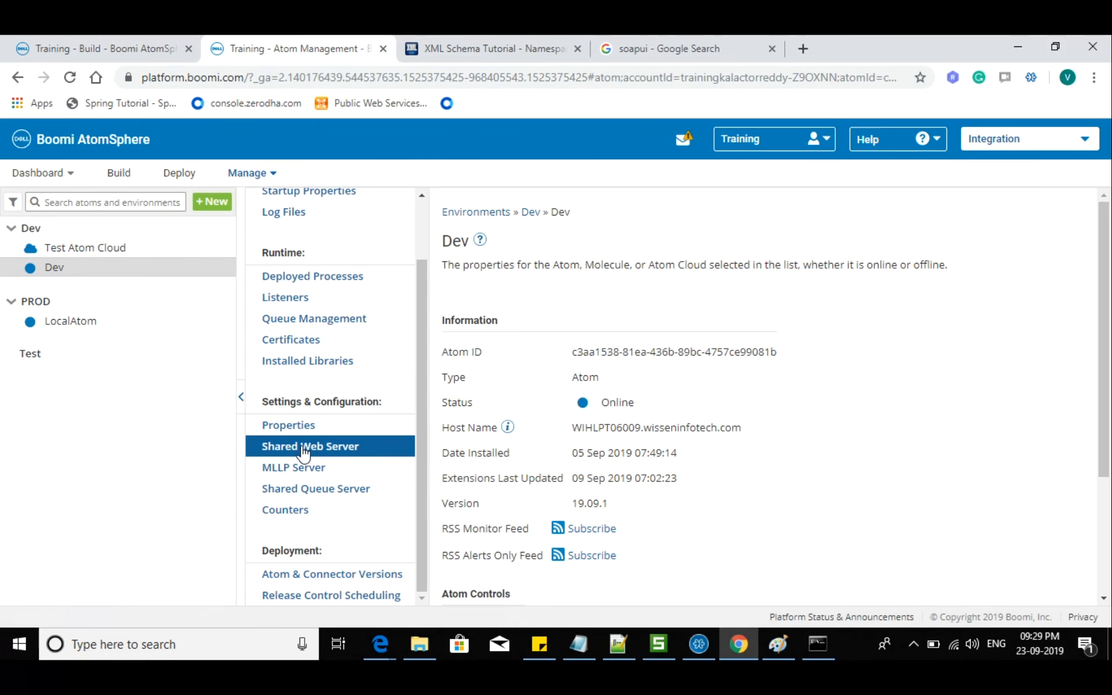
click(302, 451)
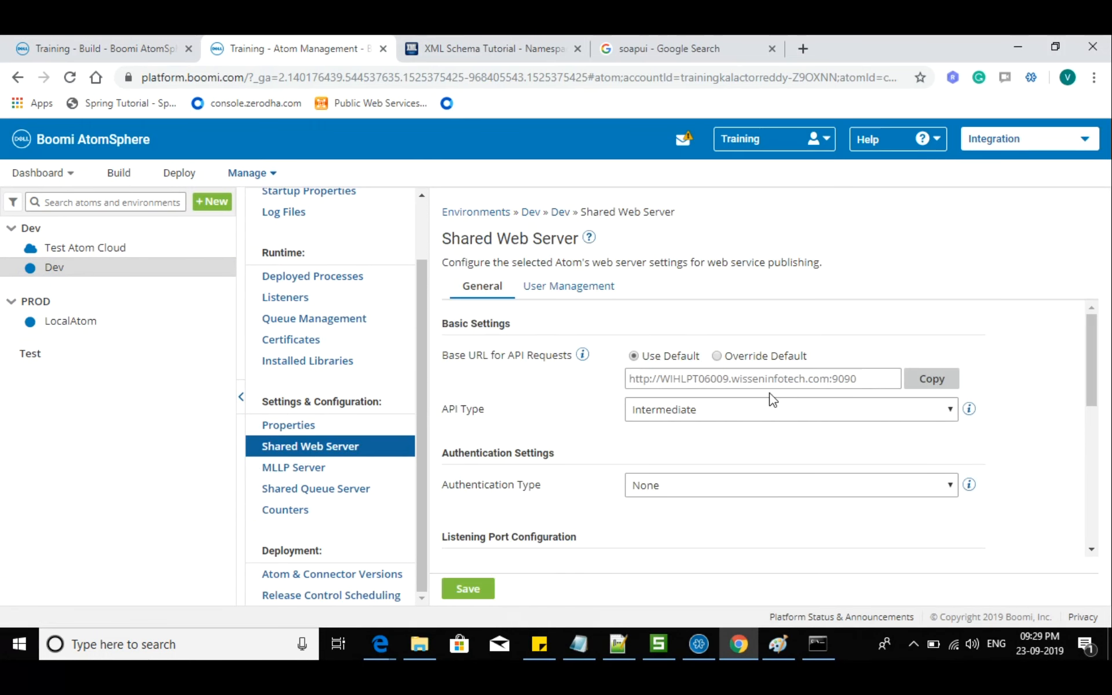
click(864, 379)
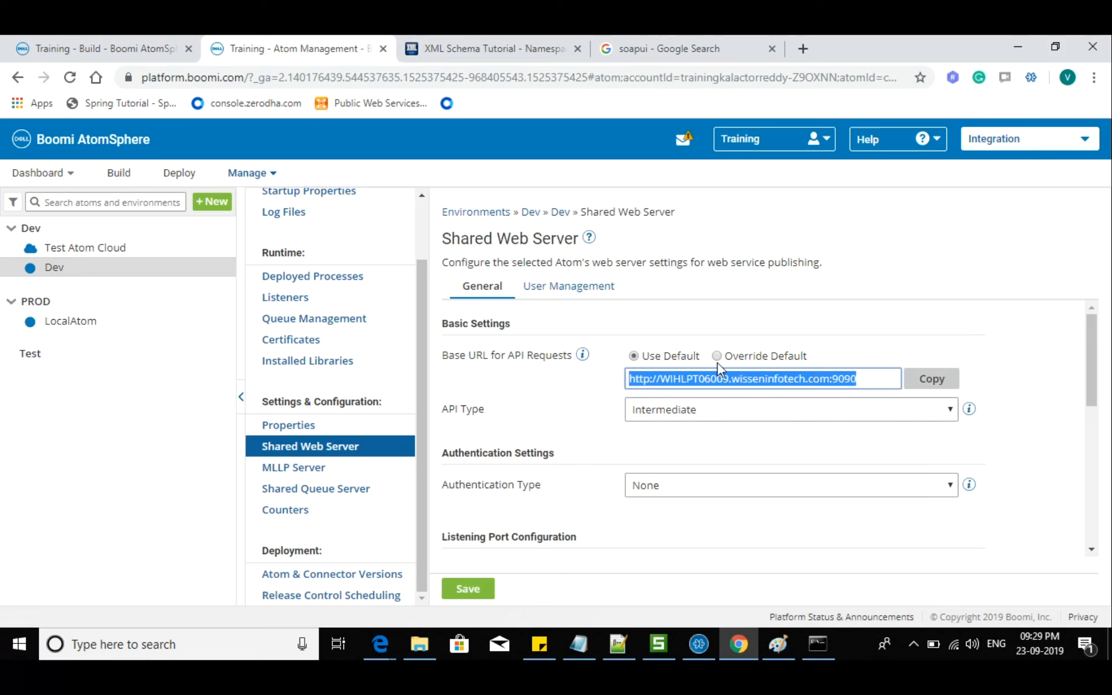
right_click(693, 385)
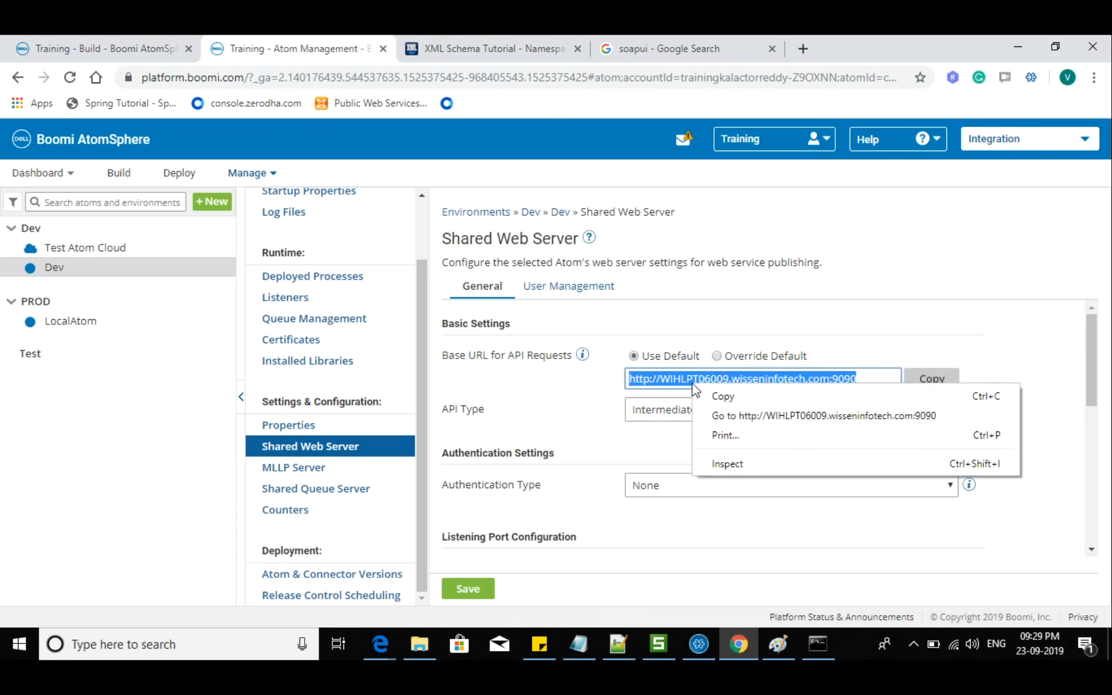
click(735, 398)
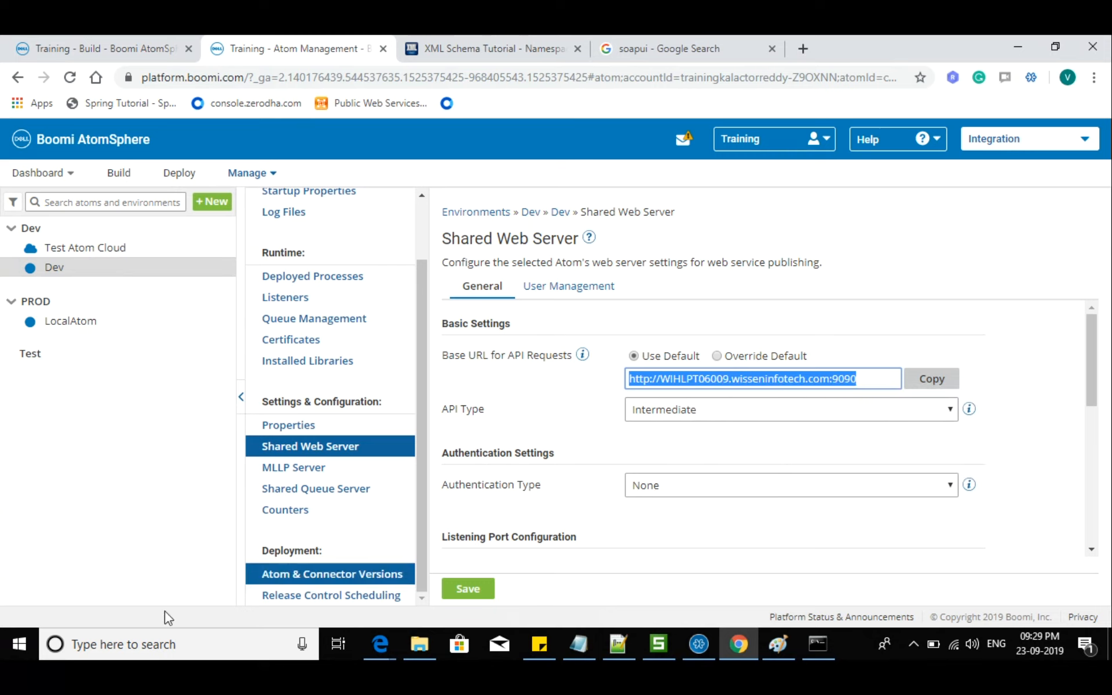
- Find and launch the Postman application
click(122, 651)
text(post)
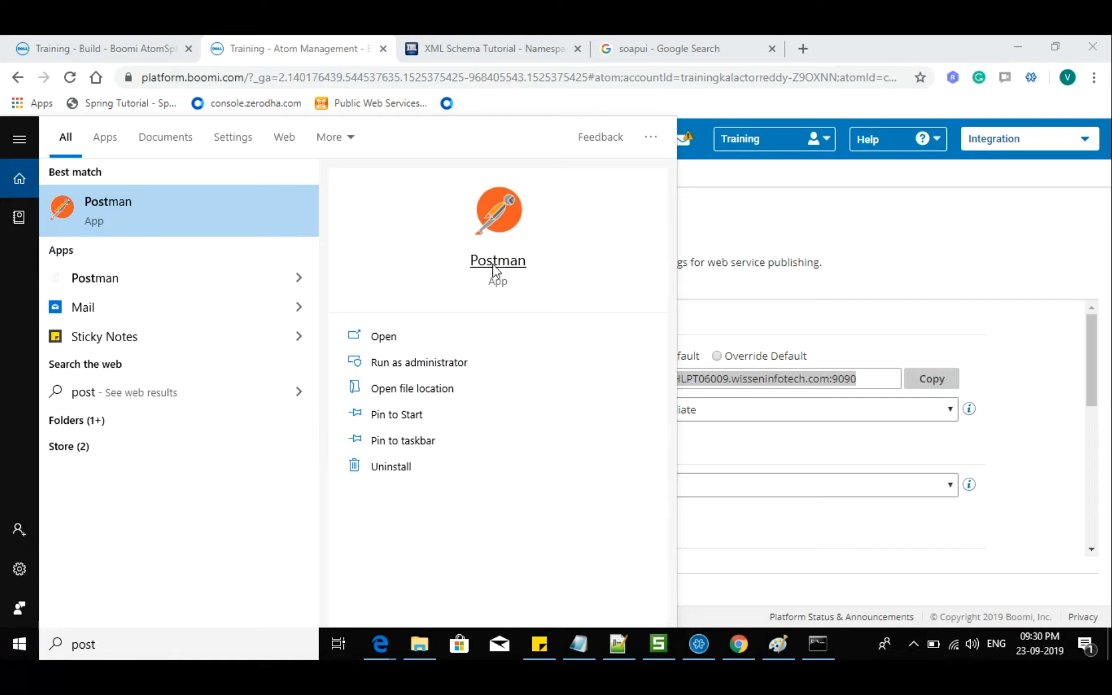
click(498, 262)
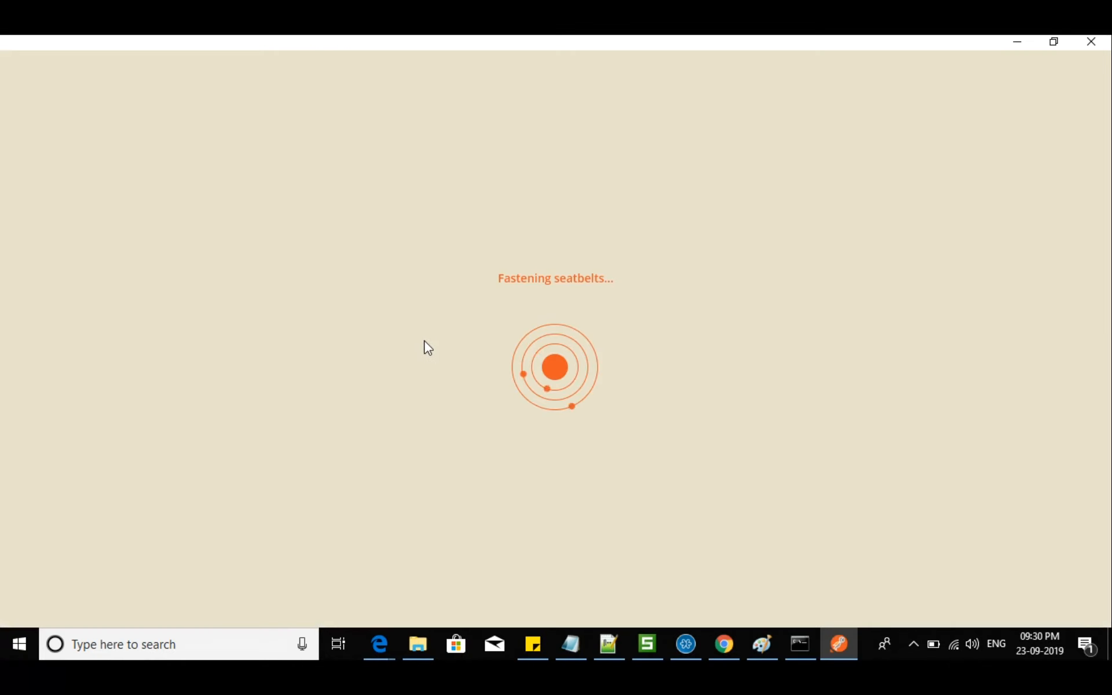
- Switch to the Atom Management page in Chrome and copy the Test Atom Cloud's base URL for API requests
key(alt+Tab)
click(84, 247)
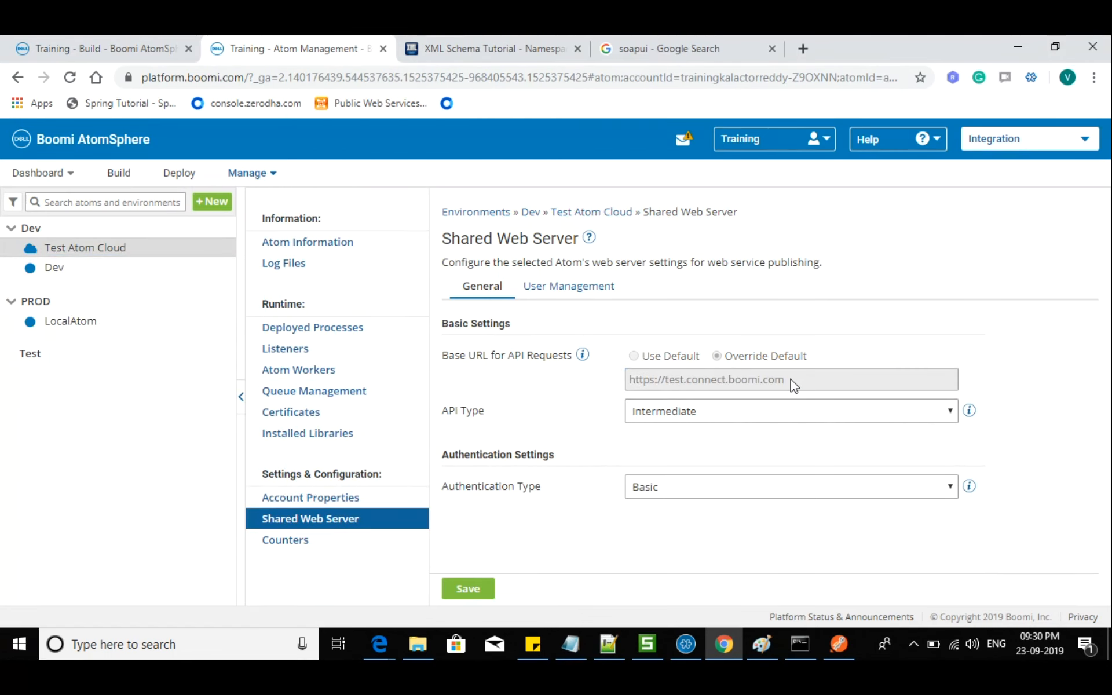
drag(794, 382, 640, 384)
right_click(659, 387)
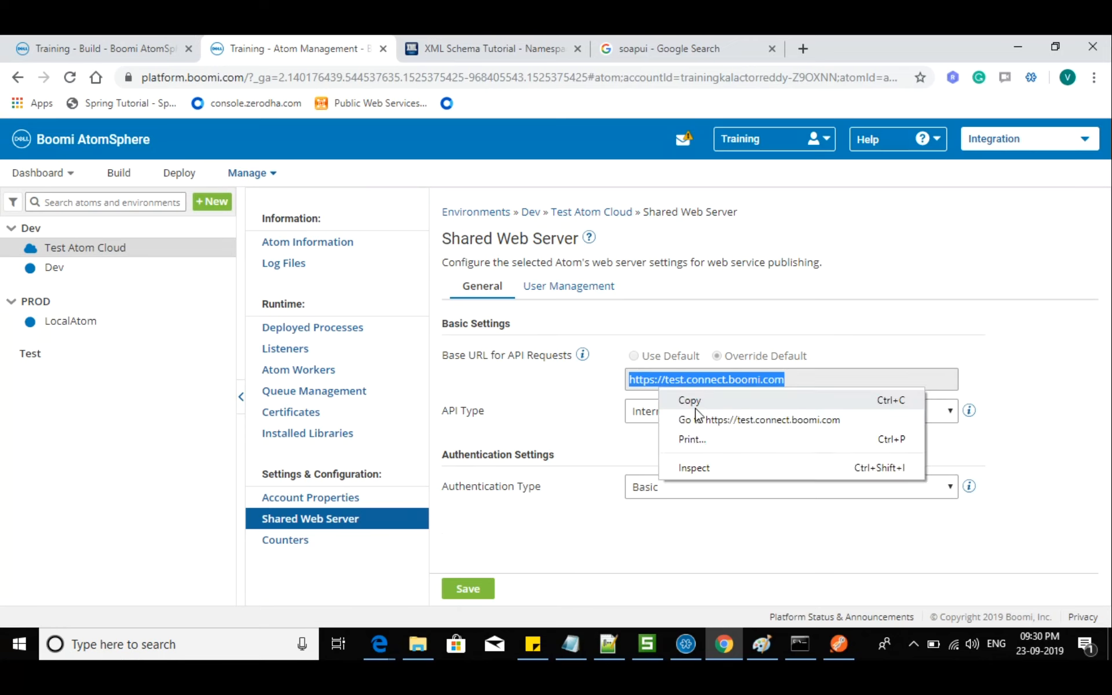
click(688, 401)
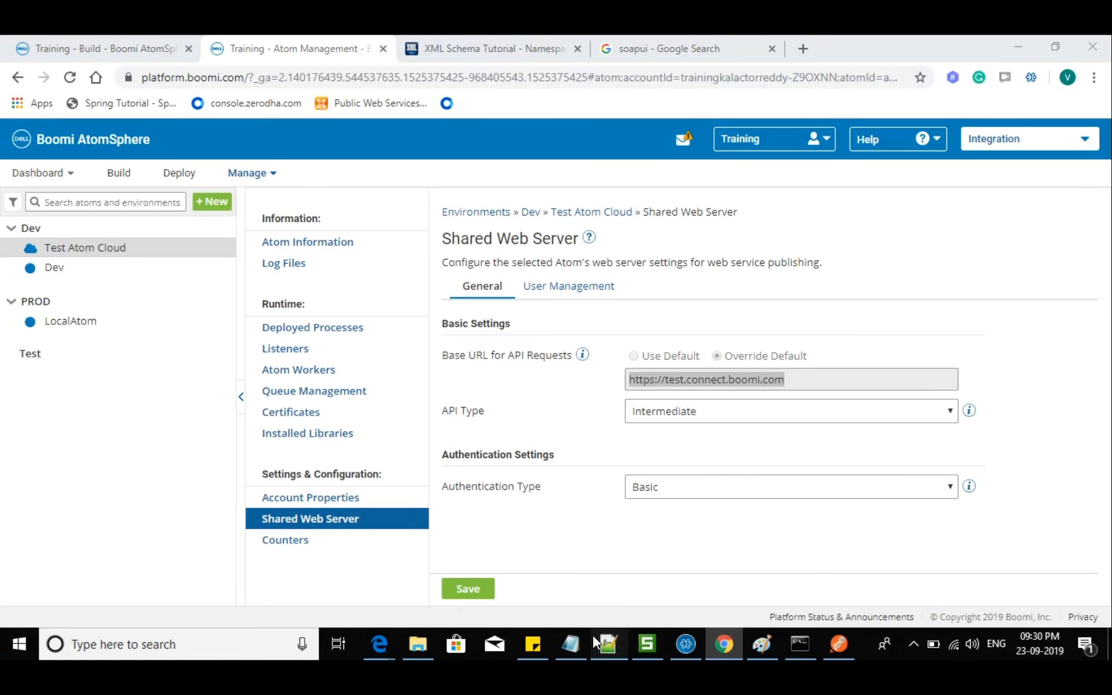
click(596, 641)
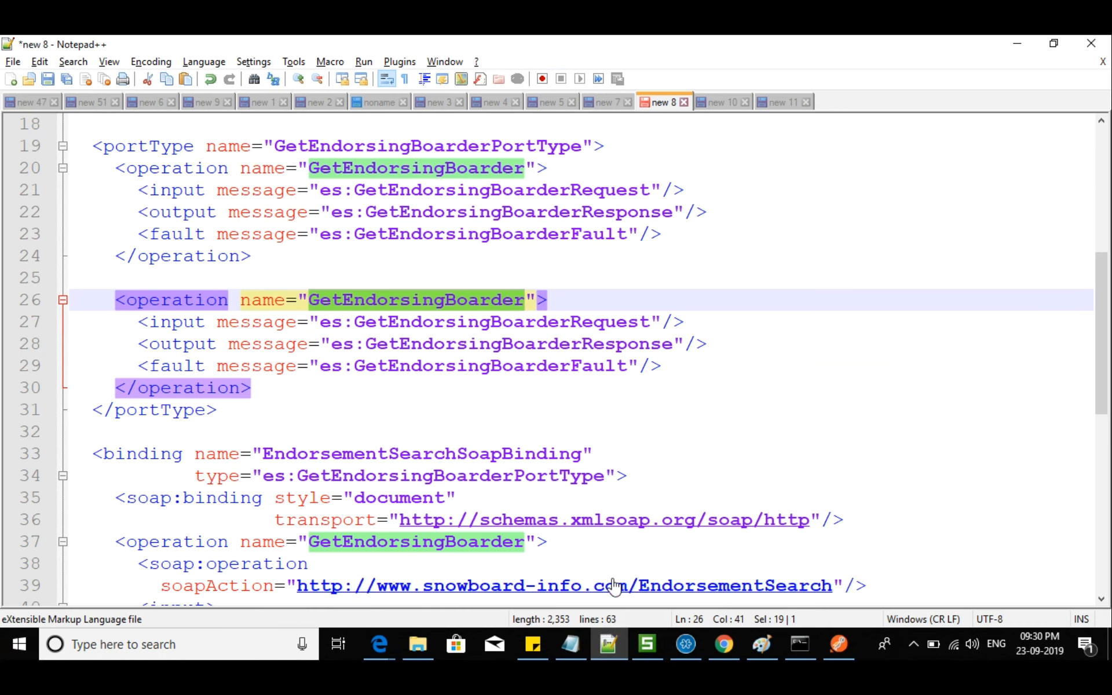
drag(614, 586, 608, 564)
scroll(620, 556, down, 8)
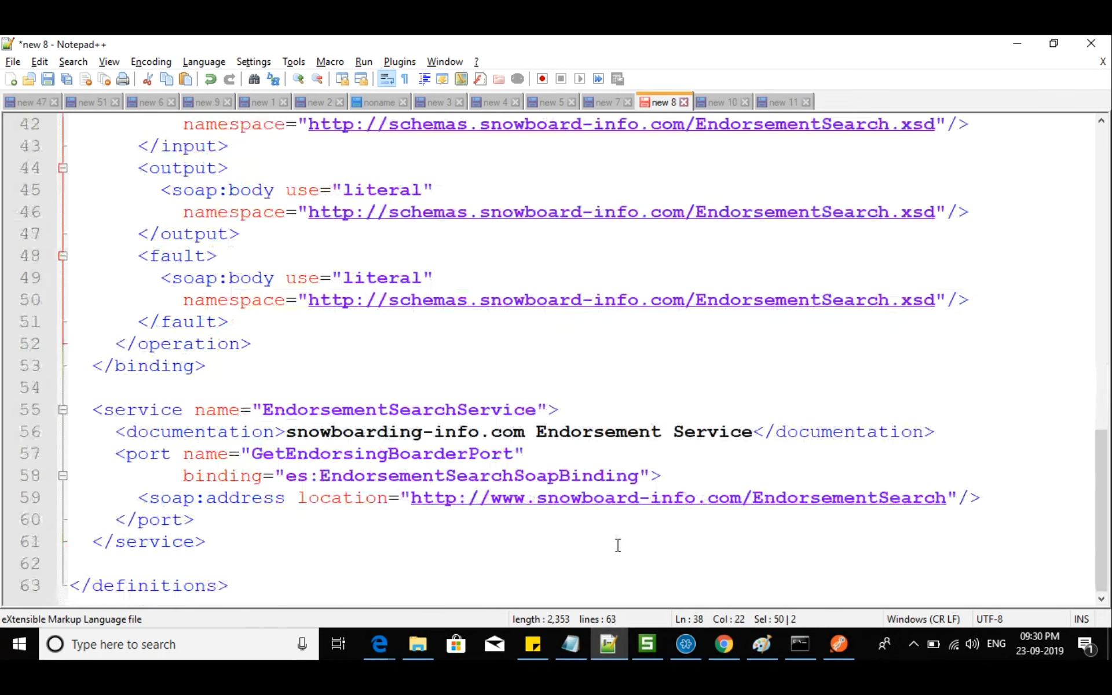
ctrl+scroll(467, 539, down, 2)
drag(404, 516, 663, 516)
click(596, 516)
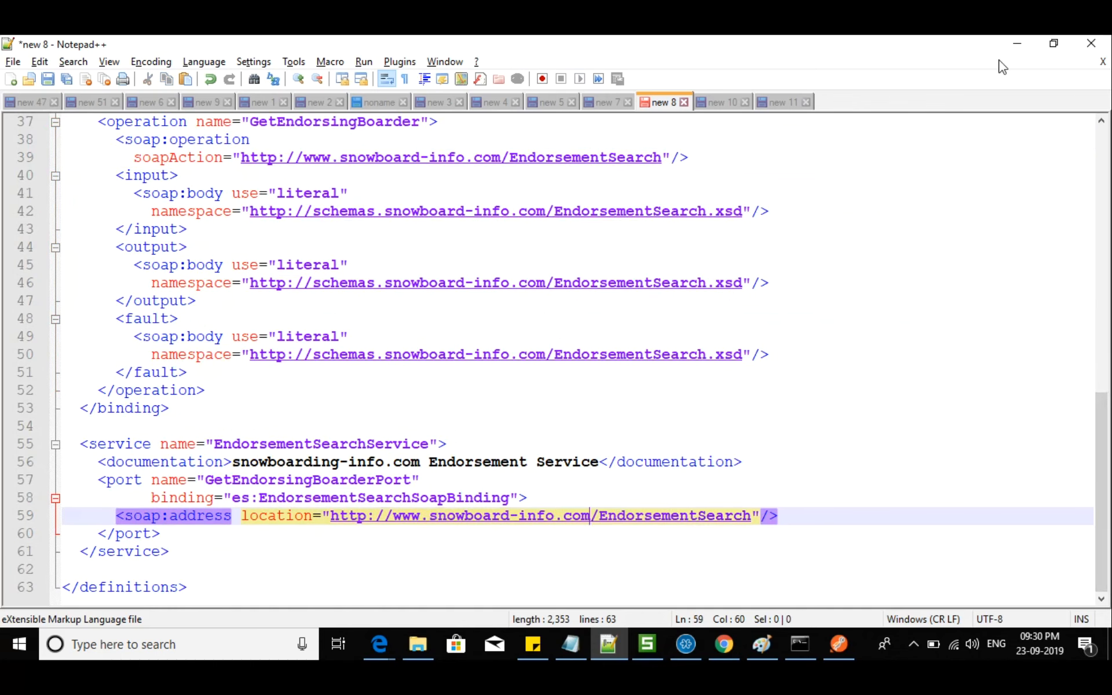
double_click(869, 102)
key(ctrl+v)
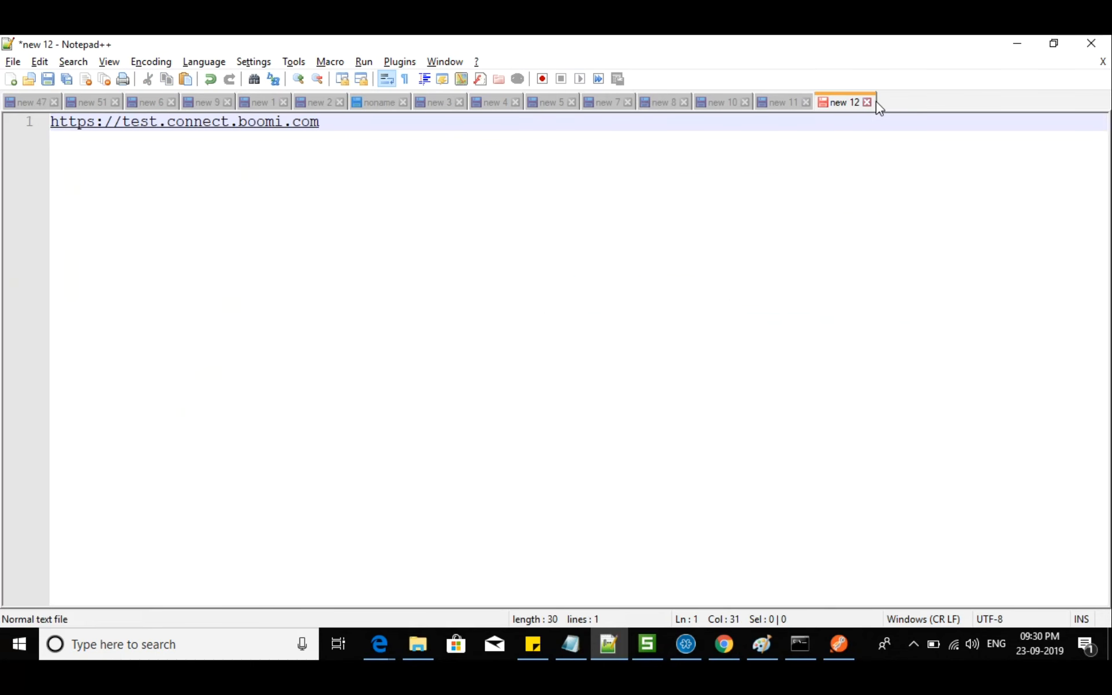
key(Return)
- Open the getAllCustomers WSSC Op operation from the Start shape in Boomi Build and copy its Simple URL Path
key(alt+Tab)
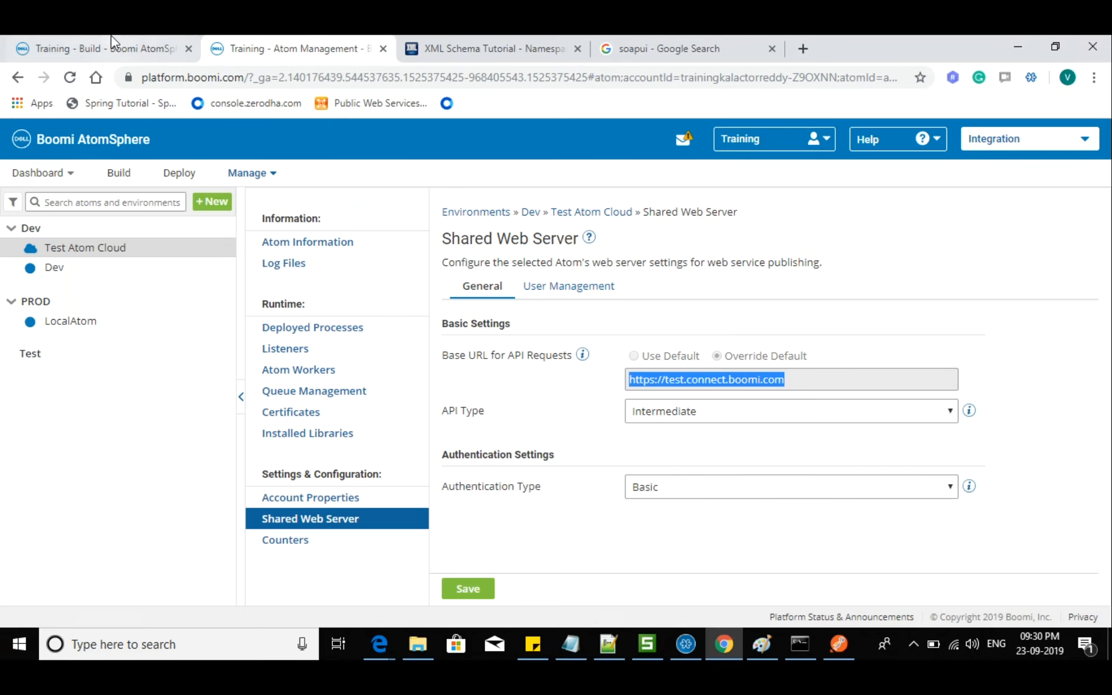
click(110, 41)
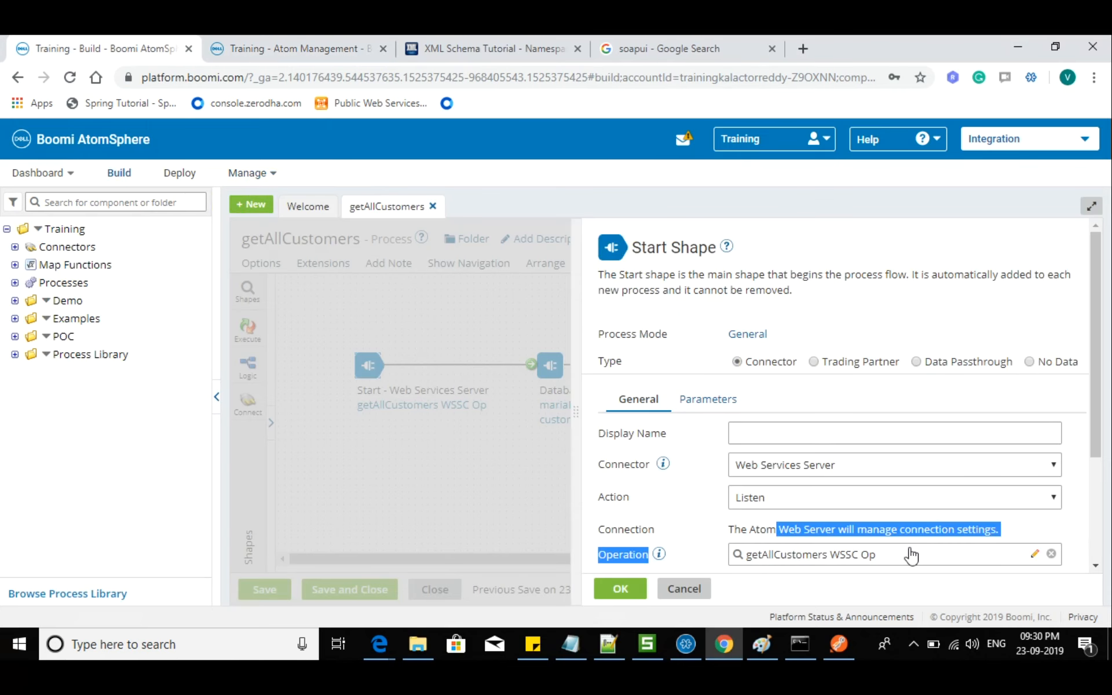
click(1035, 554)
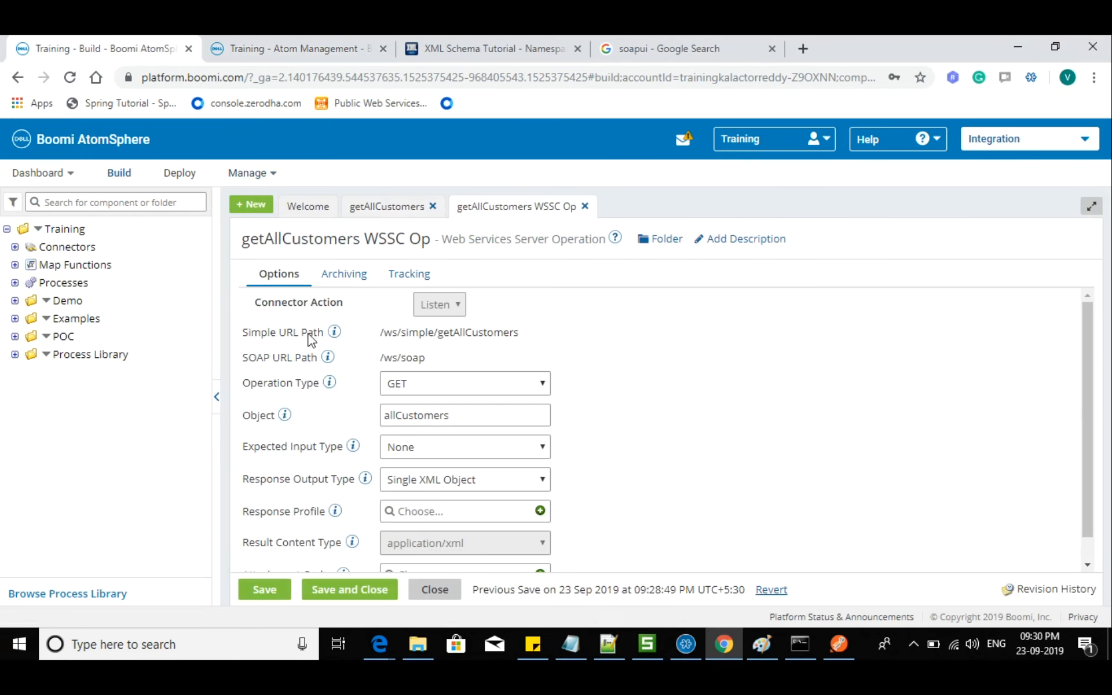
drag(382, 334, 520, 330)
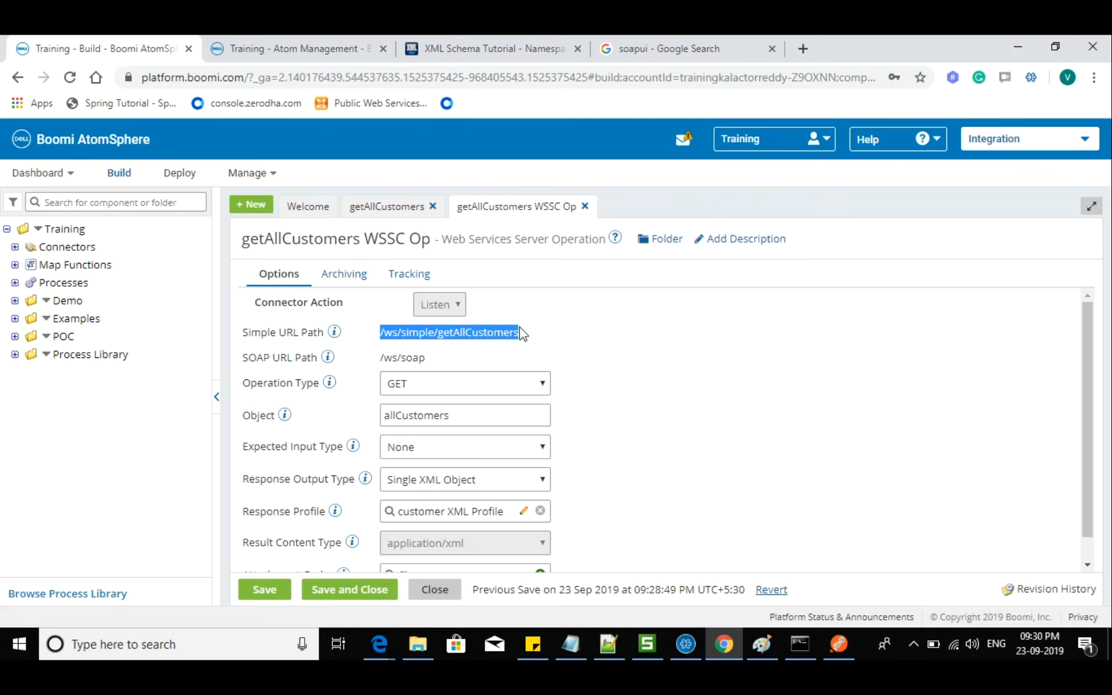
right_click(509, 336)
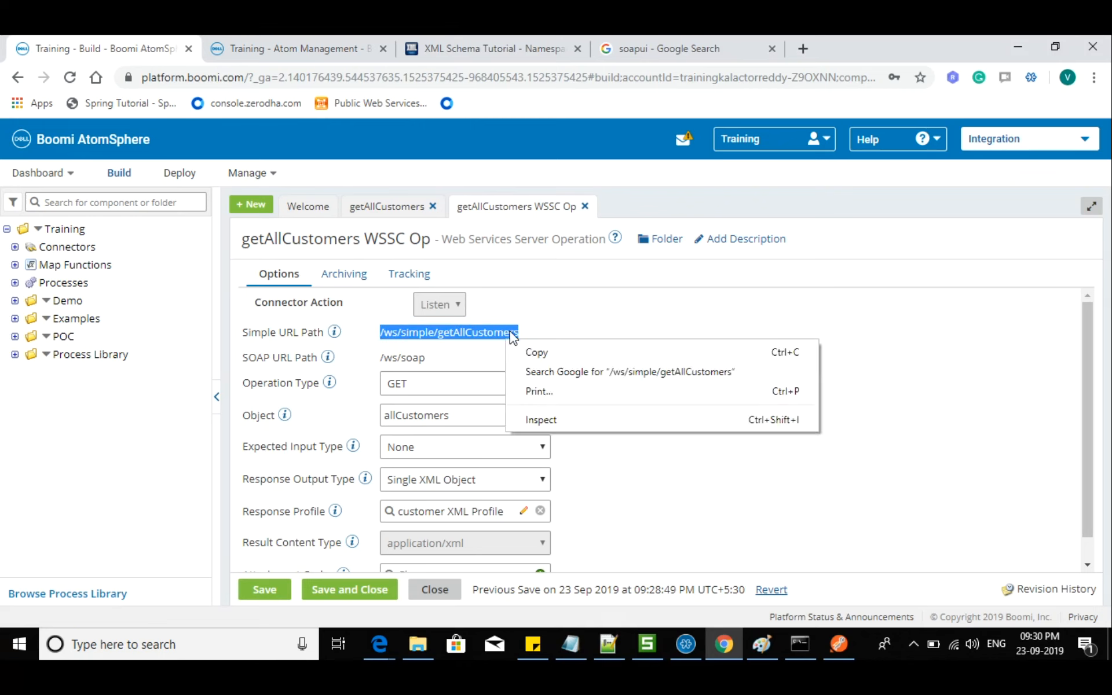
click(534, 353)
- Append /ws/simple/getAllCustomers to the base URL in Notepad++ and select the full endpoint URL for copying
key(alt+Tab)
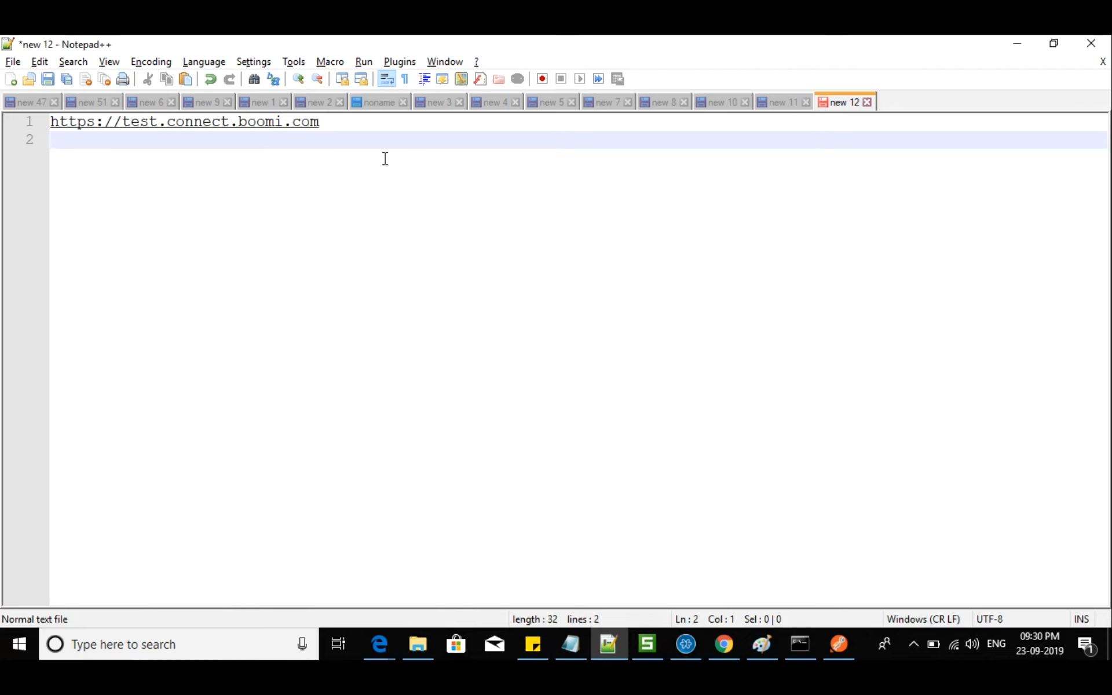
click(363, 126)
key(ctrl+v)
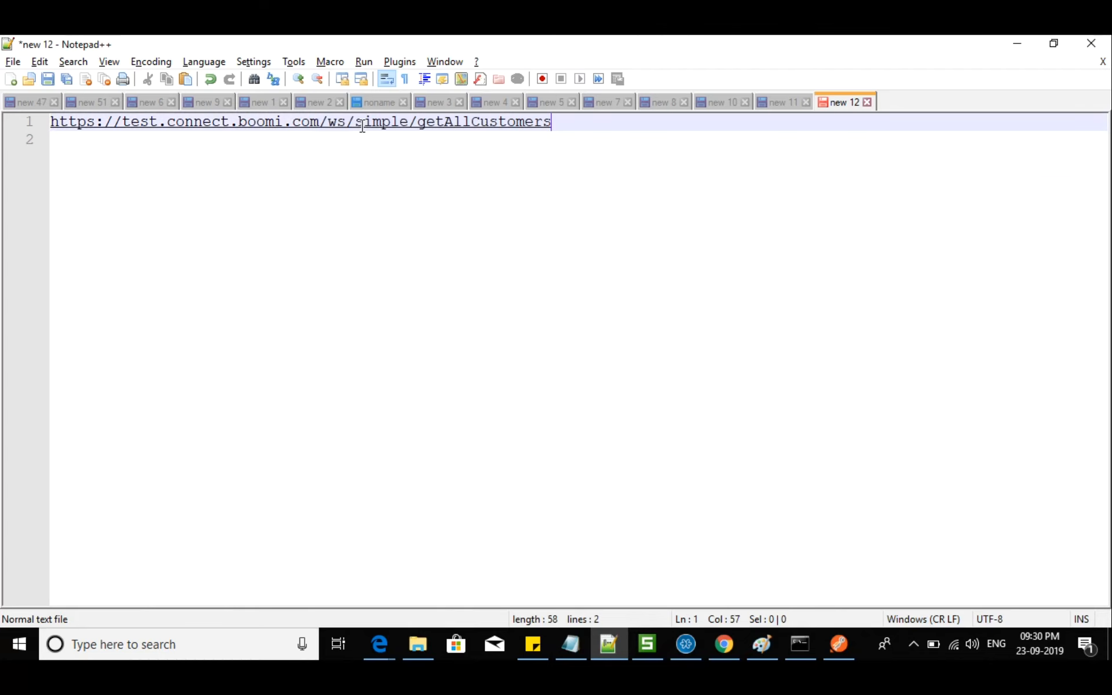
drag(555, 123, 44, 123)
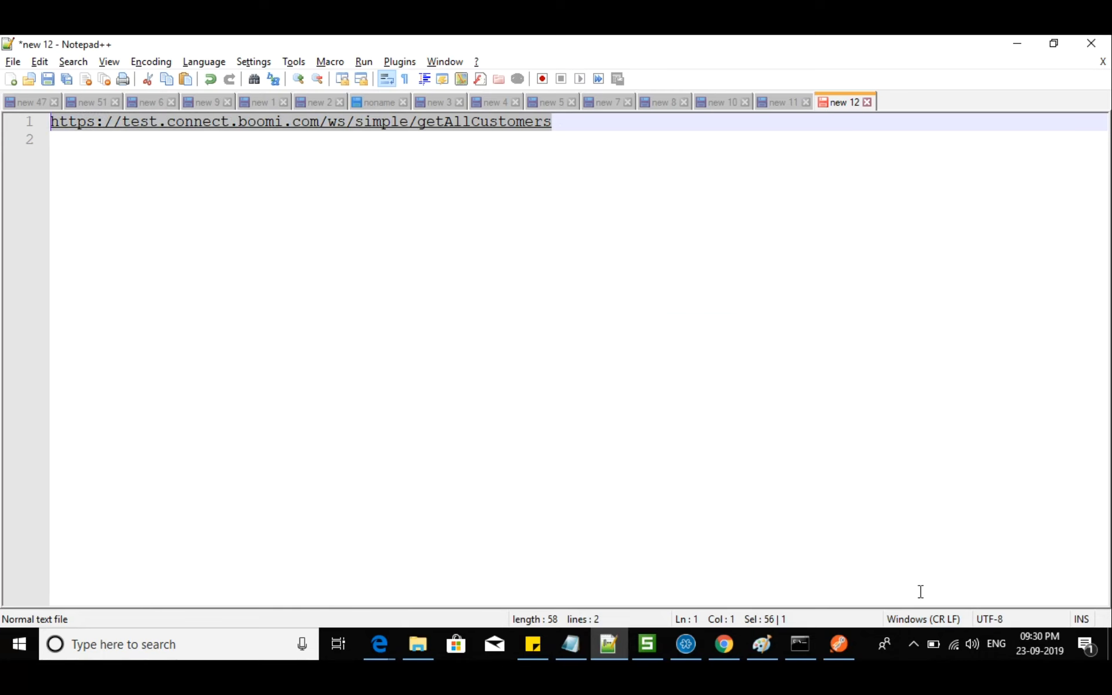
click(851, 644)
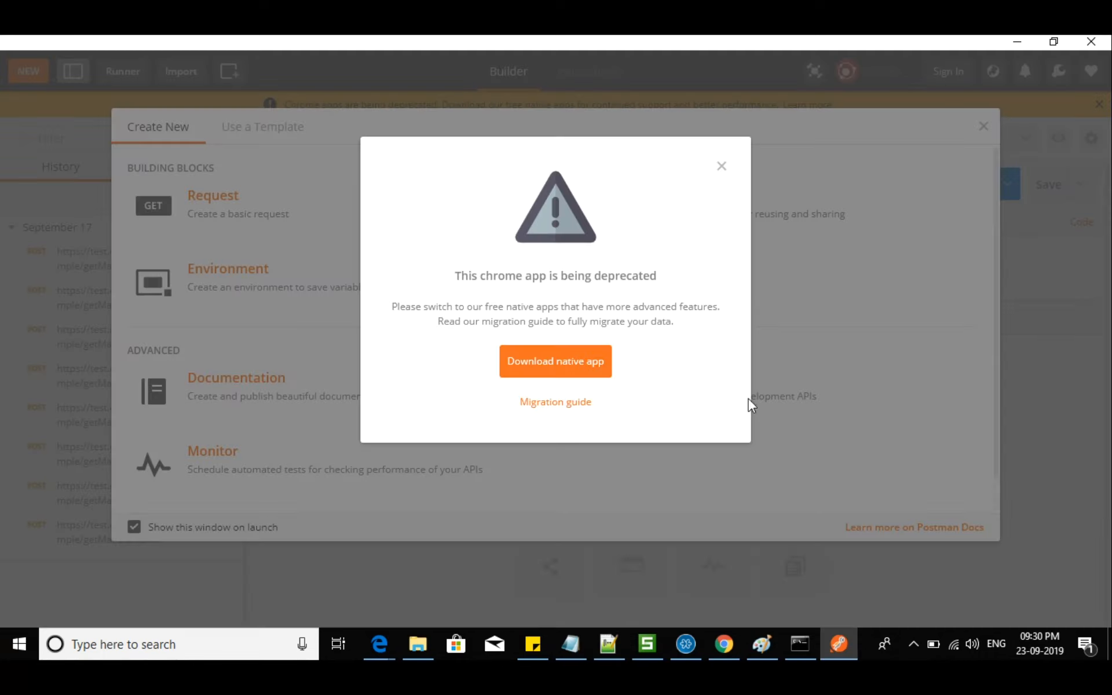
click(721, 168)
click(984, 128)
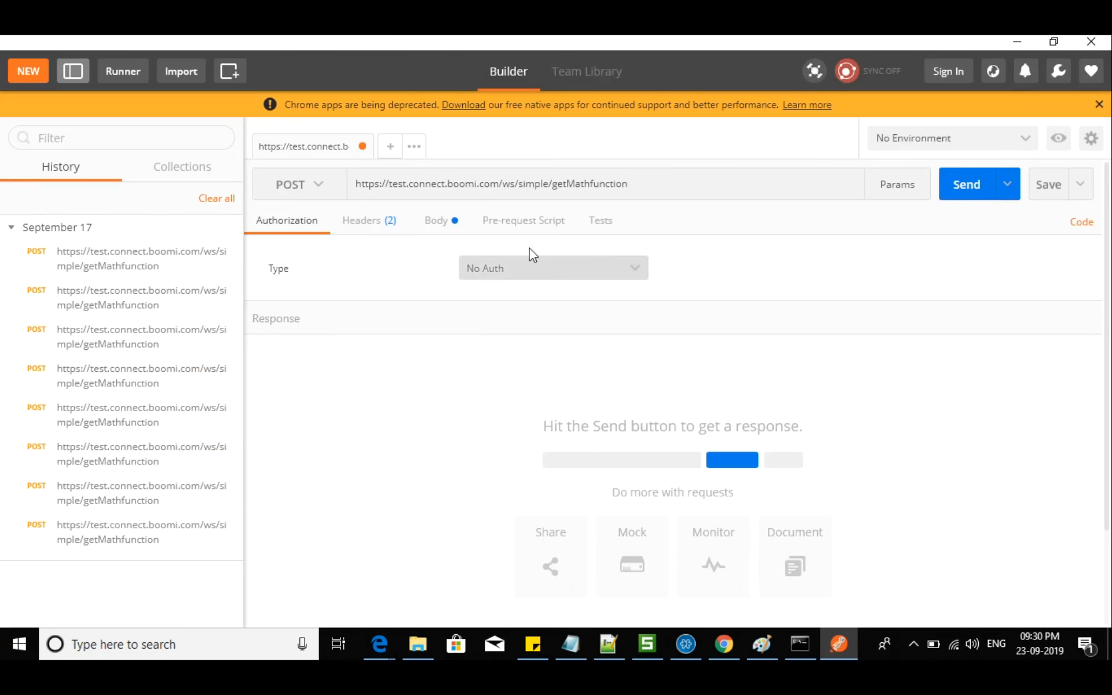
click(385, 146)
click(440, 184)
key(ctrl+v)
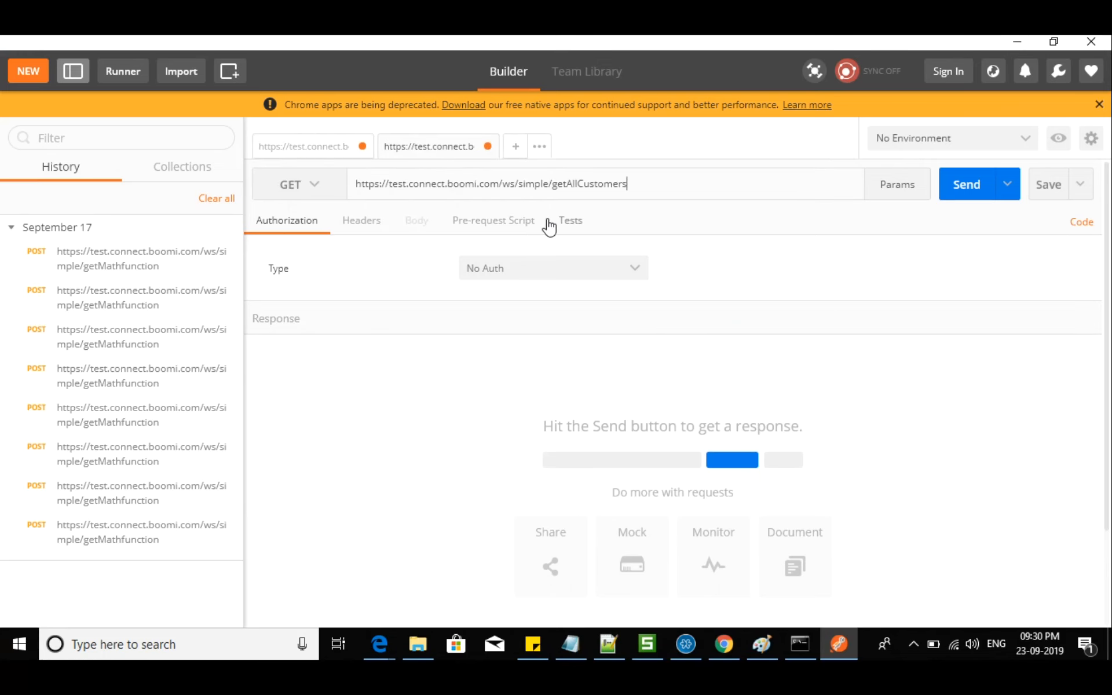
- Return to the Shared Web Server settings in Chrome, check the authentication type, and copy the web service user's username
key(alt+Tab)
key(alt+Tab)
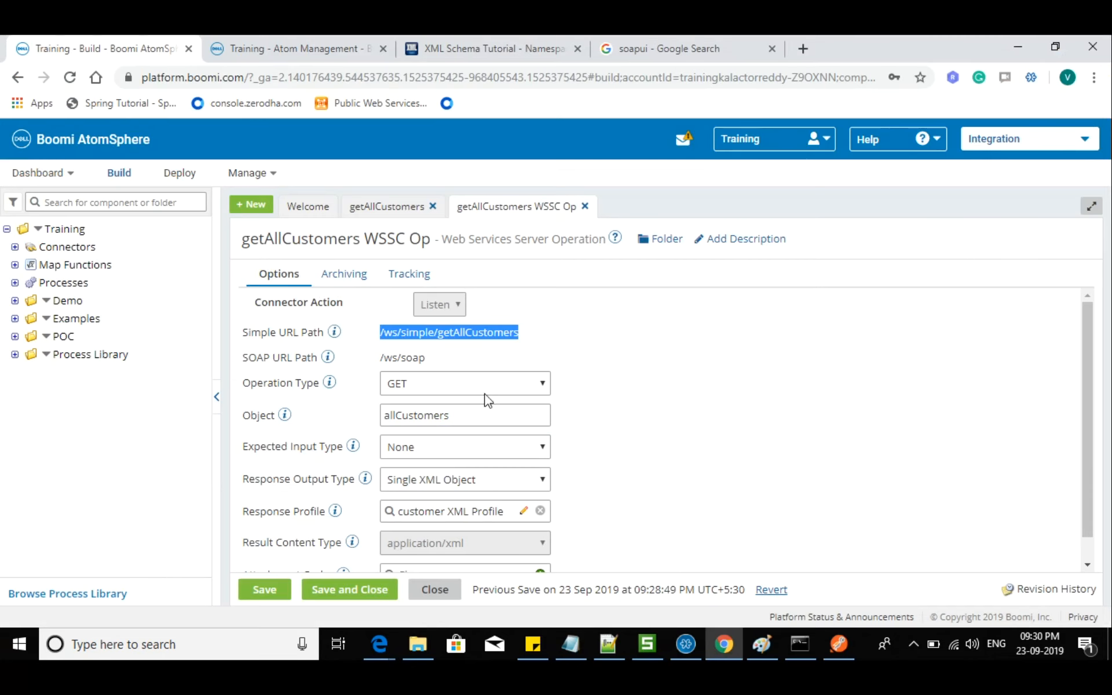
click(253, 52)
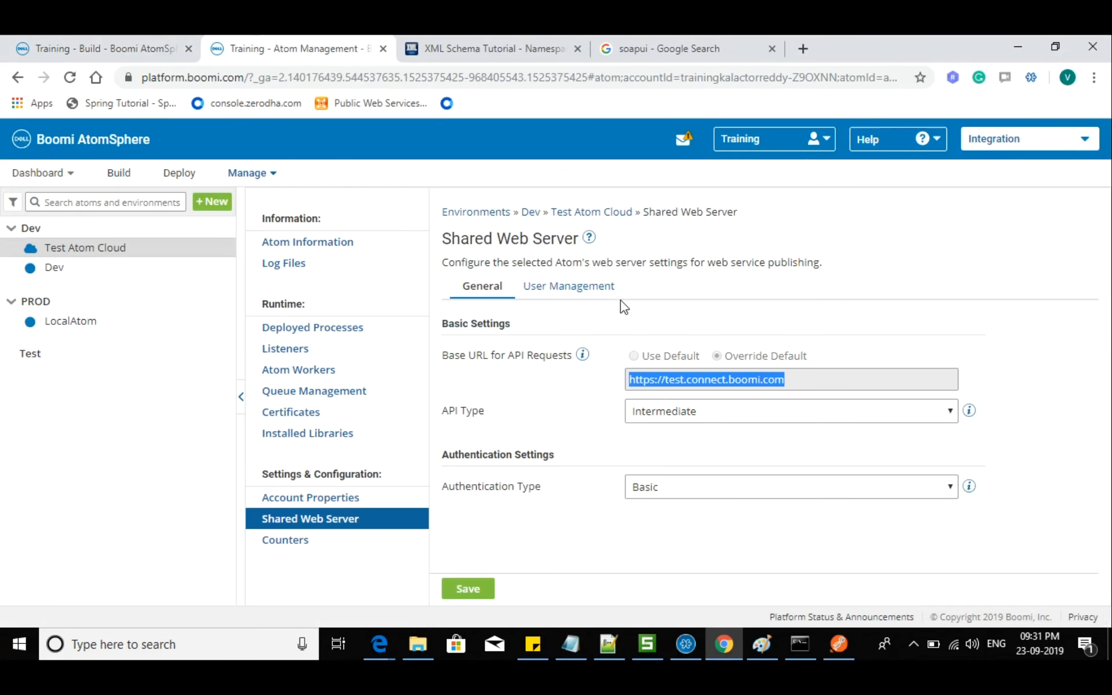
click(649, 493)
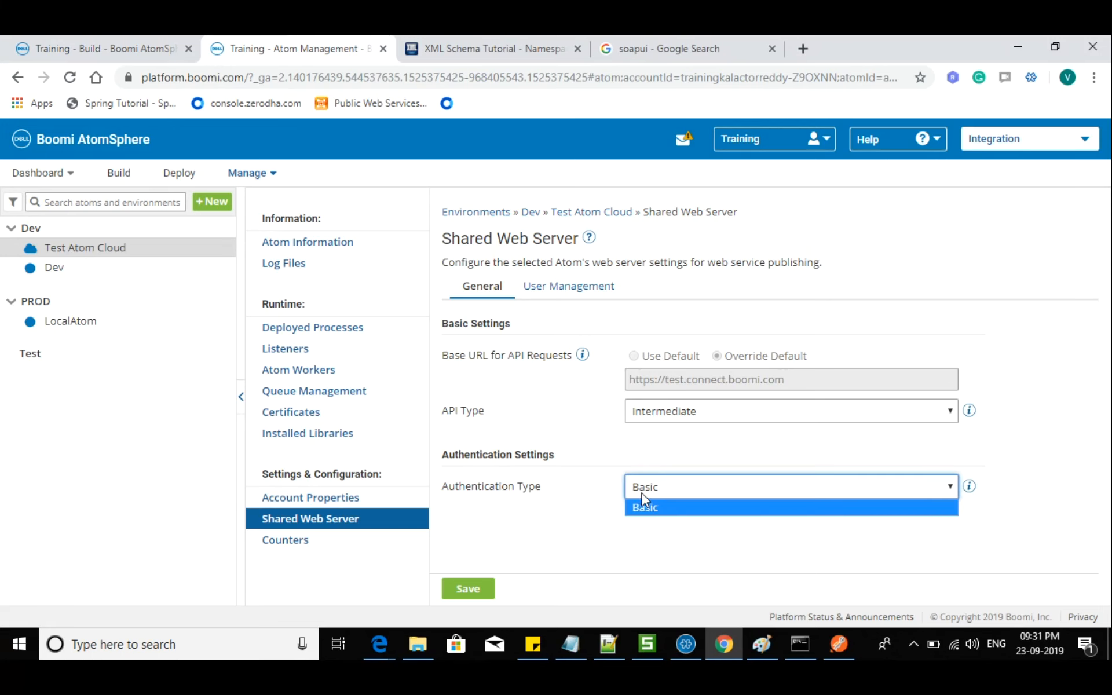
click(643, 495)
click(562, 289)
drag(731, 351, 934, 348)
right_click(919, 343)
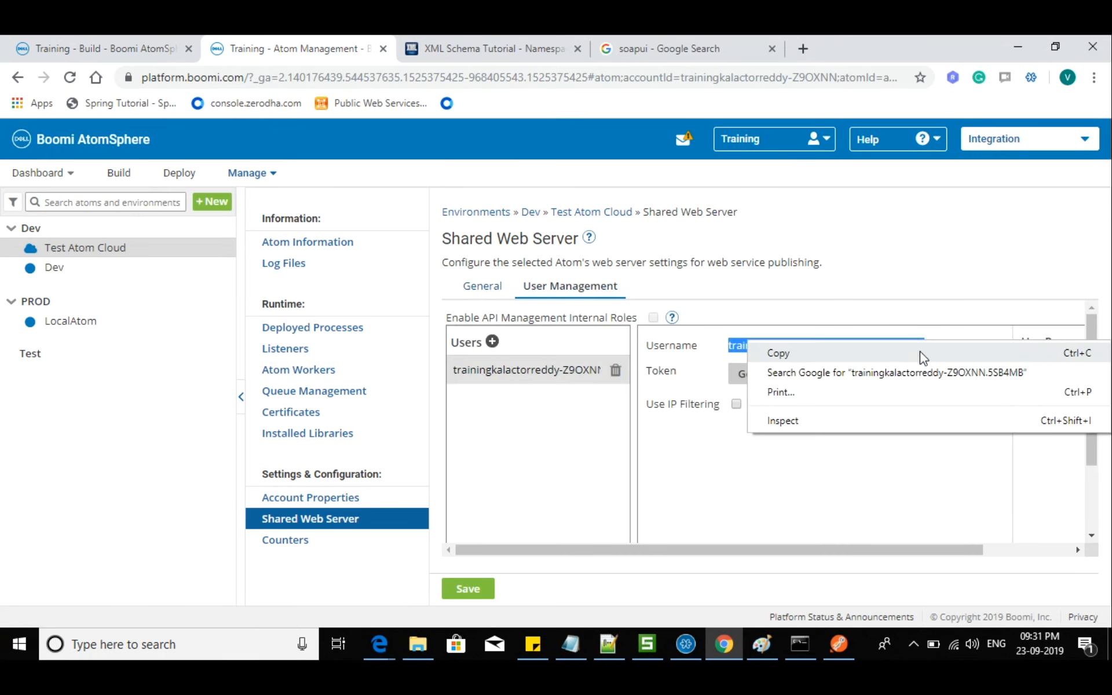
click(893, 360)
- Set the Postman request's authorization type to Basic Auth and replace the username with the copied web service username
key(alt+Tab)
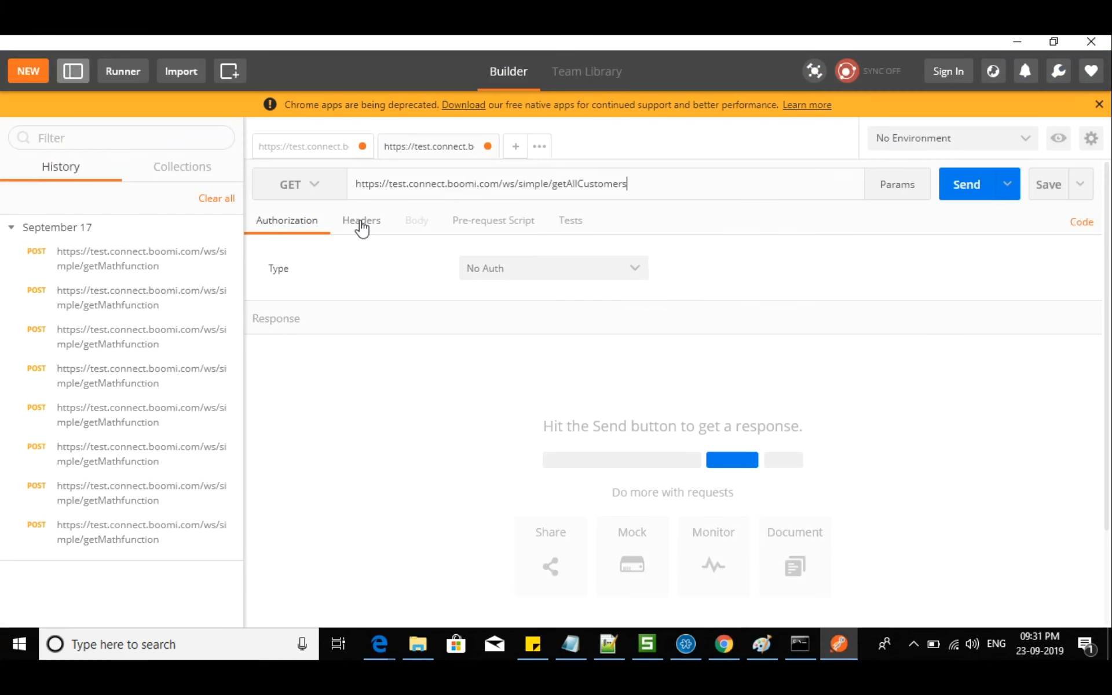
click(509, 270)
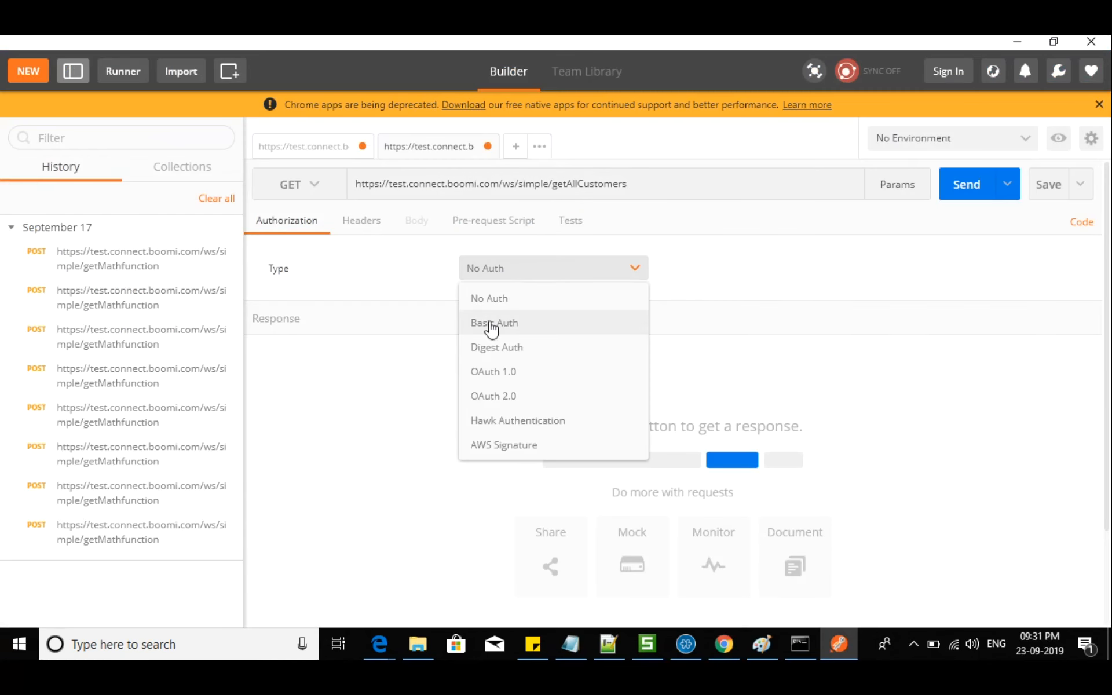
click(494, 323)
click(556, 347)
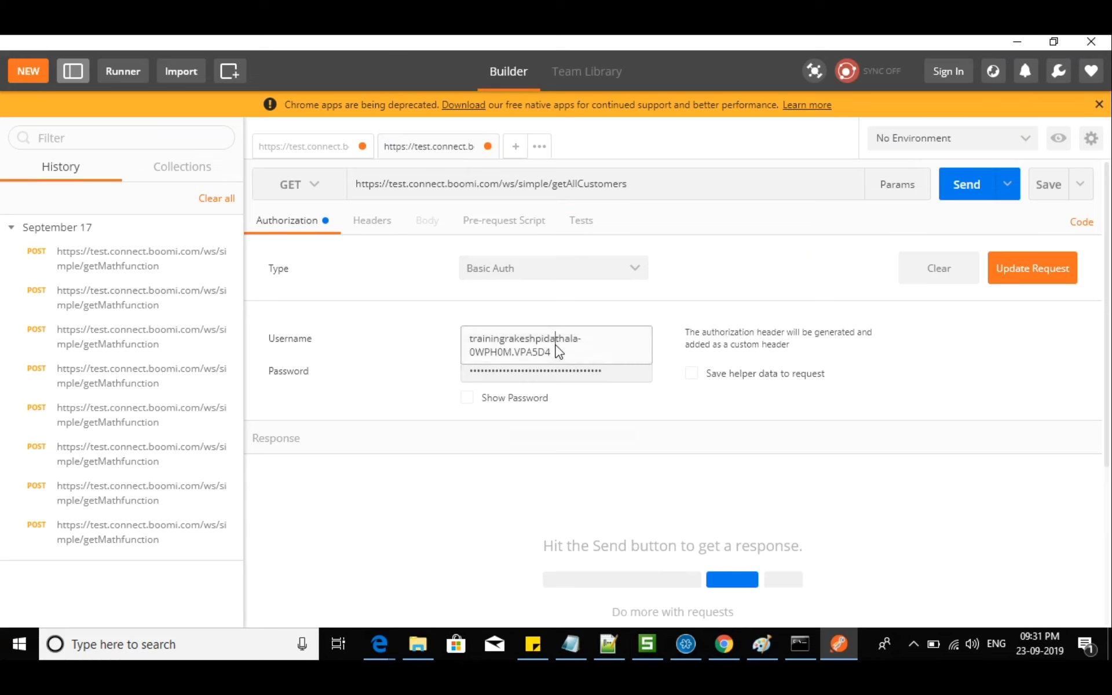
key(ctrl+a)
key(ctrl+v)
- Generate a new token for the Shared Web Server user in Boomi and copy it
key(alt+Tab)
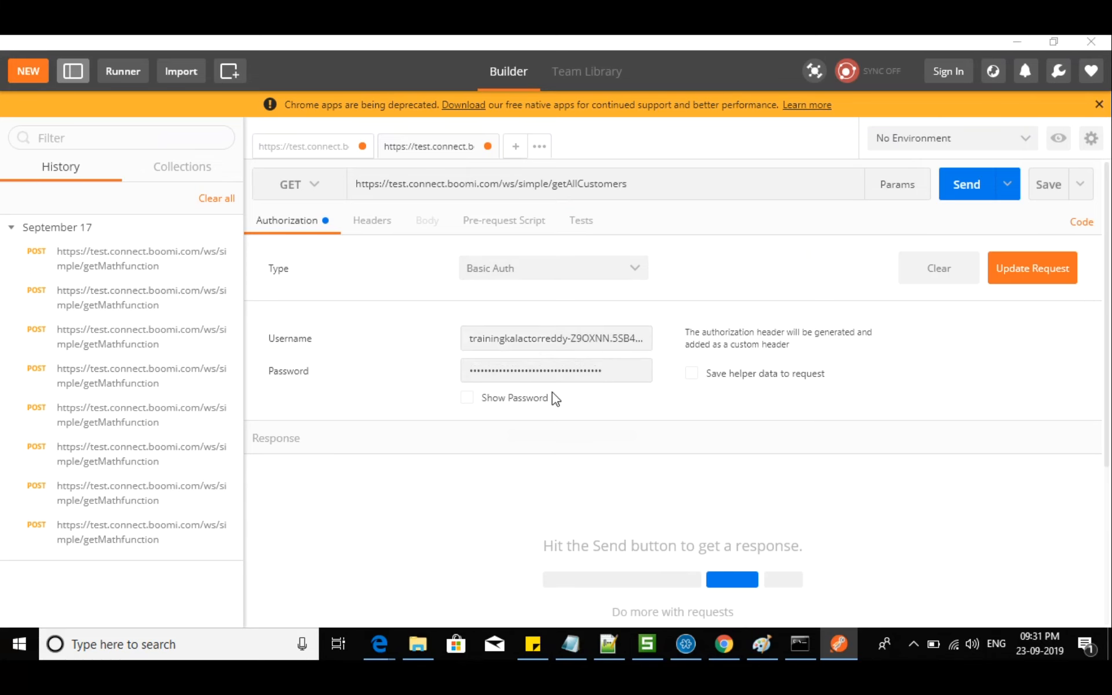
click(768, 379)
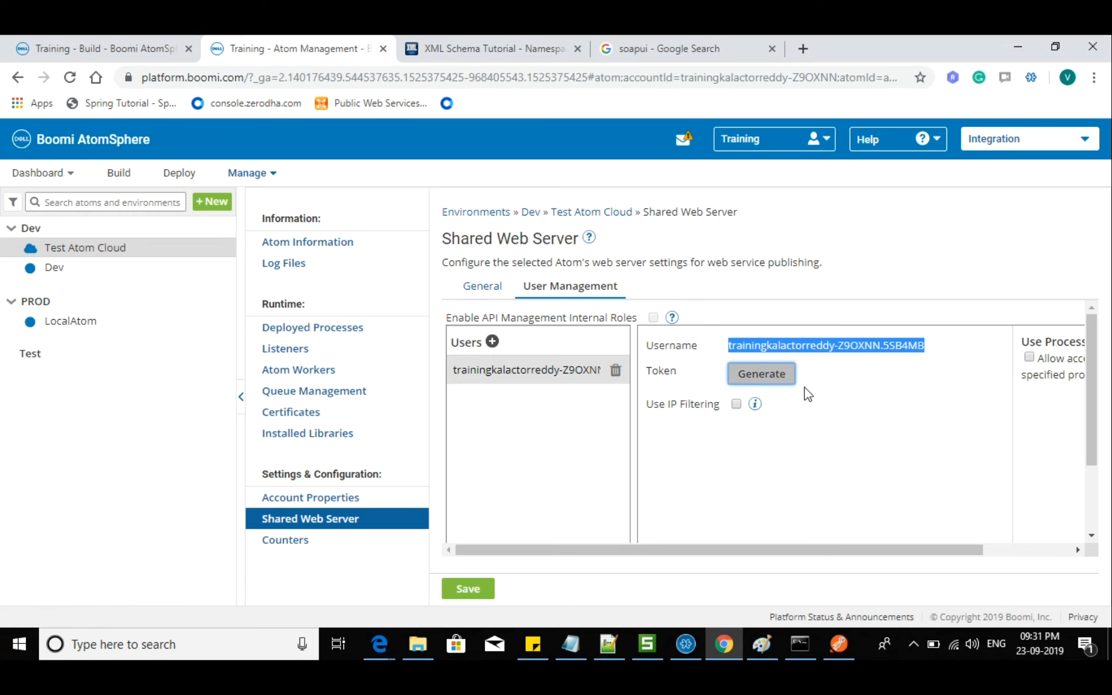
click(939, 382)
- Paste the copied token as the Basic Auth password in Postman and update the request with the authorization header
key(alt+Tab)
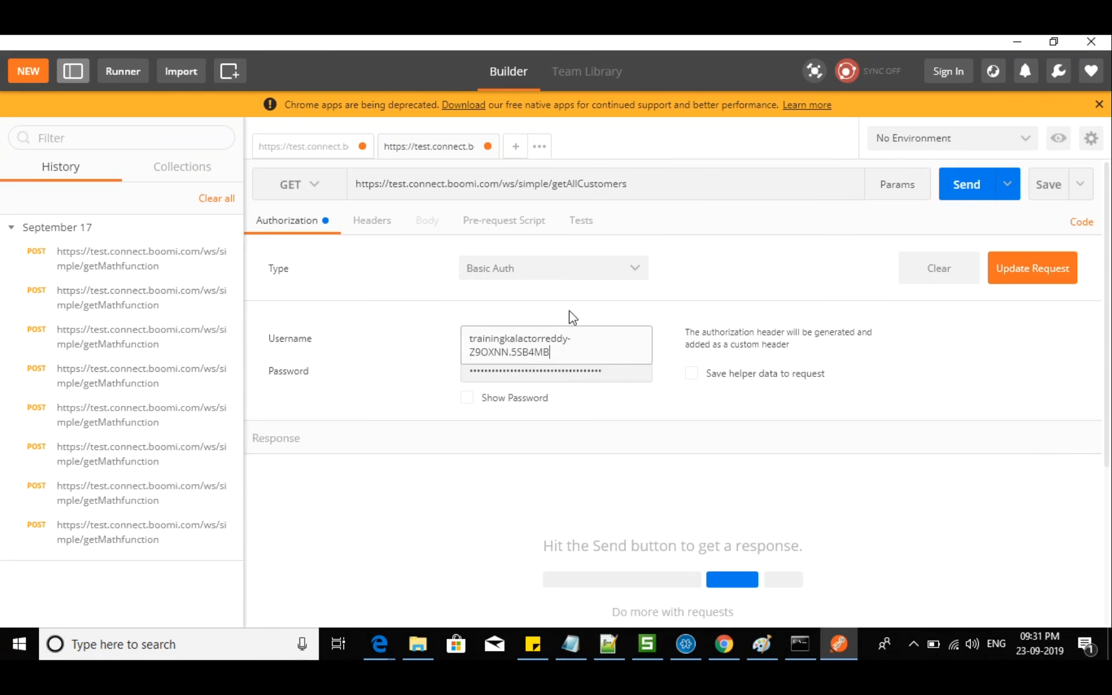
click(539, 377)
key(ctrl+a)
key(ctrl+v)
click(691, 416)
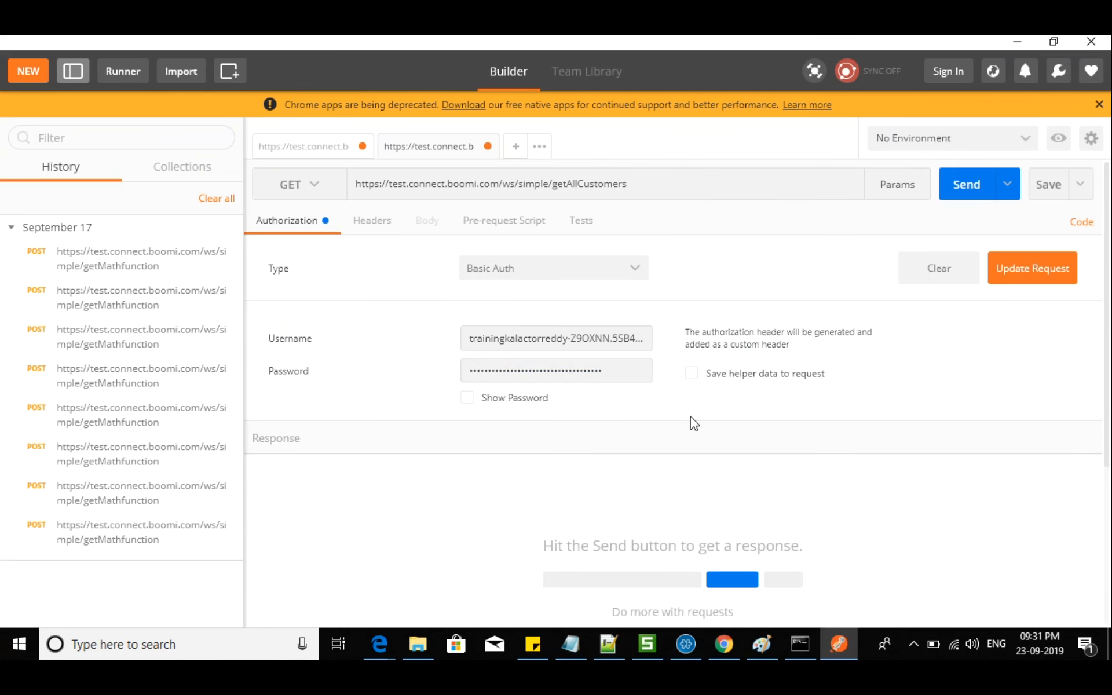
click(1032, 282)
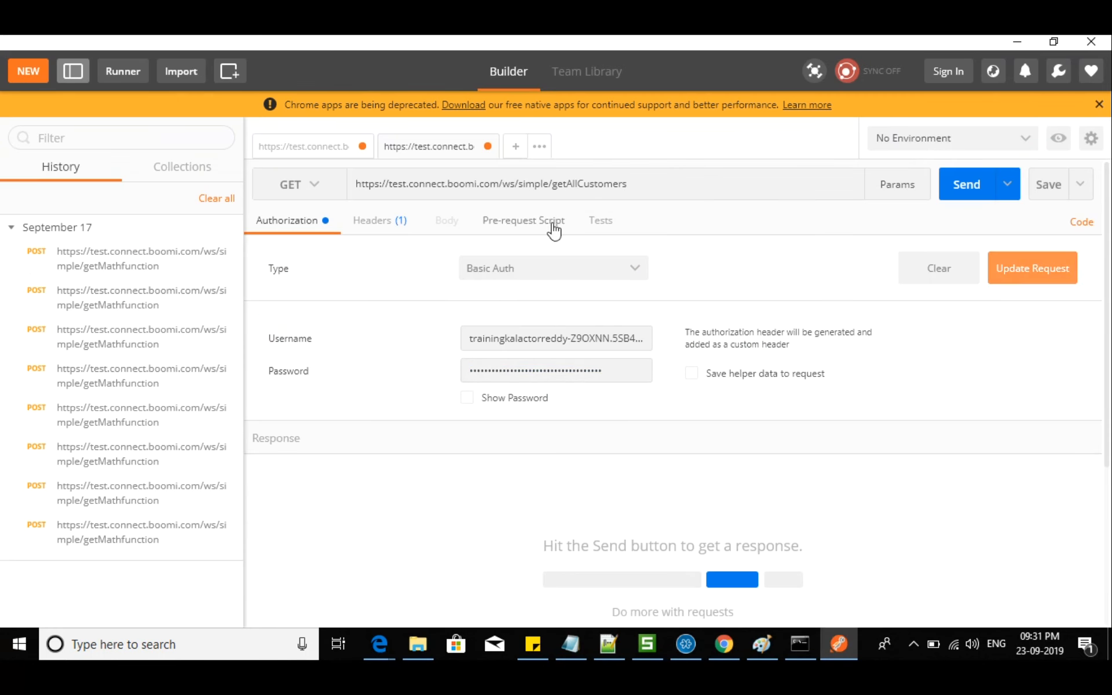
- Return to Boomi and save the Shared Web Server settings with the generated user token
click(415, 218)
key(alt+Tab)
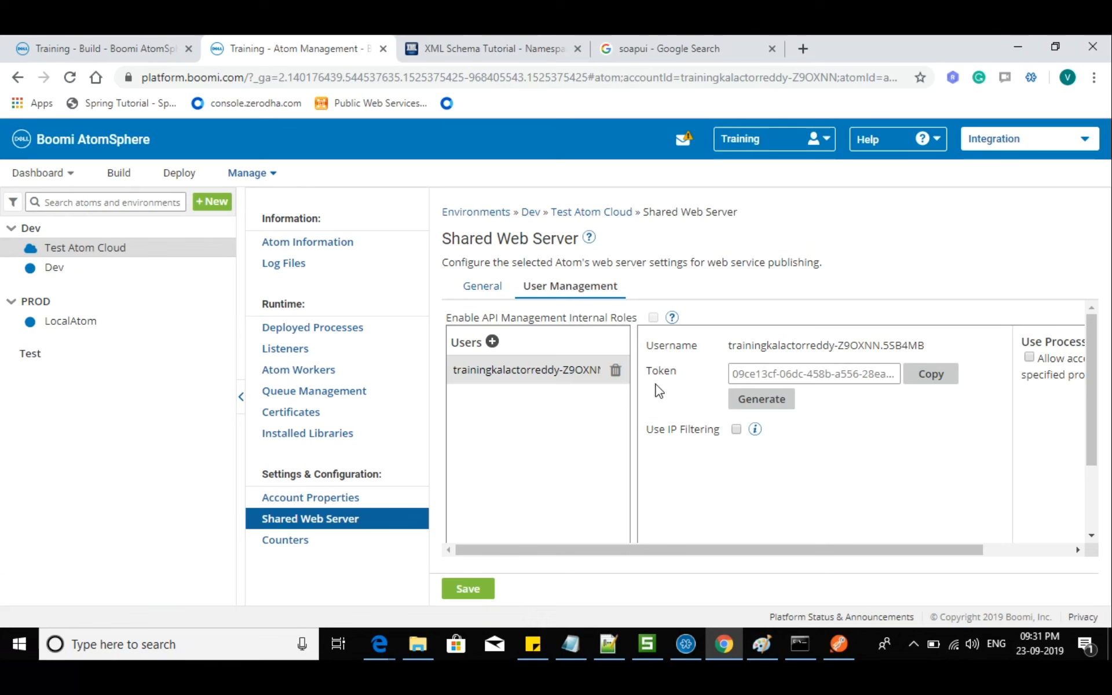
click(469, 590)
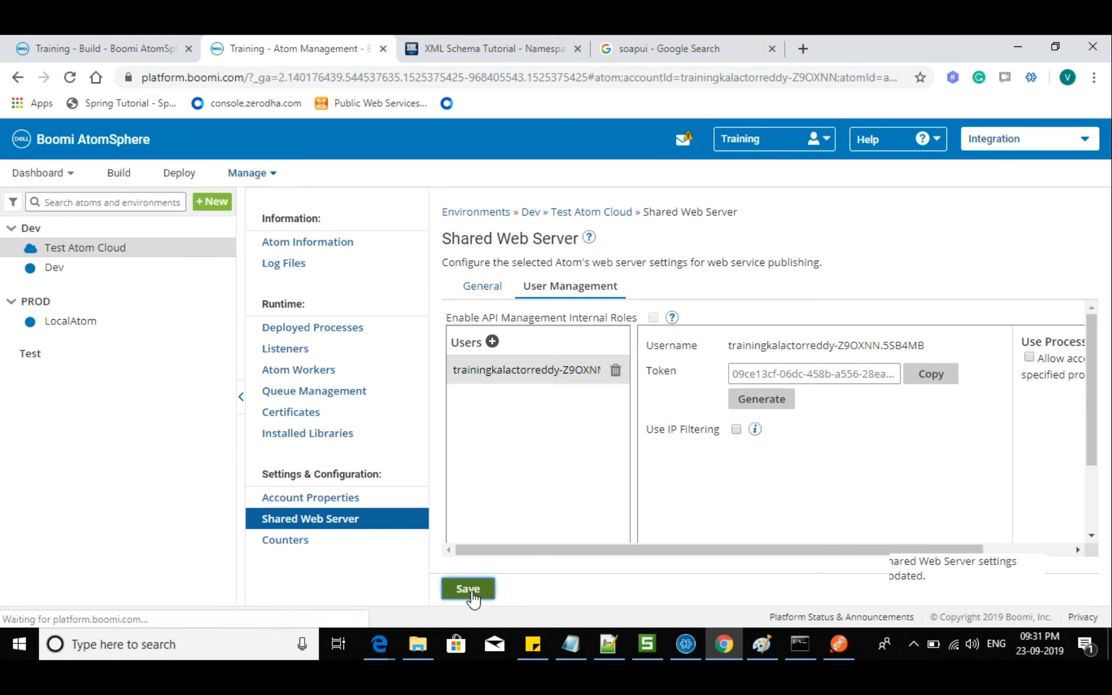
click(753, 373)
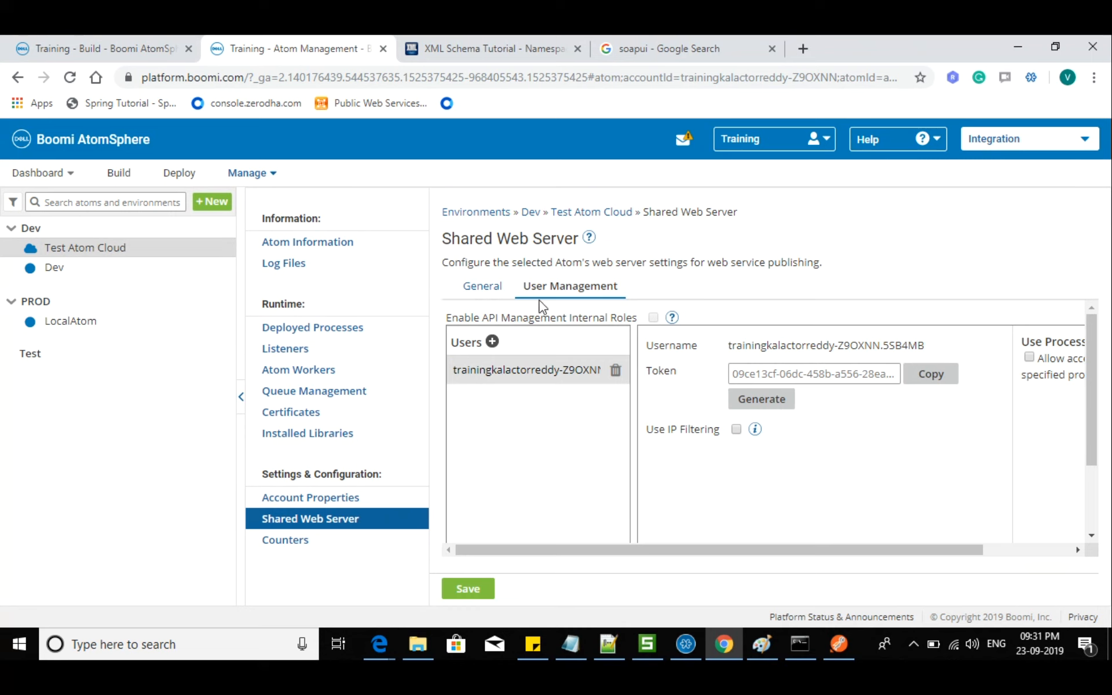
- Review the Shared Web Server's base URL and authentication type, and return to the user's credential settings
click(480, 286)
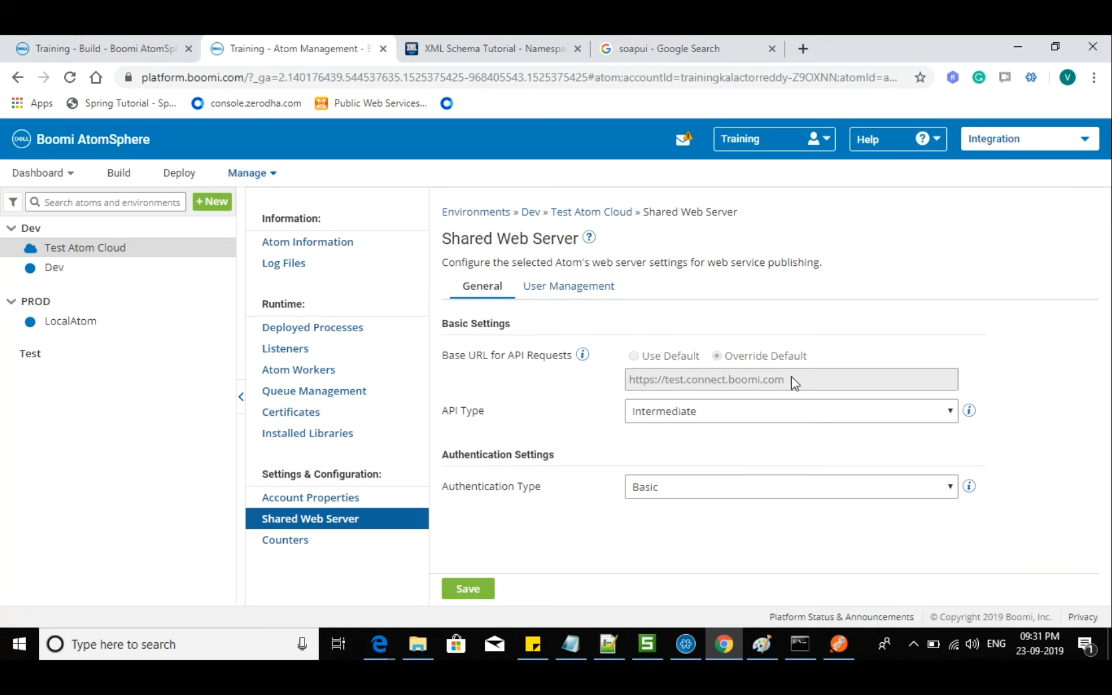
drag(791, 383, 607, 394)
drag(474, 495, 536, 497)
click(678, 497)
click(594, 482)
click(568, 290)
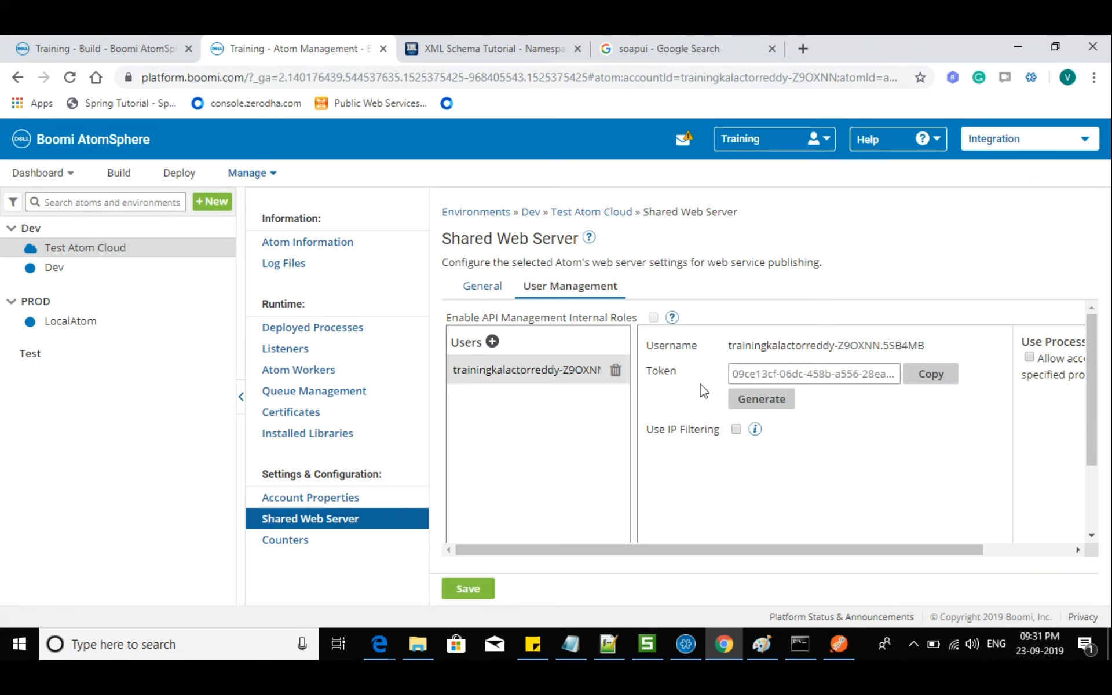
- Check the Test Atom Cloud's general web server settings, then send the getAllCustomers GET request from Postman and read the response body
click(502, 288)
key(alt+Tab)
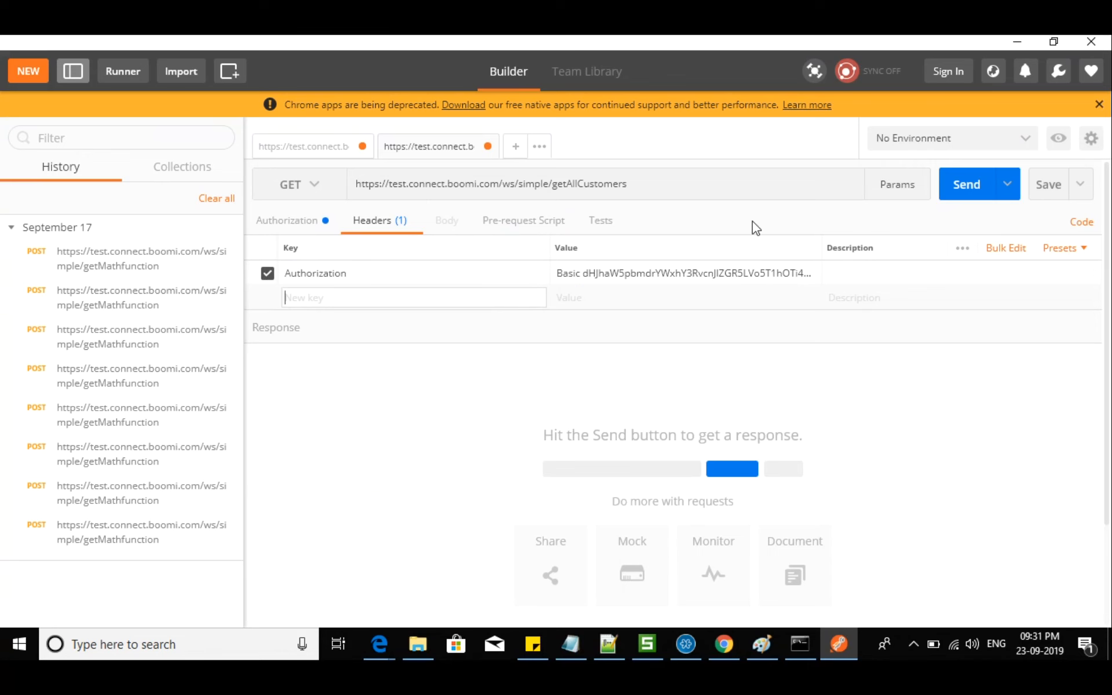
key(alt+Tab)
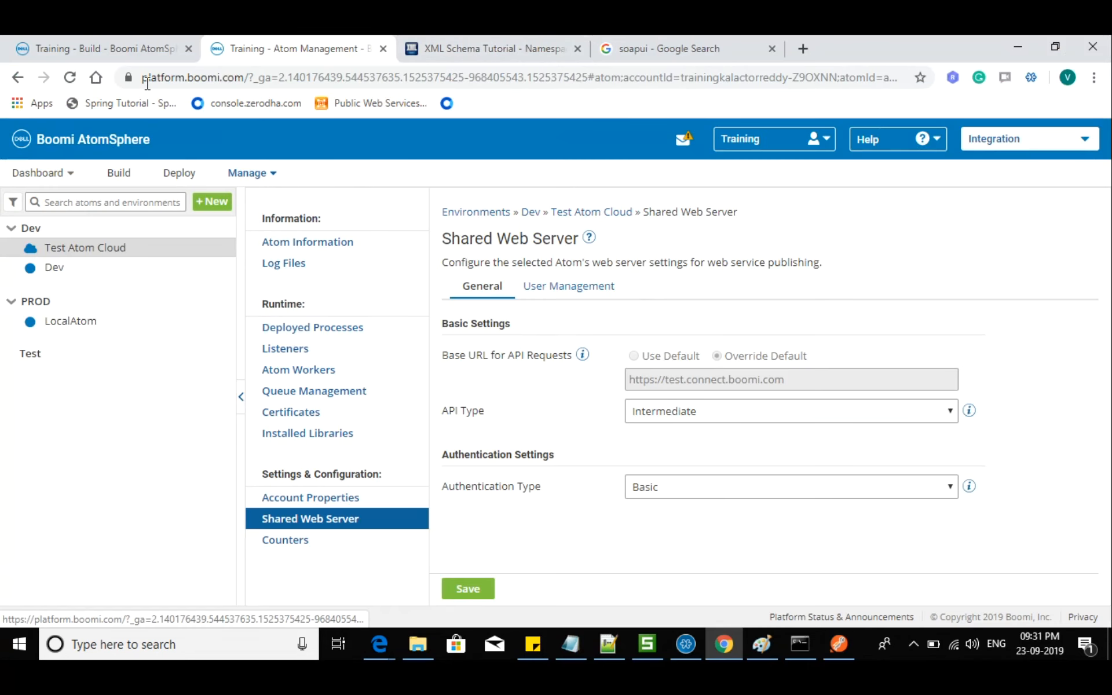
key(alt+Tab)
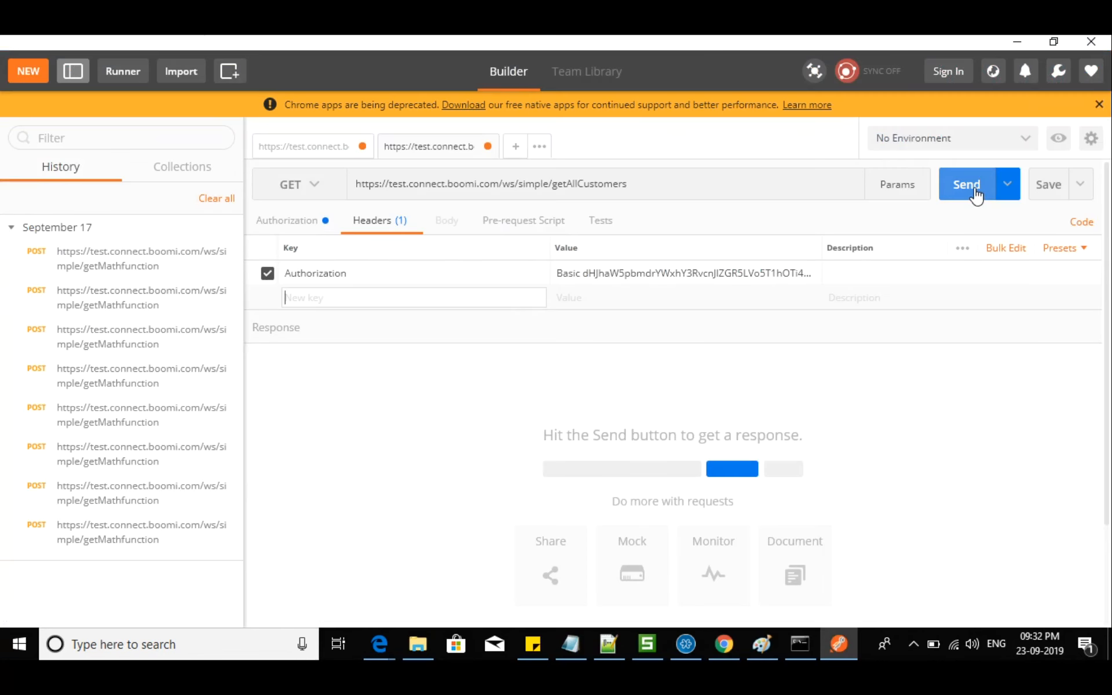
click(976, 195)
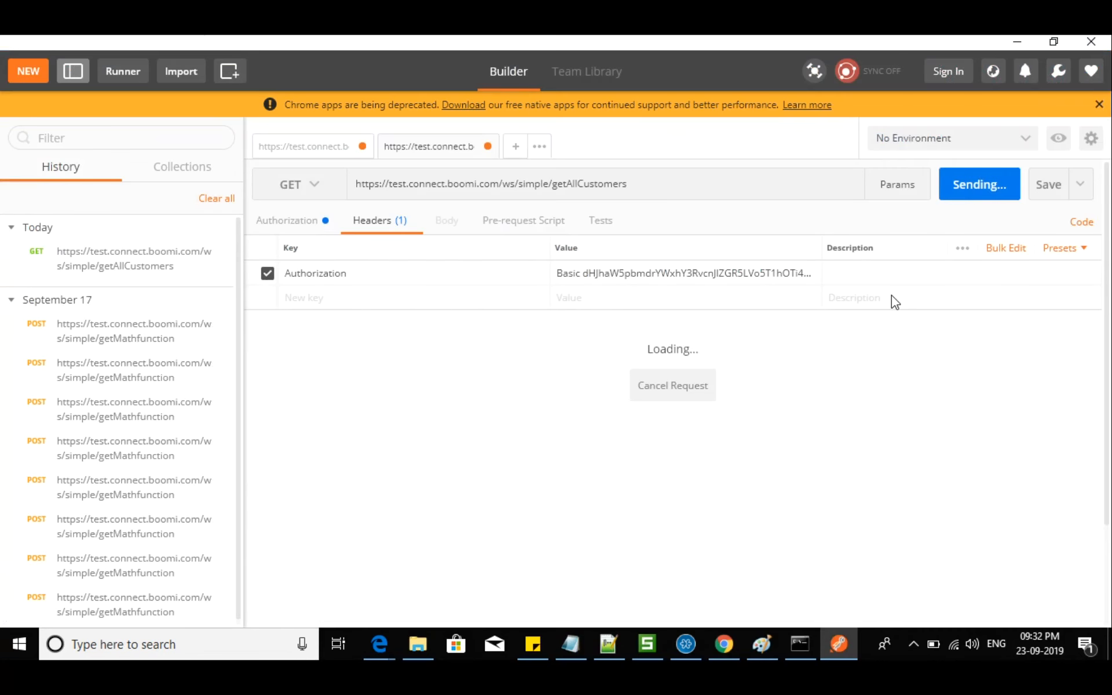
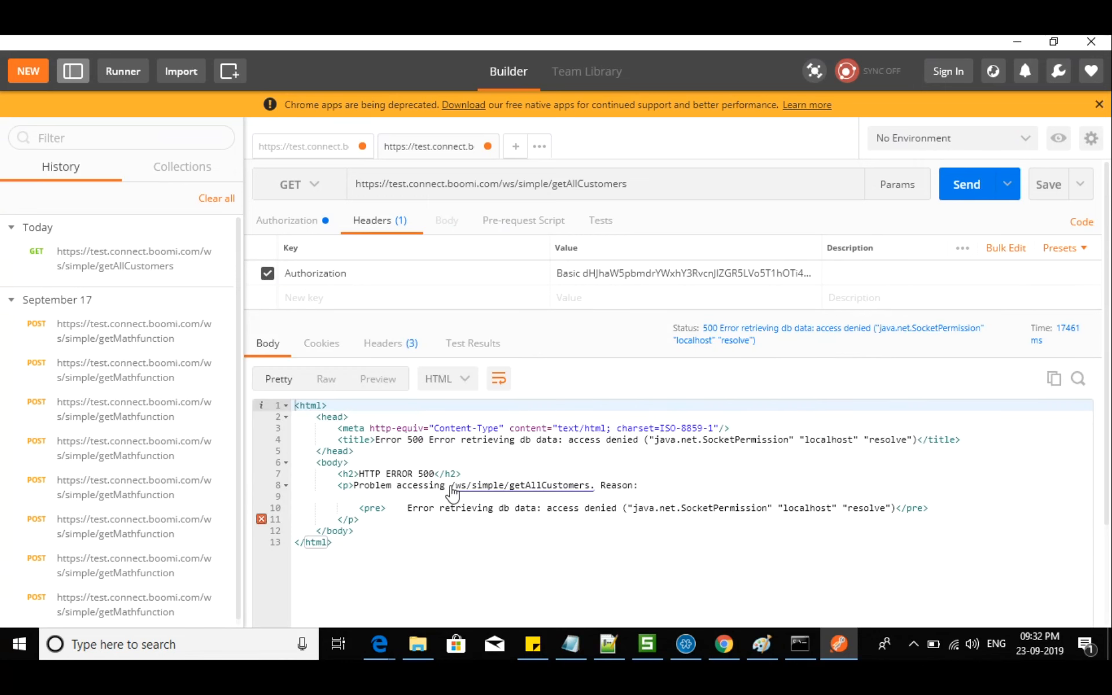
drag(370, 488, 385, 496)
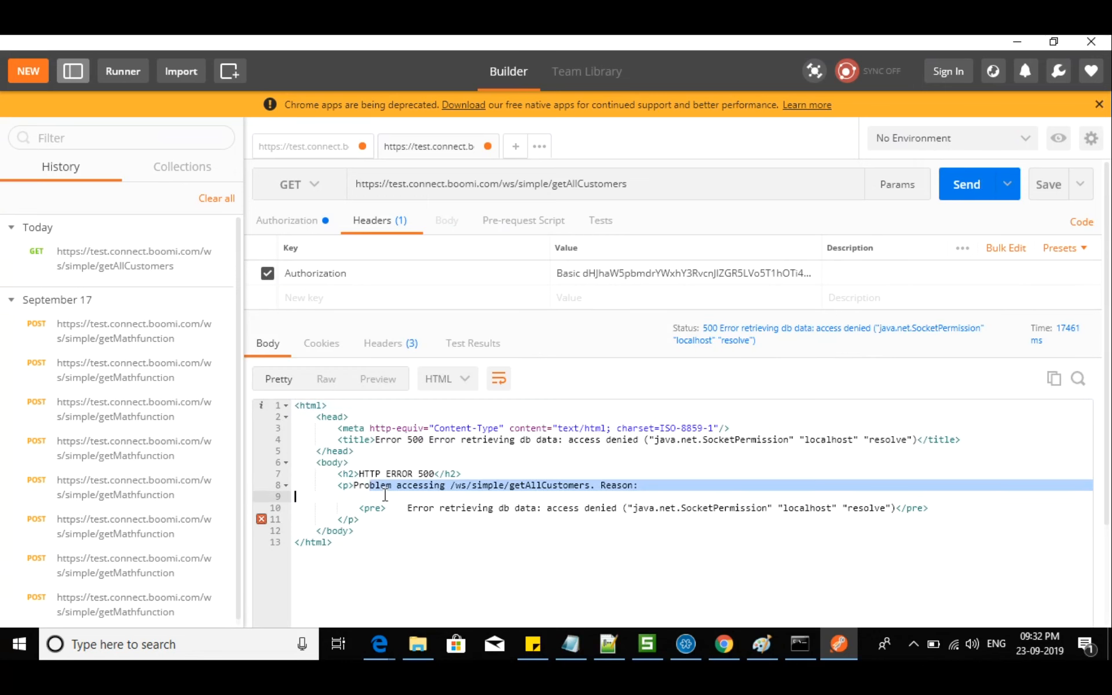
click(458, 489)
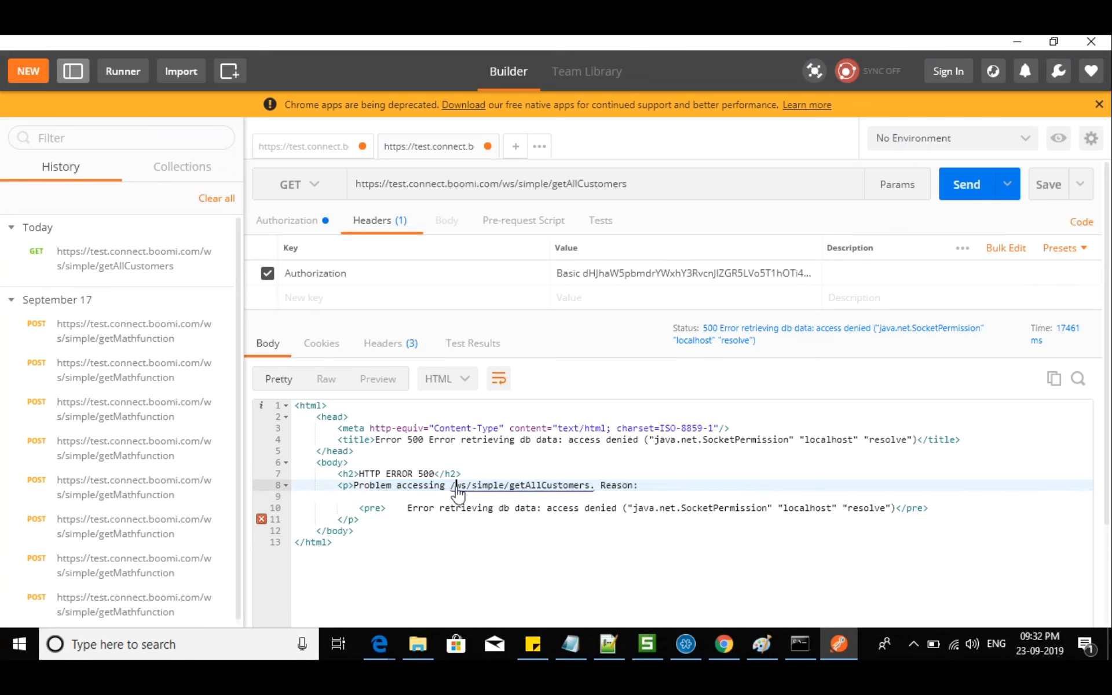
drag(431, 509, 614, 508)
key(alt+Tab)
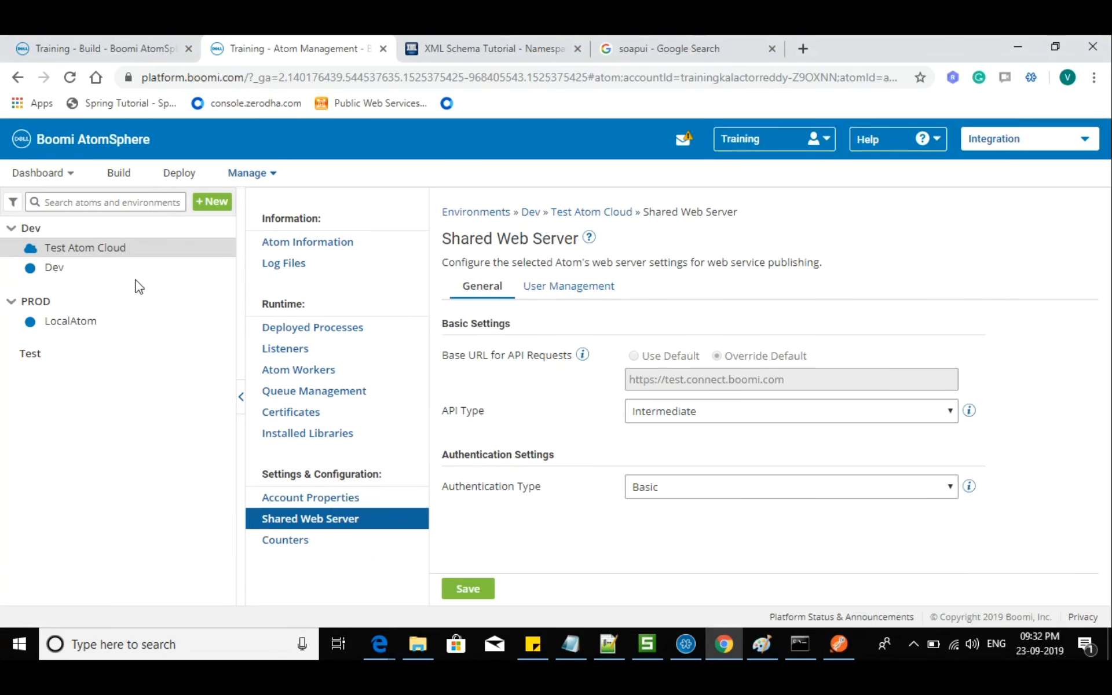
click(54, 270)
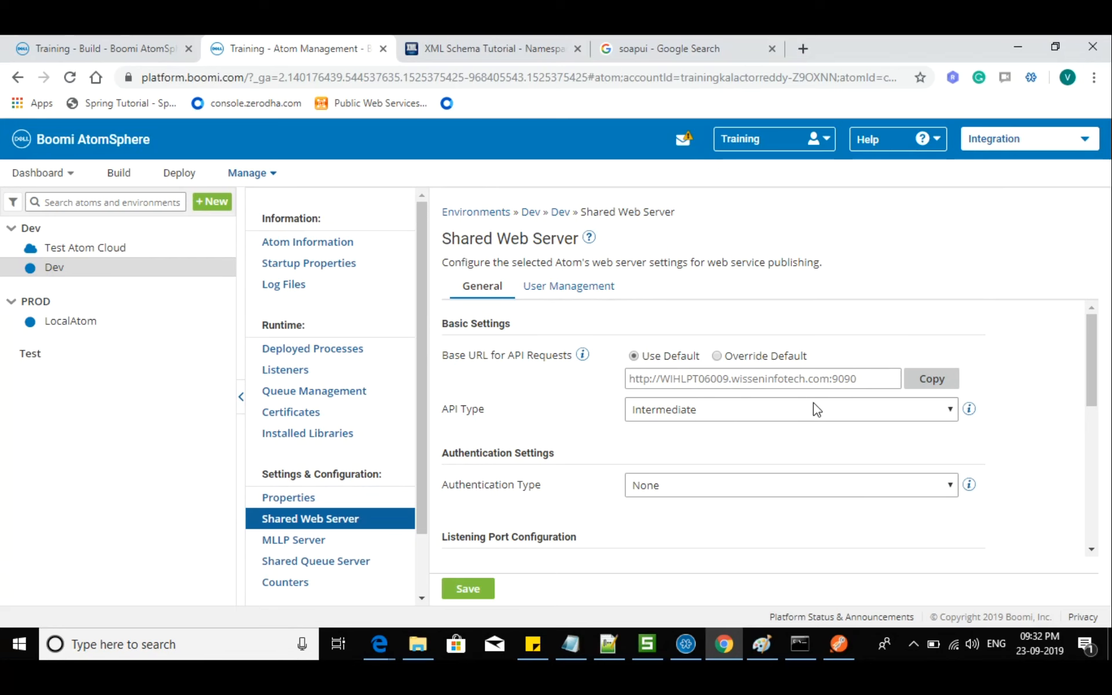
drag(859, 379, 609, 370)
key(ctrl+c)
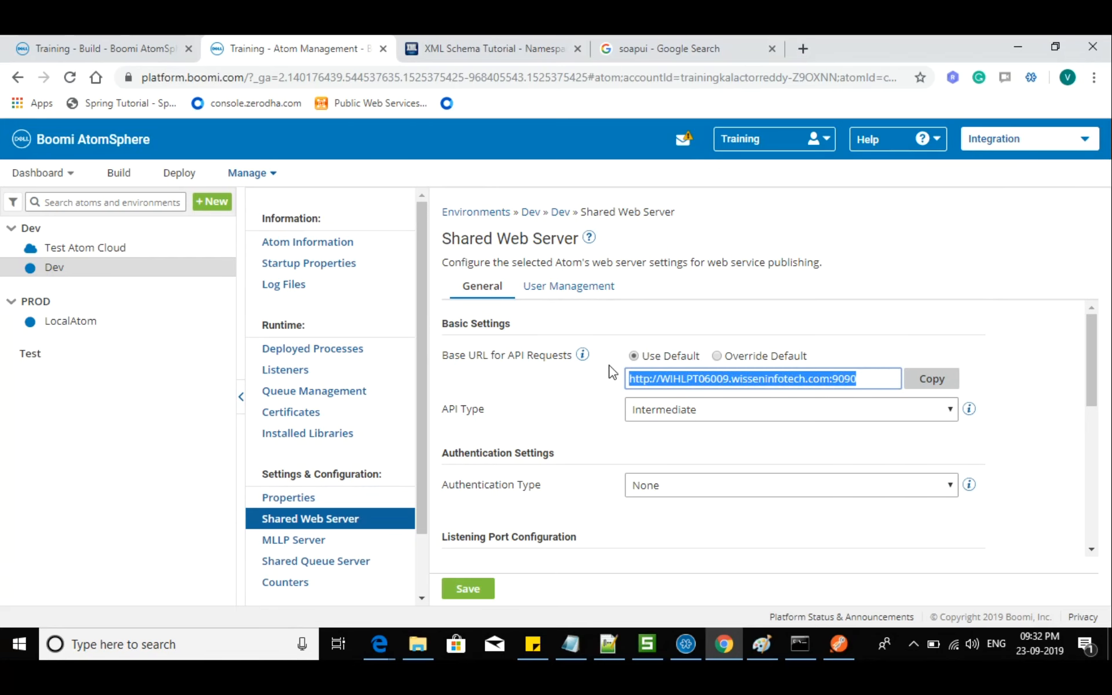
key(alt+Tab)
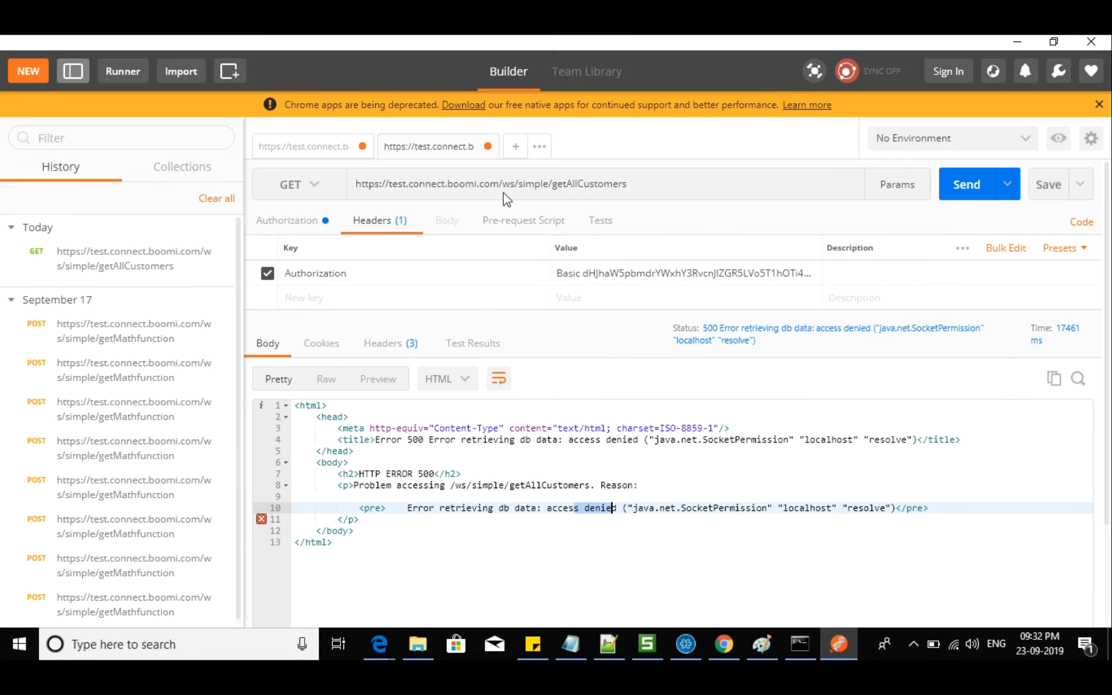
drag(499, 184, 341, 197)
key(ctrl+v)
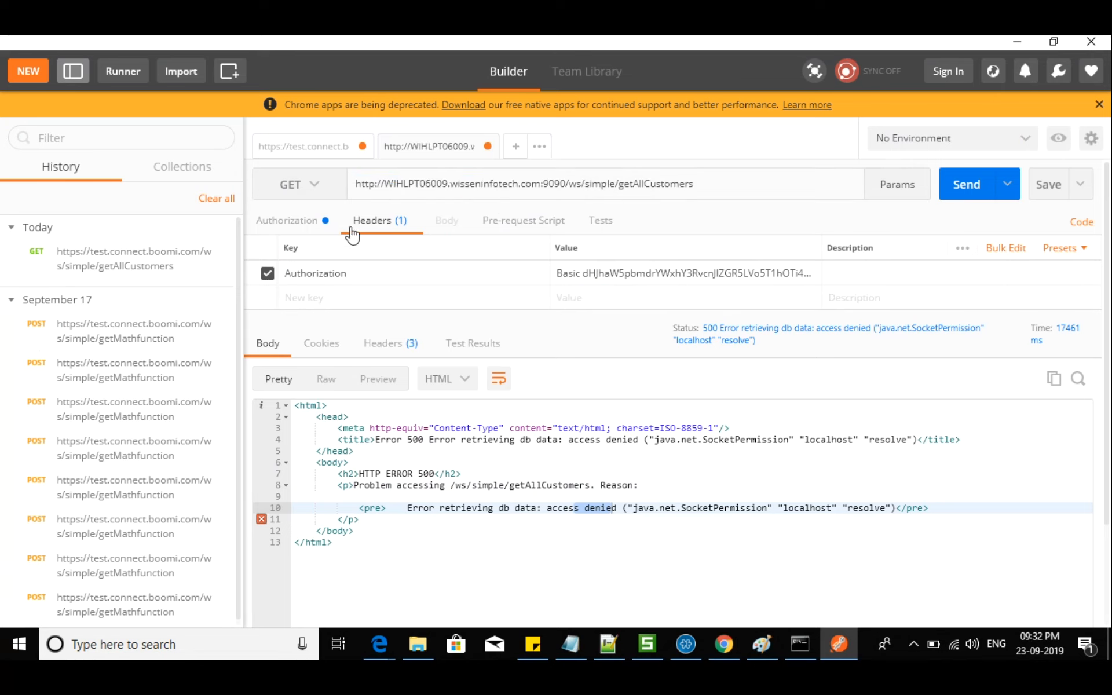
- Set the Postman request's authorization type to No Auth and send the request to the Dev atom's endpoint
click(304, 220)
click(507, 269)
click(510, 299)
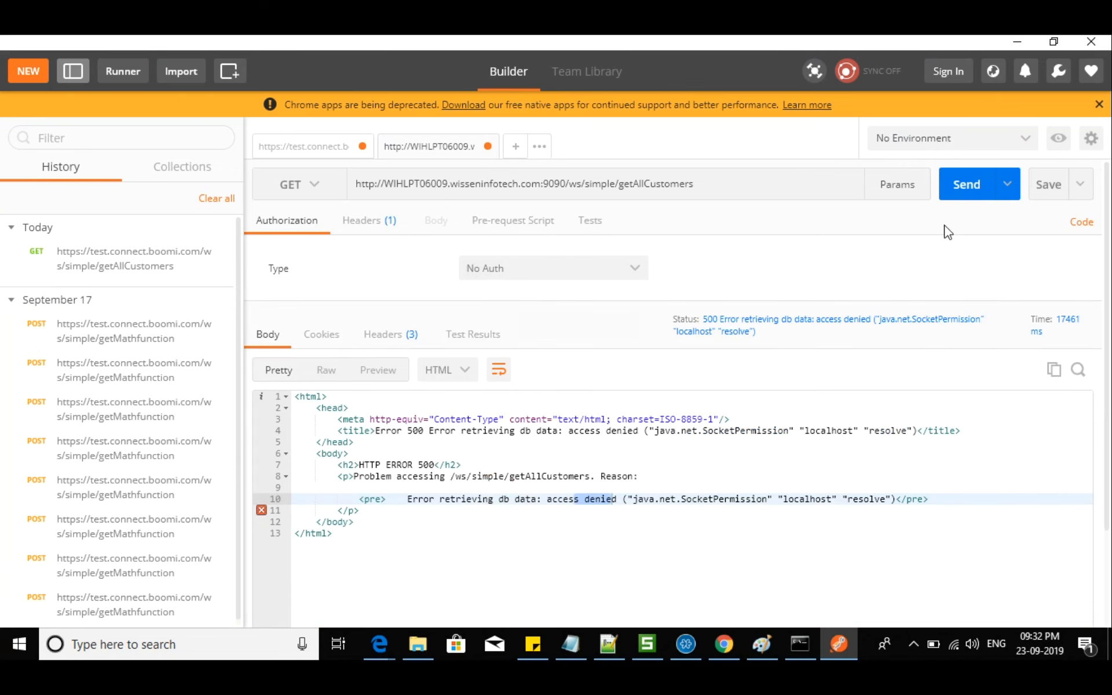
click(963, 185)
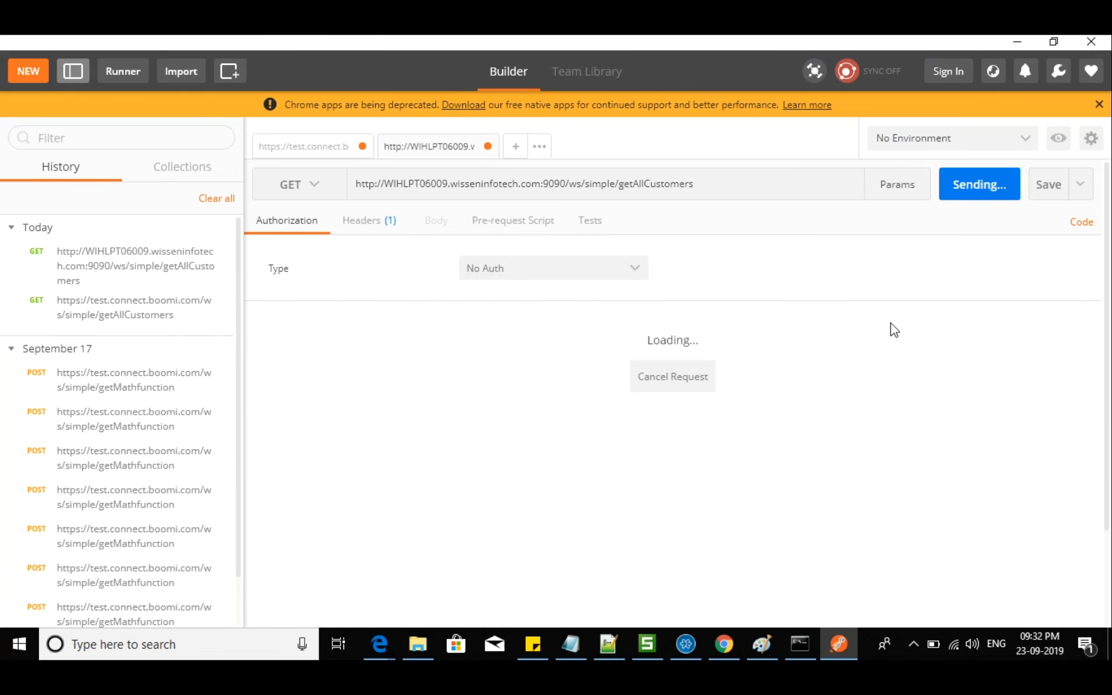
key(alt+Tab)
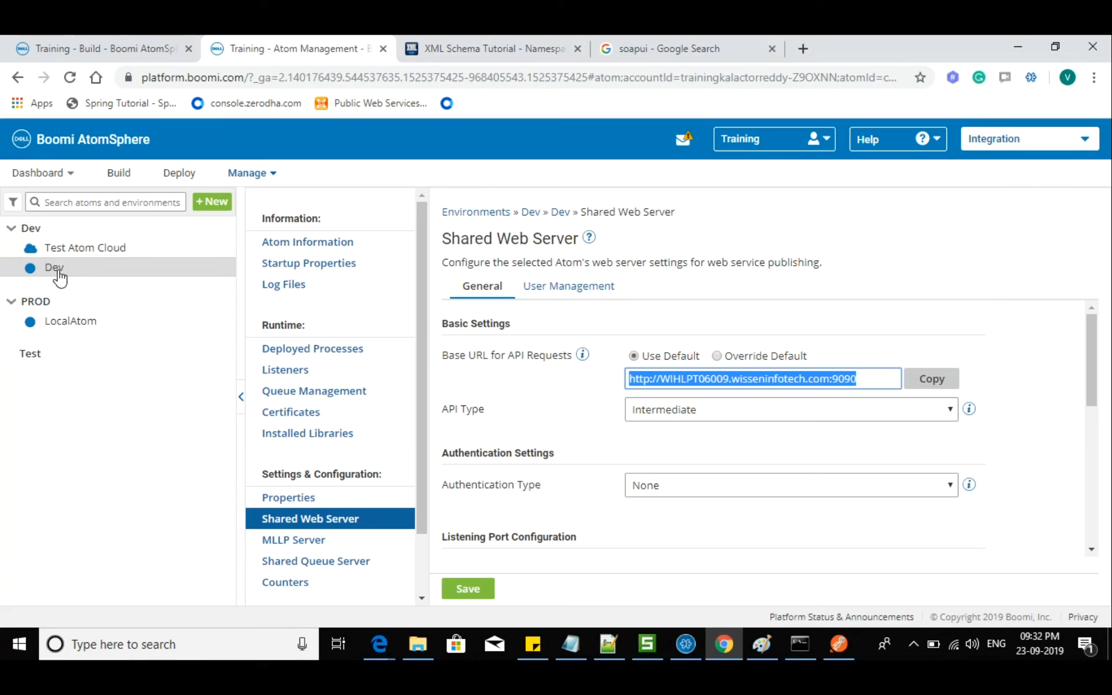
key(alt+Tab)
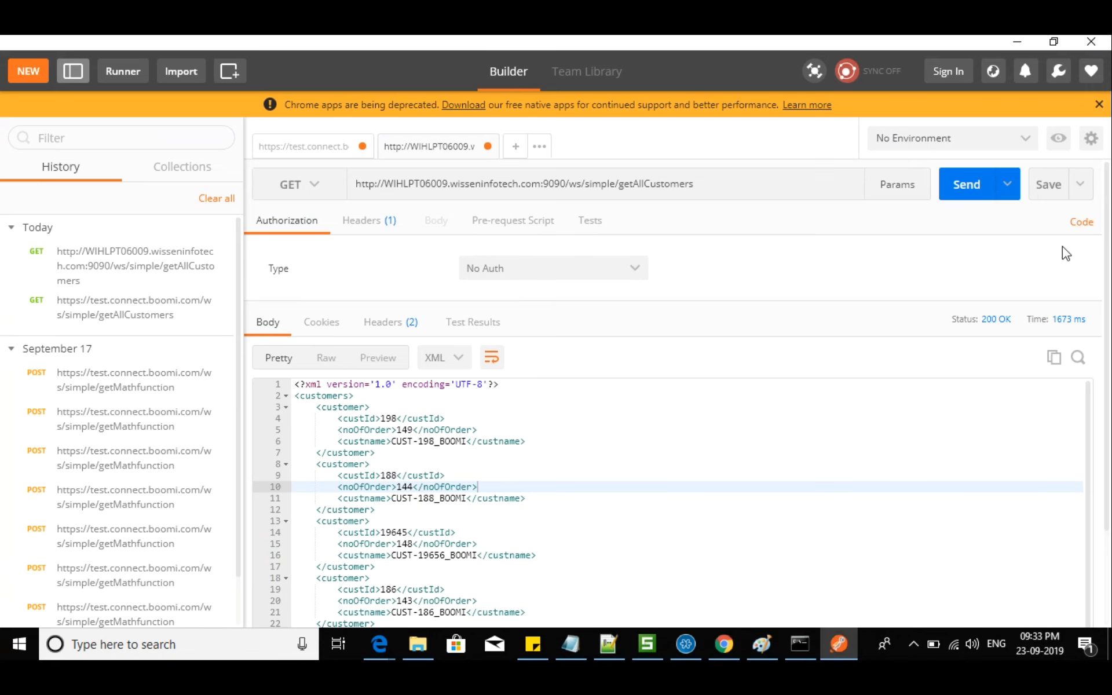
- Examine the generated HTTP code snippet for the request, including its path, host and authorization lines, and close it
click(1081, 224)
drag(343, 206, 316, 206)
drag(532, 201, 524, 205)
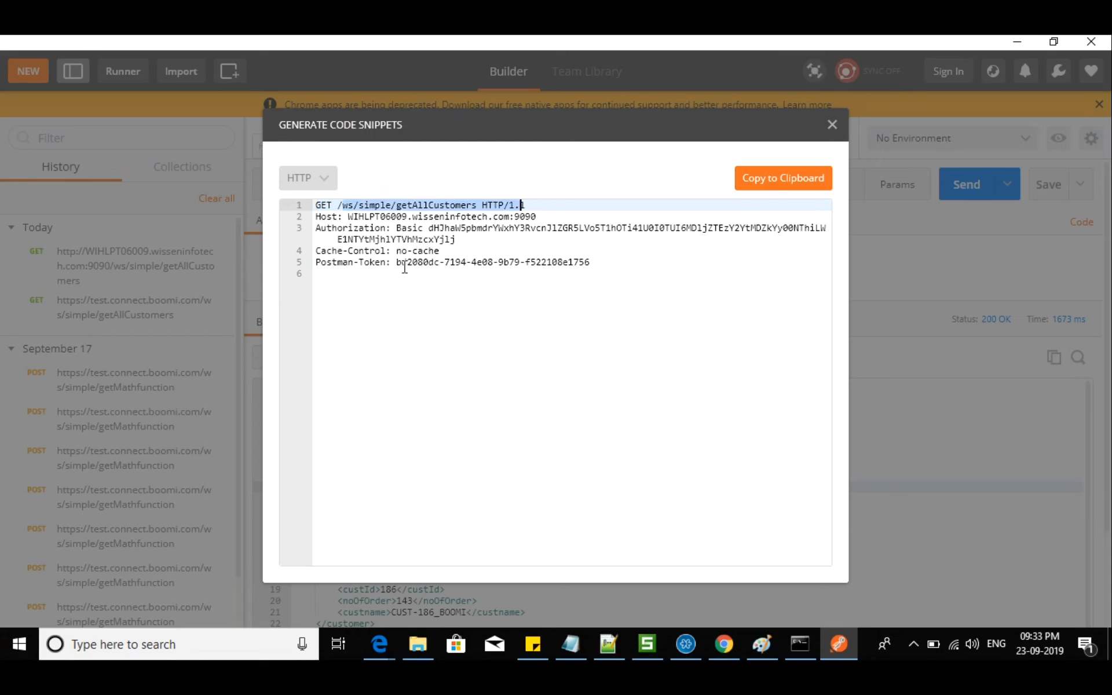
drag(403, 262, 317, 273)
drag(368, 222, 467, 262)
click(514, 219)
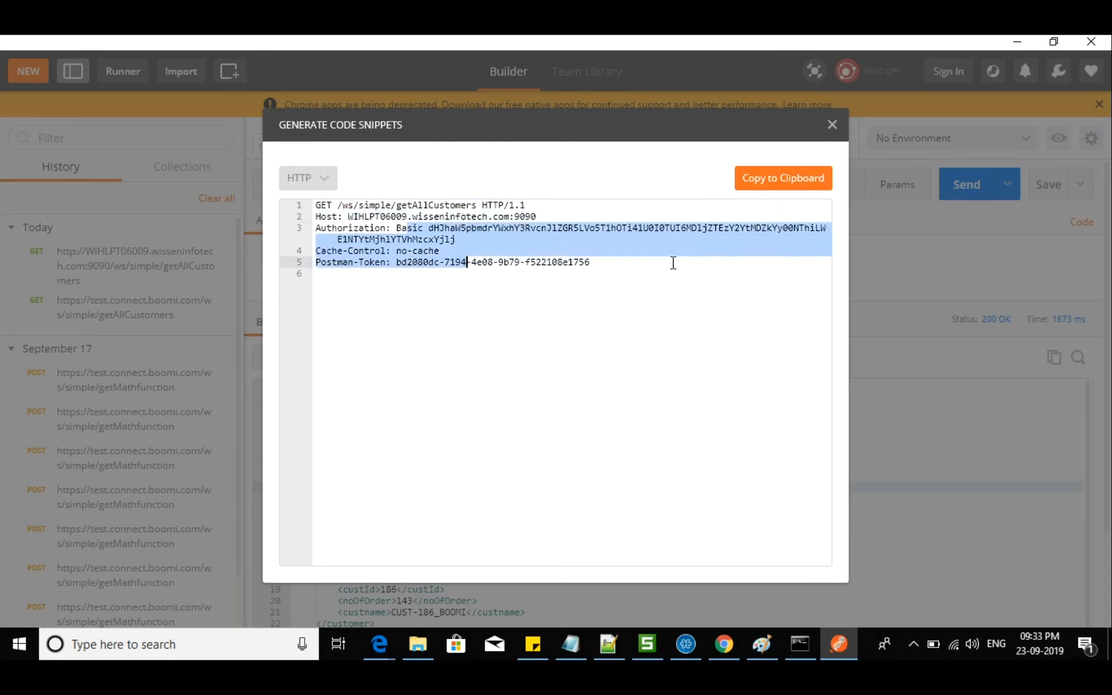
click(833, 127)
- Review the response headers, including the content type, and read through the returned customers XML body
click(394, 326)
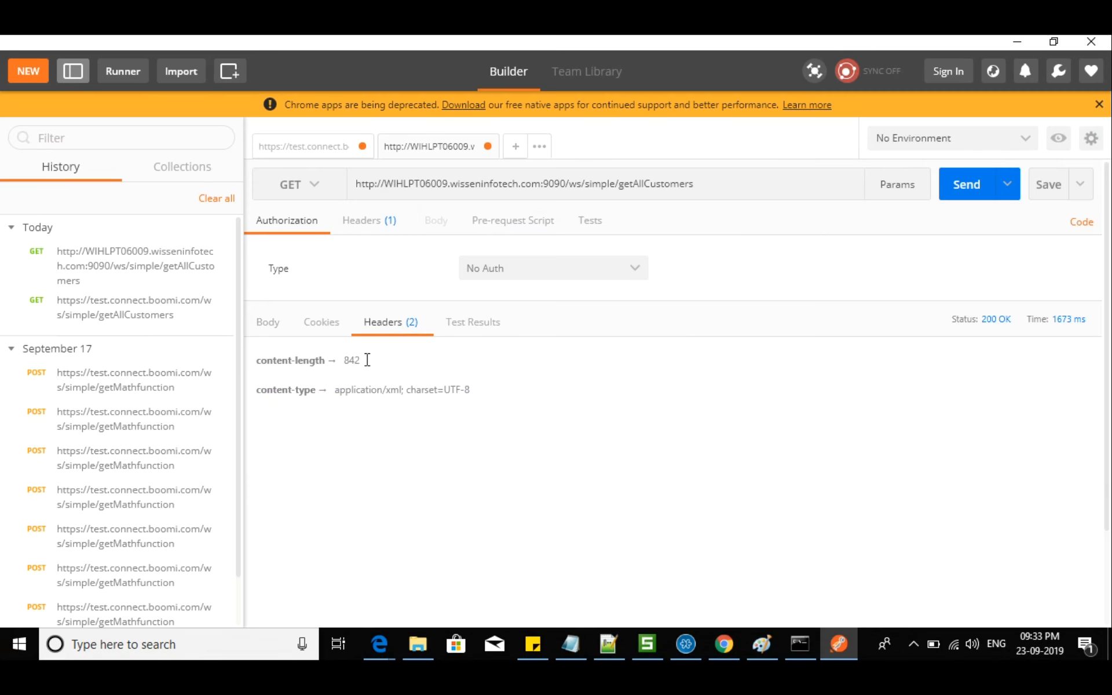
drag(388, 391, 360, 391)
click(274, 326)
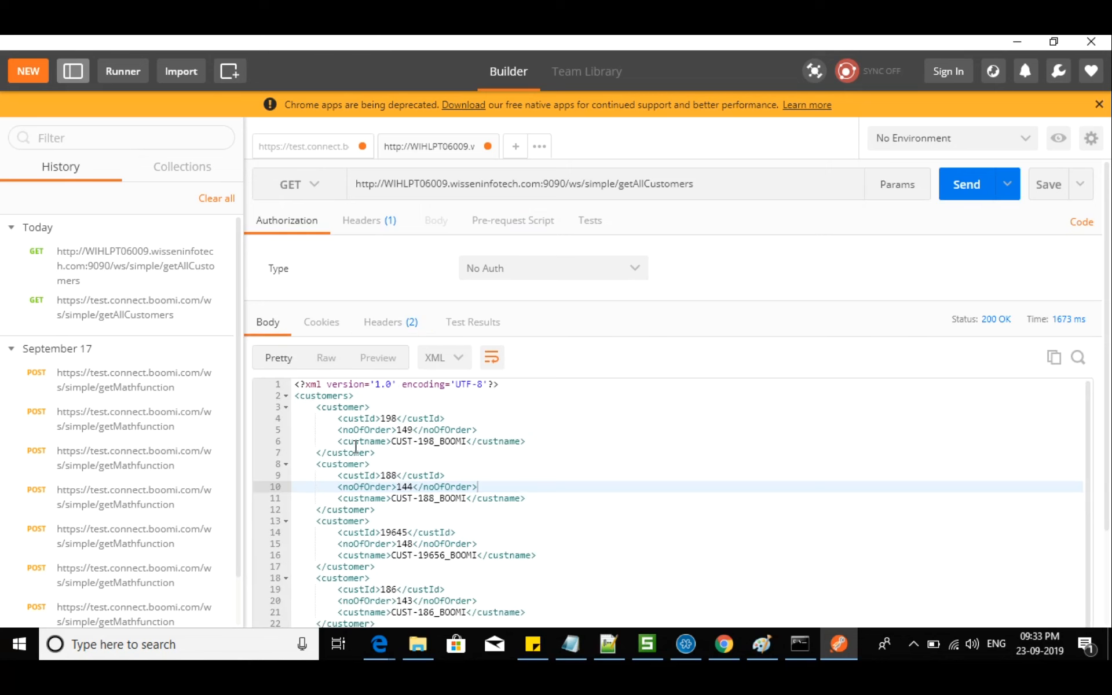
scroll(484, 450, down, 3)
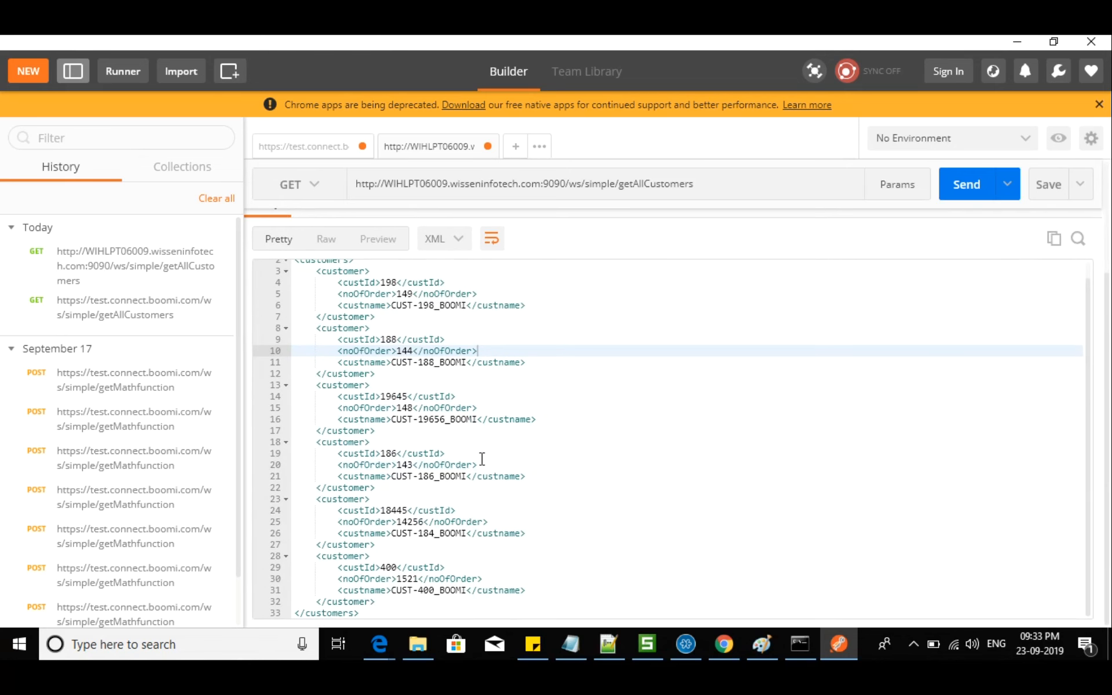
scroll(482, 460, up, 1)
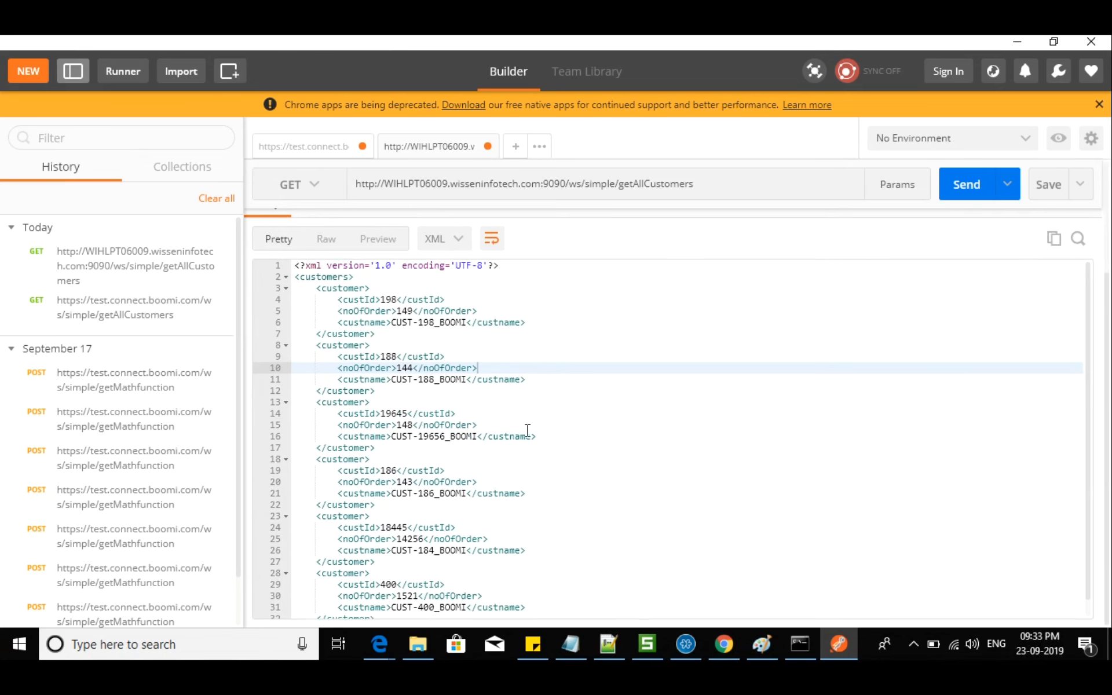
scroll(529, 430, up, 2)
scroll(528, 431, up, 1)
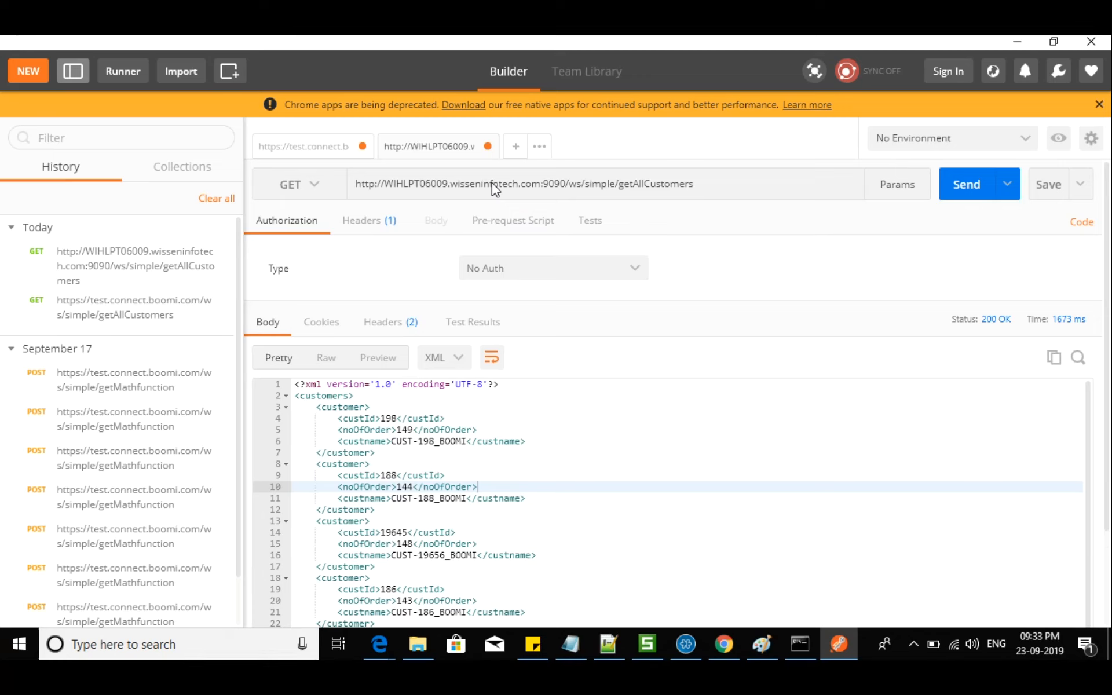
- Switch to Notepad++ and add the notes "client - postman" and "server - boomi" on separate lines below the service URL
click(612, 631)
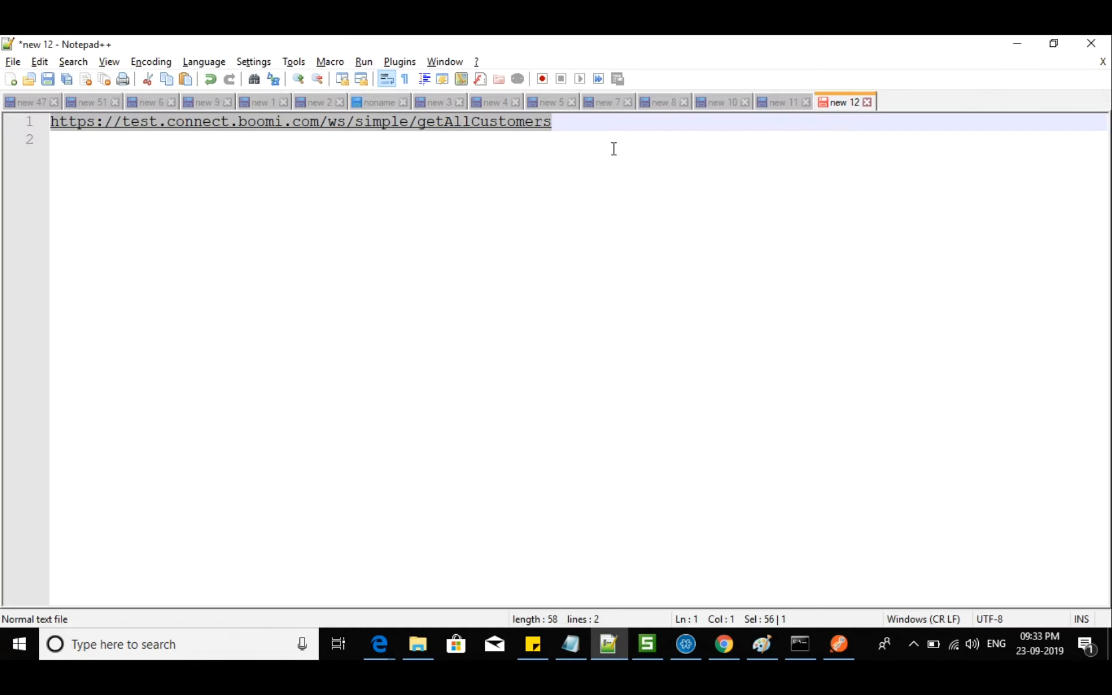
key(End)
key(Return)
key(Return)
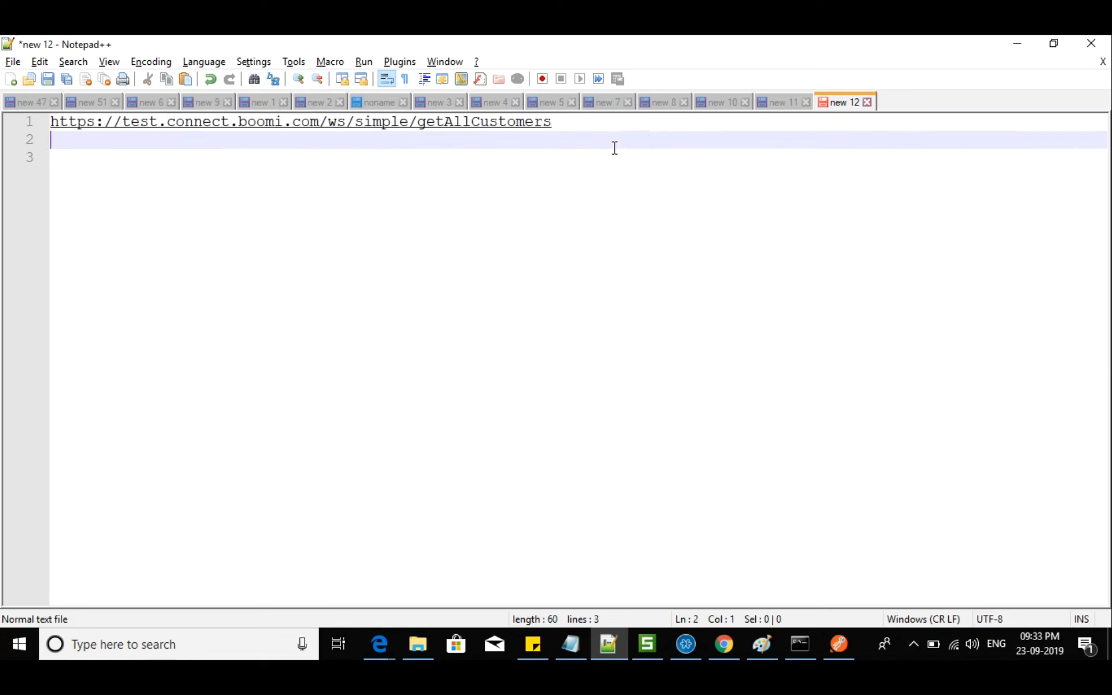
text(client - postman)
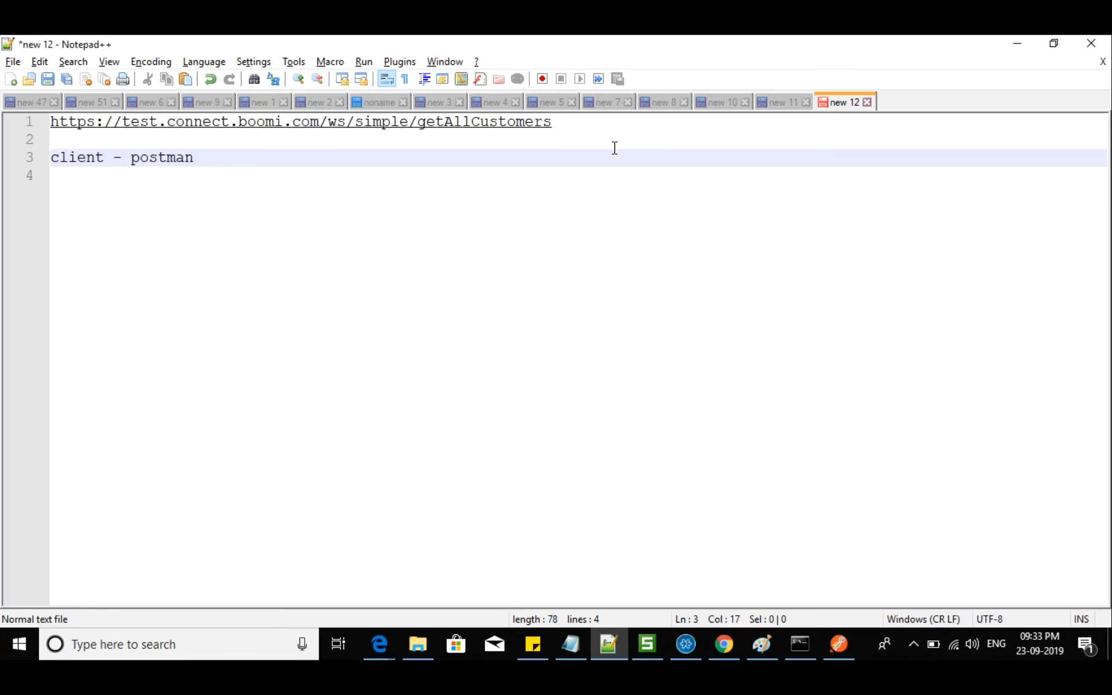
key(Return)
key(Return)
text(serve)
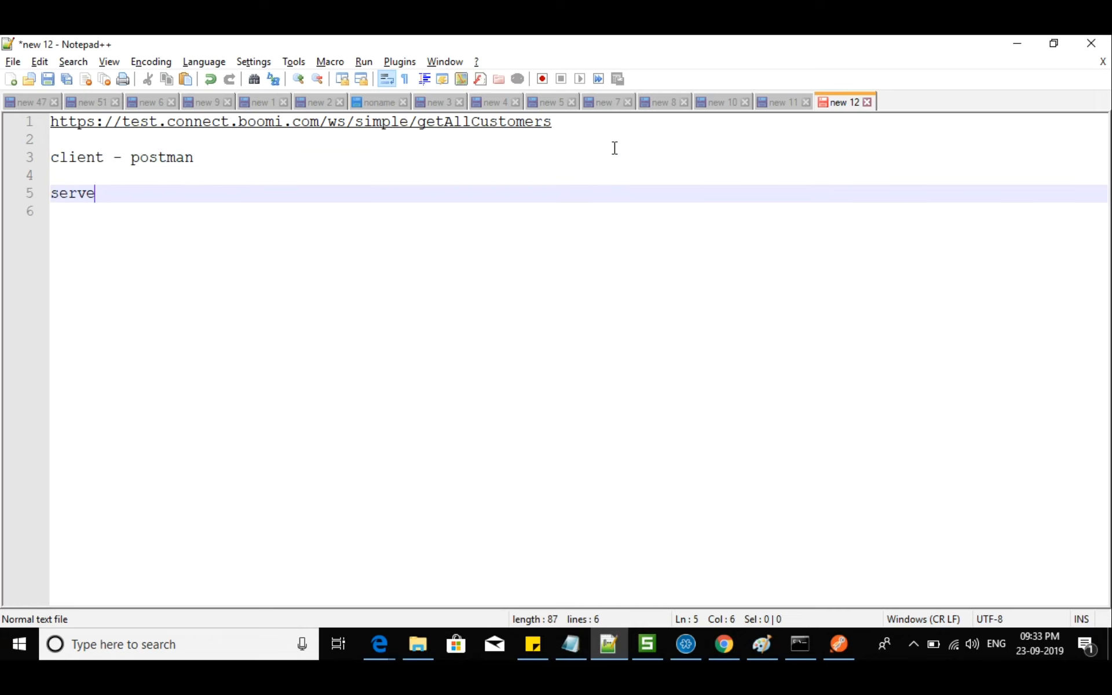
text(r - boomi)
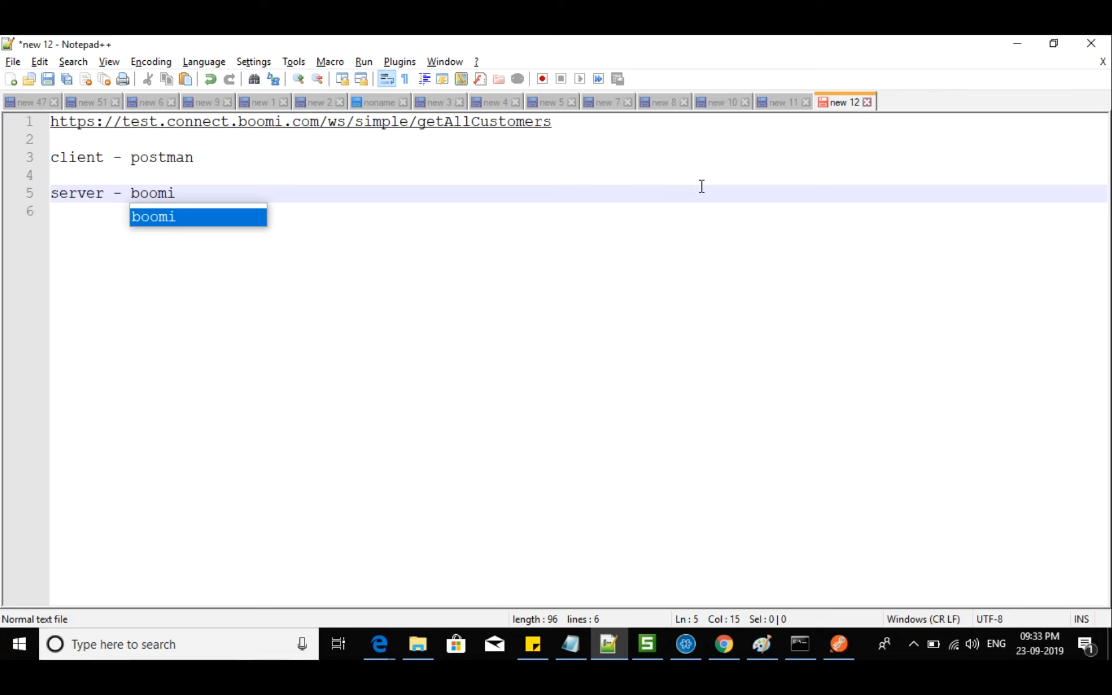
double_click(135, 194)
click(193, 197)
- Duplicate the client and server notes a few lines below and change the copy's client to "boomi"
key(Return)
key(Return)
key(Return)
key(Return)
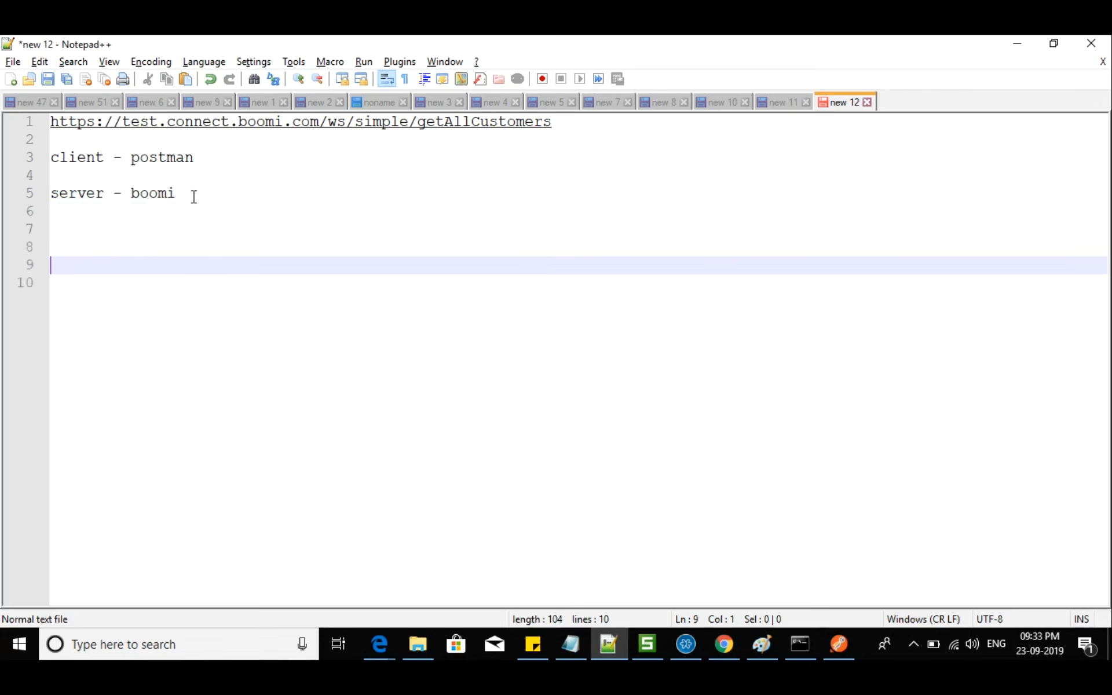
drag(194, 197, 44, 147)
key(ctrl+c)
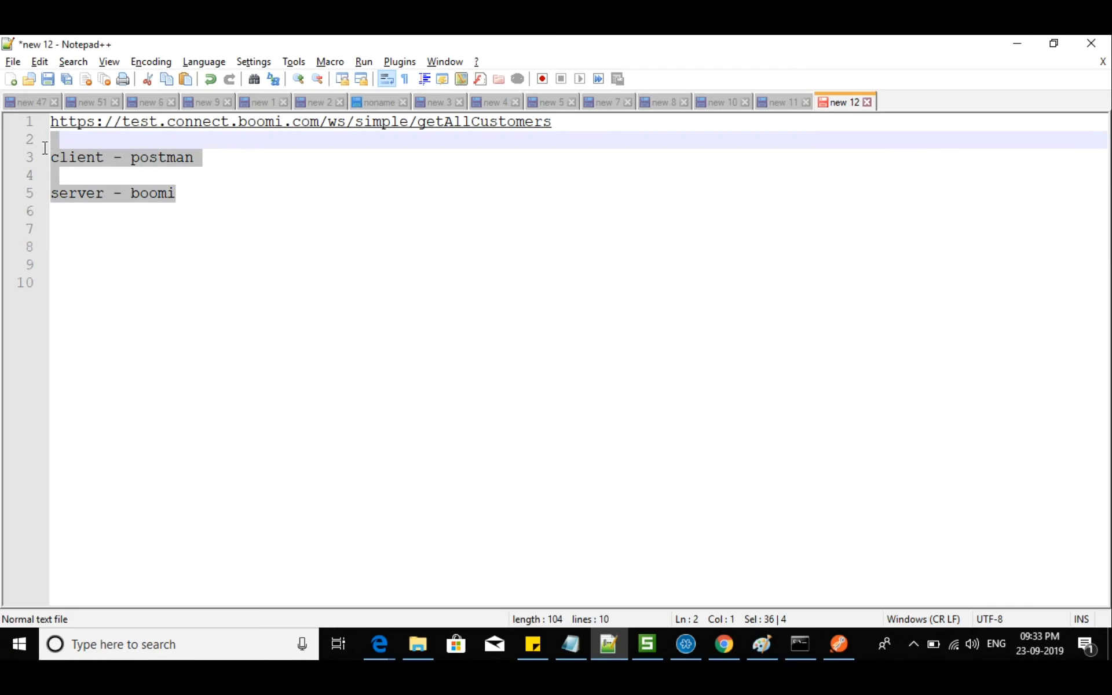
click(75, 254)
key(ctrl+v)
double_click(150, 260)
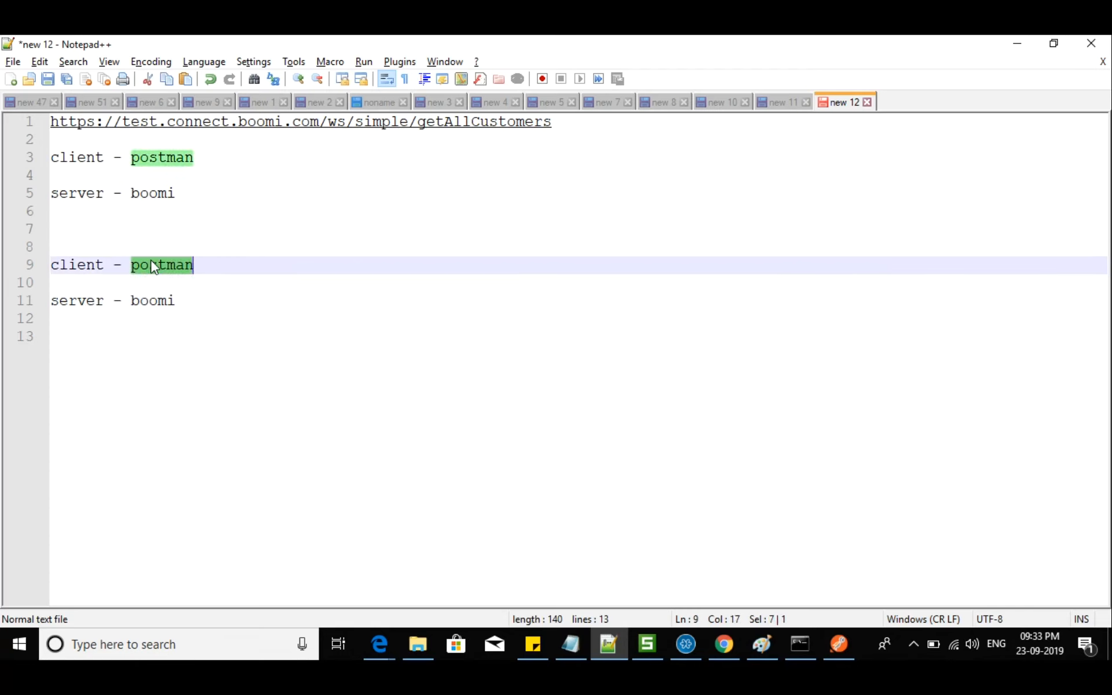
text(boomi)
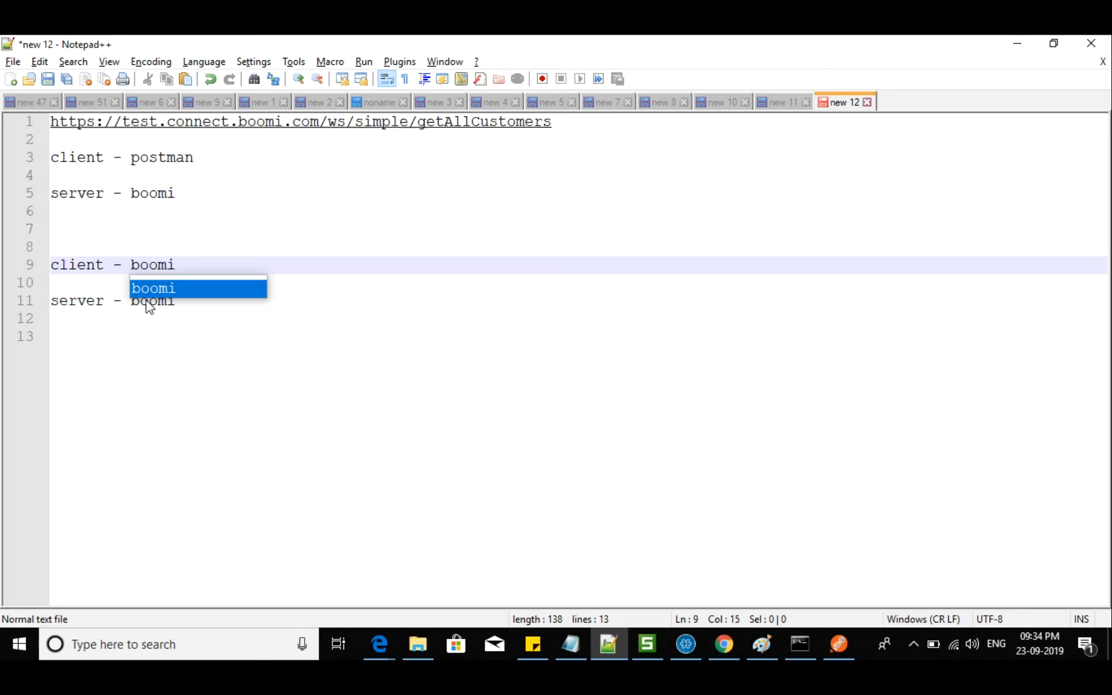
click(225, 268)
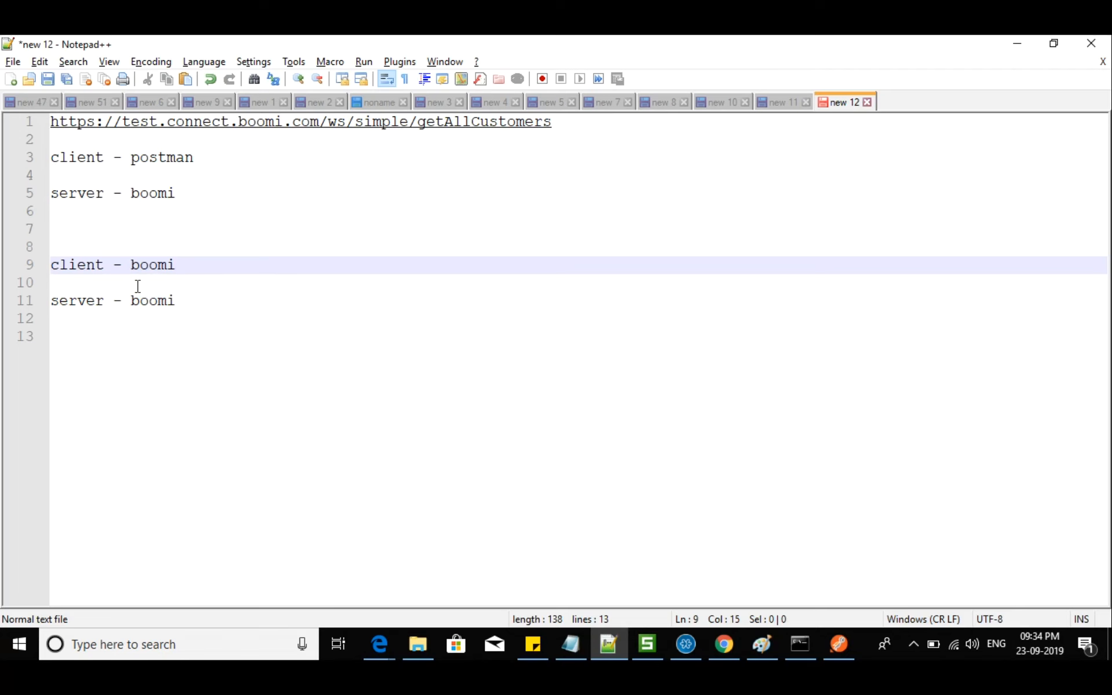
- Highlight the Boomi client and server notes, then return to the Dev atom's Shared Web Server settings in Boomi
drag(195, 308, 51, 246)
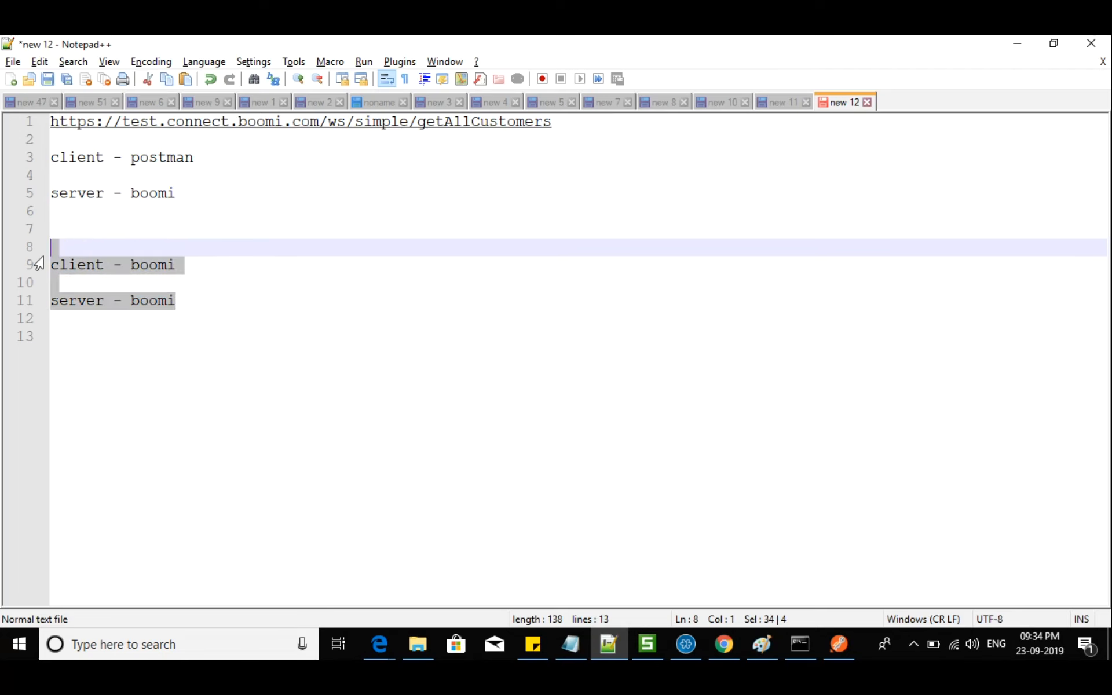
key(alt+Tab)
key(Tab)
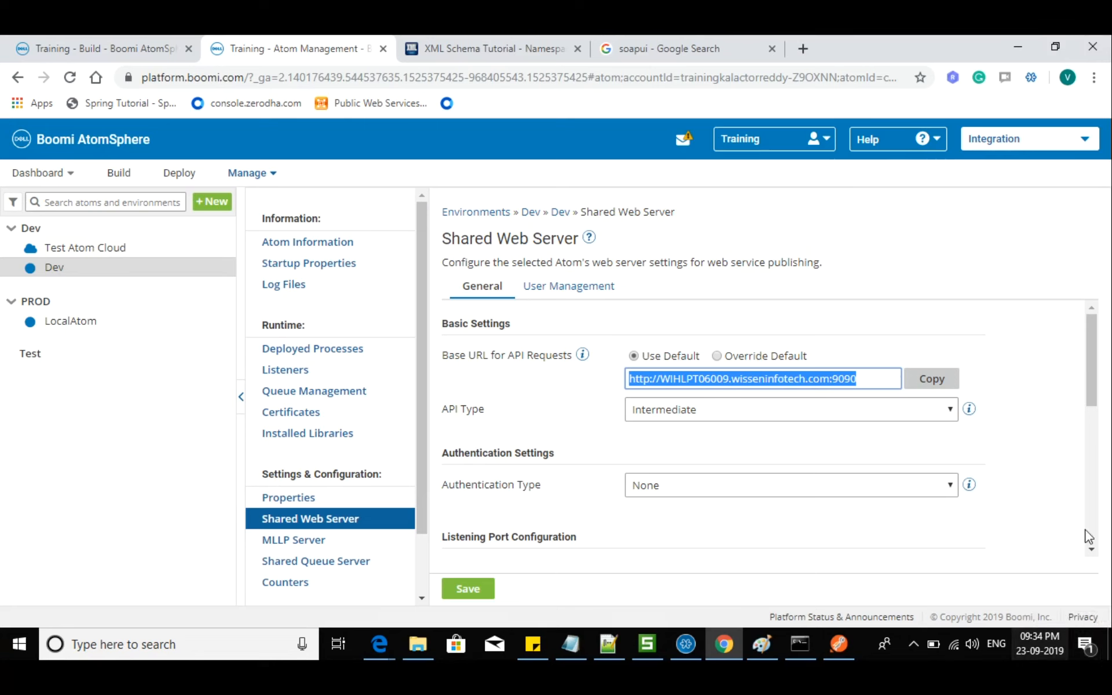
- Close the XML Schema Tutorial and soapui search pages in the browser
click(577, 48)
click(578, 48)
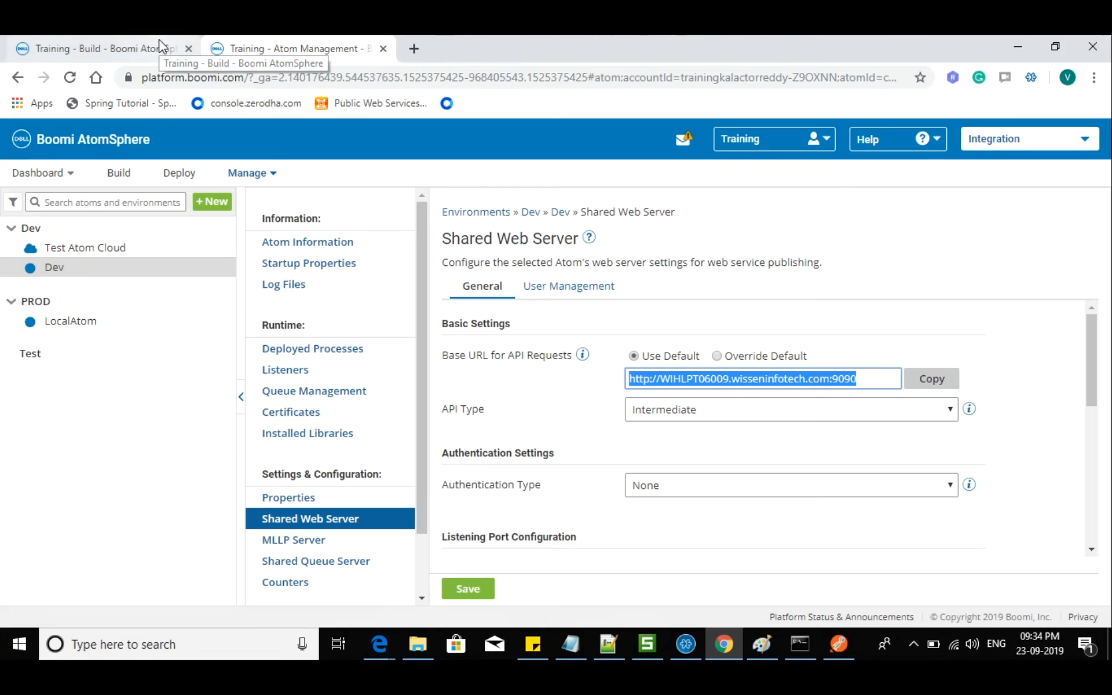
click(689, 640)
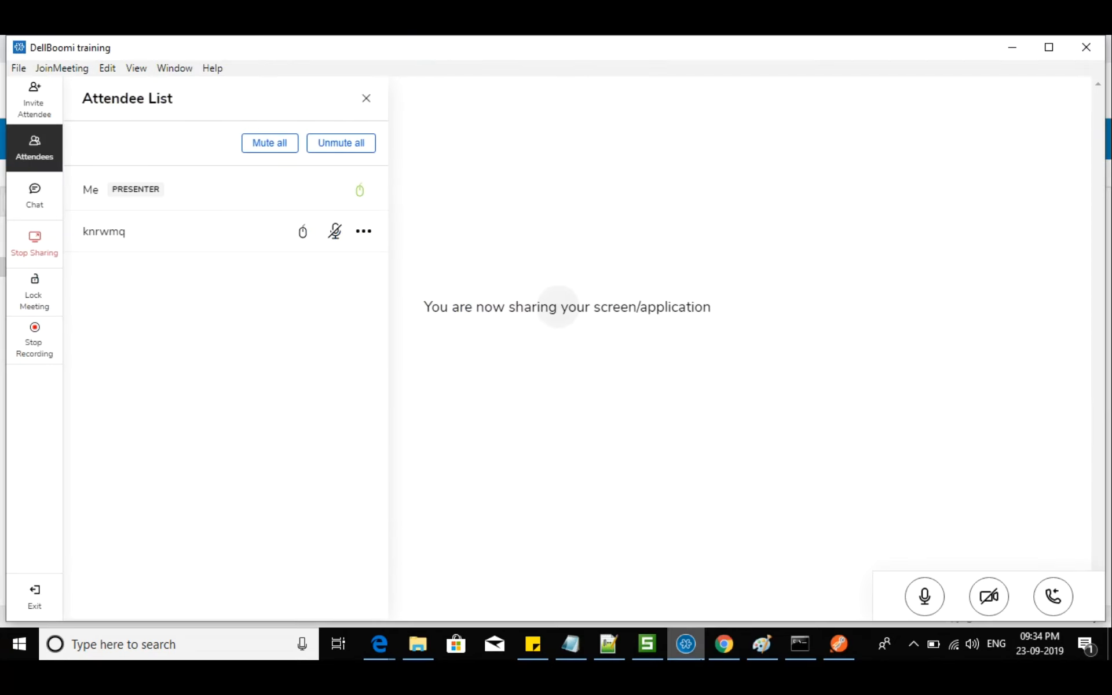
key(alt+Tab)
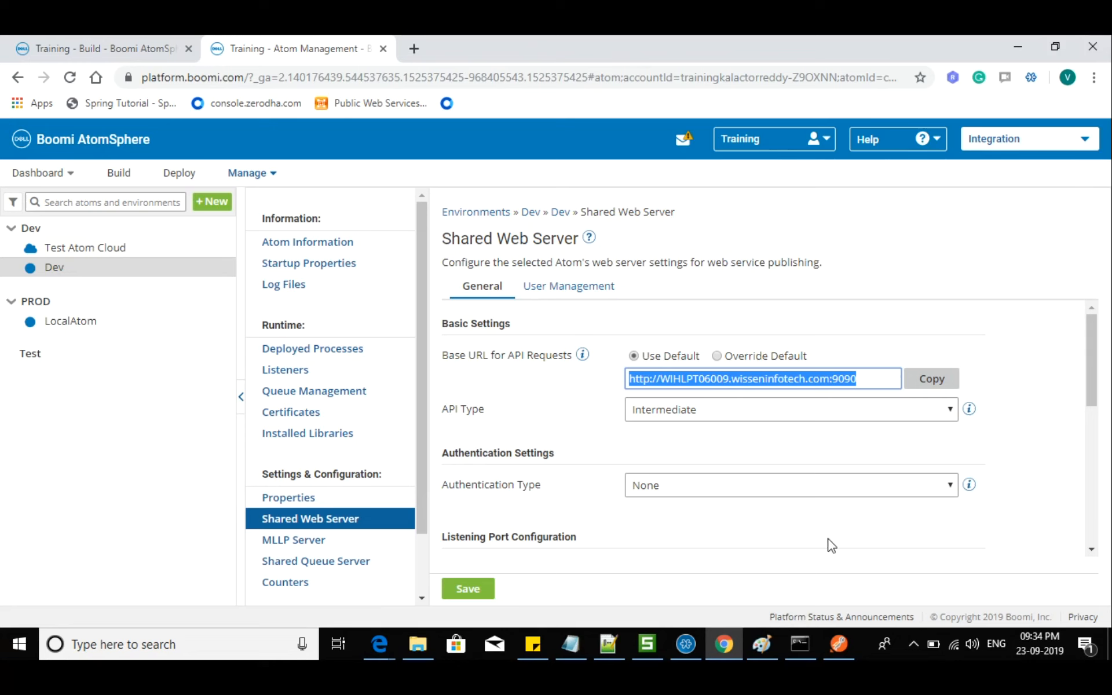
click(703, 634)
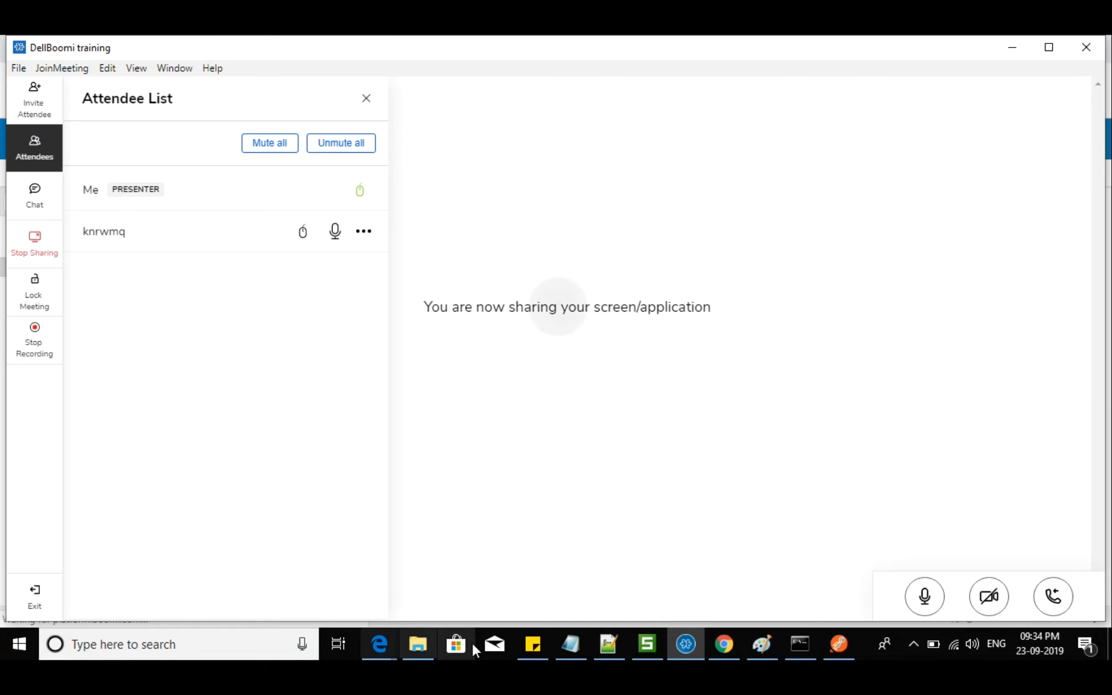
click(716, 642)
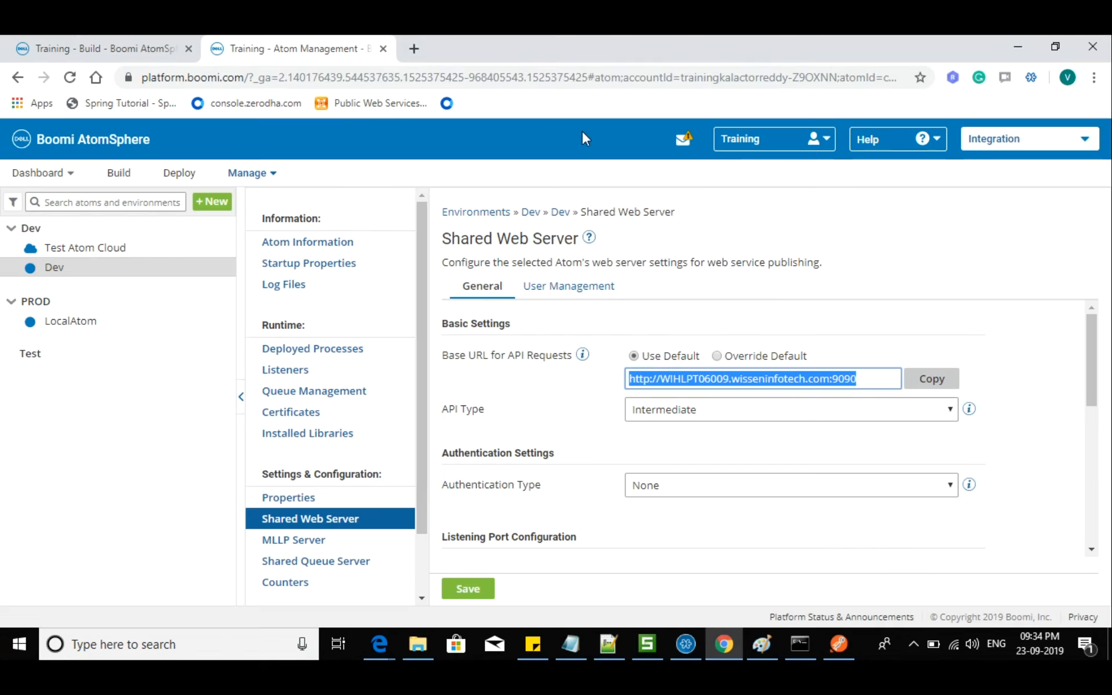
- Open Chrome's extensions page and search the installed extensions for "postman"
click(425, 52)
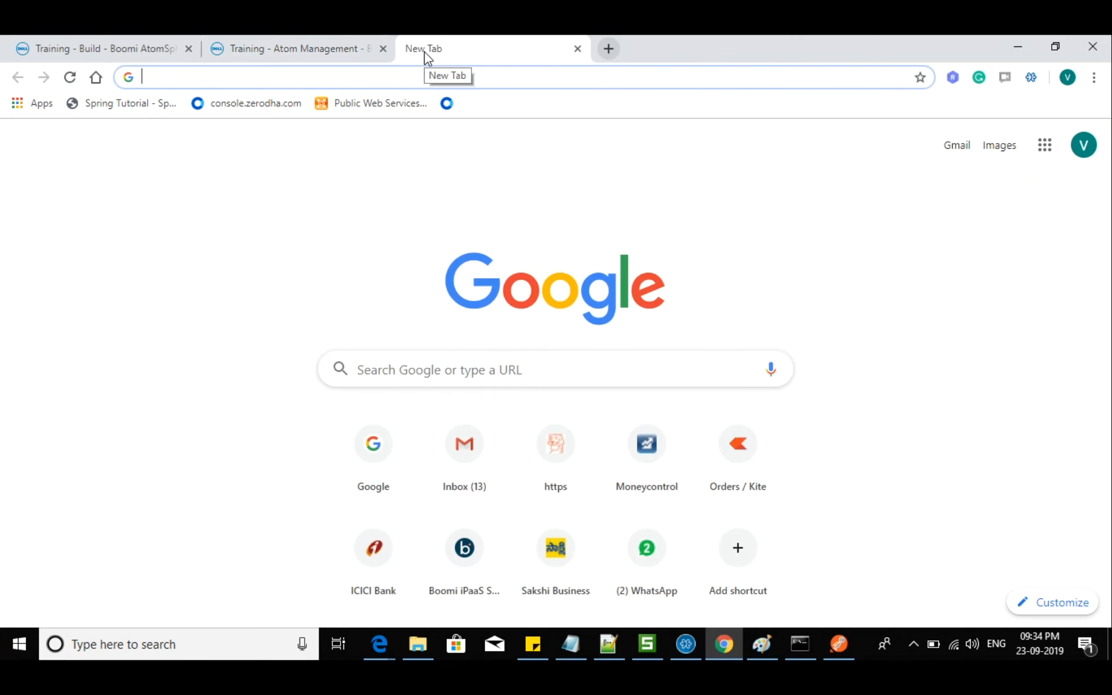
click(249, 50)
click(1094, 86)
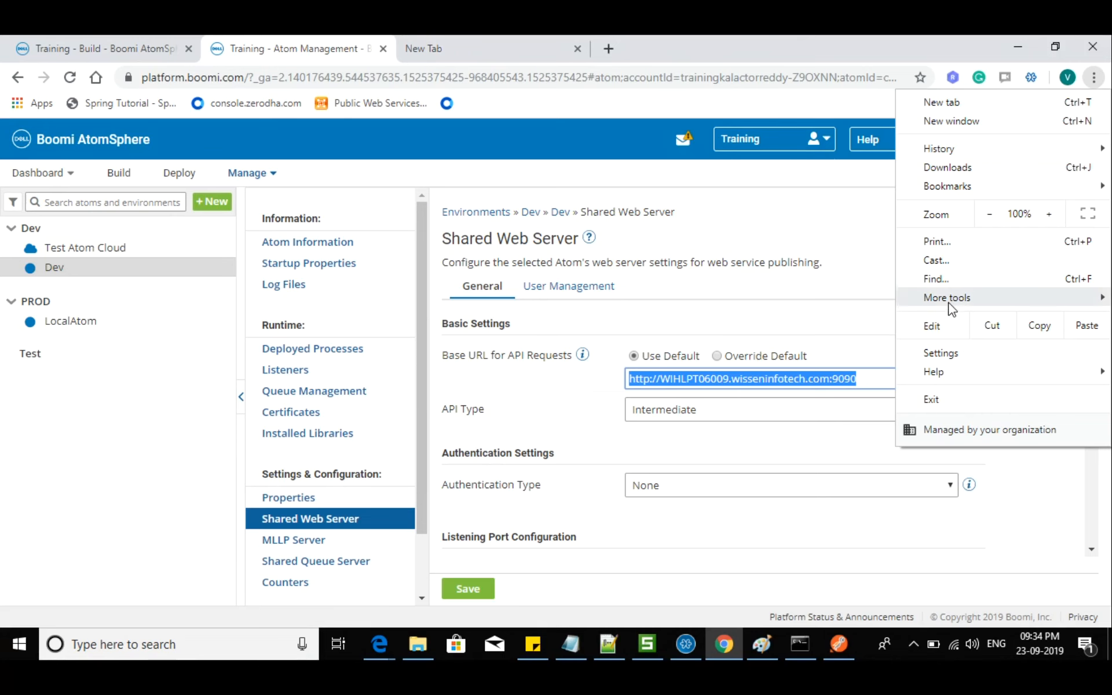
mouse_move(949, 298)
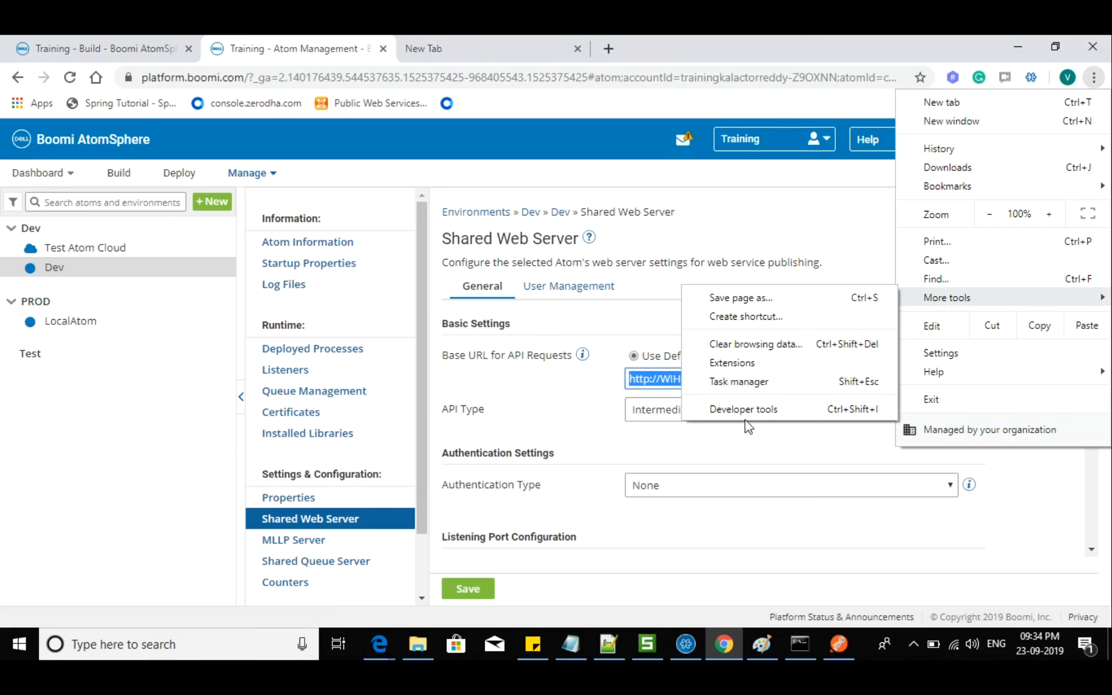
click(738, 368)
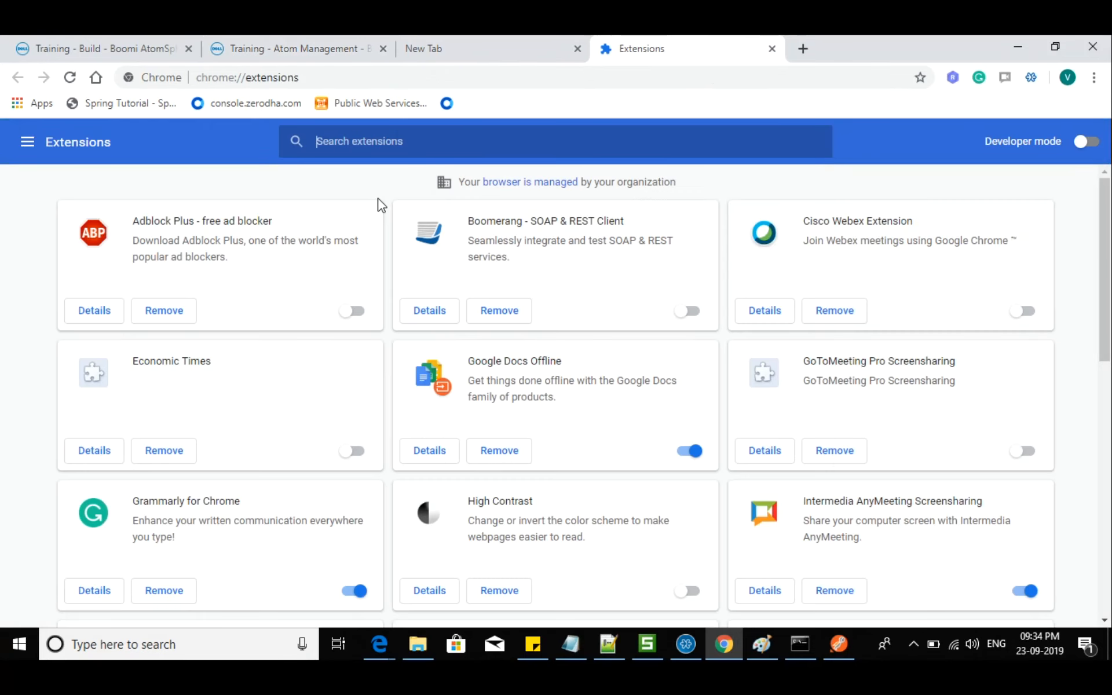
text(post)
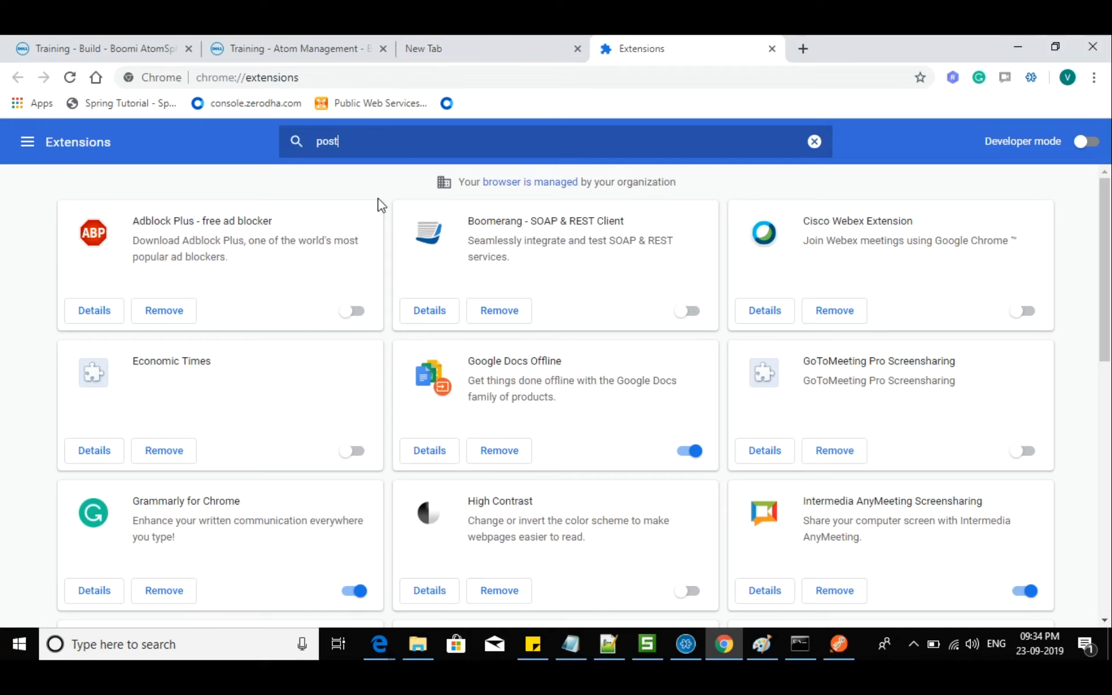
text(man)
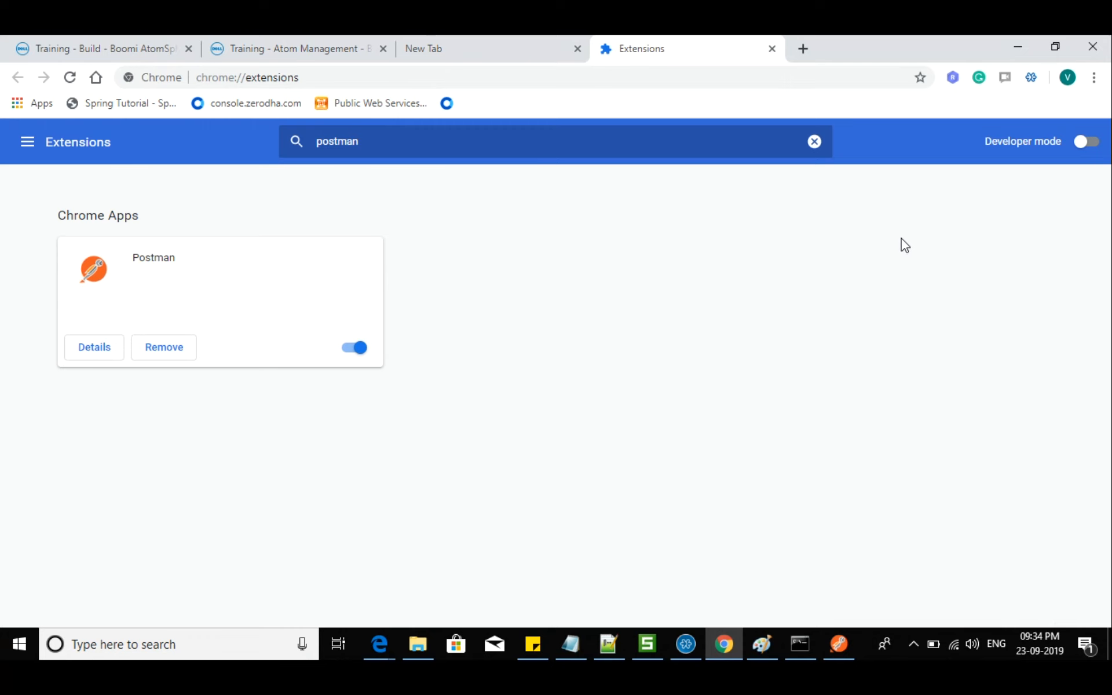
- Review the Postman extension's details and its Chrome Web Store page, and briefly bring up the Postman app
double_click(340, 142)
click(94, 347)
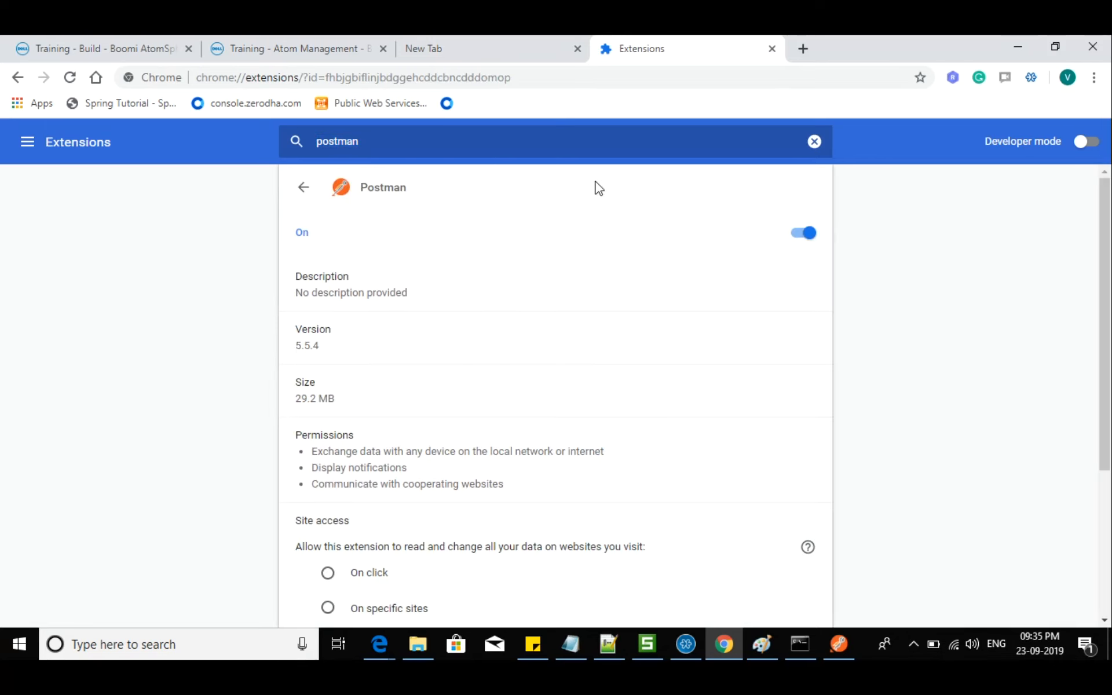
scroll(510, 258, down, 4)
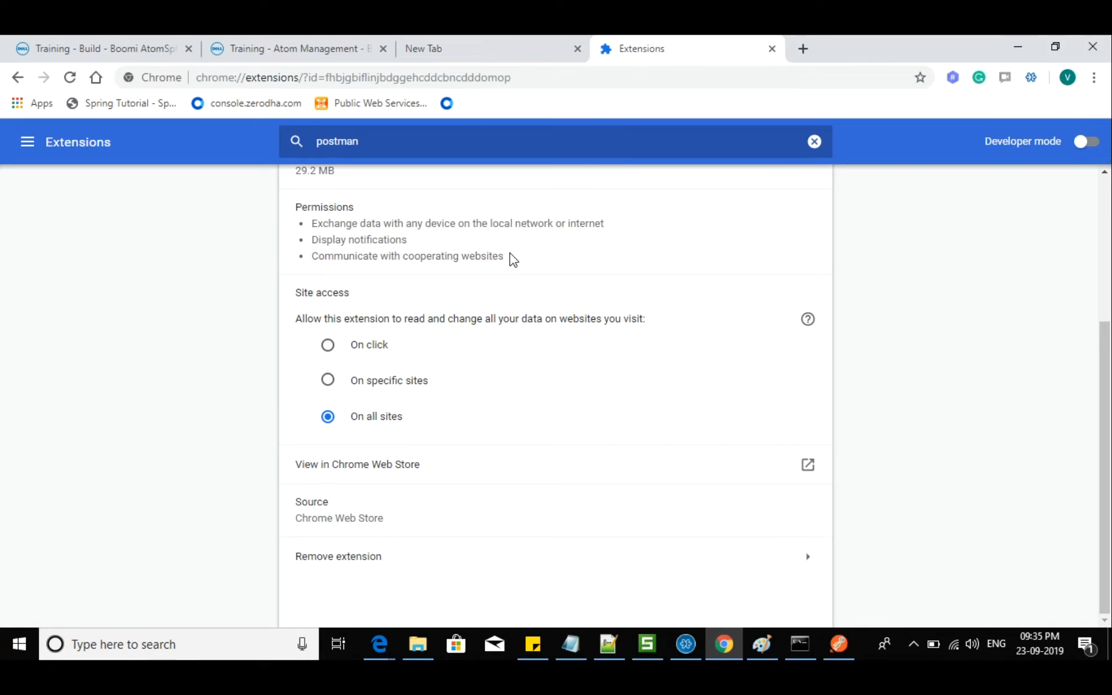
click(808, 465)
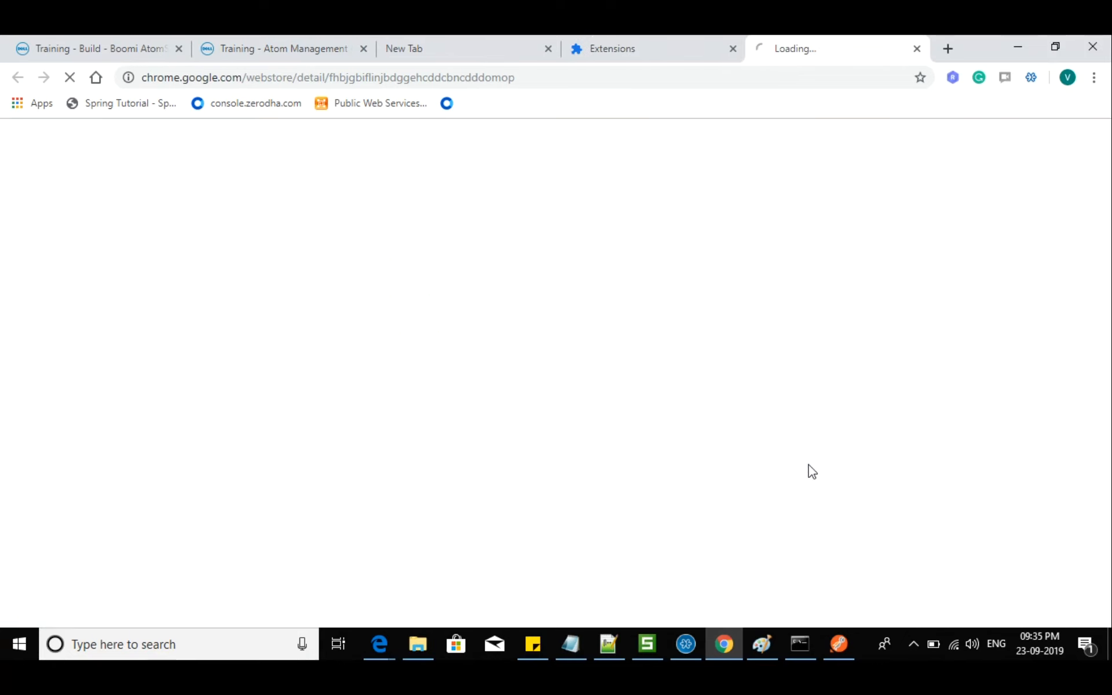
click(672, 53)
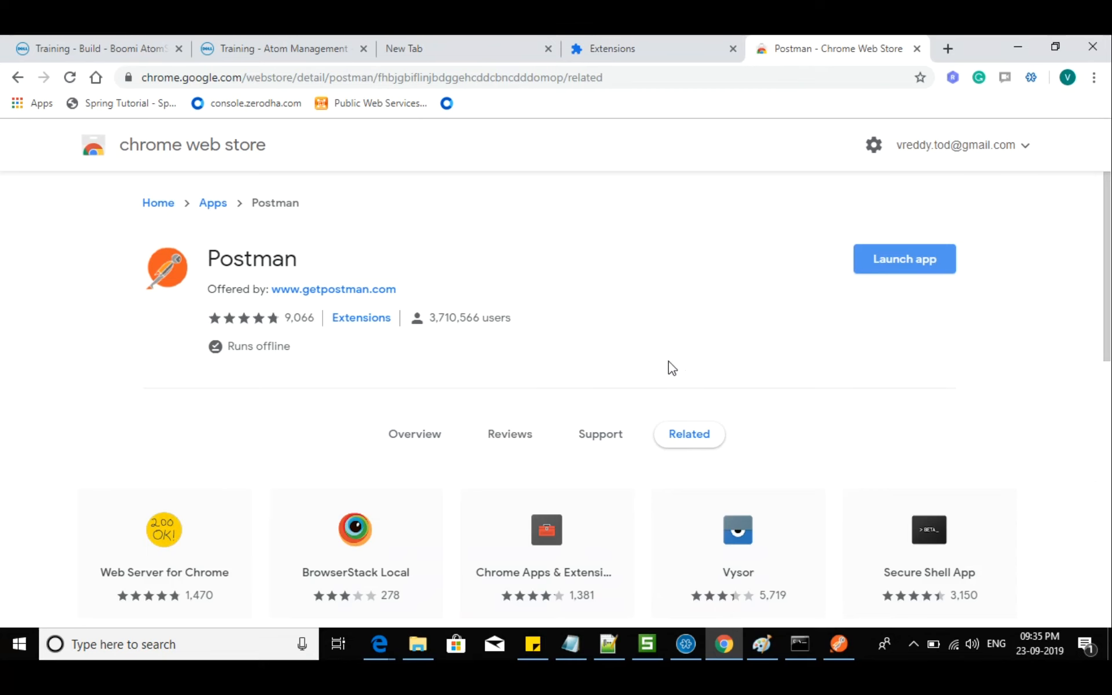
click(849, 651)
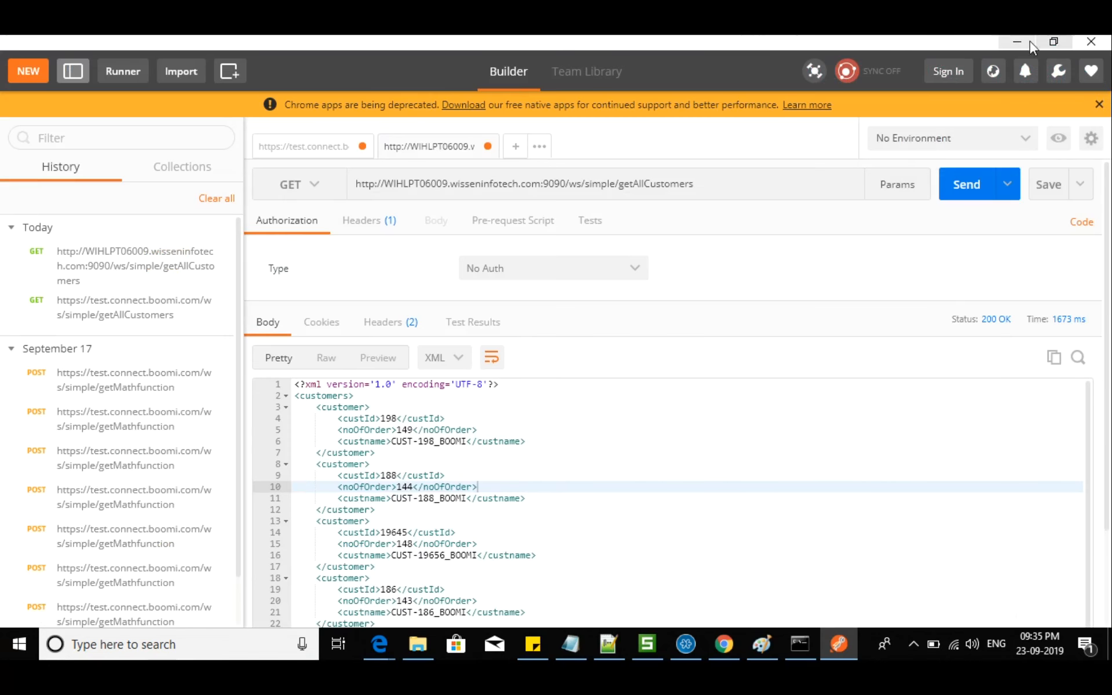
click(1016, 41)
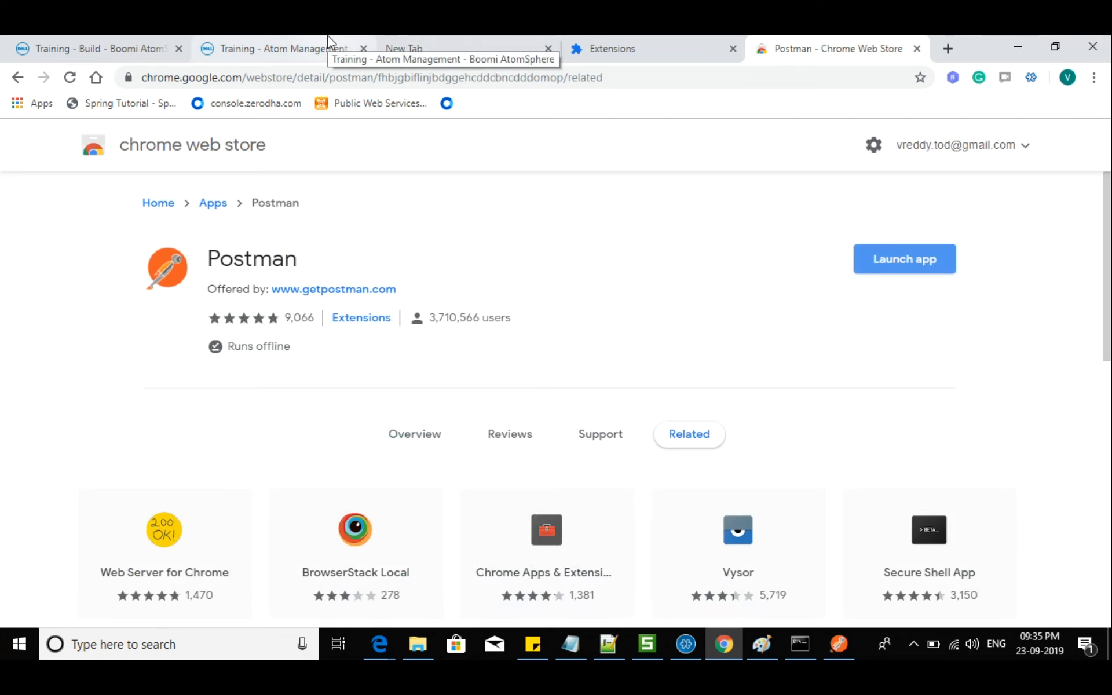
- Return to Boomi Atom Management and review the Dev atom's listeners and deployed processes
click(301, 36)
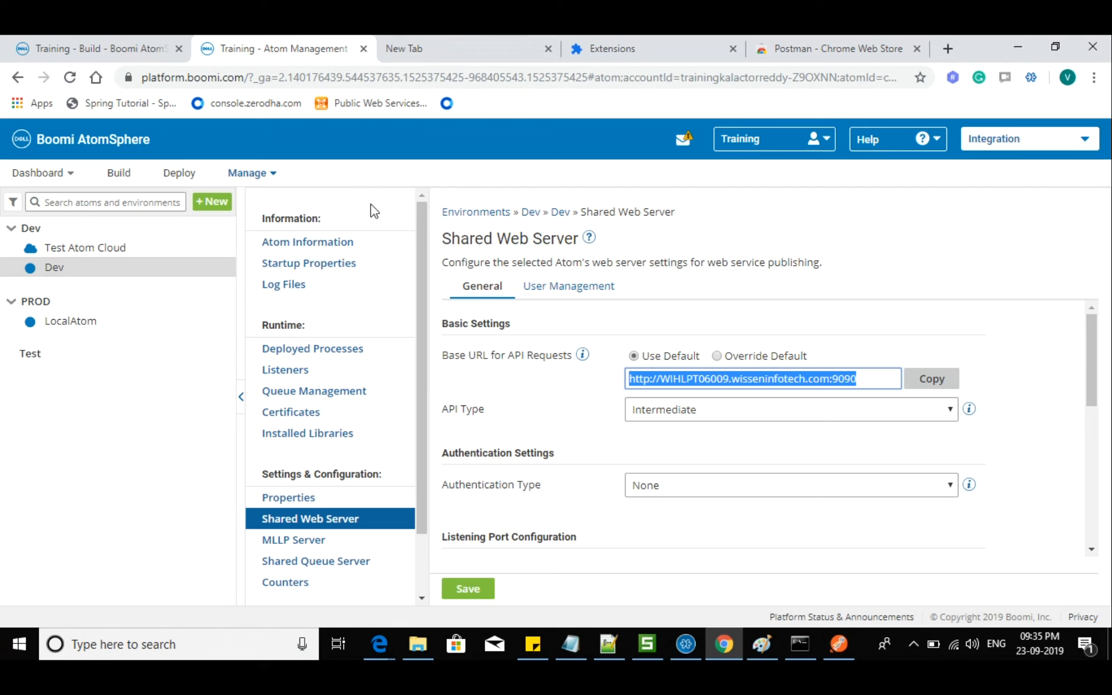
click(118, 181)
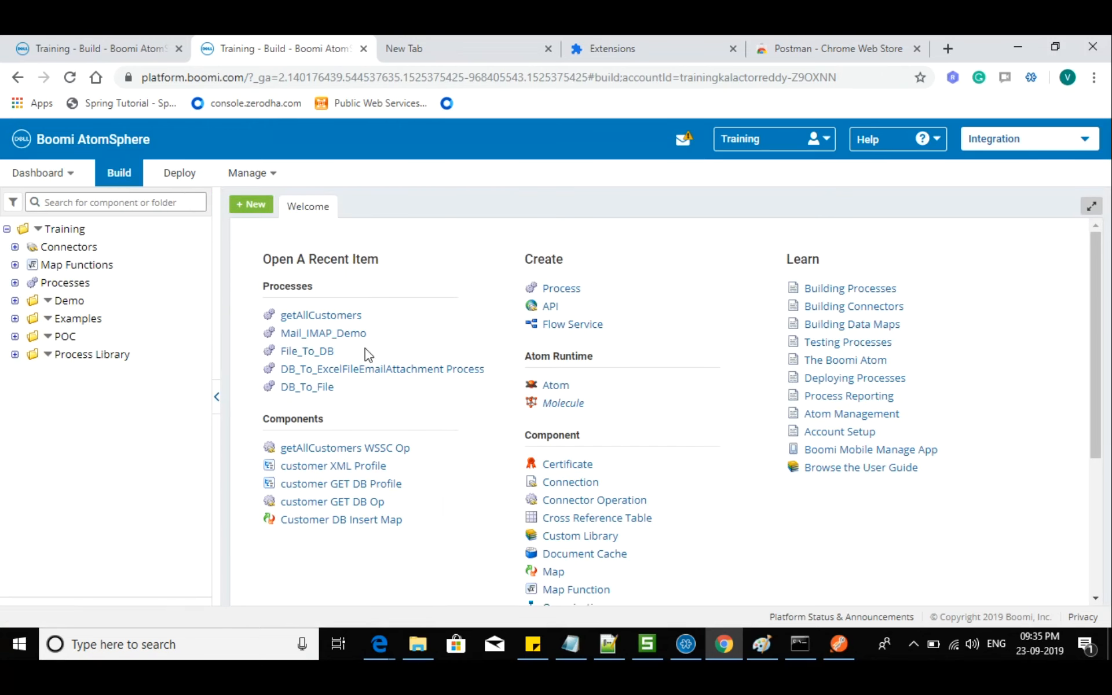
click(248, 173)
click(268, 225)
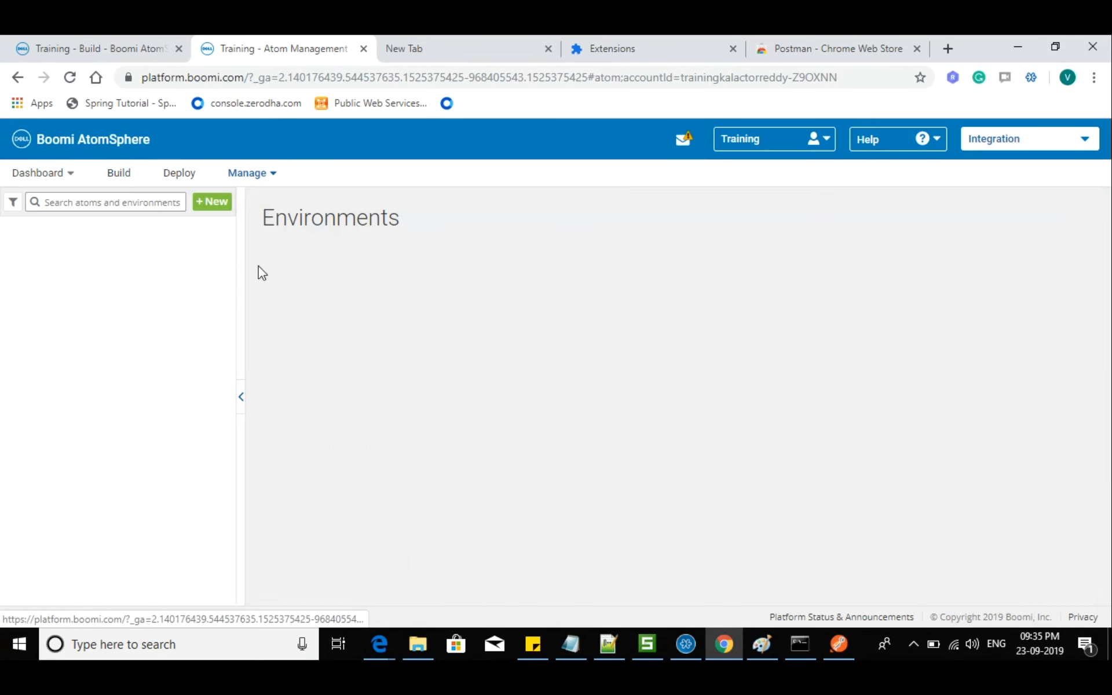
click(66, 273)
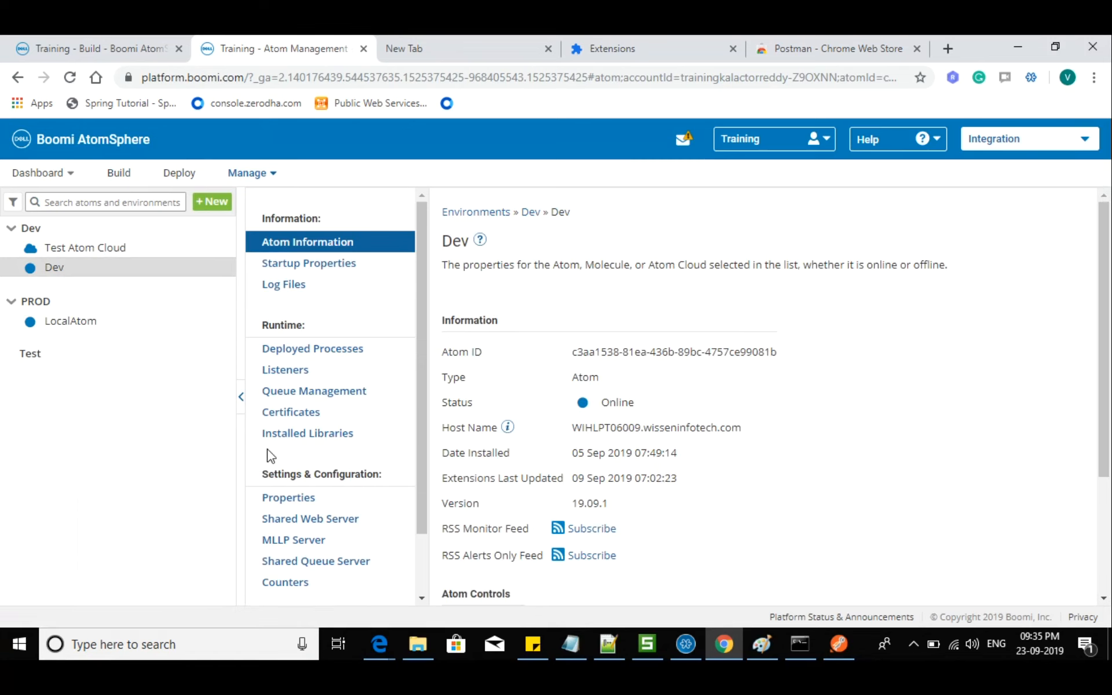
click(307, 377)
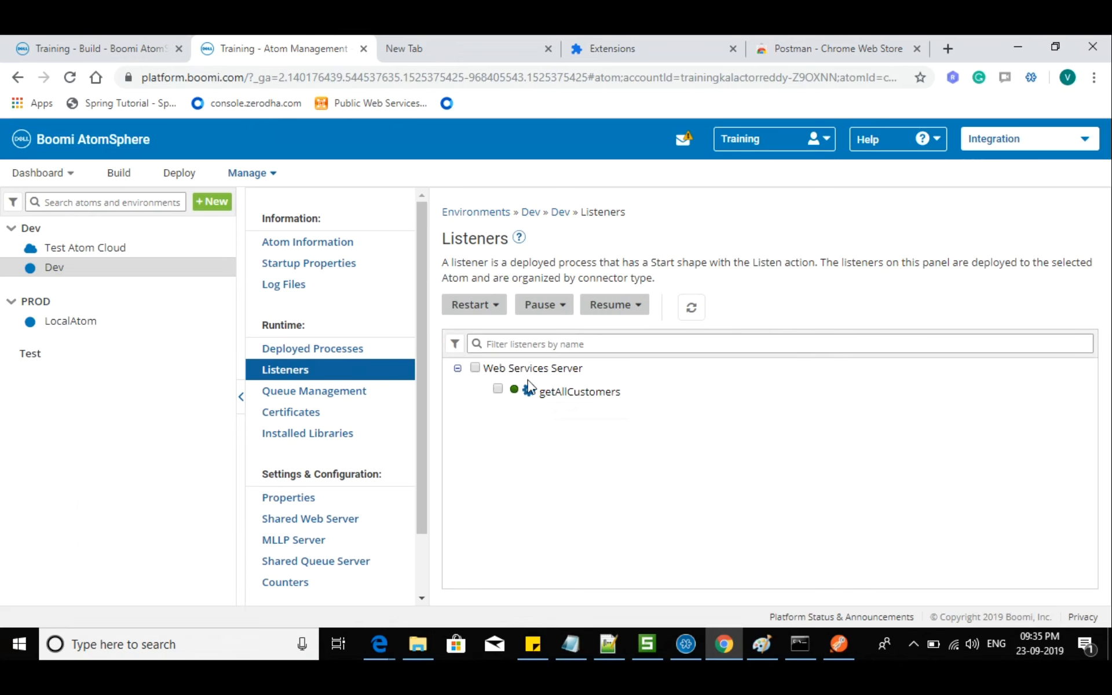
click(300, 350)
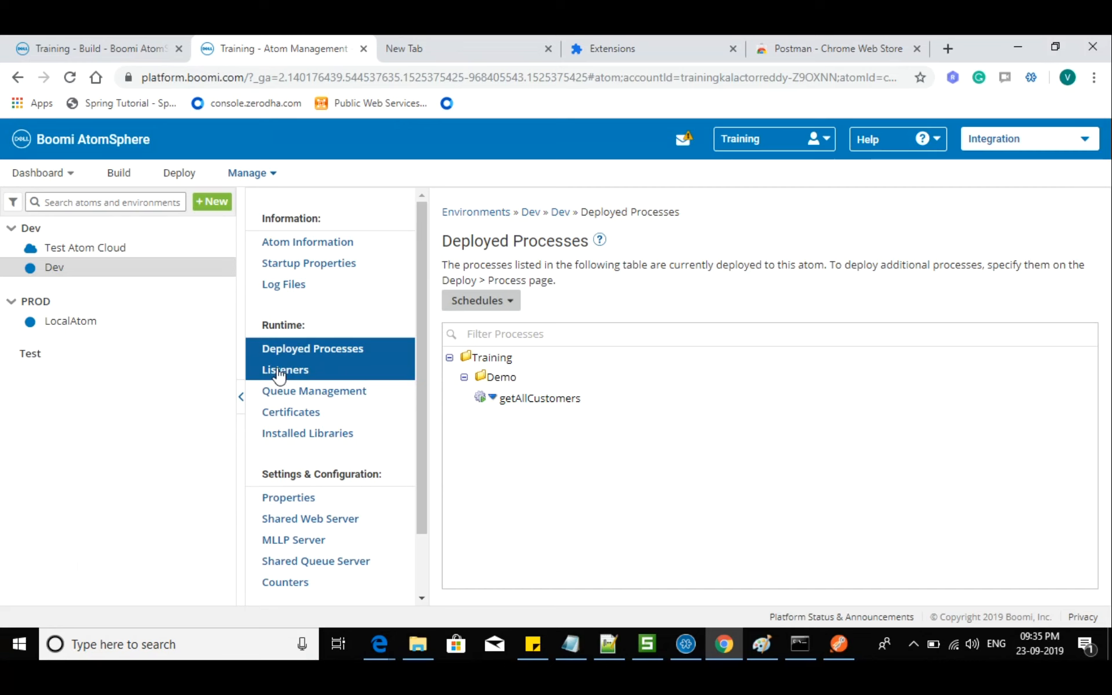
- Check the getAllCustomers process's Start shape against the Dev atom's listeners and deployed processes
click(113, 52)
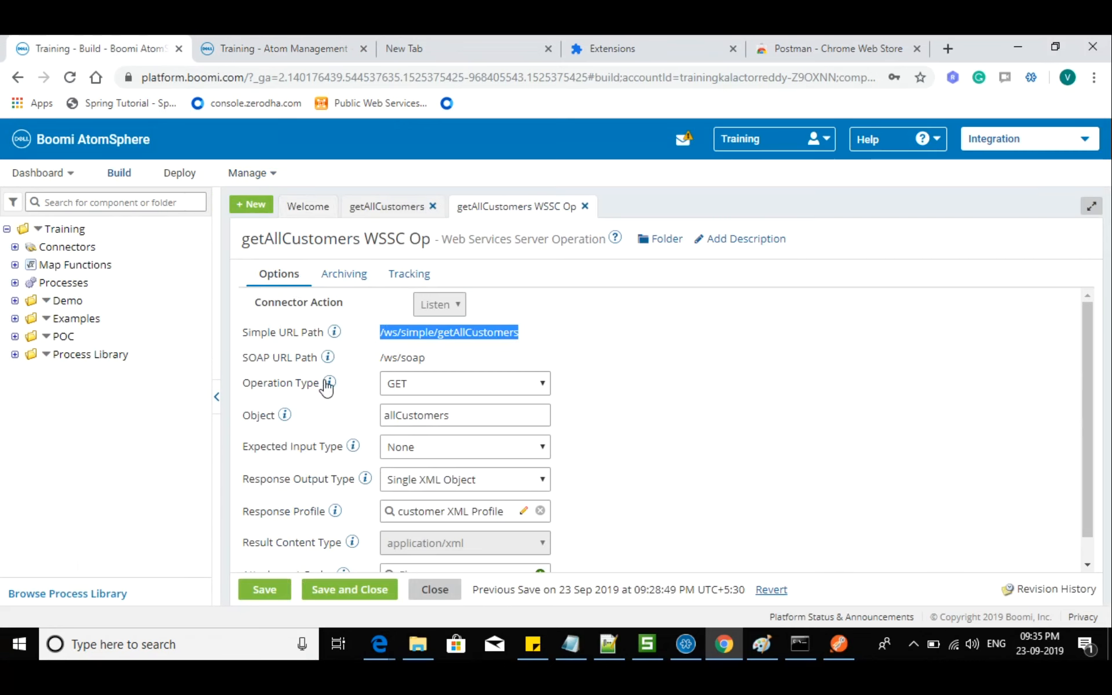
click(384, 209)
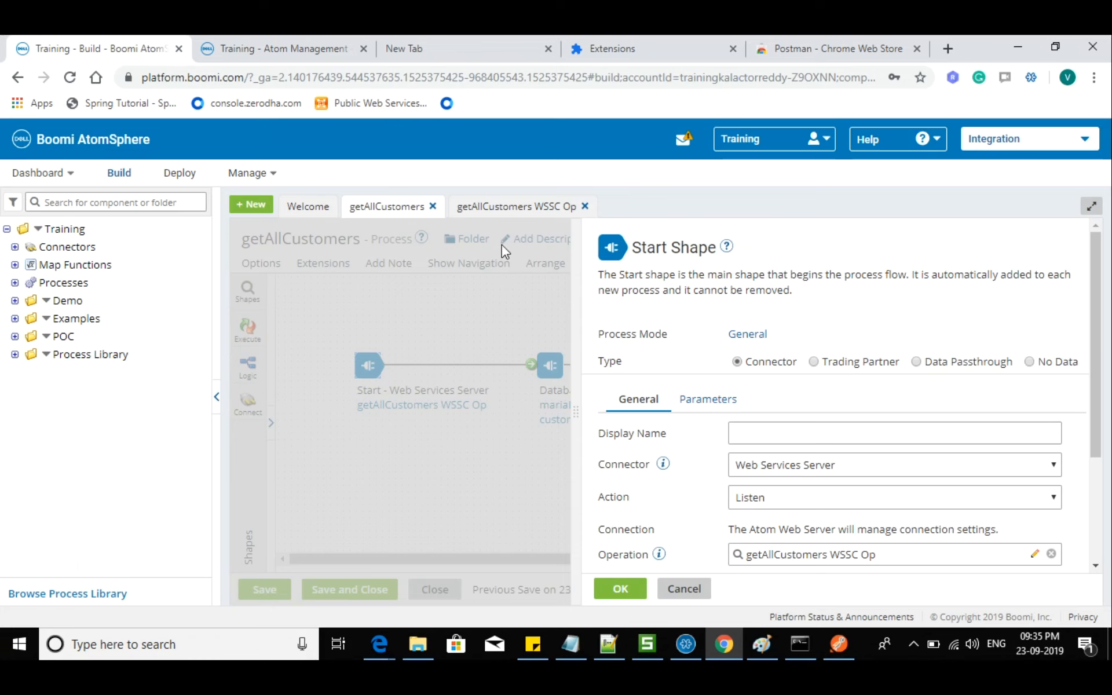
click(273, 49)
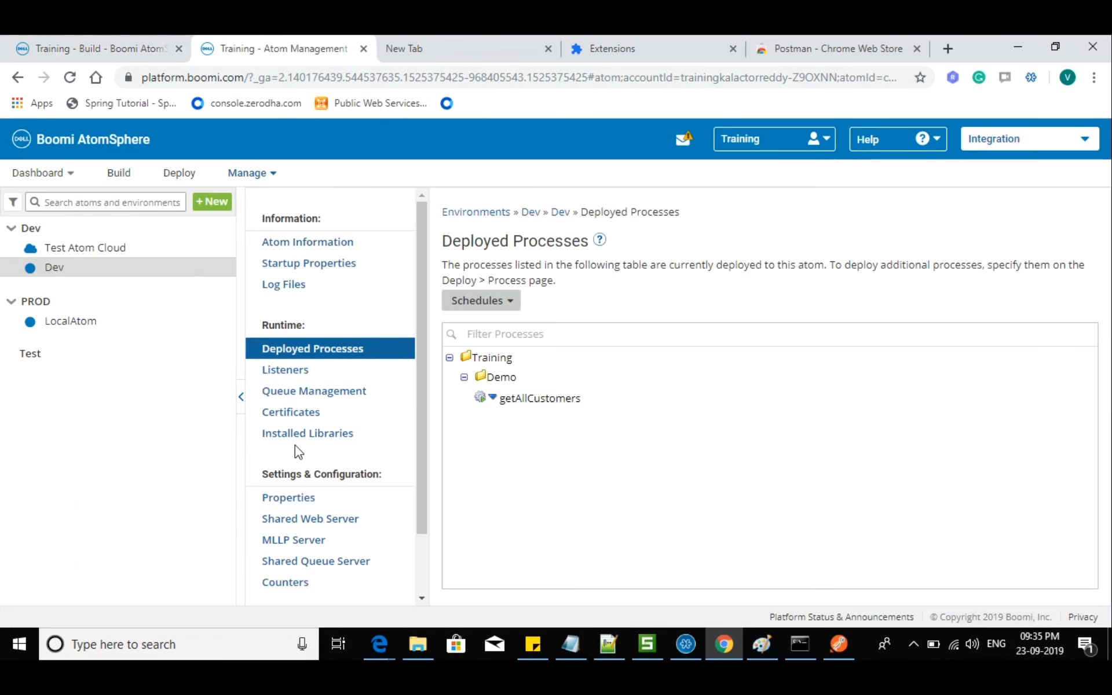
click(288, 376)
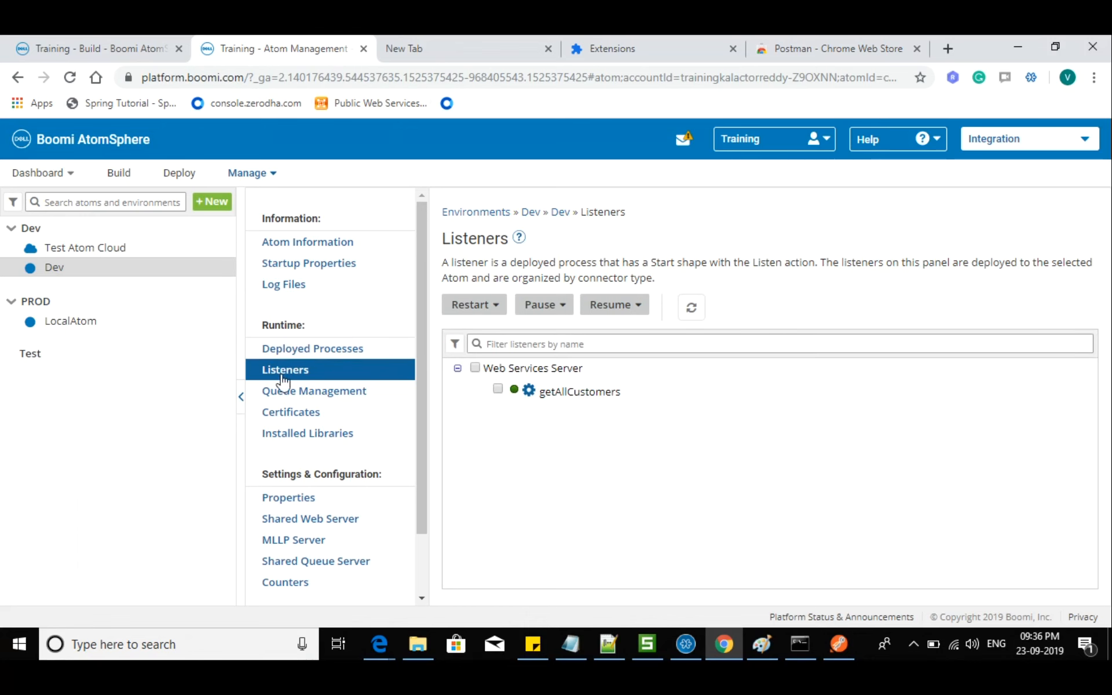
click(315, 350)
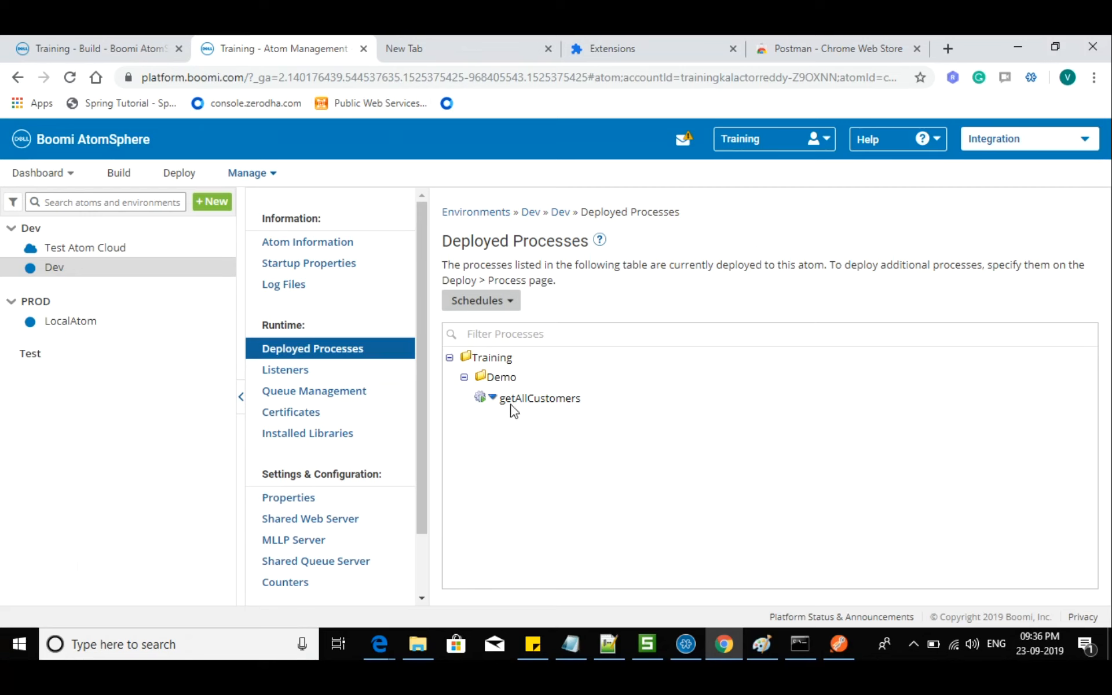
- Highlight the getAllCustomers request URL in Postman, then return to the Boomi process and close its Start shape settings without saving
click(847, 643)
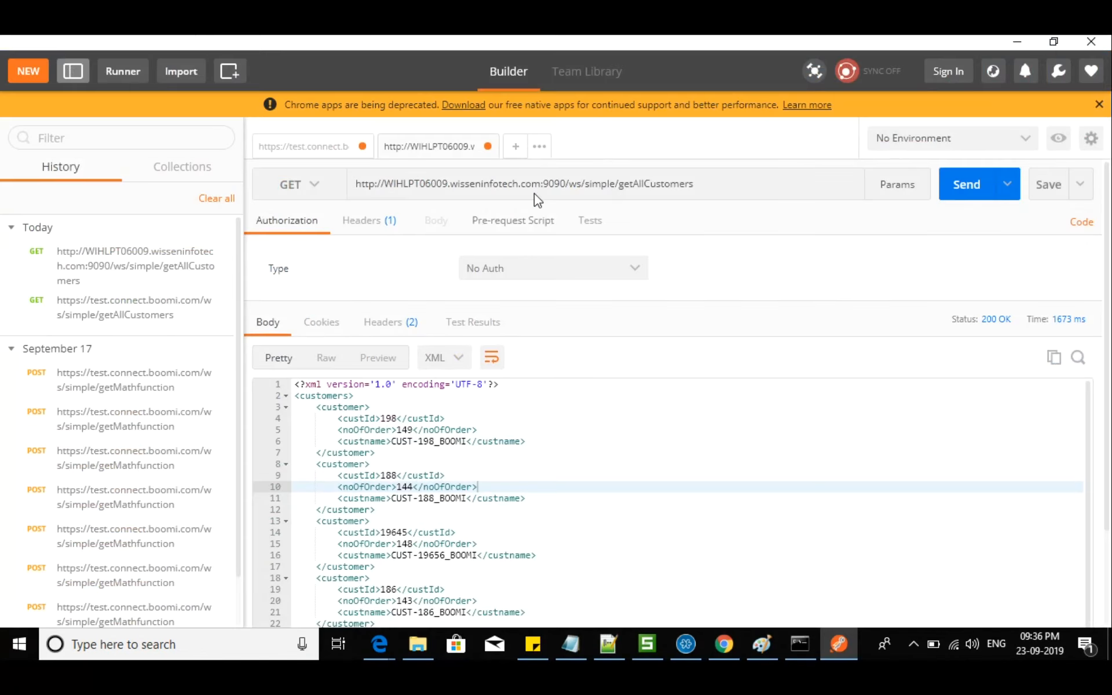
drag(707, 191, 340, 183)
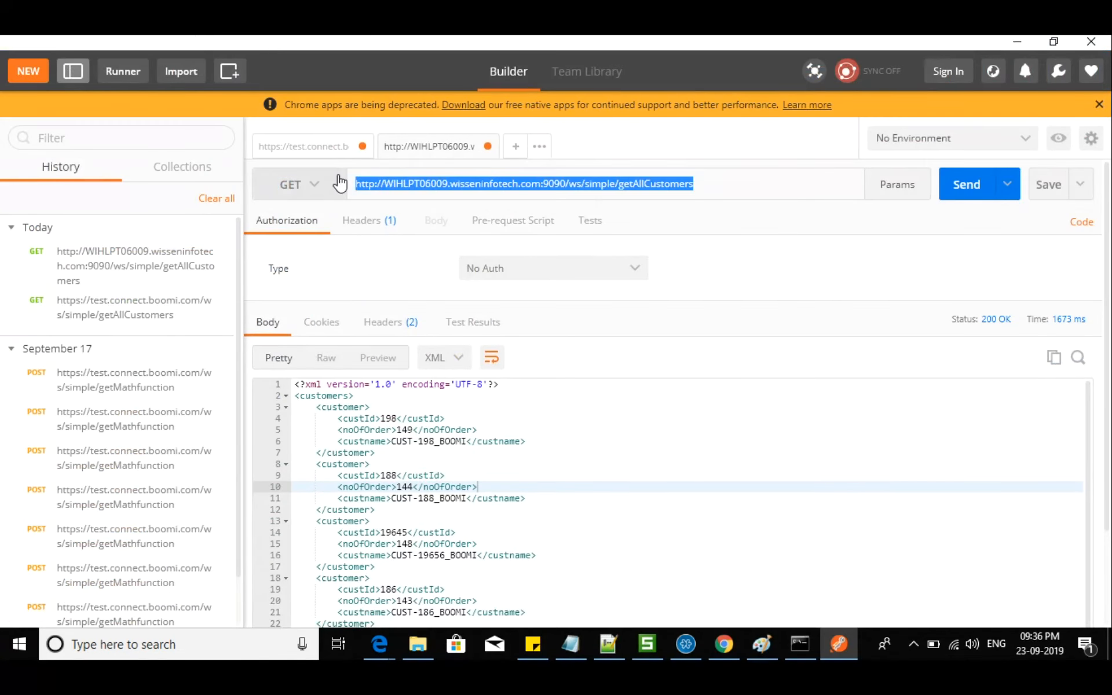
key(alt+Tab)
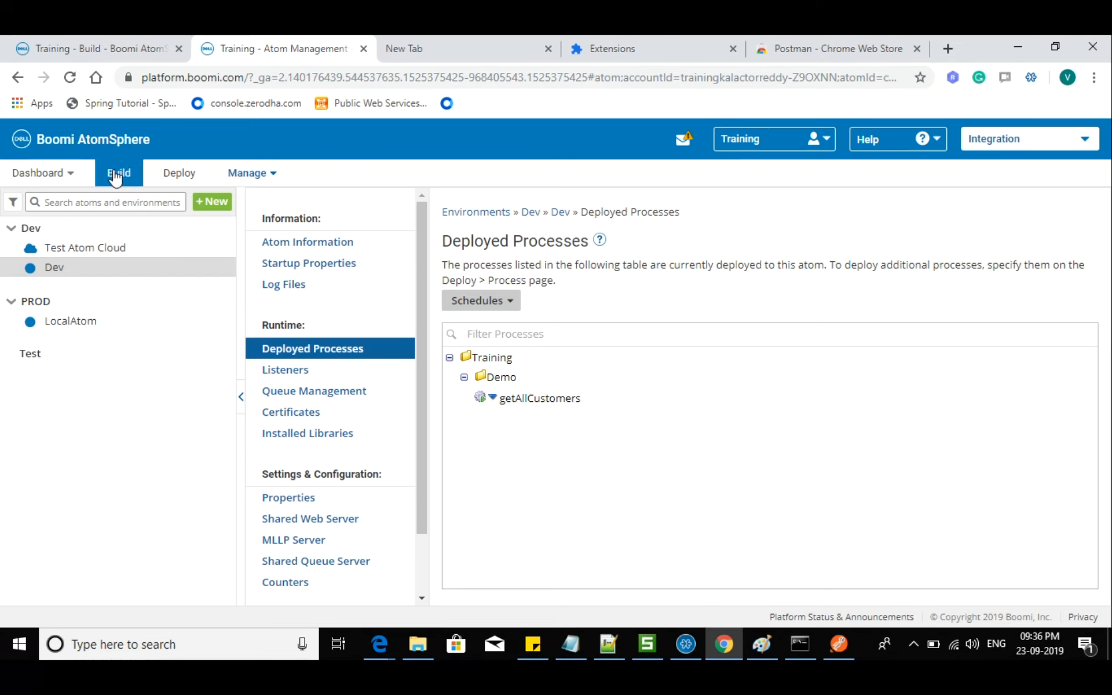
click(86, 57)
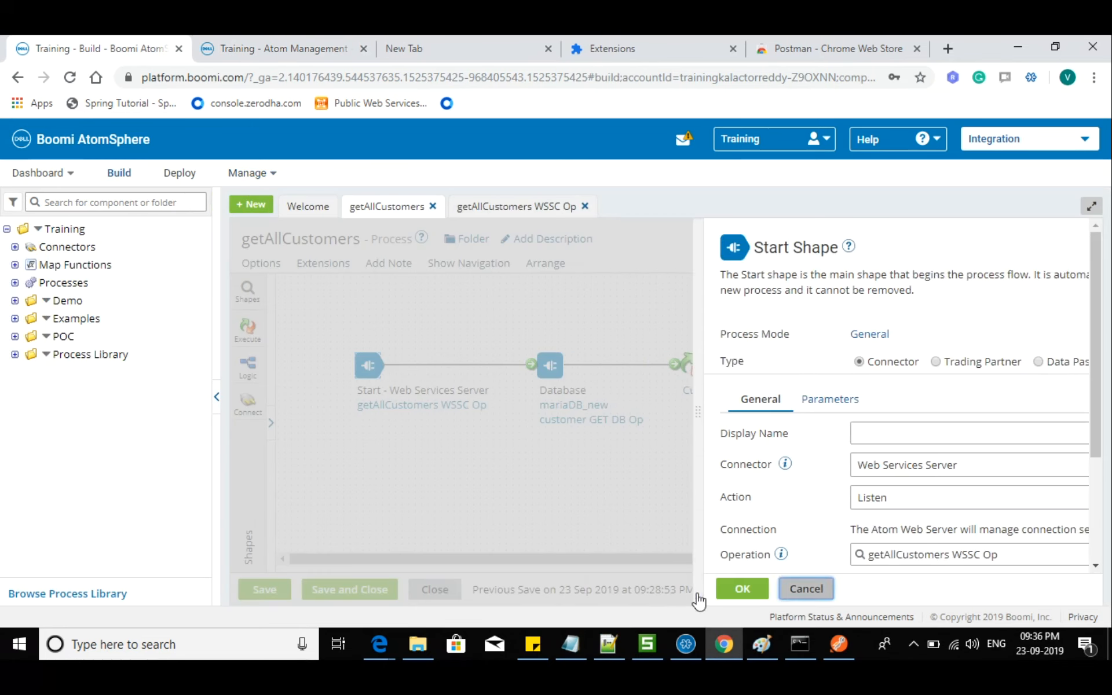
click(805, 589)
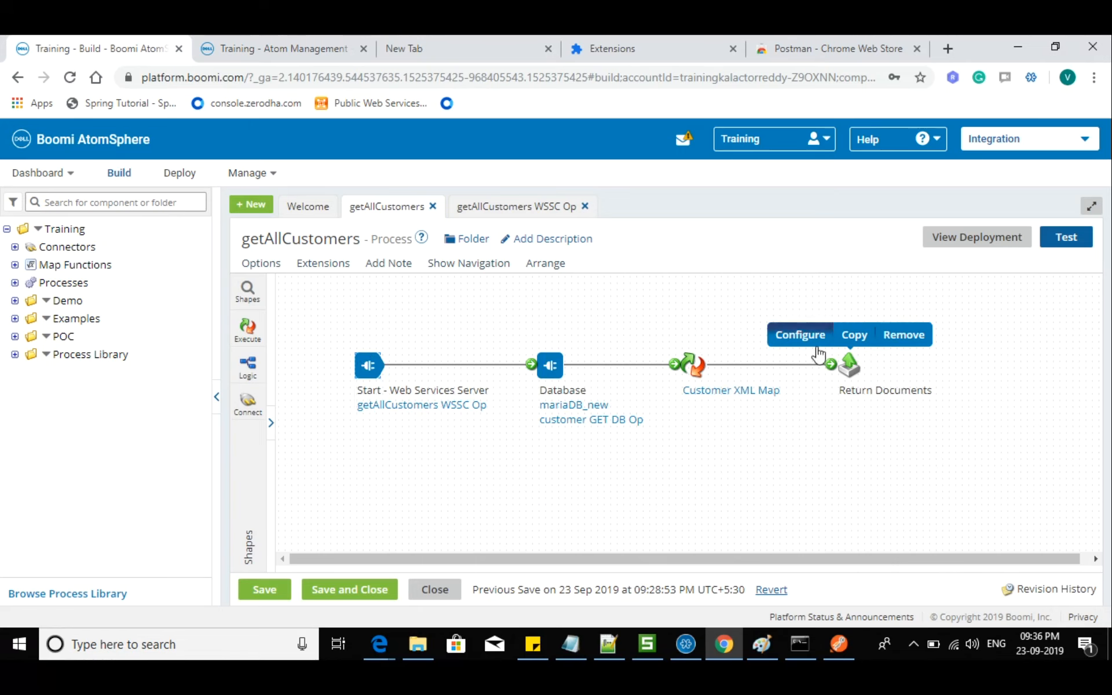
- Switch to Postman and read through the returned customers XML to its end
key(alt+Tab)
scroll(394, 497, down, 1)
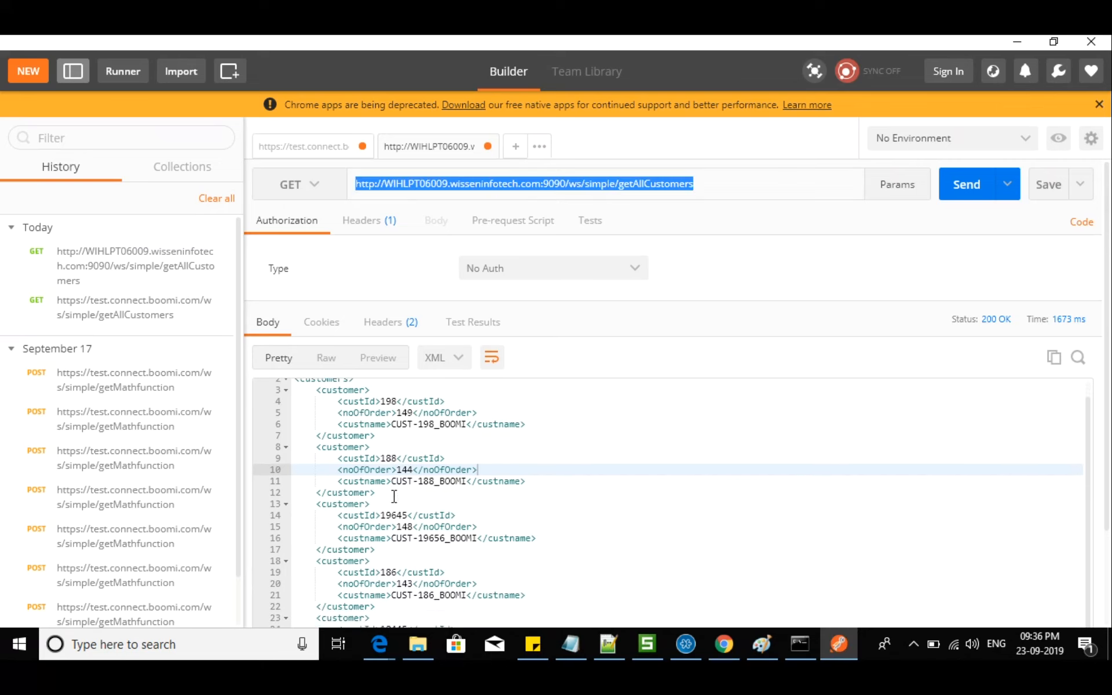
scroll(394, 497, down, 2)
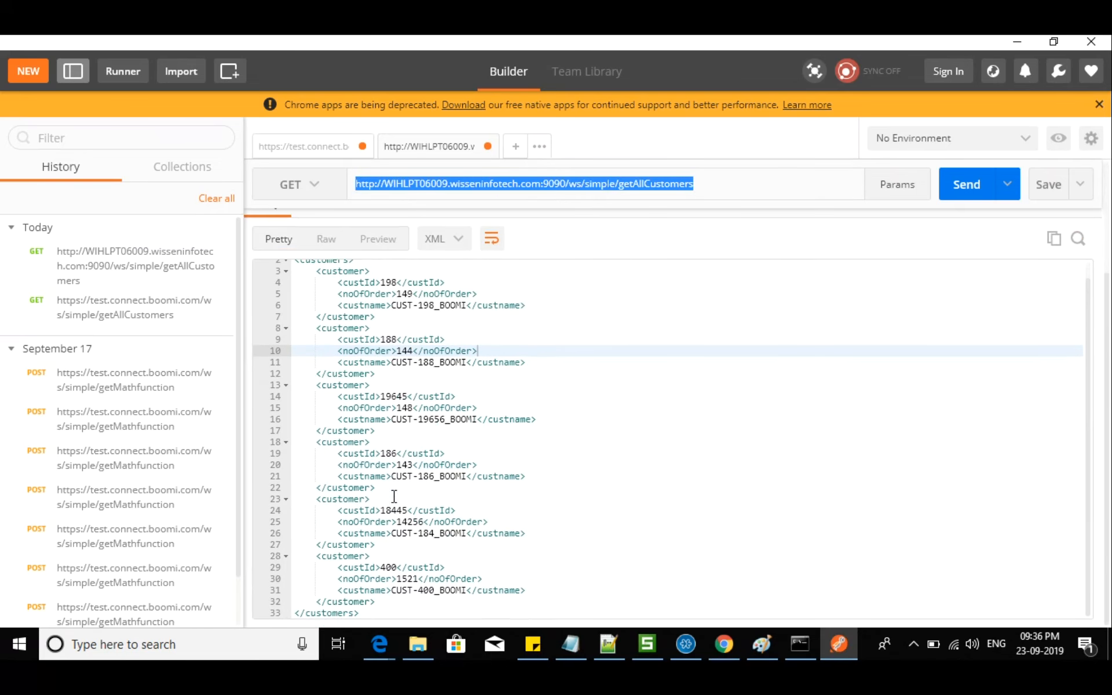
- Return to the beginning of the customers XML response and switch to the empty New Tab page in Chrome
scroll(394, 497, up, 2)
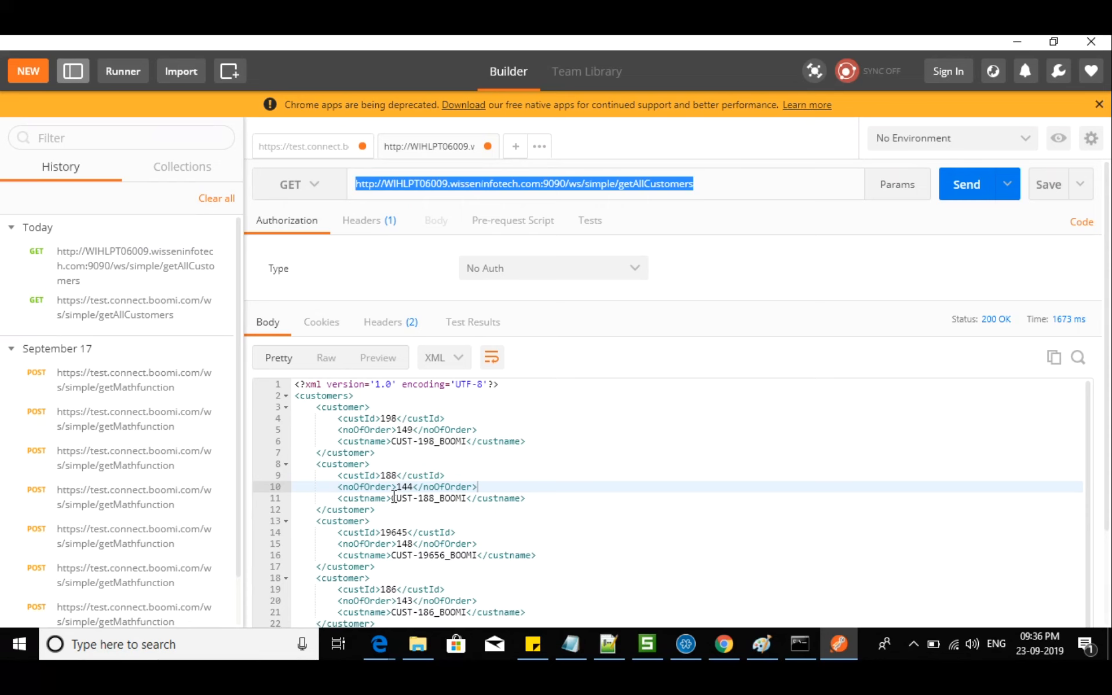
key(alt+Tab)
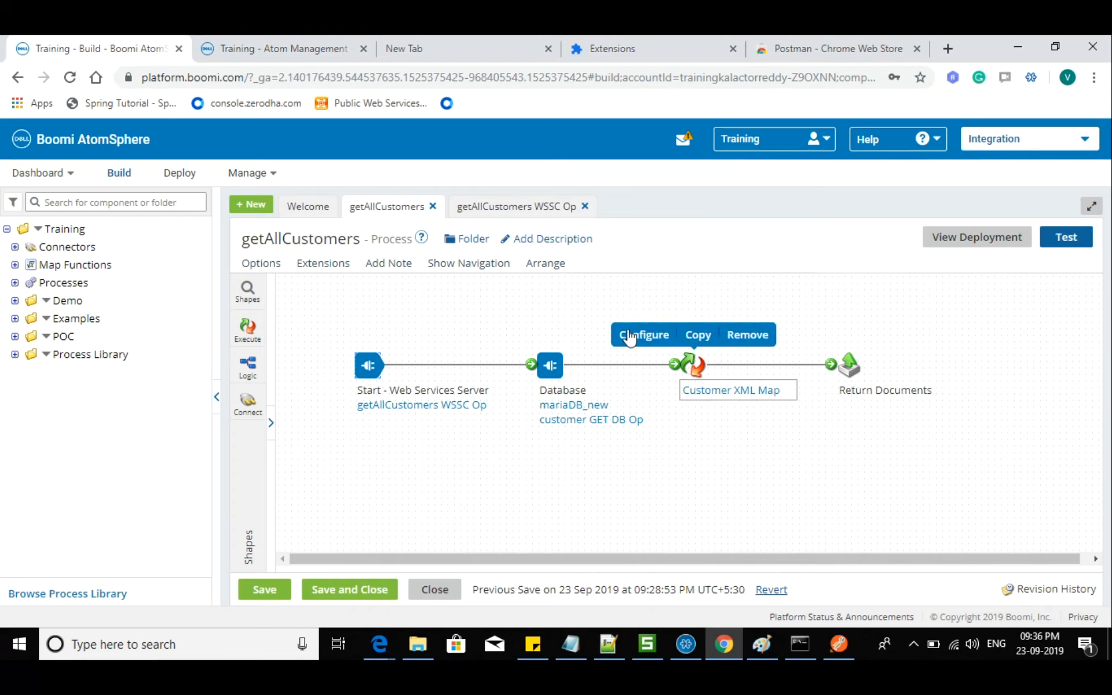
click(536, 58)
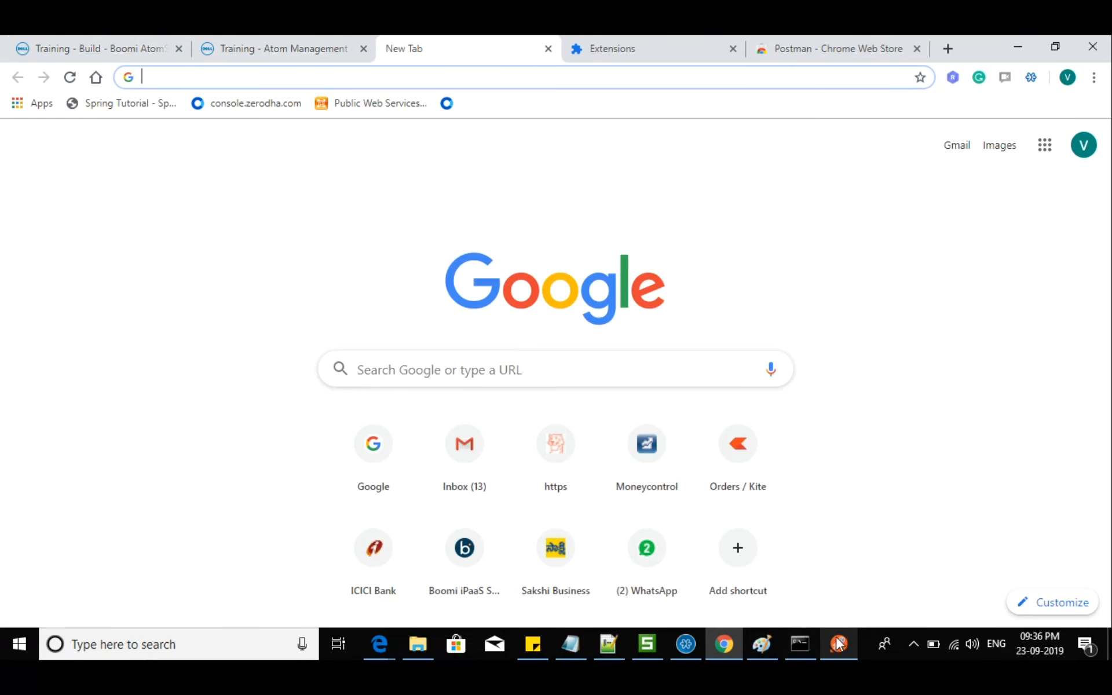
- Switch to Notepad++ and review the EndorsementSearch WSDL in the "new 8" document from its first line
mouse_move(835, 647)
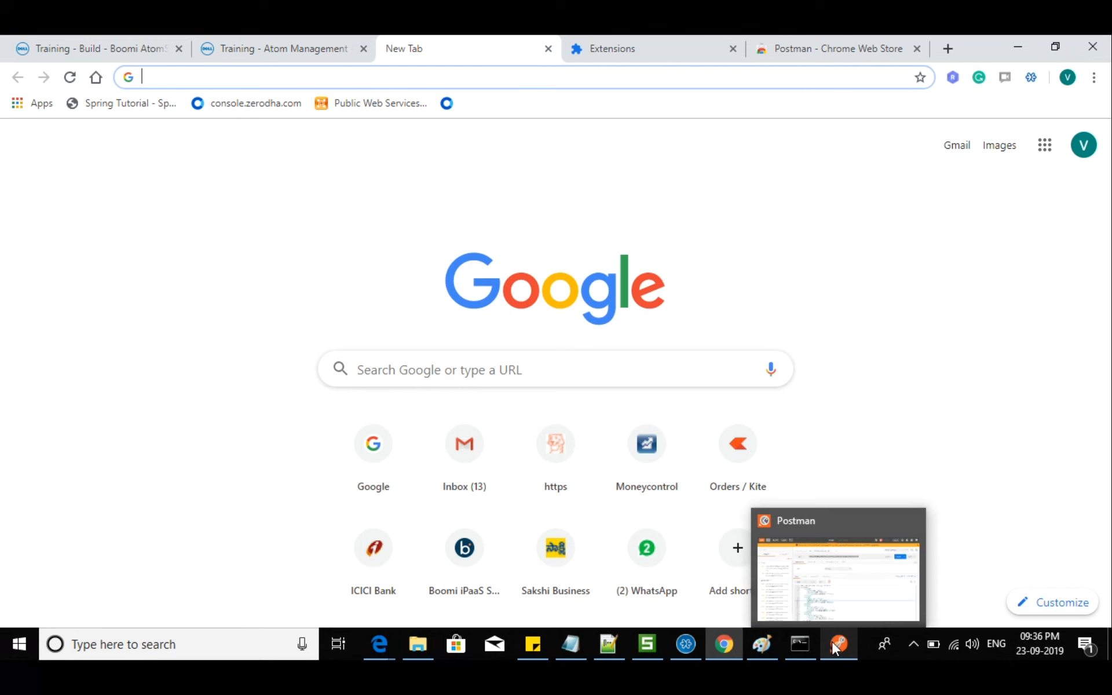
mouse_move(826, 560)
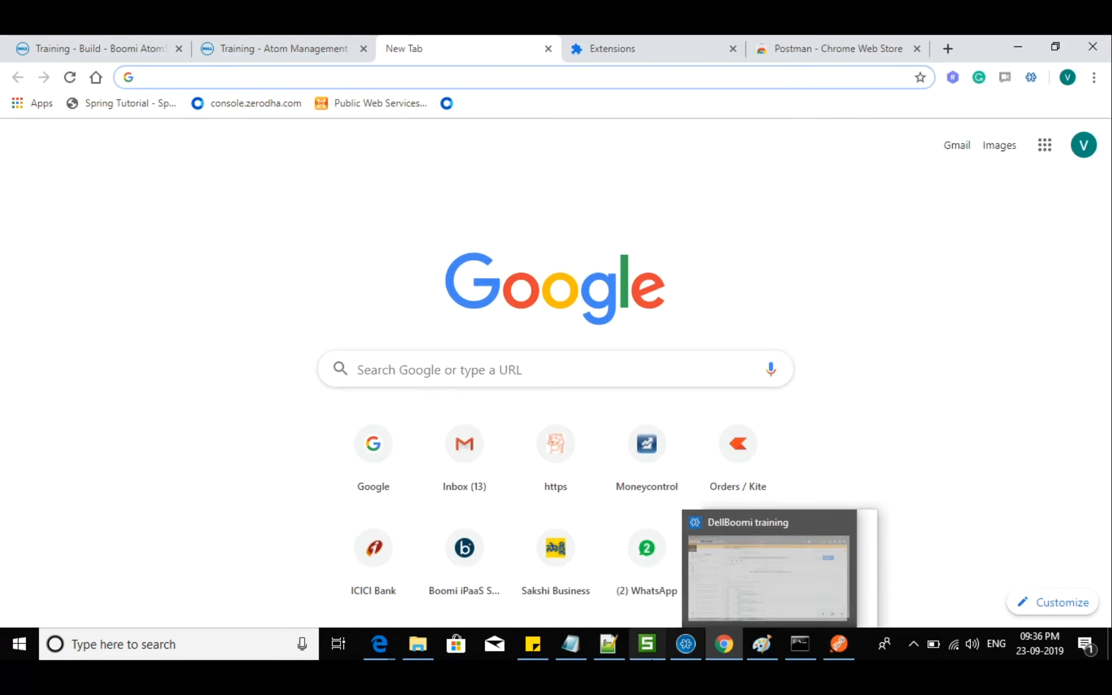
click(608, 644)
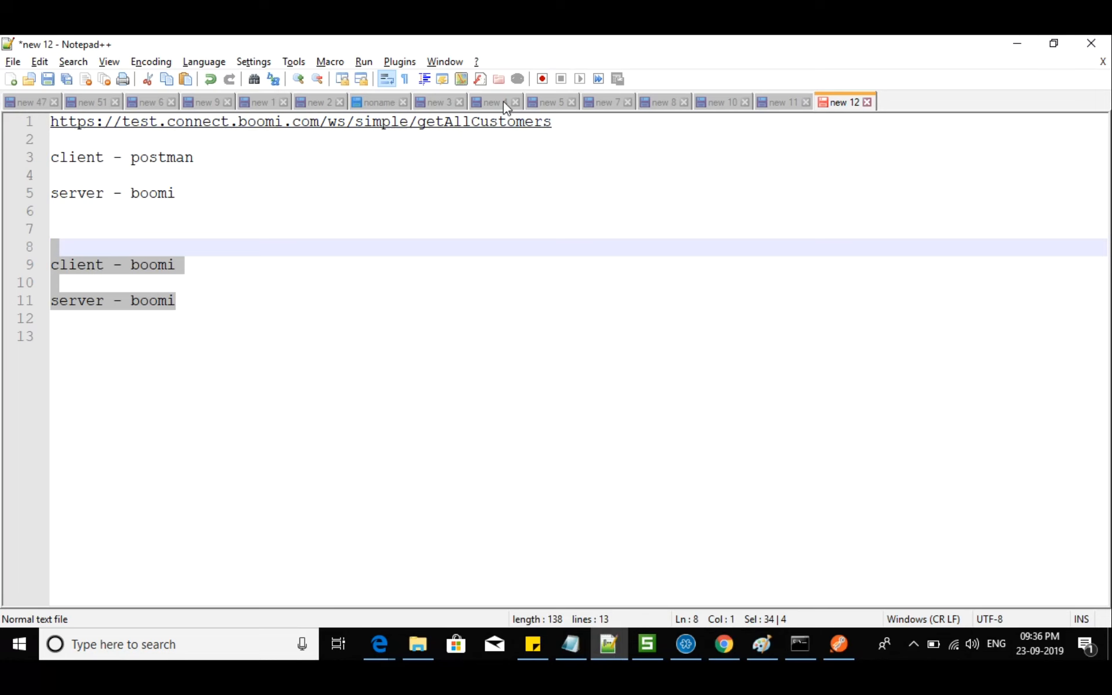
click(662, 102)
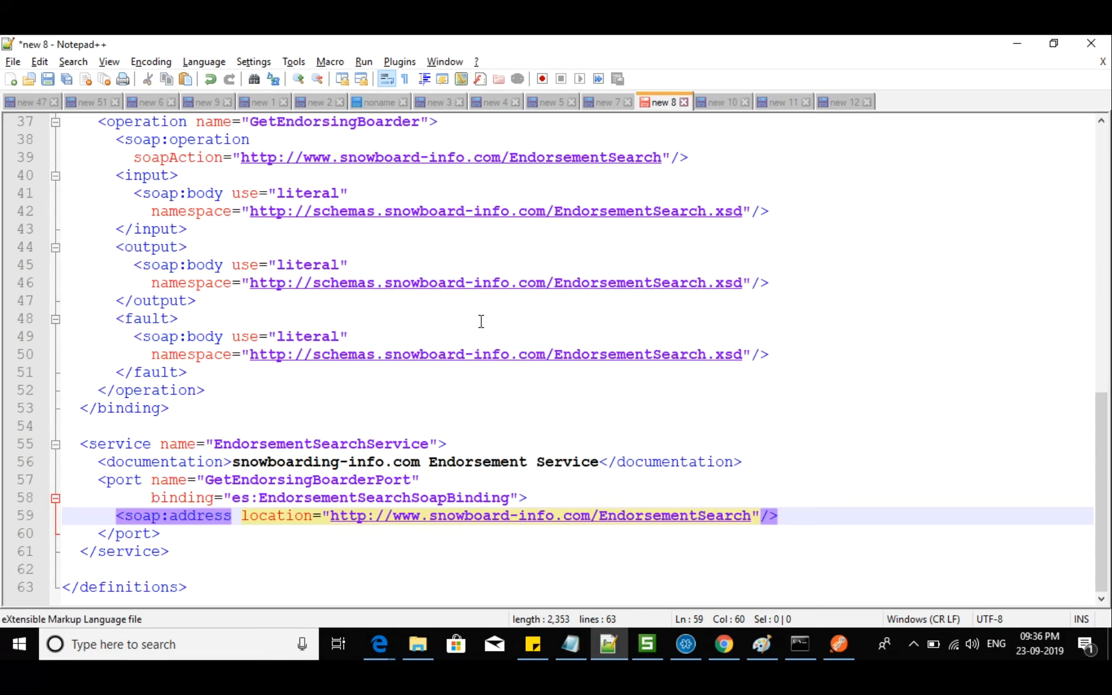
scroll(481, 322, up, 12)
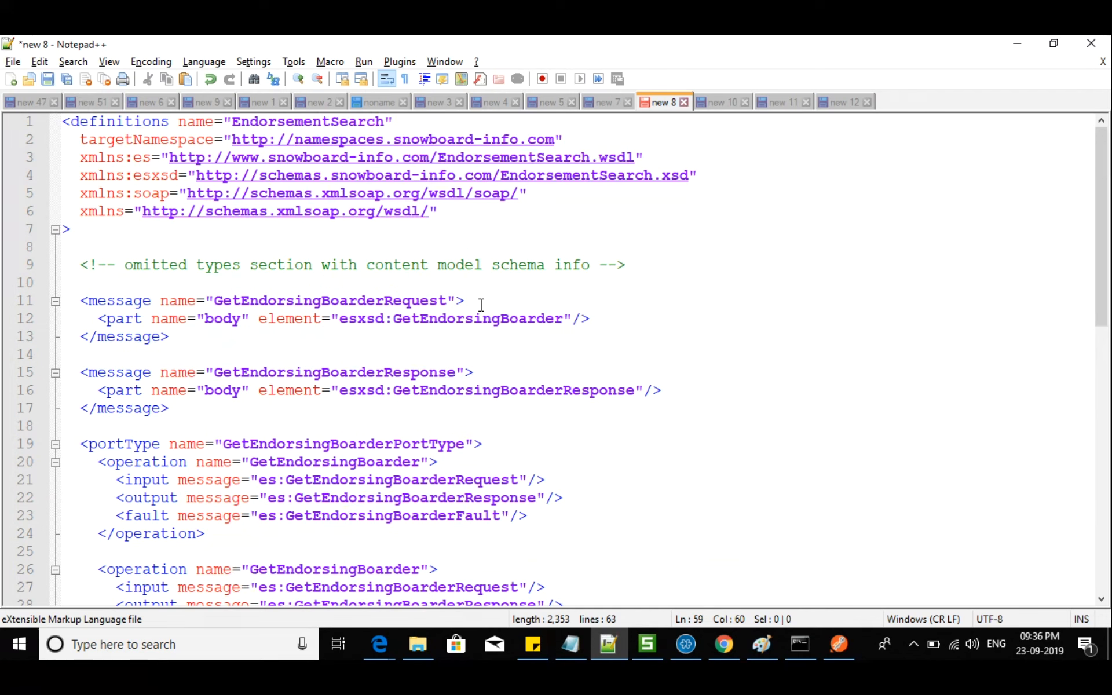
click(684, 647)
click(1091, 47)
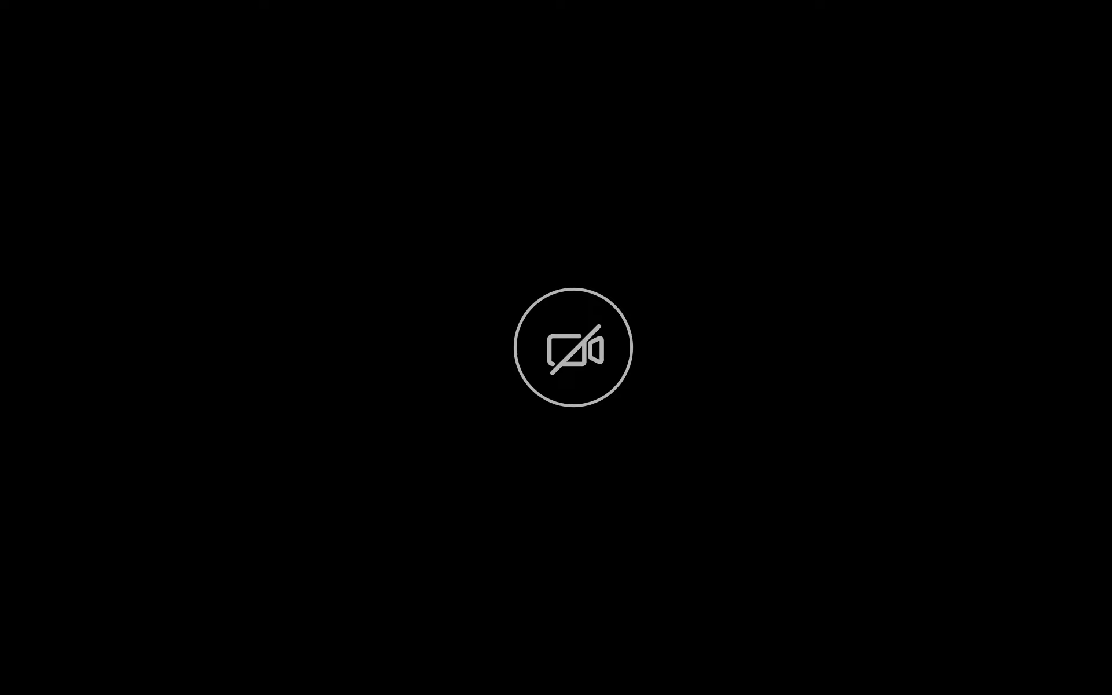